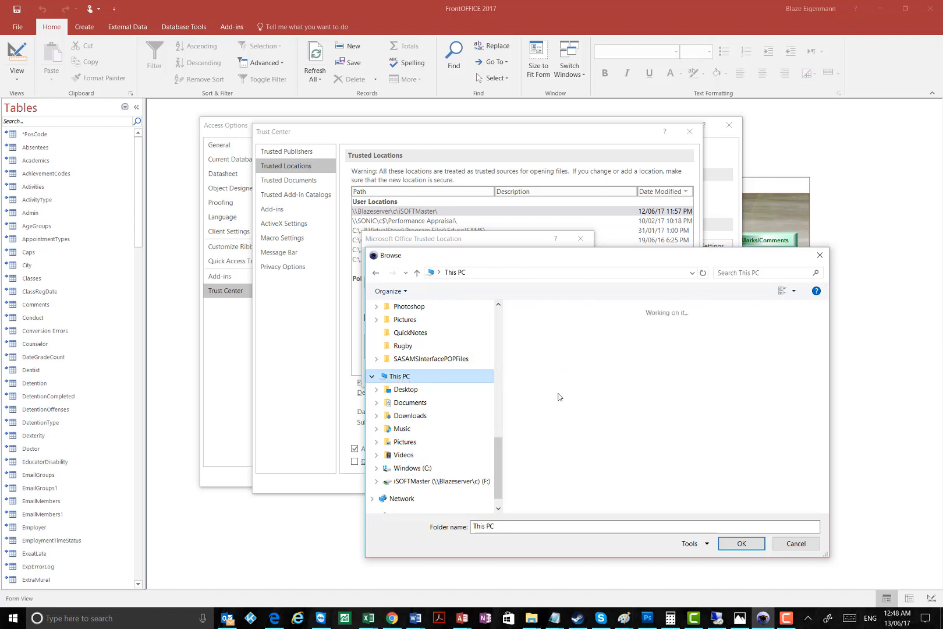
Step: Look through the iSOFTMaster (F:) network drive as a trusted location, and keep the \\Blazeserver\c\iSOFTMaster\ path with its subfolders trusted
{"action": "left_click", "coordinate": [586, 487]}
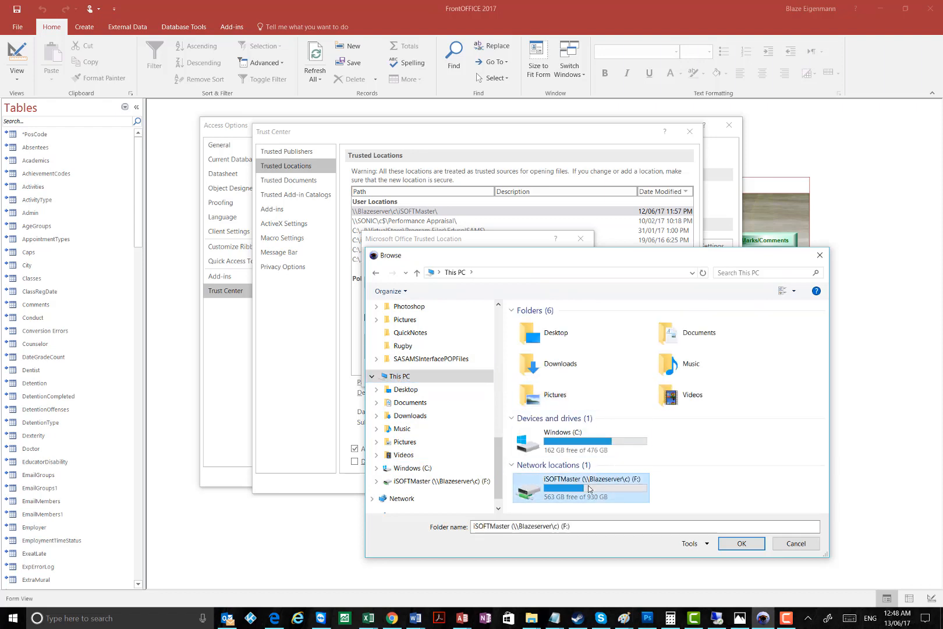
{"action": "double_click", "coordinate": [610, 487]}
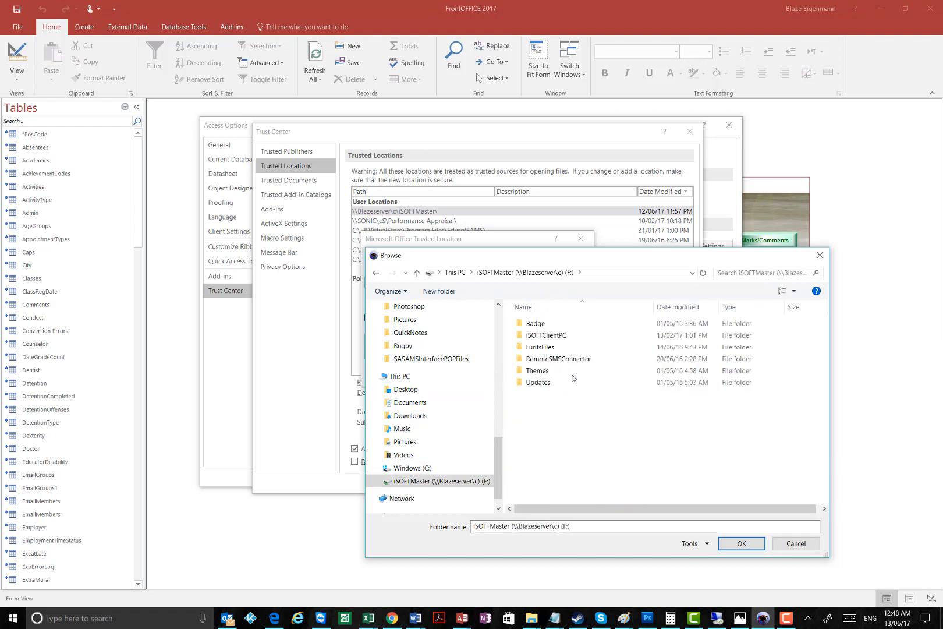
{"action": "left_click", "coordinate": [602, 272]}
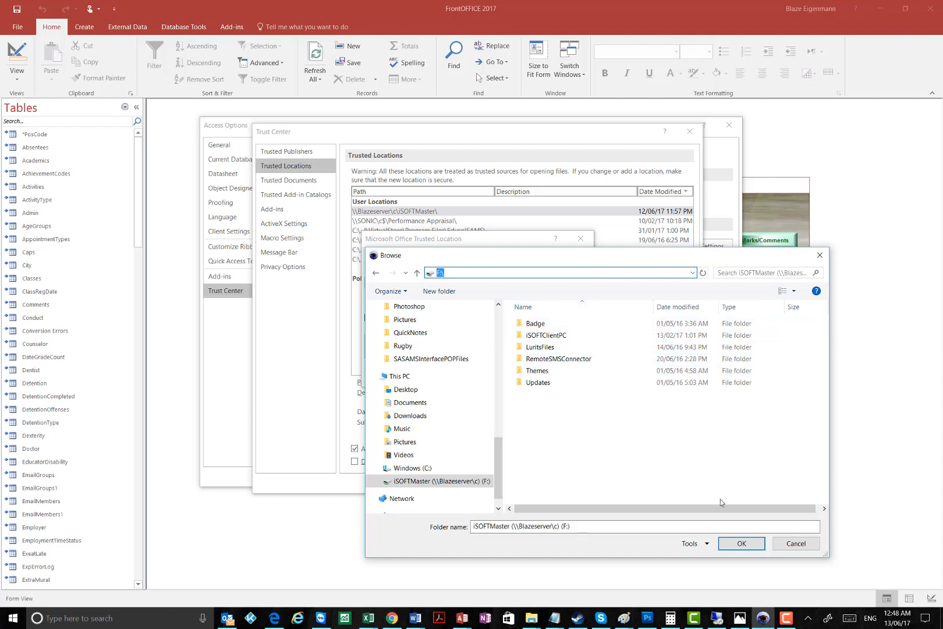
{"action": "left_click", "coordinate": [797, 545]}
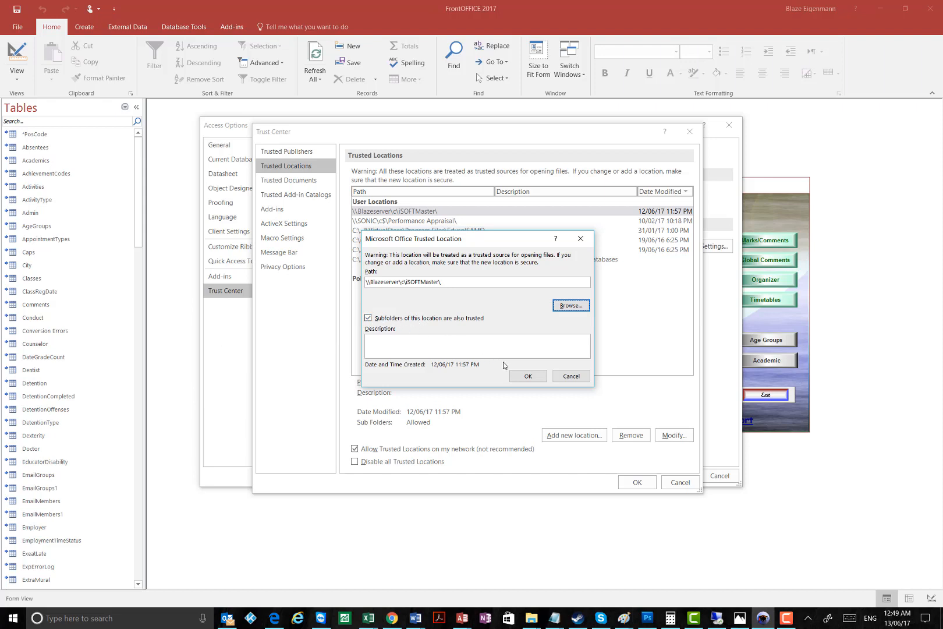
{"action": "left_click", "coordinate": [528, 377]}
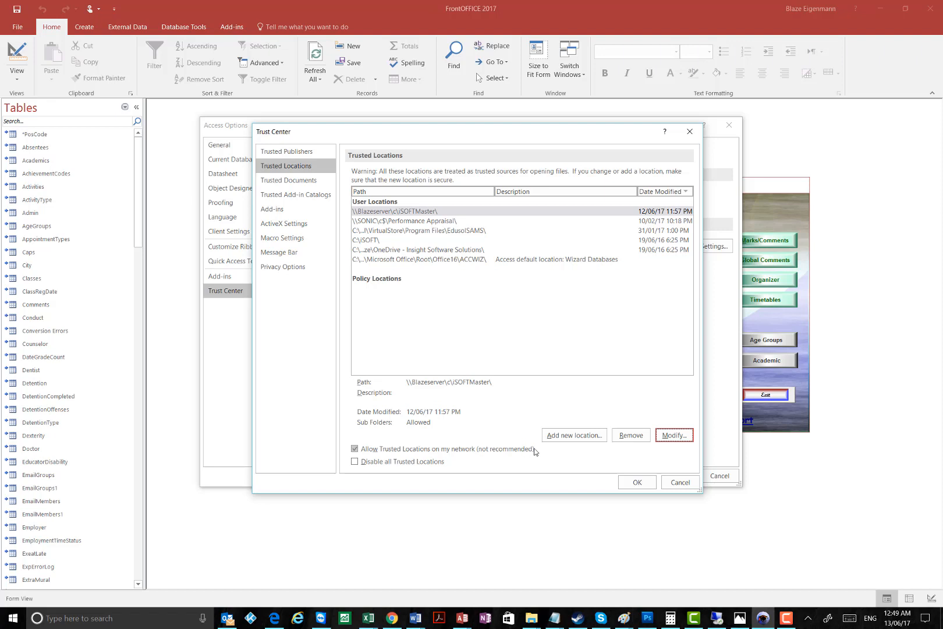
Step: Check the form for adding a new trusted location, and close the Trust Center and Access Options without saving changes
{"action": "left_click", "coordinate": [564, 440]}
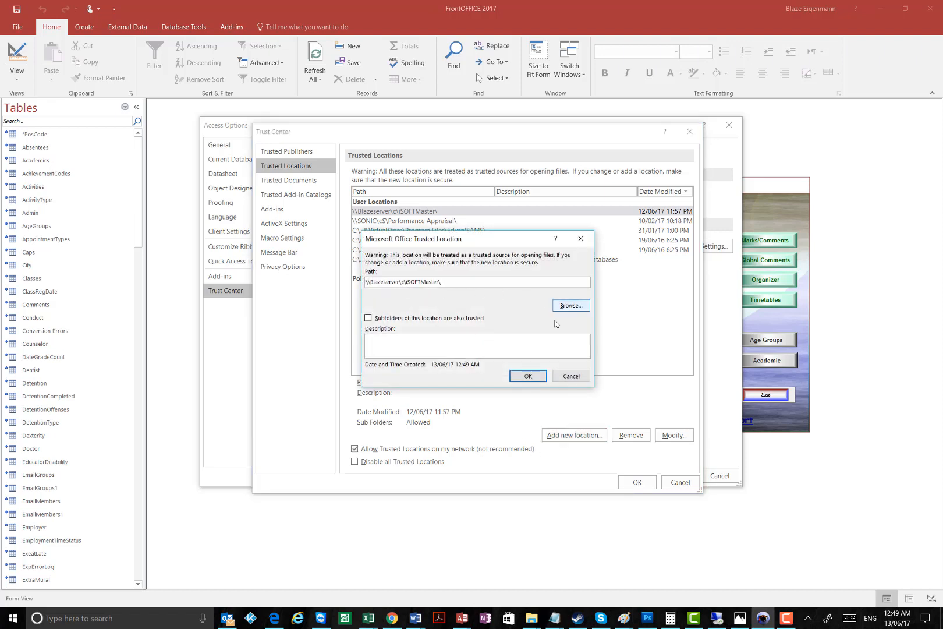
{"action": "left_click", "coordinate": [566, 373]}
{"action": "left_click", "coordinate": [681, 484]}
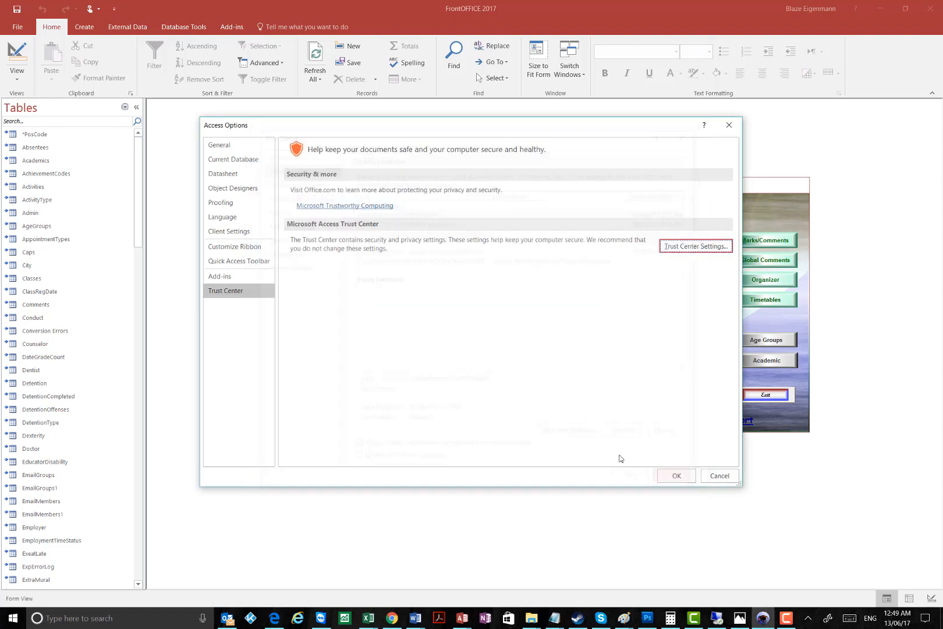
{"action": "left_click", "coordinate": [711, 483]}
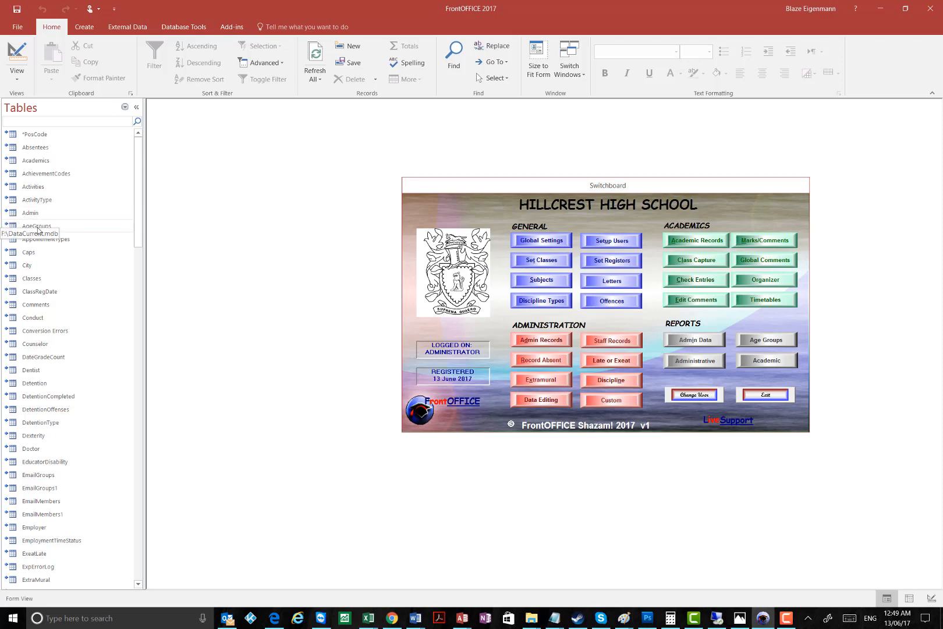
Step: Check the Server Path in the switchboard's Global Settings, close them and collapse the Navigation Pane
{"action": "left_click", "coordinate": [527, 241]}
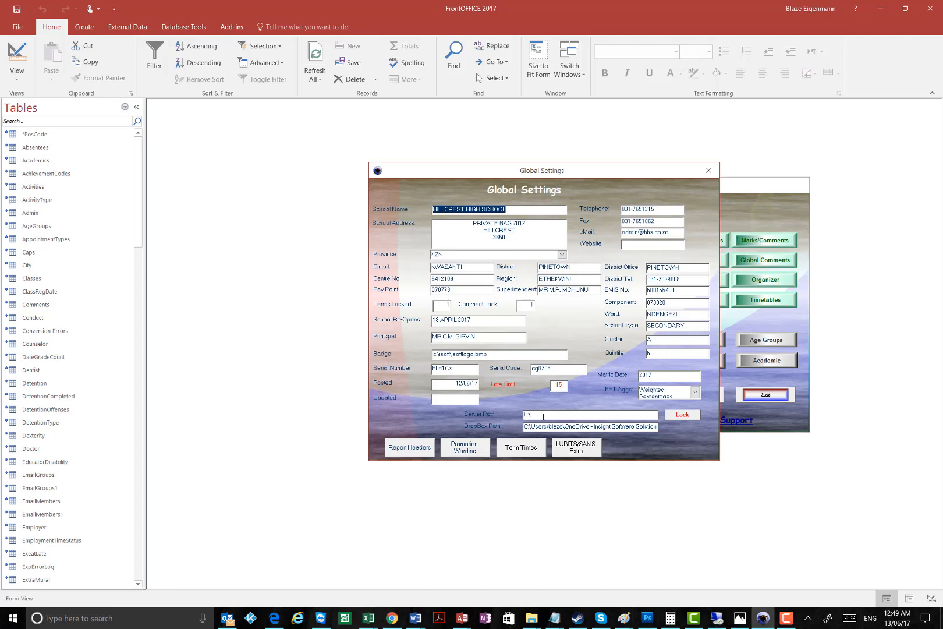
{"action": "left_click", "coordinate": [550, 417]}
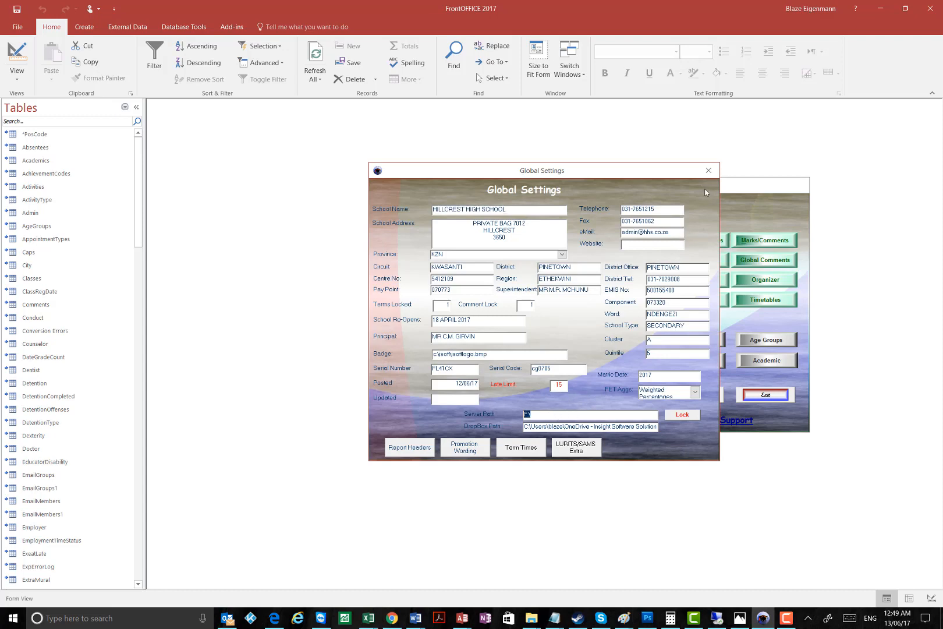
{"action": "left_click", "coordinate": [708, 171]}
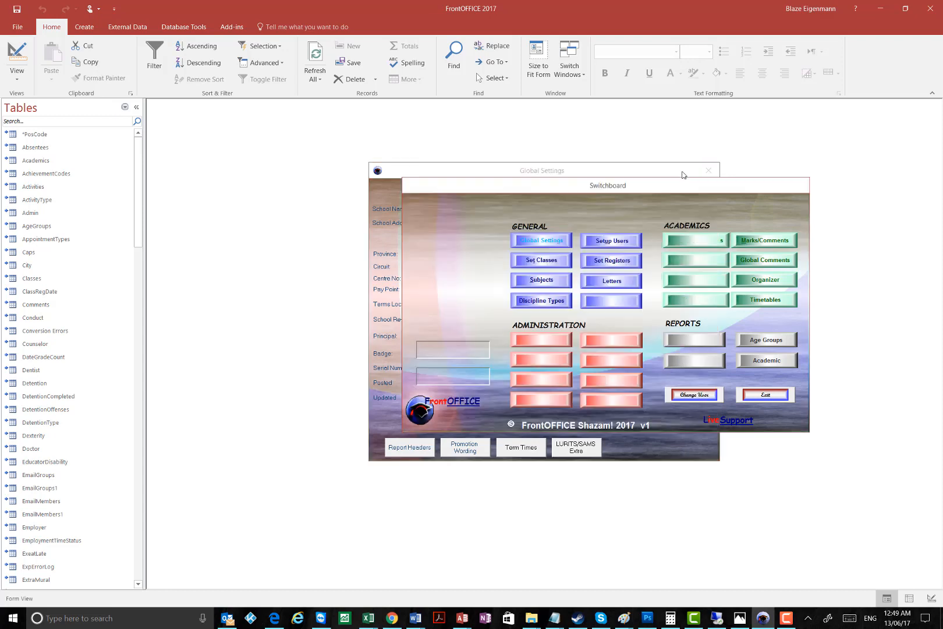
{"action": "left_click", "coordinate": [139, 108]}
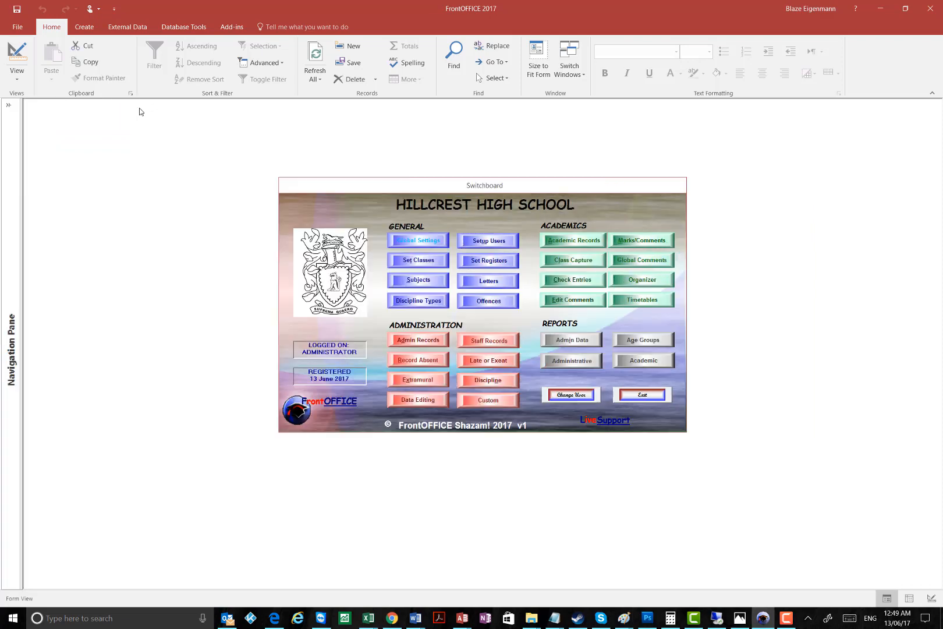
Step: Open Setup Users, view the security profile assigned to the Admin user and close the profile
{"action": "left_click", "coordinate": [489, 241]}
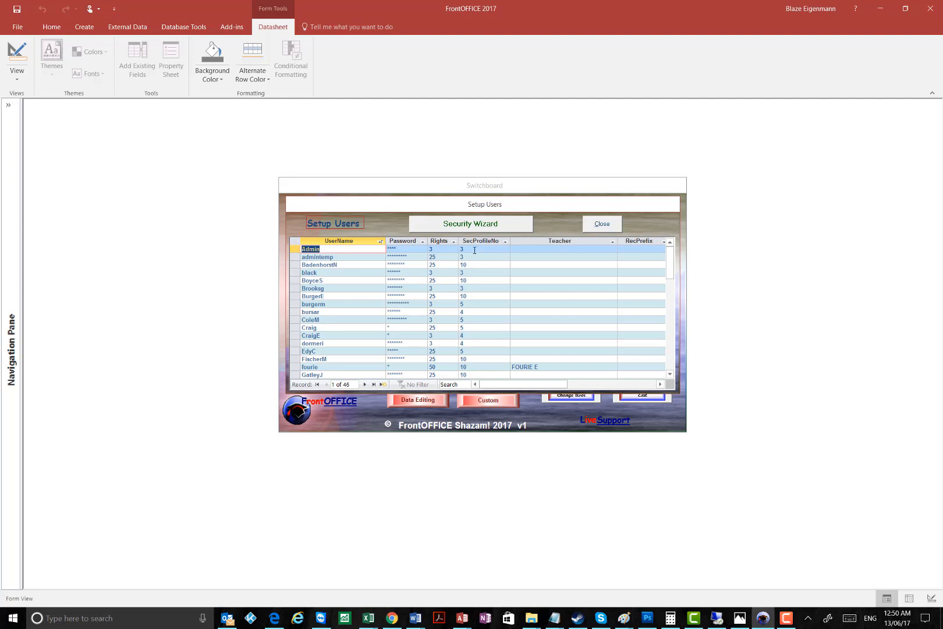
{"action": "left_click", "coordinate": [474, 249]}
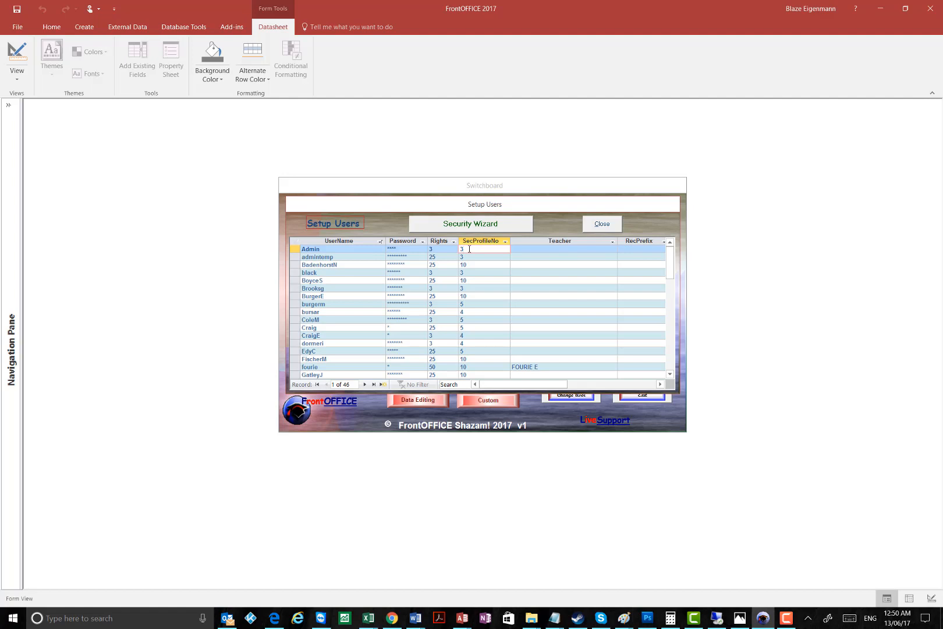
{"action": "double_click", "coordinate": [469, 249]}
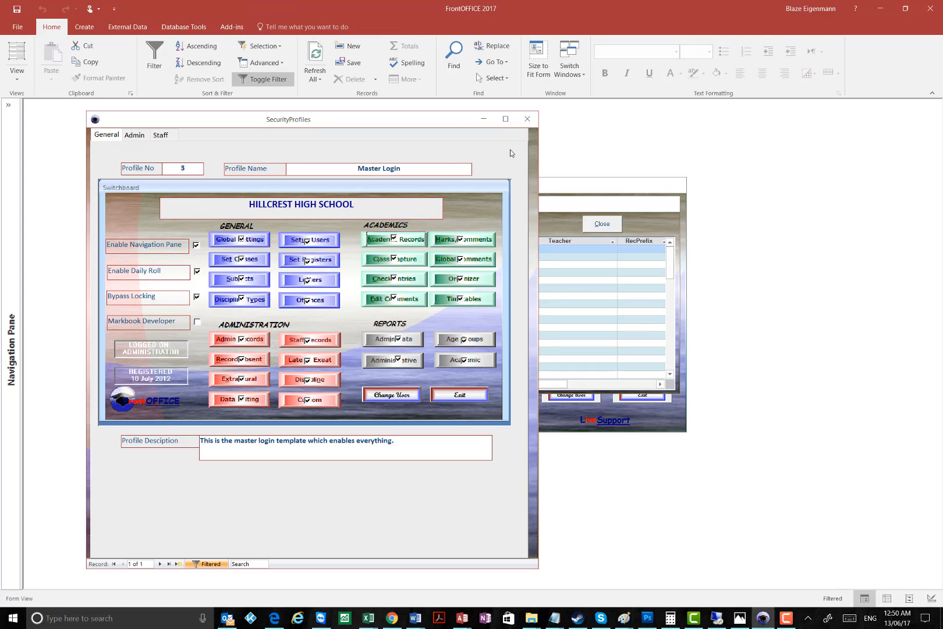
{"action": "left_click", "coordinate": [527, 119]}
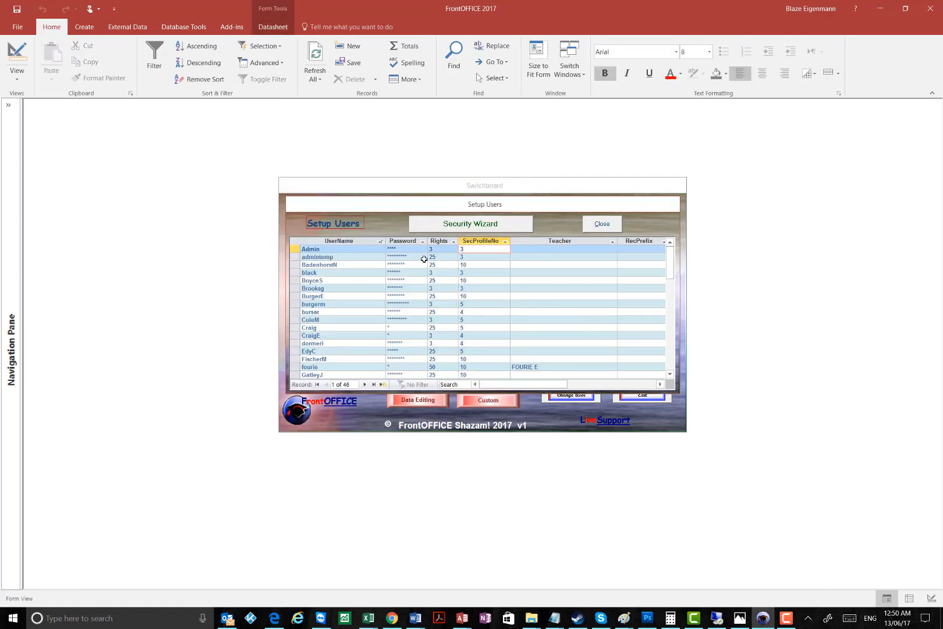
Step: Examine the user names in Setup Users and the teachers available for linking to the second and third users
{"action": "left_click", "coordinate": [362, 249]}
{"action": "scroll", "coordinate": [364, 279], "scroll_direction": "down", "scroll_amount": 3}
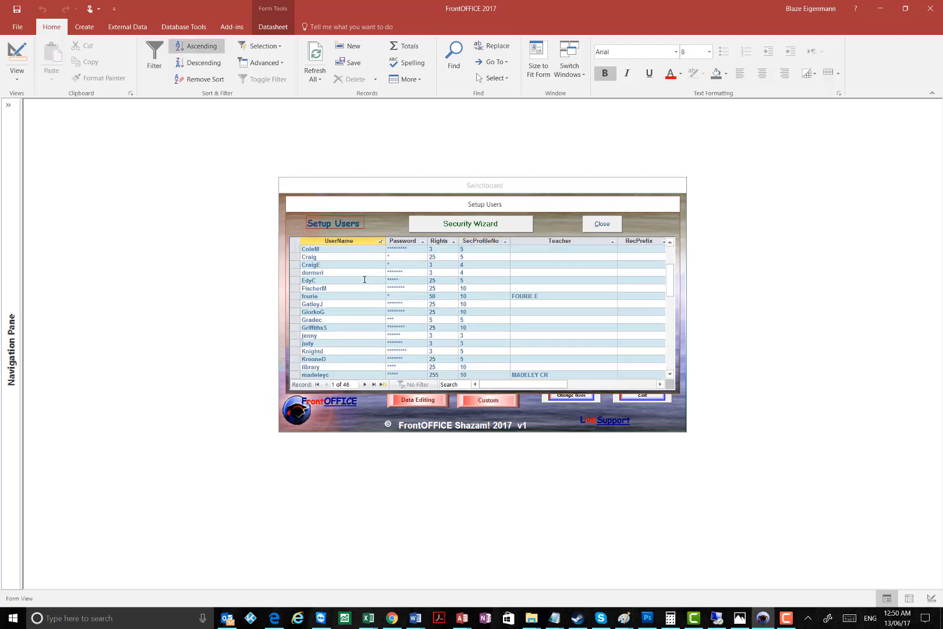
{"action": "scroll", "coordinate": [363, 280], "scroll_direction": "up", "scroll_amount": 3}
{"action": "left_click", "coordinate": [406, 257]}
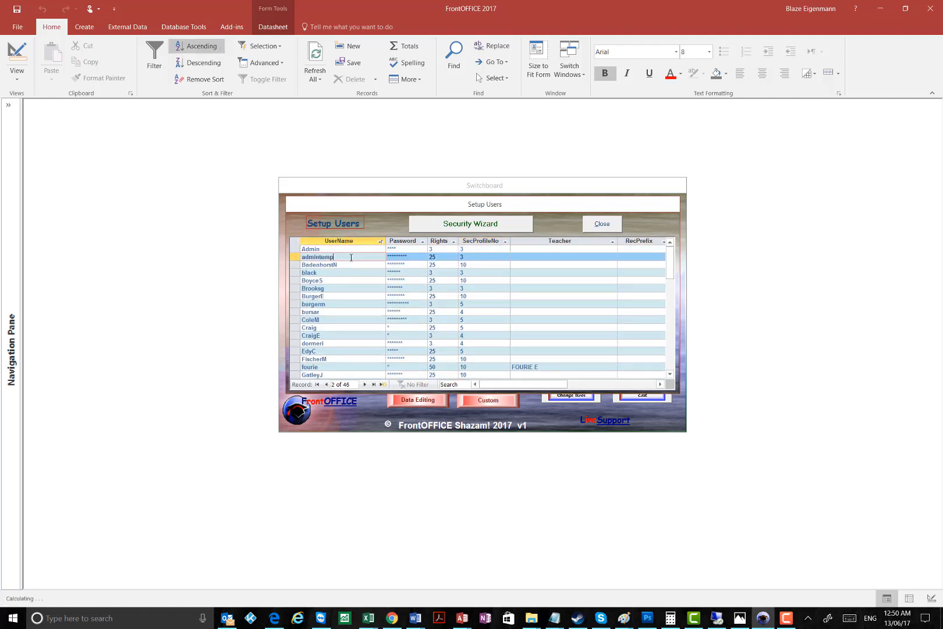
{"action": "left_click", "coordinate": [538, 258]}
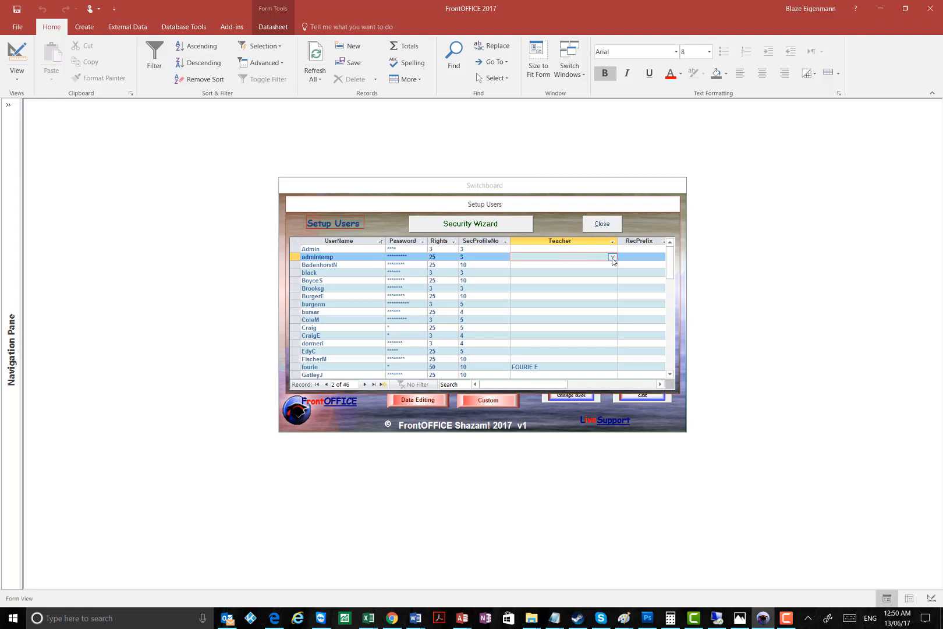
{"action": "left_click", "coordinate": [613, 259]}
{"action": "left_click", "coordinate": [613, 259]}
{"action": "left_click", "coordinate": [586, 266]}
{"action": "left_click", "coordinate": [613, 265]}
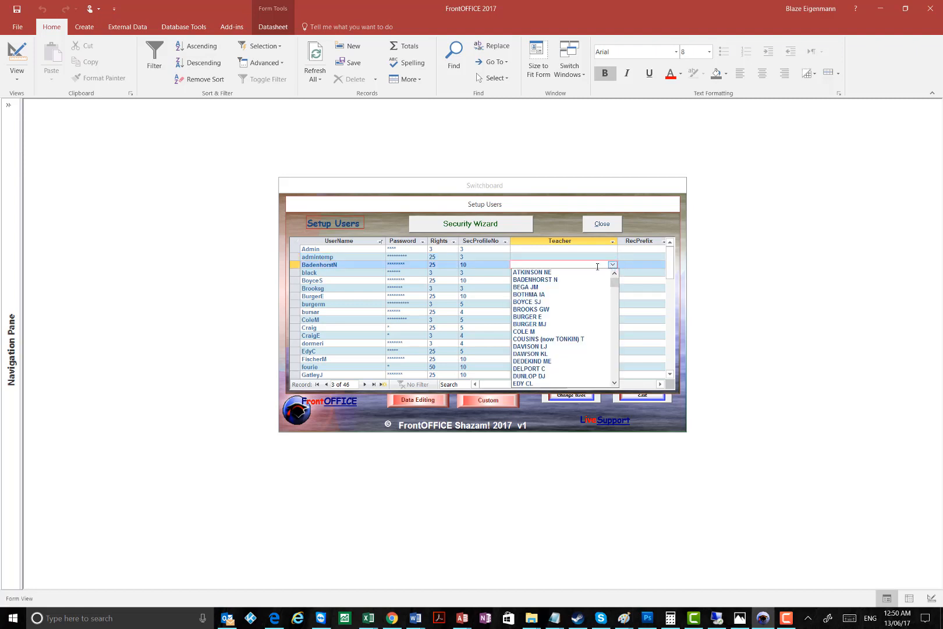
{"action": "left_click", "coordinate": [545, 258]}
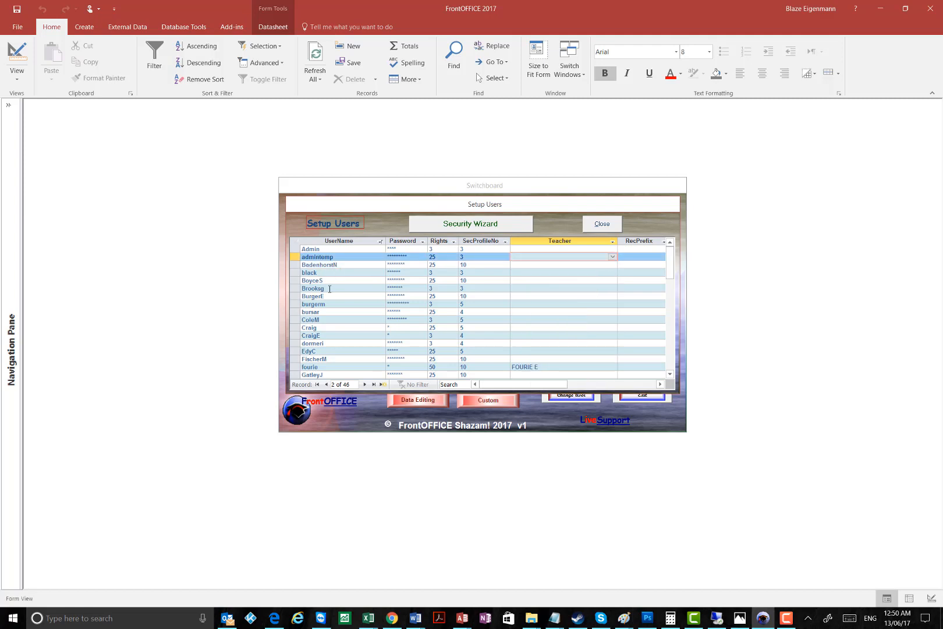
Step: Review the rest of the user list and close Setup Users
{"action": "scroll", "coordinate": [339, 295], "scroll_direction": "down", "scroll_amount": 3}
{"action": "scroll", "coordinate": [340, 297], "scroll_direction": "down", "scroll_amount": 3}
{"action": "scroll", "coordinate": [551, 299], "scroll_direction": "down", "scroll_amount": 2}
{"action": "scroll", "coordinate": [536, 296], "scroll_direction": "up", "scroll_amount": 3}
{"action": "scroll", "coordinate": [544, 290], "scroll_direction": "up", "scroll_amount": 5}
{"action": "left_click", "coordinate": [602, 225]}
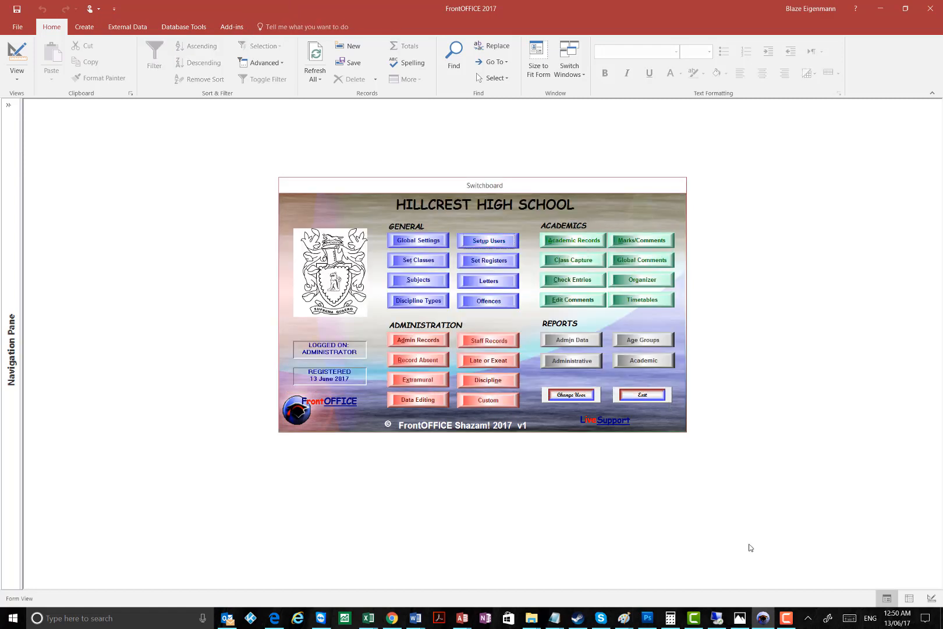
{"action": "left_click", "coordinate": [785, 624]}
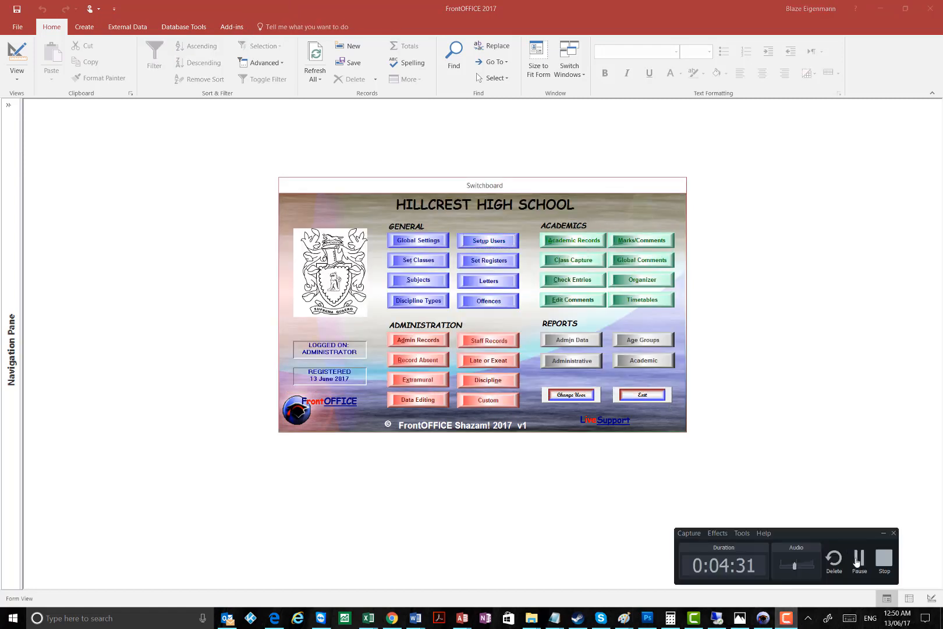
{"action": "left_click", "coordinate": [862, 561]}
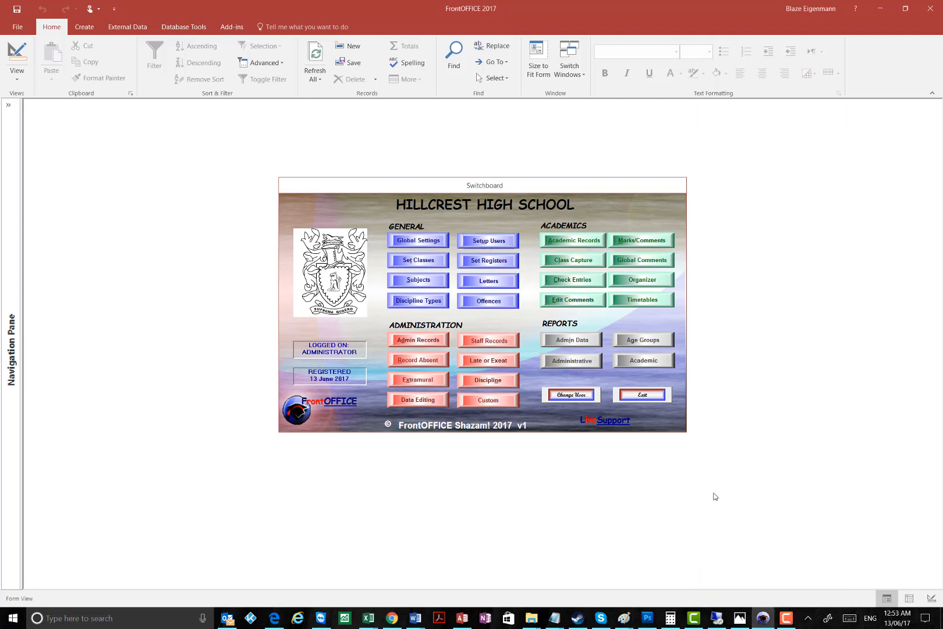
Step: Minimize the FrontOFFICE database window and close the Markbook folder window that is already open
{"action": "left_click", "coordinate": [880, 8]}
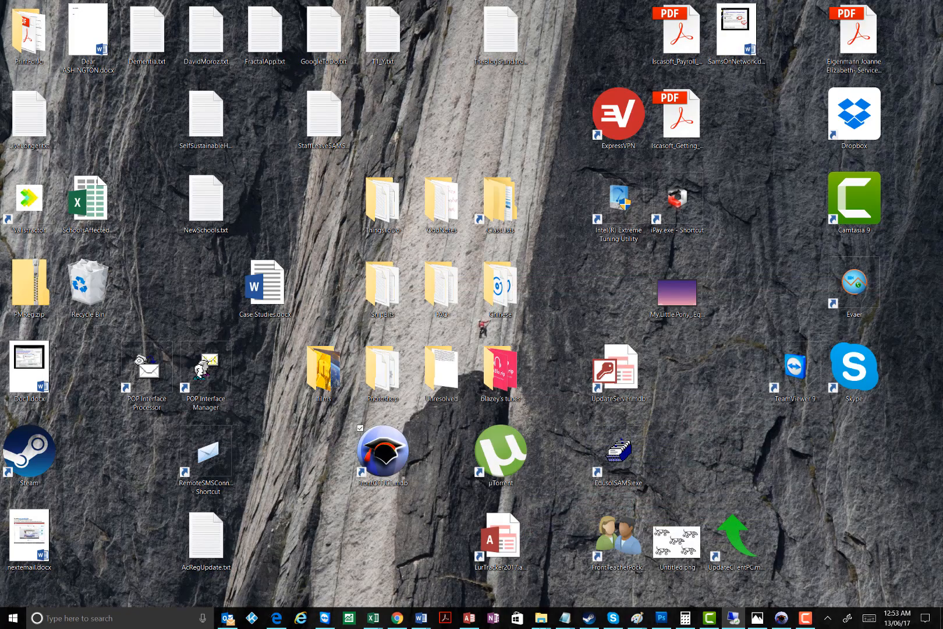
{"action": "left_click", "coordinate": [515, 621]}
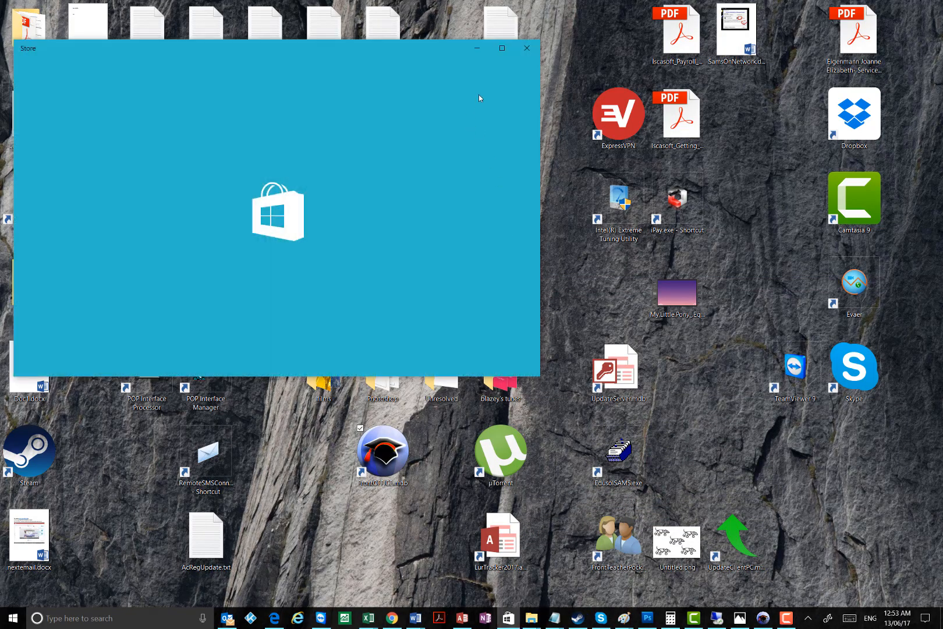
{"action": "left_click", "coordinate": [534, 51]}
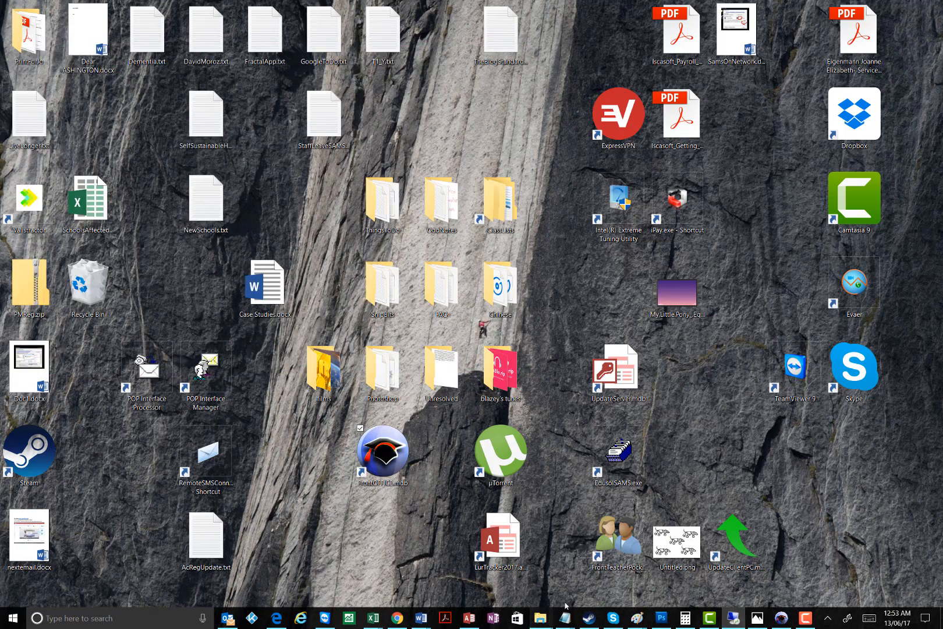
{"action": "left_click", "coordinate": [543, 621]}
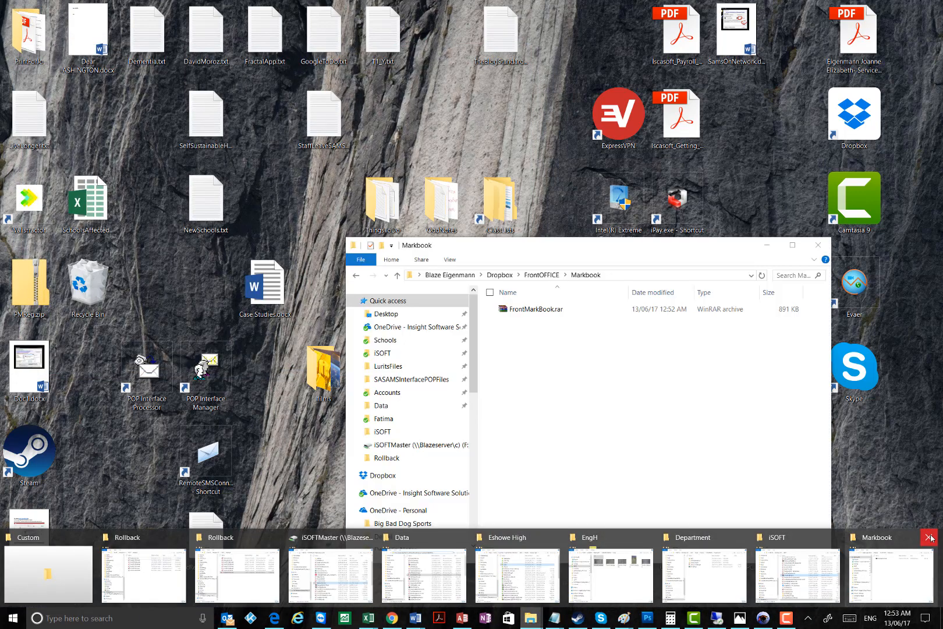
{"action": "left_click", "coordinate": [930, 537]}
Step: Open the local Dropbox folder from its background app and go to the Markbook folder inside FrontOFFICE
{"action": "left_click", "coordinate": [808, 619]}
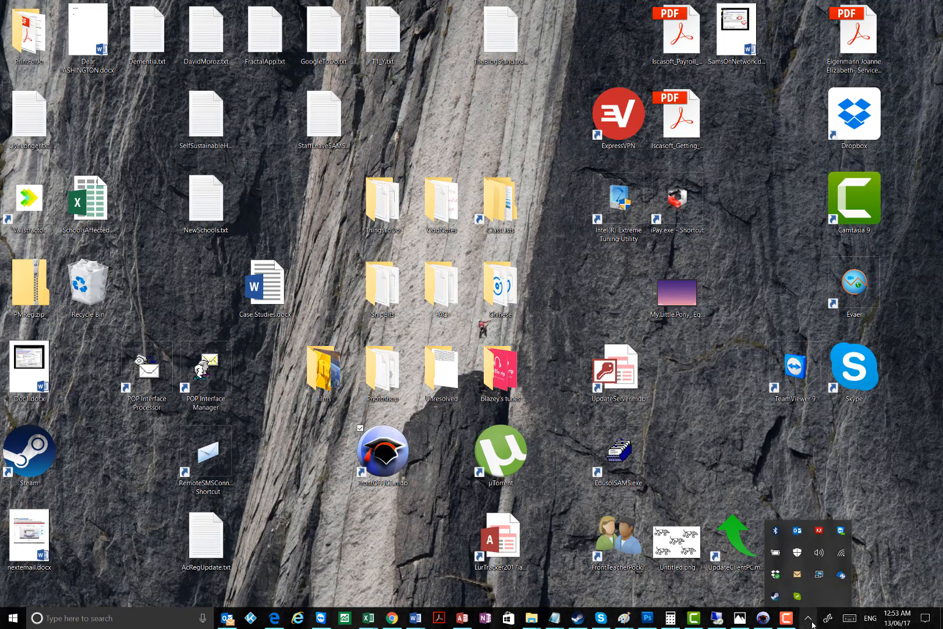
{"action": "double_click", "coordinate": [777, 576]}
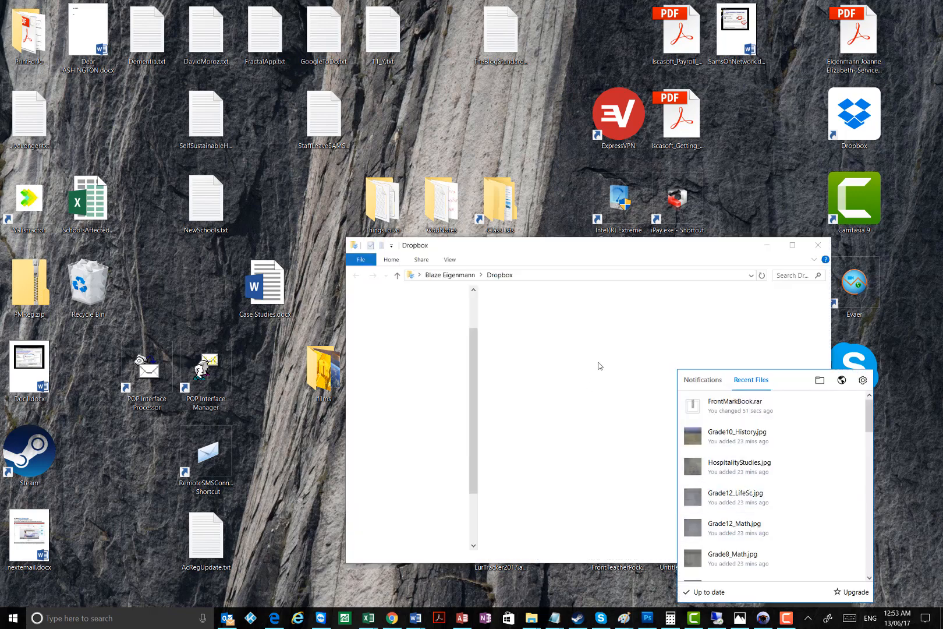
{"action": "left_click", "coordinate": [566, 470]}
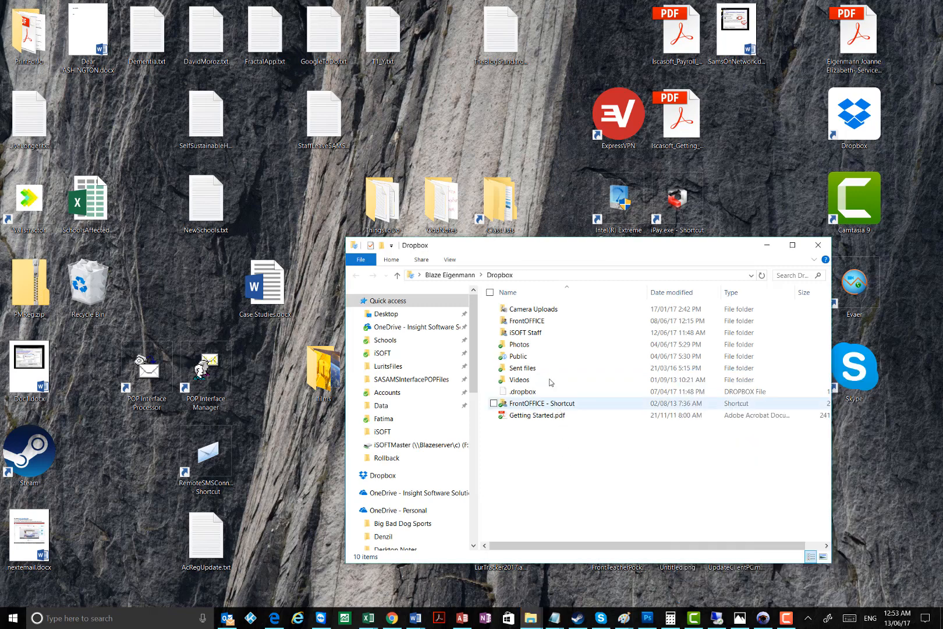
{"action": "left_click", "coordinate": [533, 321]}
{"action": "double_click", "coordinate": [534, 321]}
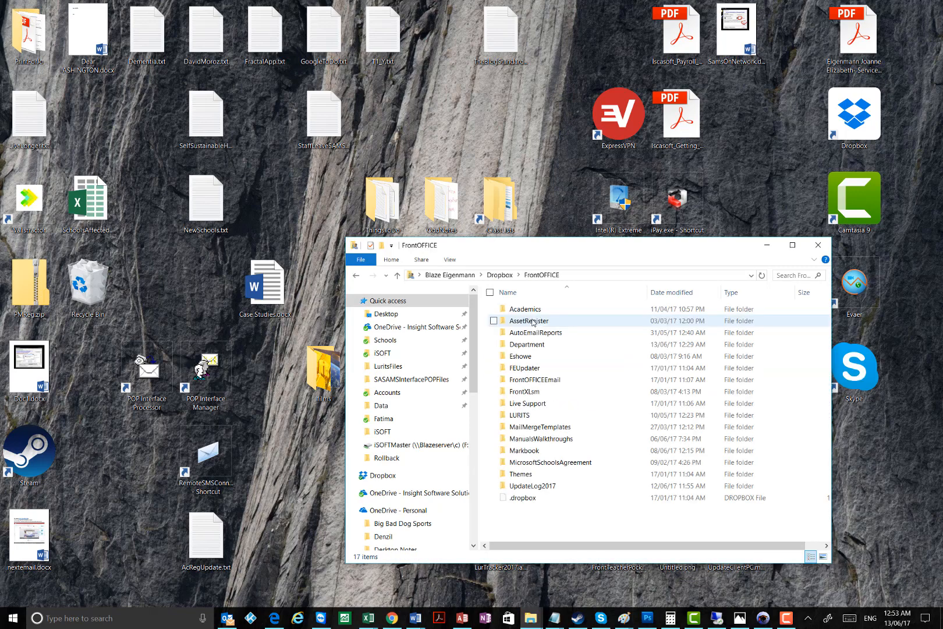
{"action": "double_click", "coordinate": [548, 451]}
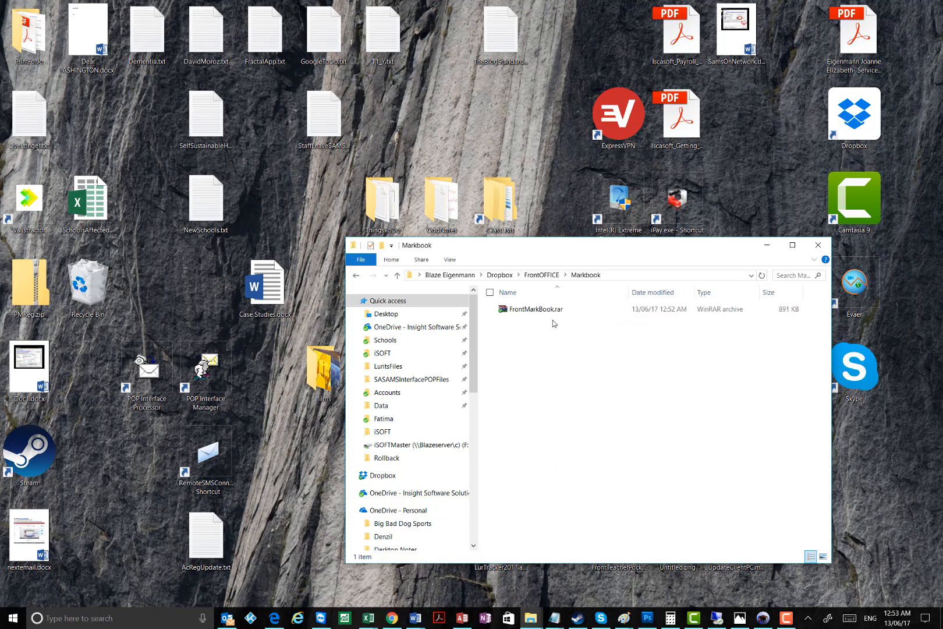
Step: Copy the FrontMarkBook.rar archive and minimize the Markbook folder window
{"action": "right_click", "coordinate": [554, 322]}
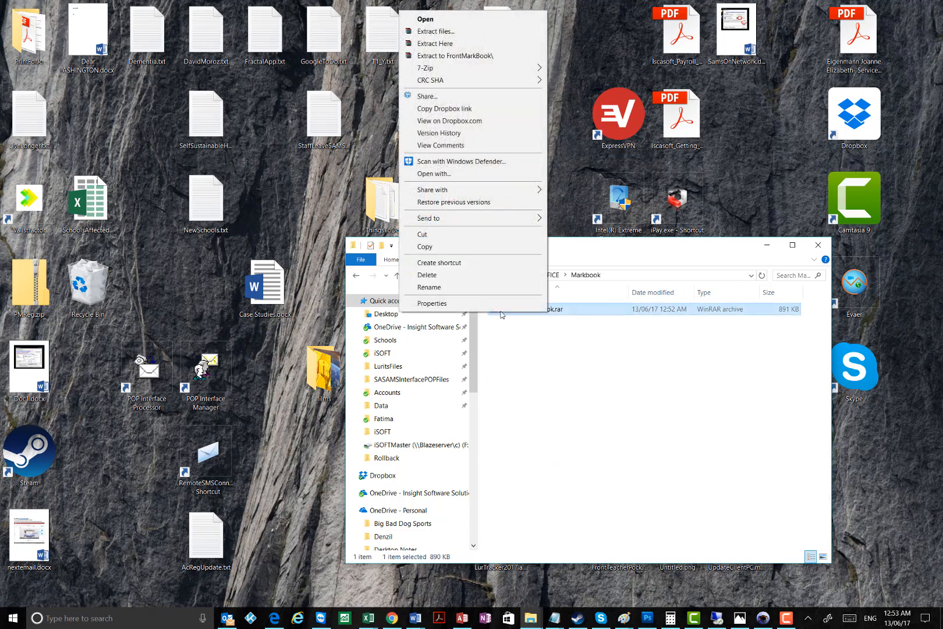
{"action": "left_click", "coordinate": [446, 248]}
{"action": "left_click", "coordinate": [763, 249]}
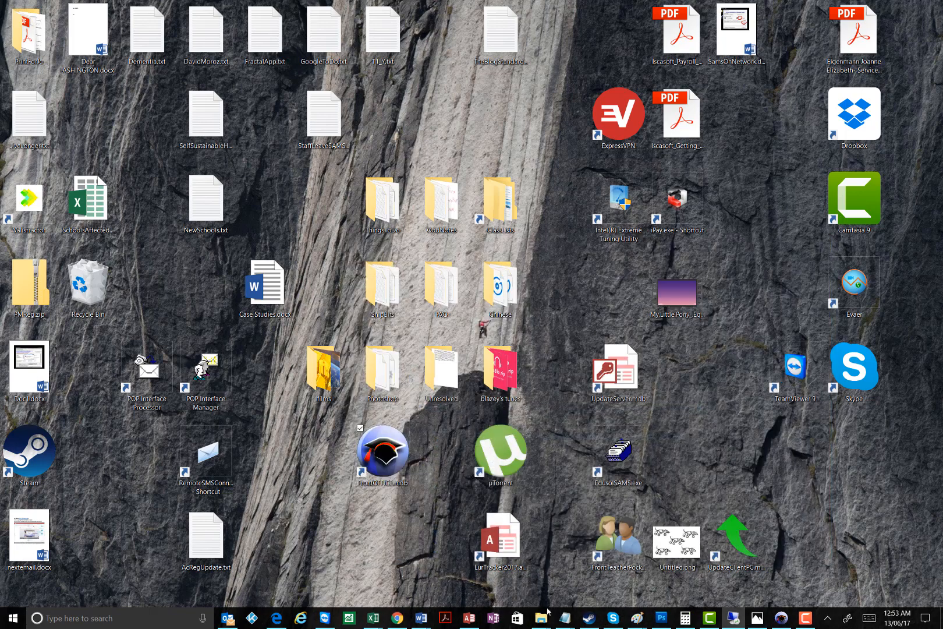
Step: Paste the copied FrontMarkBook.rar into the local iSOFT folder on C:, replacing the existing file
{"action": "mouse_move", "coordinate": [530, 618]}
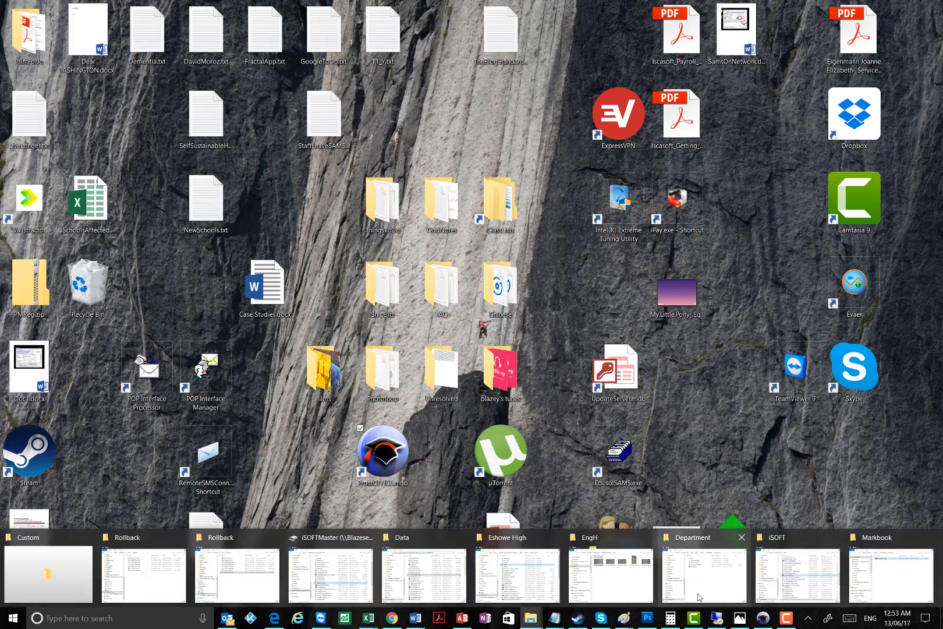
{"action": "left_click", "coordinate": [798, 575]}
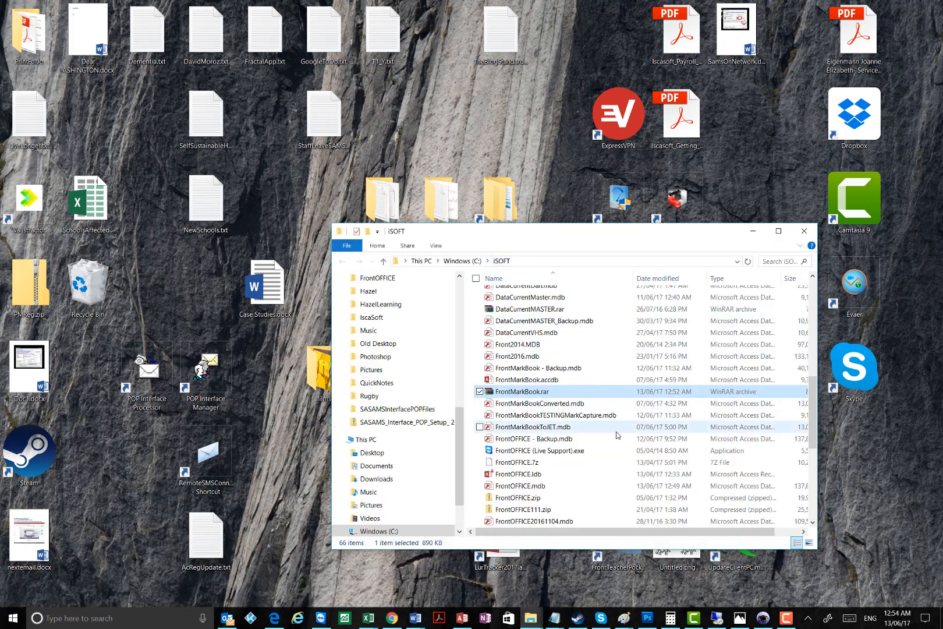
{"action": "right_click", "coordinate": [634, 414]}
{"action": "left_click", "coordinate": [565, 489]}
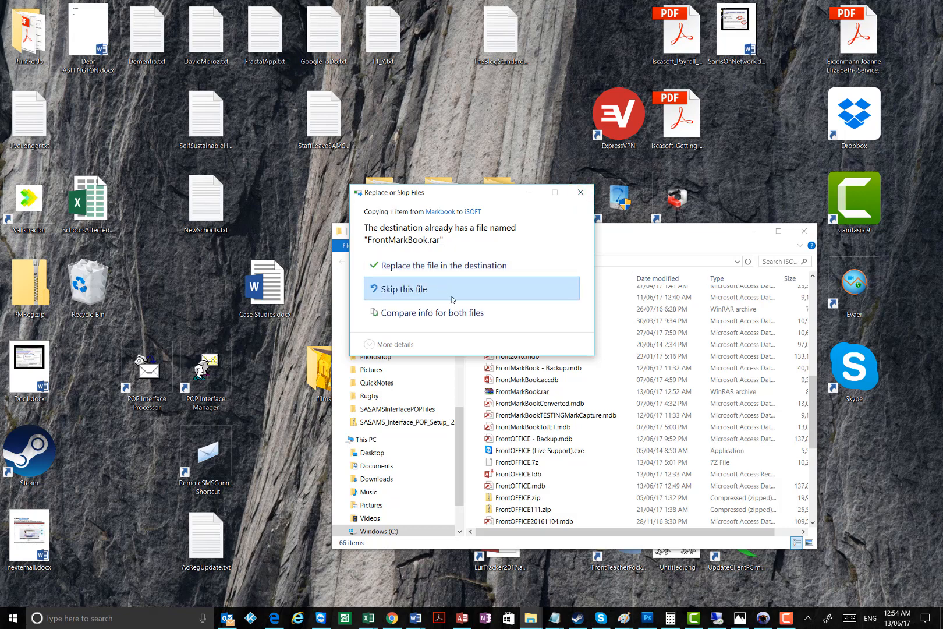
{"action": "left_click", "coordinate": [443, 265]}
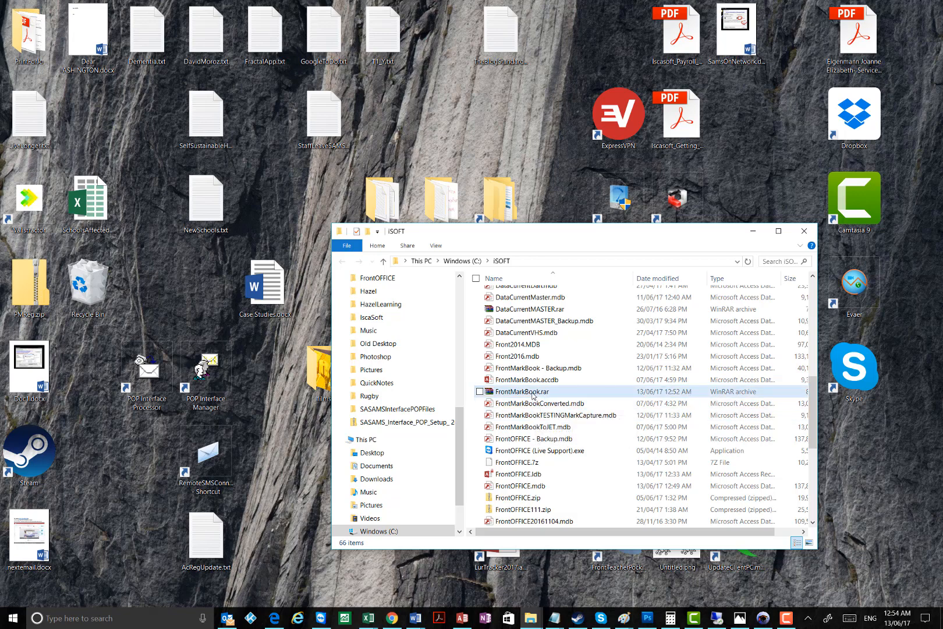
Step: Extract FrontMarkBook.rar directly into the iSOFT folder and open the extracted FrontMarkBook.mdb
{"action": "right_click", "coordinate": [530, 394]}
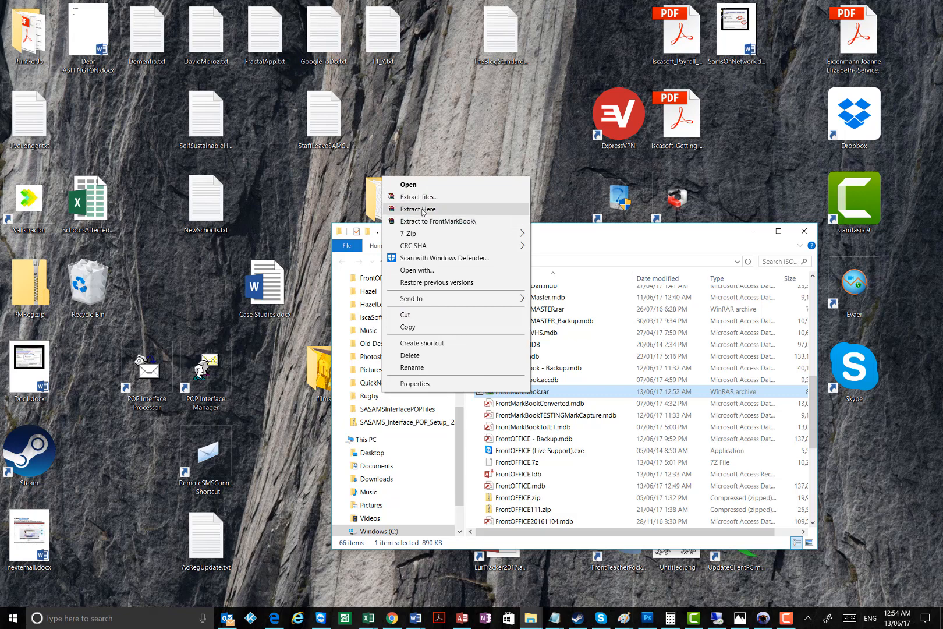
{"action": "left_click", "coordinate": [422, 210]}
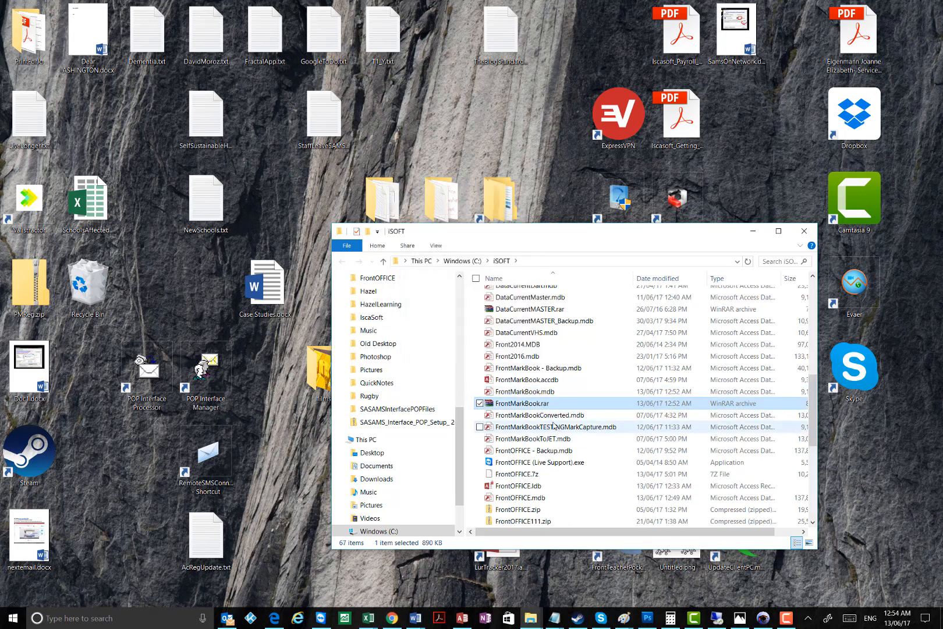
{"action": "left_click", "coordinate": [536, 393]}
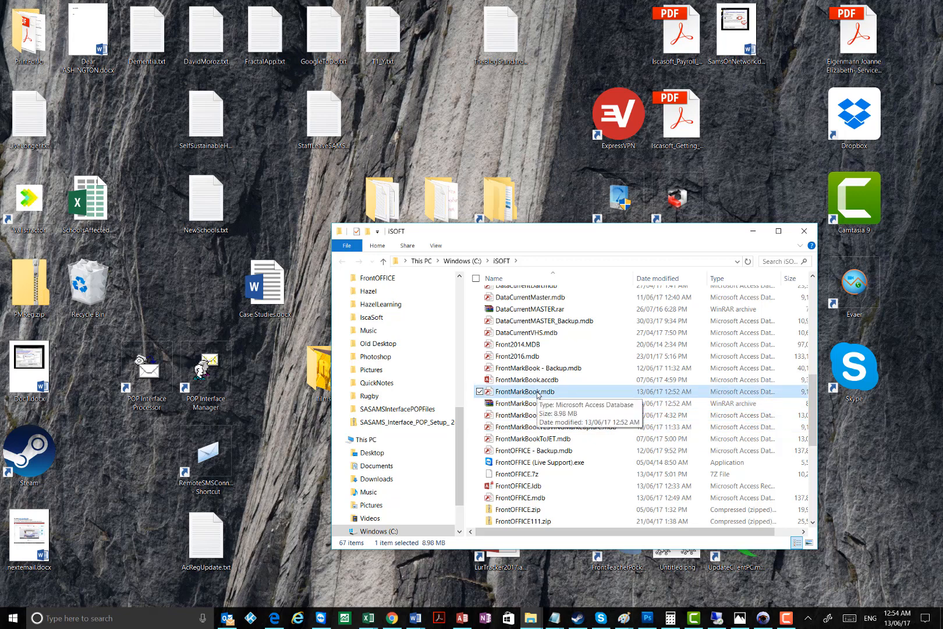
{"action": "double_click", "coordinate": [537, 392]}
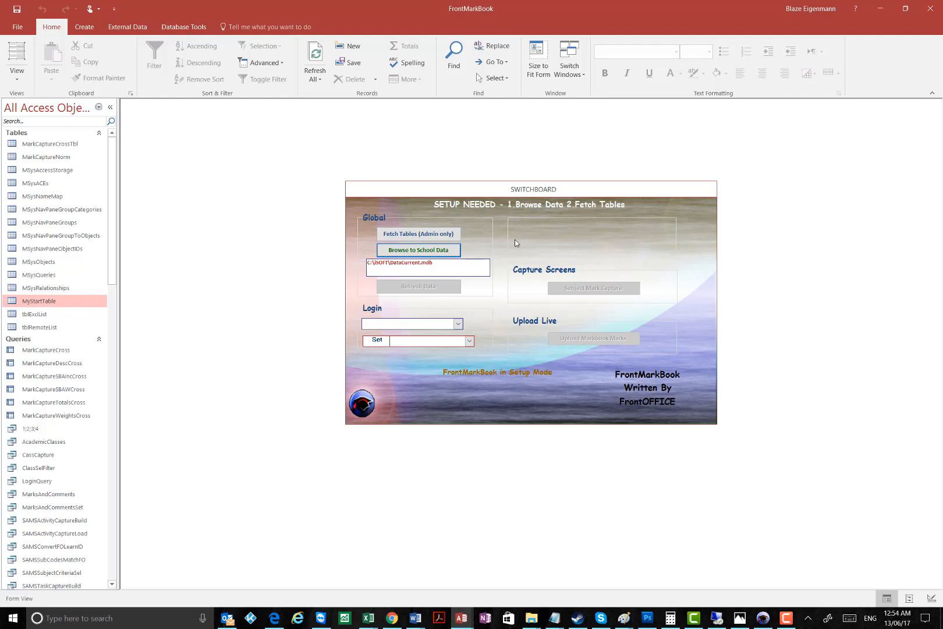
Step: Set the school data source to DataCurrent.mdb on the iSOFTMaster (F:) network drive
{"action": "left_click", "coordinate": [421, 251]}
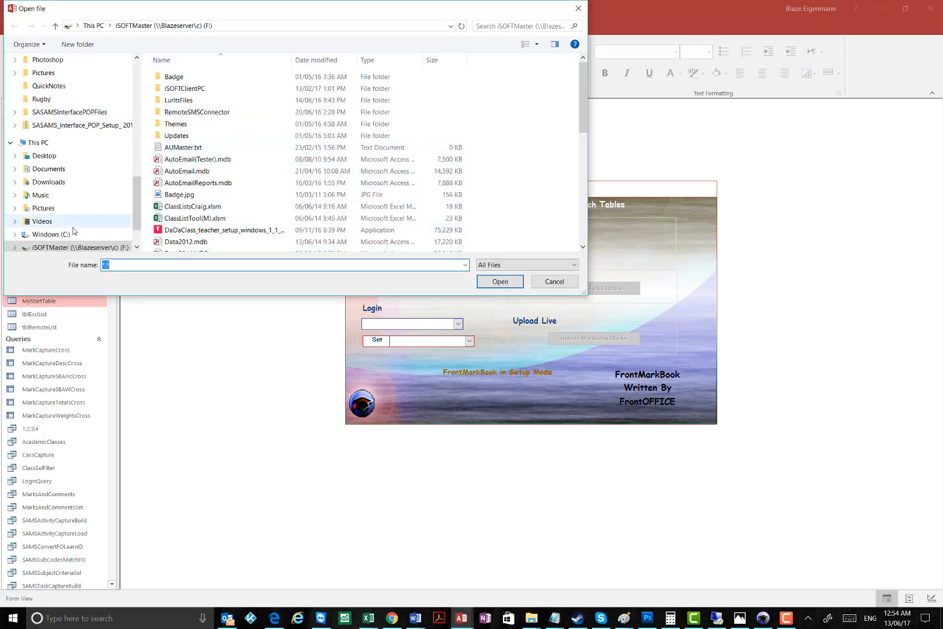
{"action": "left_click", "coordinate": [72, 250]}
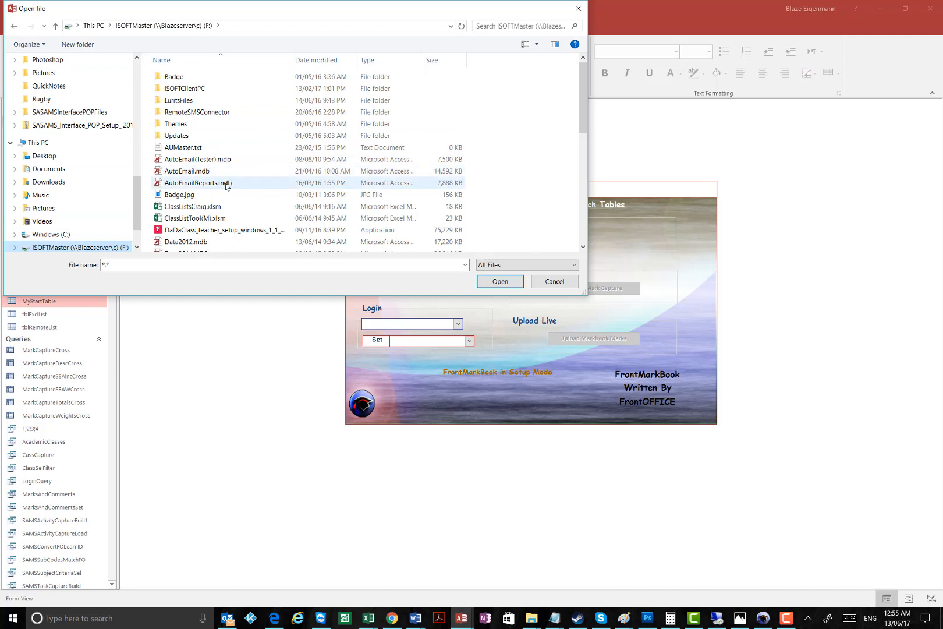
{"action": "scroll", "coordinate": [227, 186], "scroll_direction": "down", "scroll_amount": 3}
{"action": "left_click", "coordinate": [195, 188]}
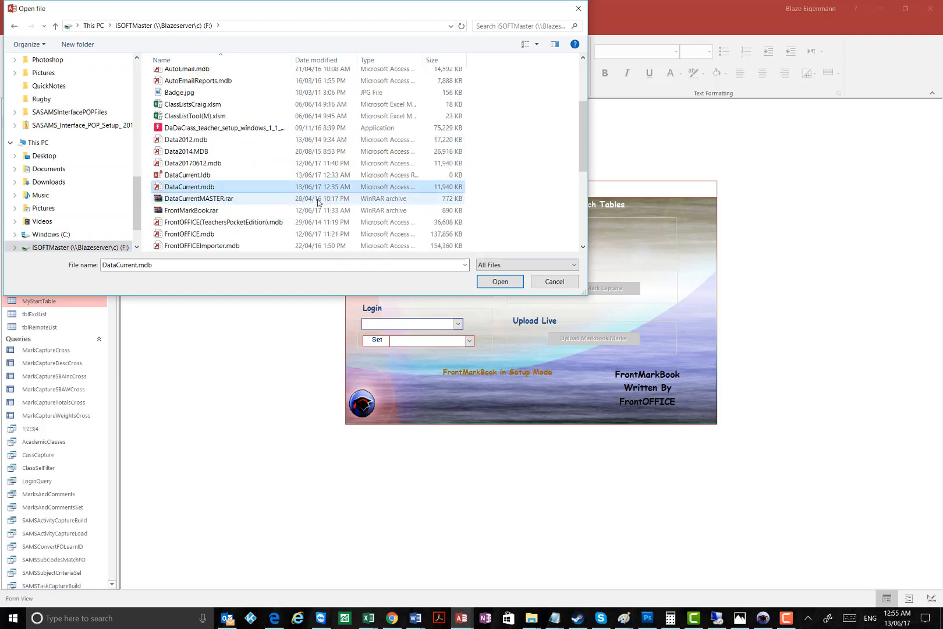
{"action": "left_click", "coordinate": [501, 282]}
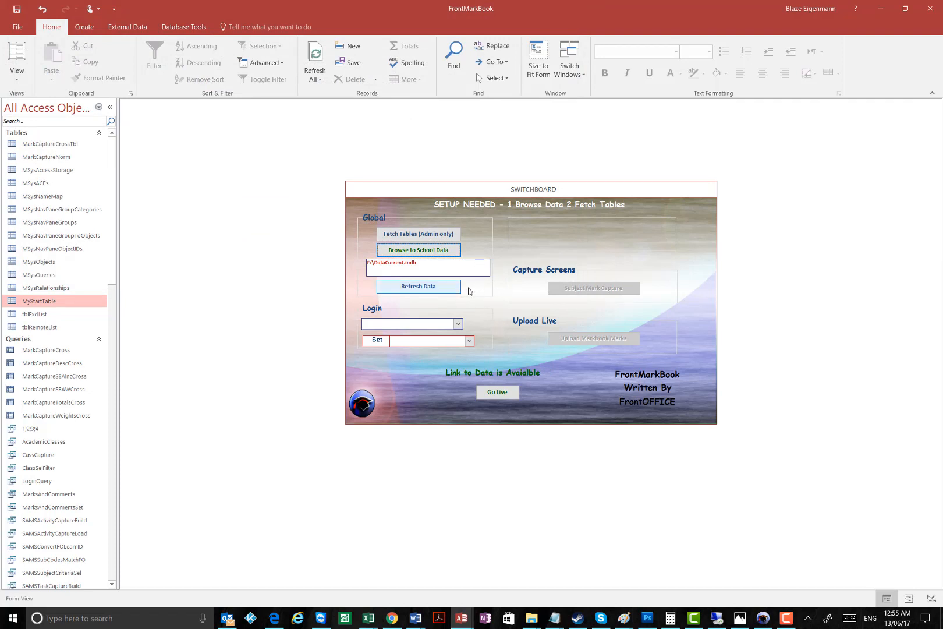
Step: Fetch the tables from the linked school data, close FrontMarkBook and minimize the FrontOFFICE window
{"action": "left_click", "coordinate": [422, 235]}
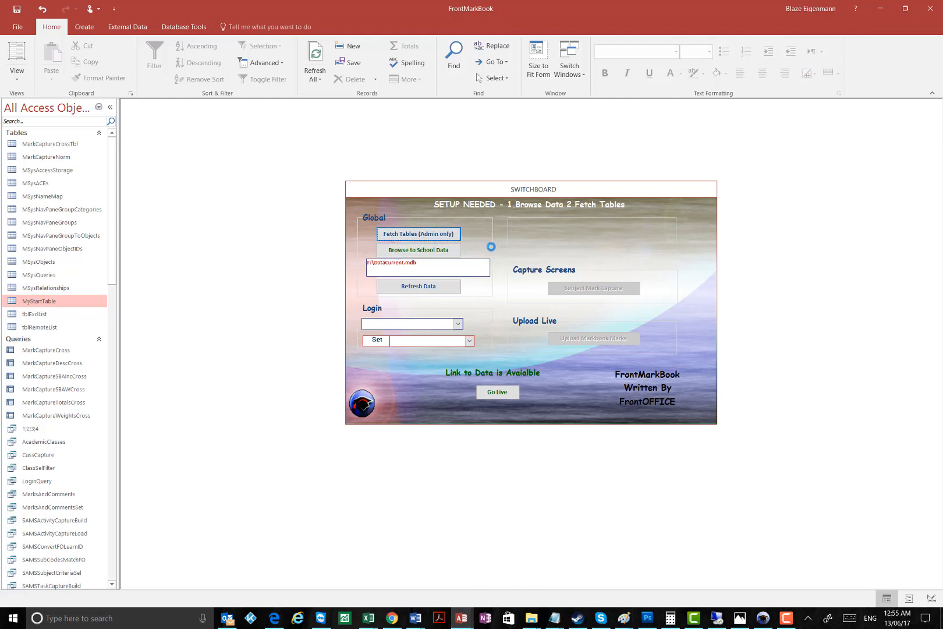
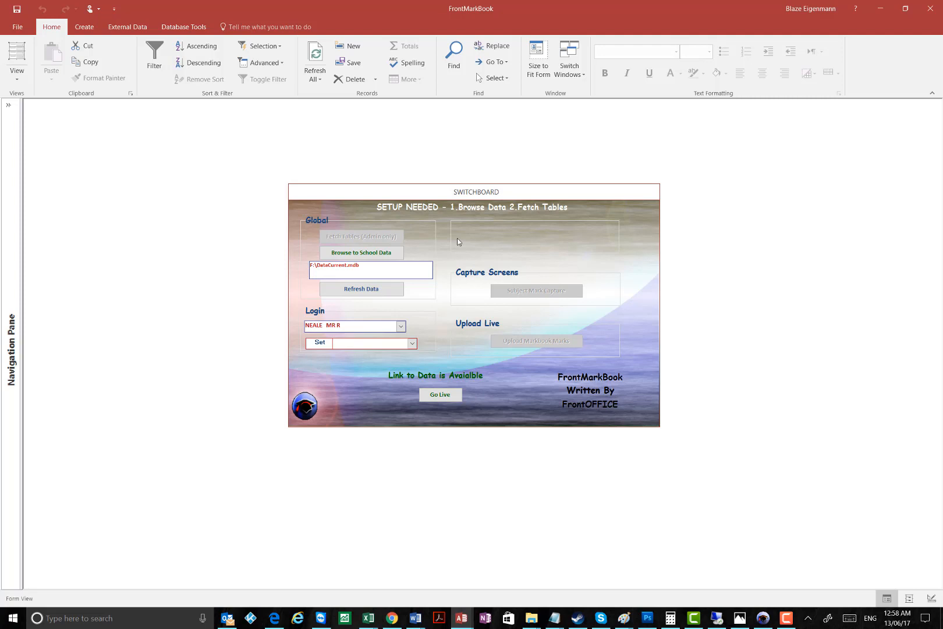
{"action": "left_click", "coordinate": [936, 11]}
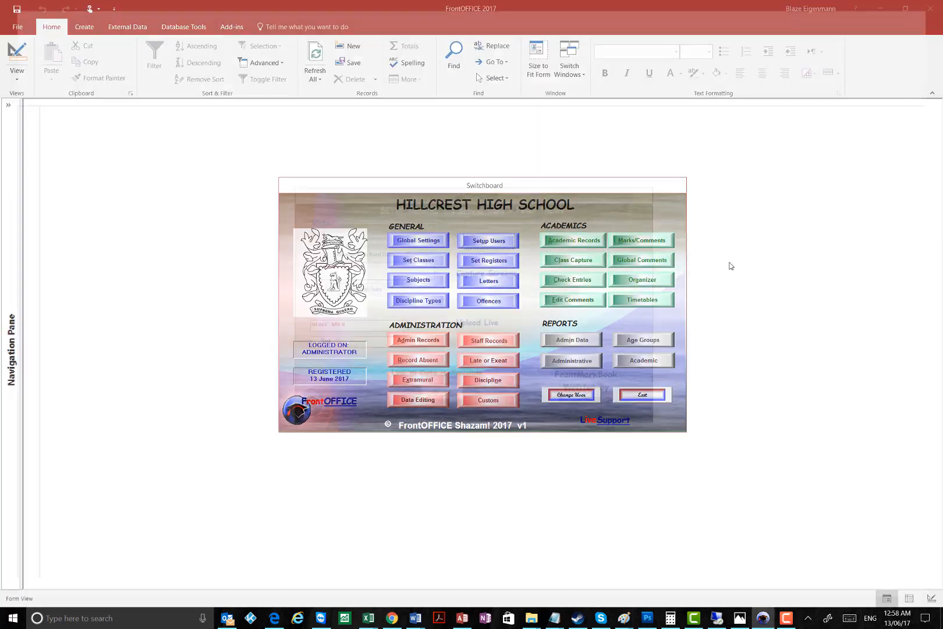
{"action": "left_click", "coordinate": [889, 14]}
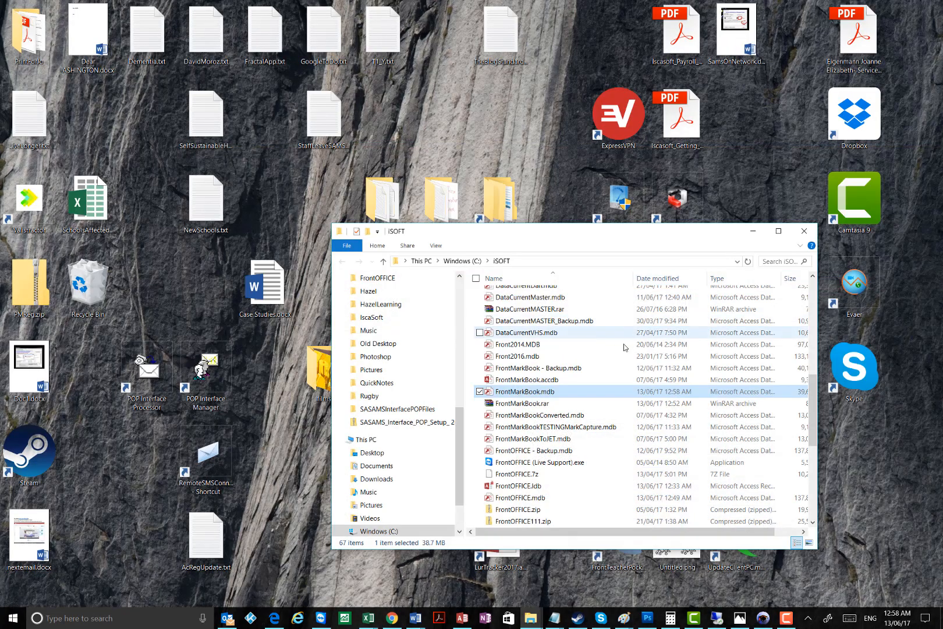
Step: Copy FrontMarkBook.mdb from the iSOFT folder to the root of the iSOFTMaster (F:) network drive
{"action": "right_click", "coordinate": [544, 393]}
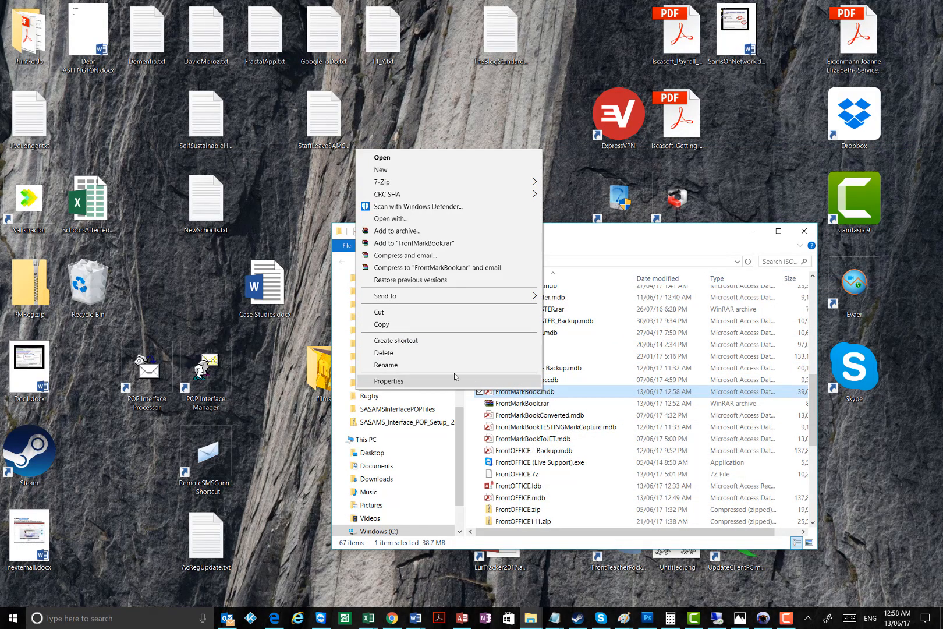
{"action": "left_click", "coordinate": [408, 326]}
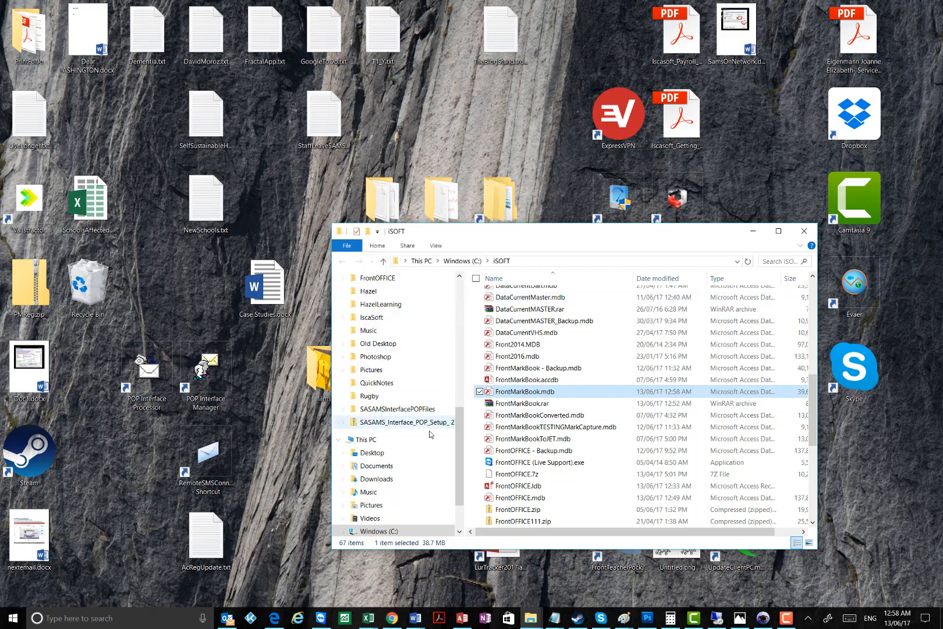
{"action": "scroll", "coordinate": [417, 467], "scroll_direction": "down", "scroll_amount": 1}
{"action": "left_click", "coordinate": [406, 504]}
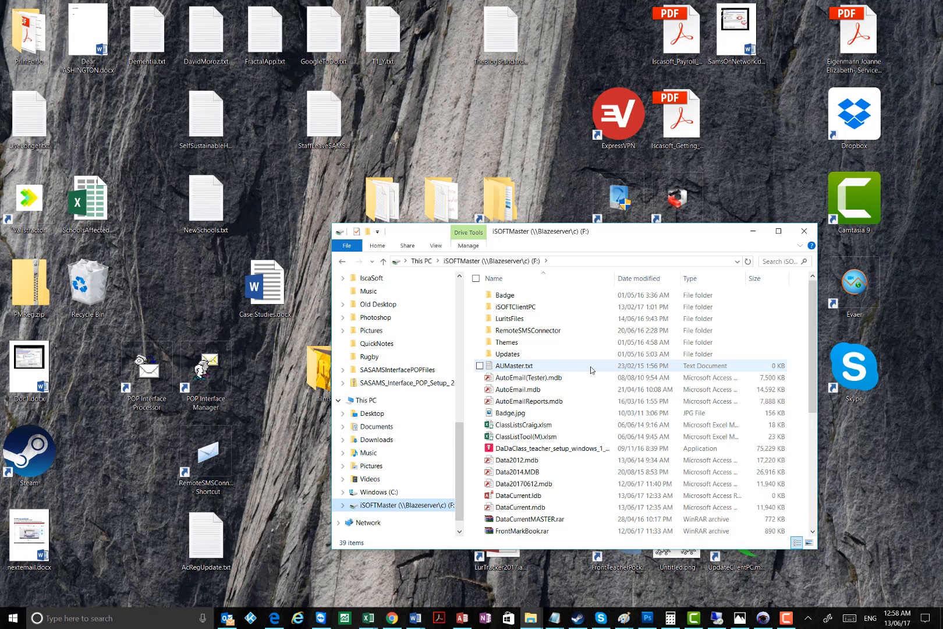
{"action": "right_click", "coordinate": [471, 405]}
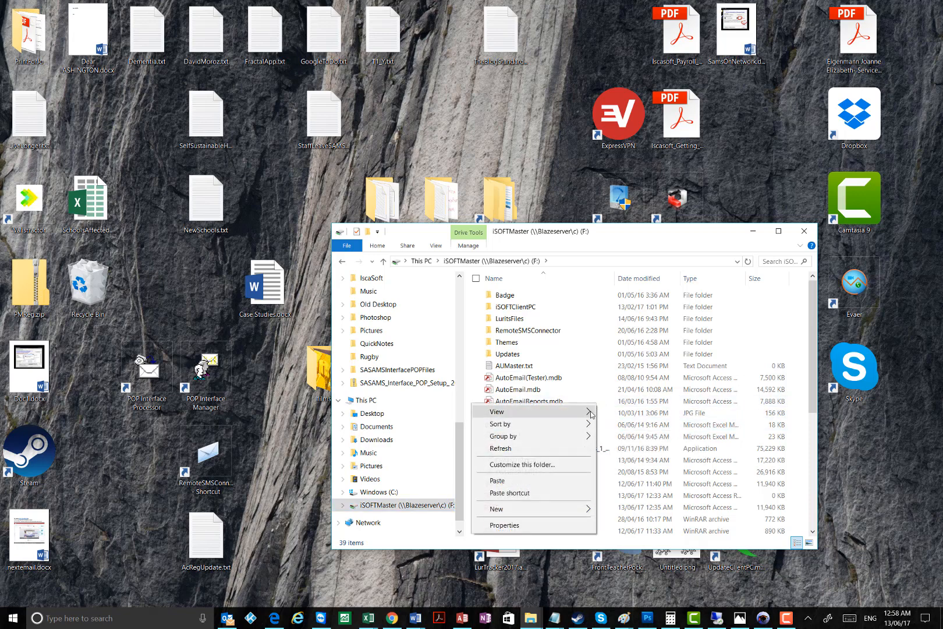
{"action": "left_click", "coordinate": [541, 482]}
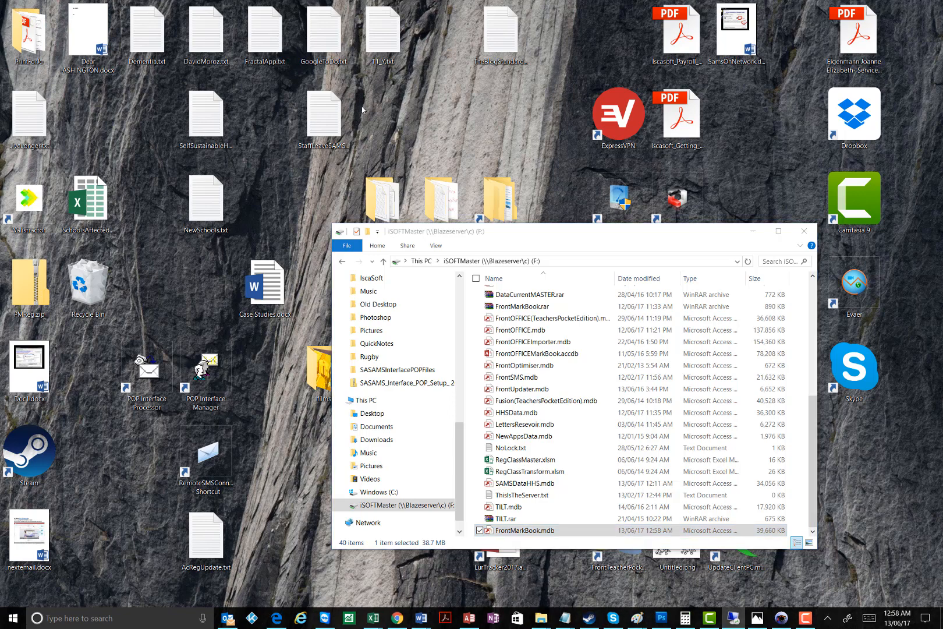
{"action": "left_click", "coordinate": [680, 536]}
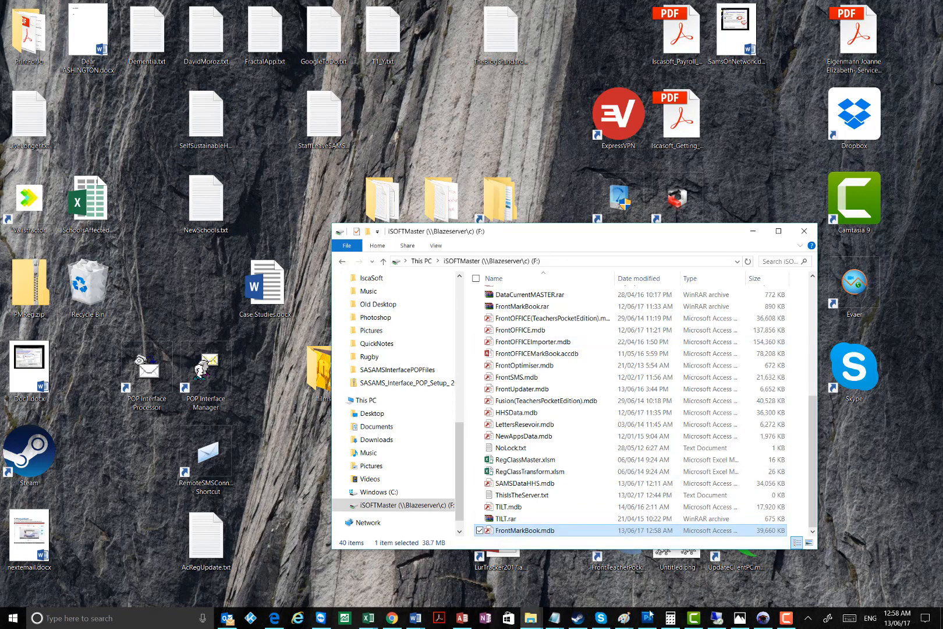
Step: Switch to the blazeserver remote desktop session and copy FrontMarkBook.mdb from its iSOFTMaster (F:) drive
{"action": "left_click", "coordinate": [716, 618]}
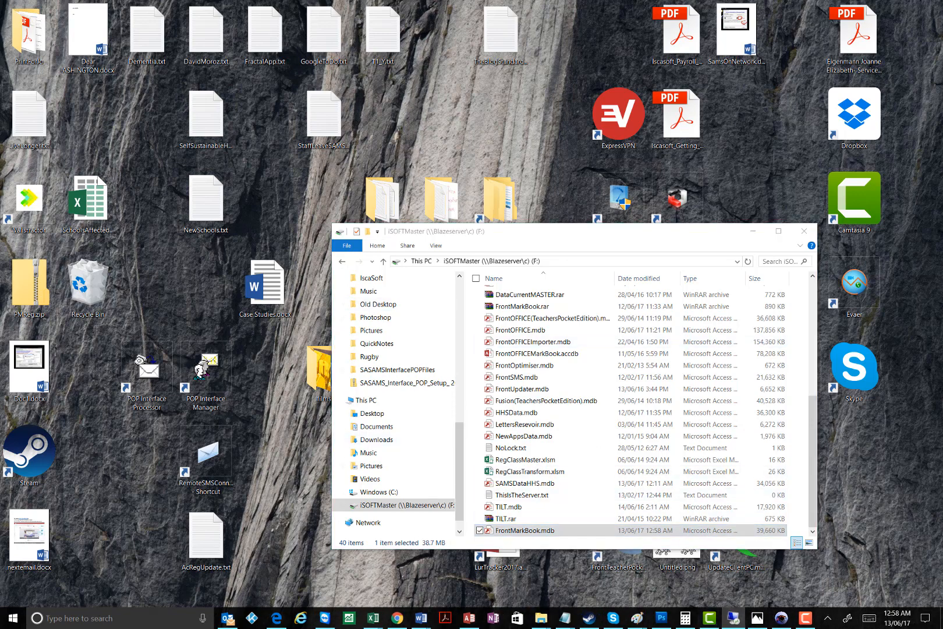
{"action": "left_click_drag", "start_coordinate": [0, 285], "coordinate": [427, 220]}
{"action": "left_click", "coordinate": [573, 225]}
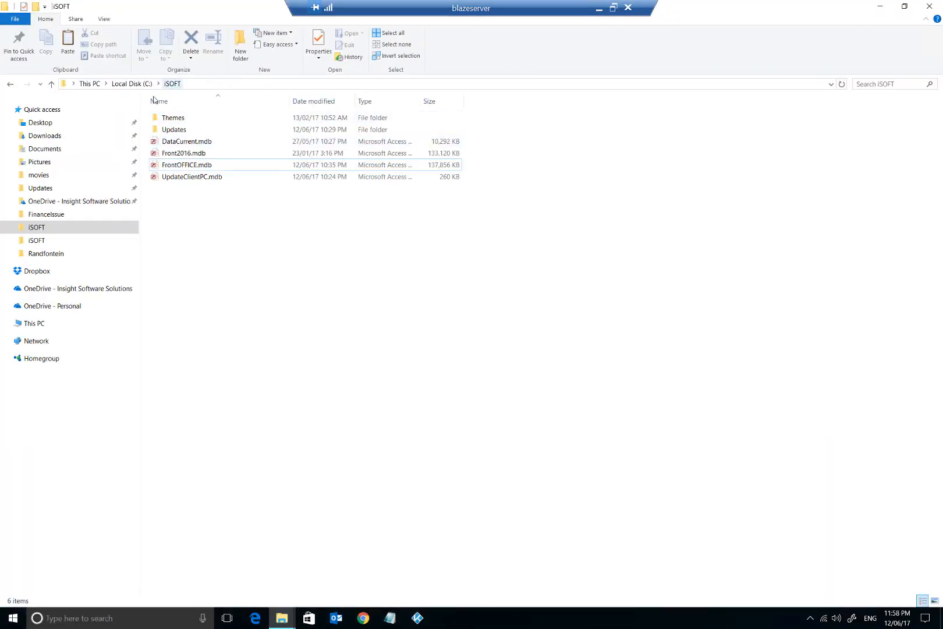
{"action": "left_click", "coordinate": [36, 323]}
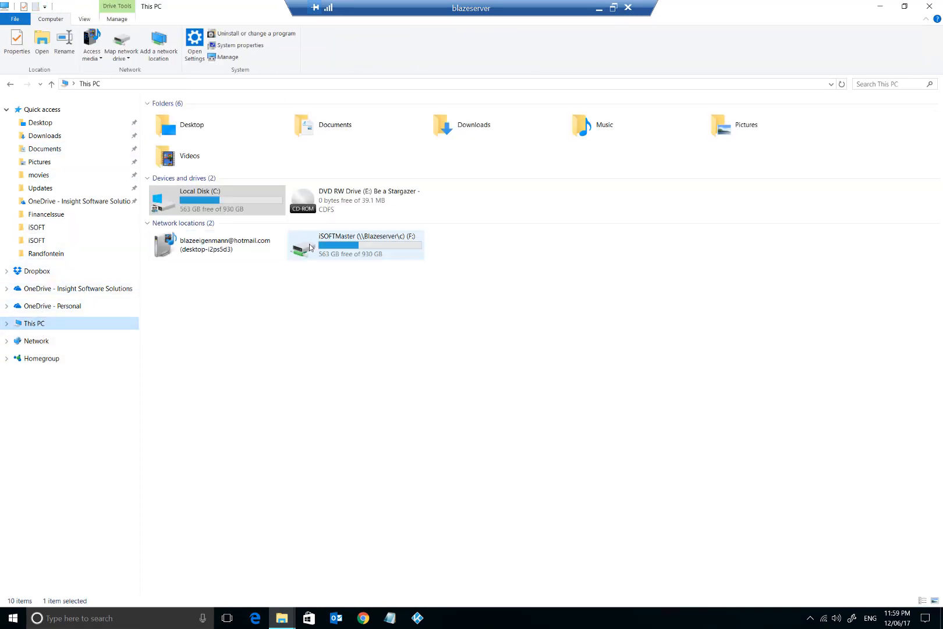
{"action": "double_click", "coordinate": [373, 247]}
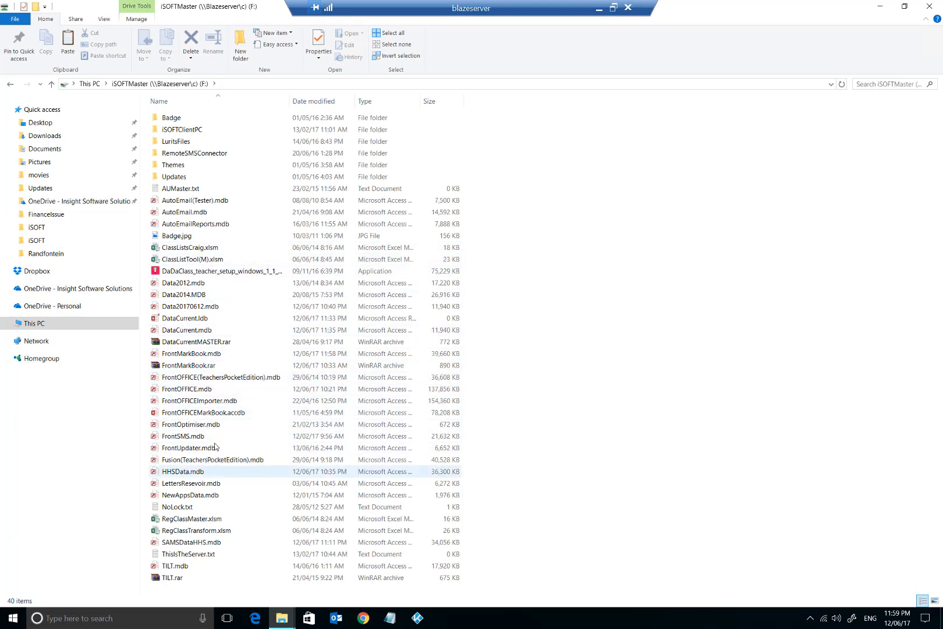
{"action": "right_click", "coordinate": [192, 355]}
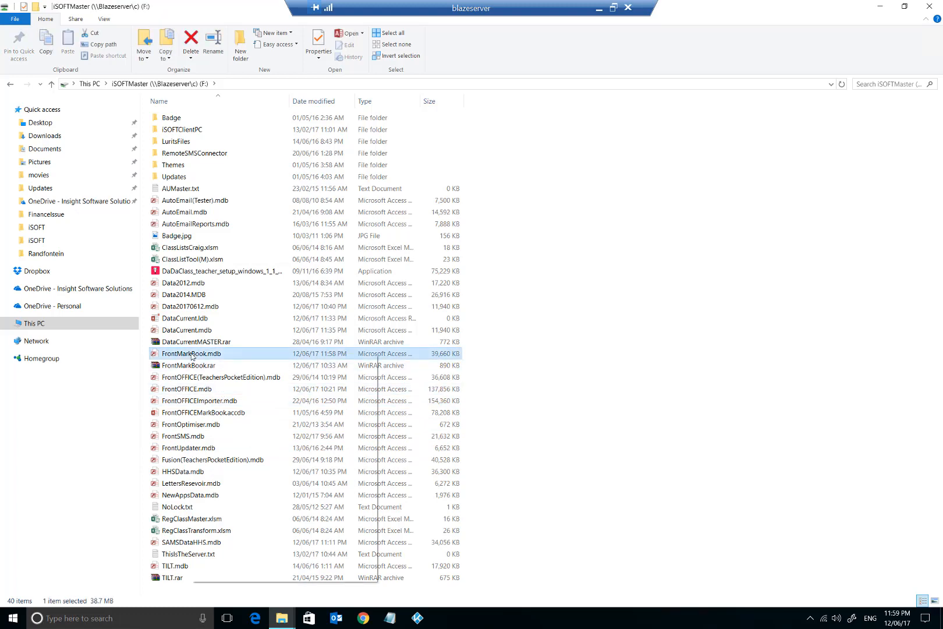
{"action": "left_click", "coordinate": [225, 517]}
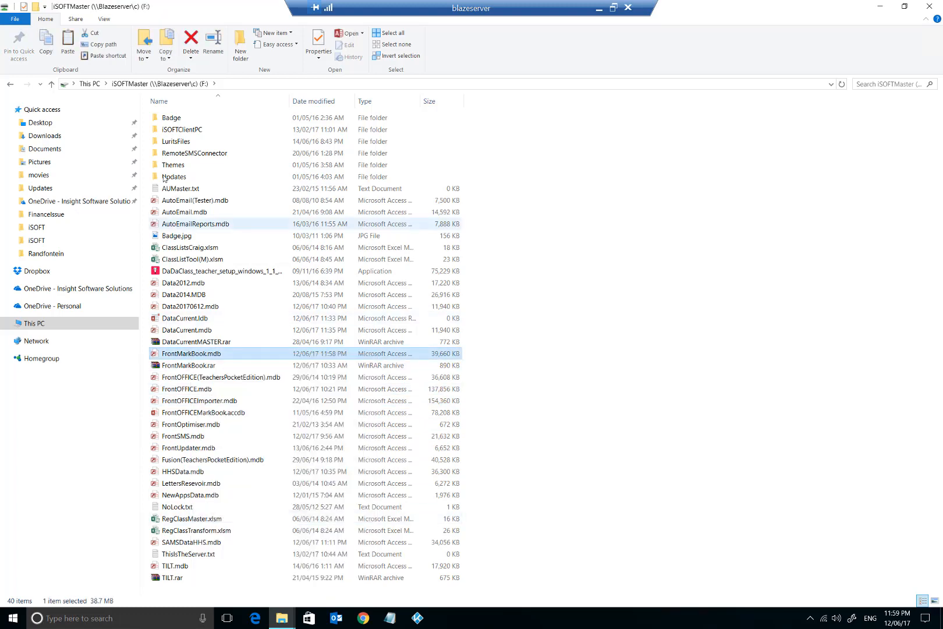
Step: Paste FrontMarkBook.mdb into the iSOFT folder on the remote computer's Local Disk (C:)
{"action": "left_click", "coordinate": [56, 326]}
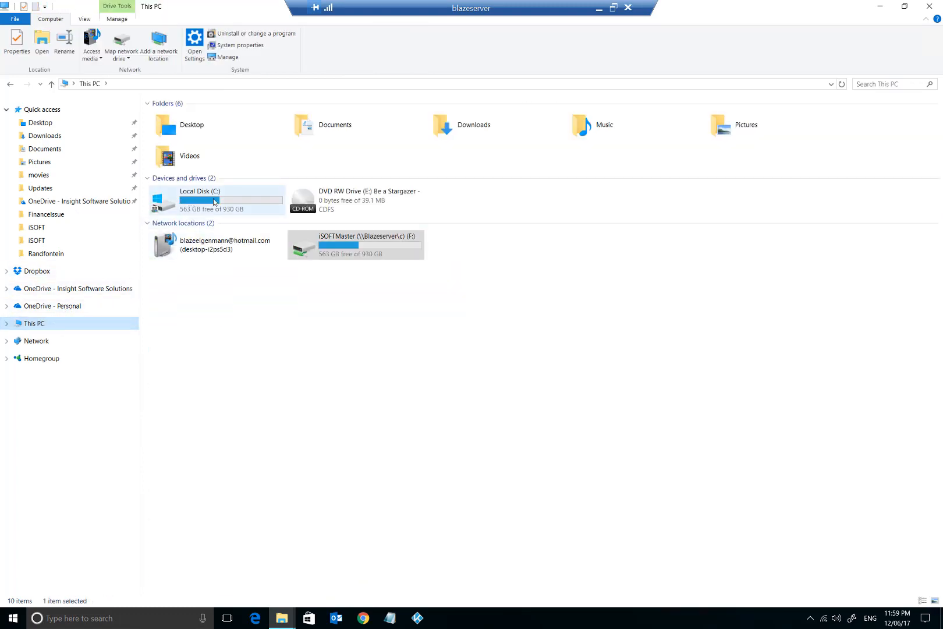
{"action": "double_click", "coordinate": [223, 198]}
{"action": "double_click", "coordinate": [181, 162]}
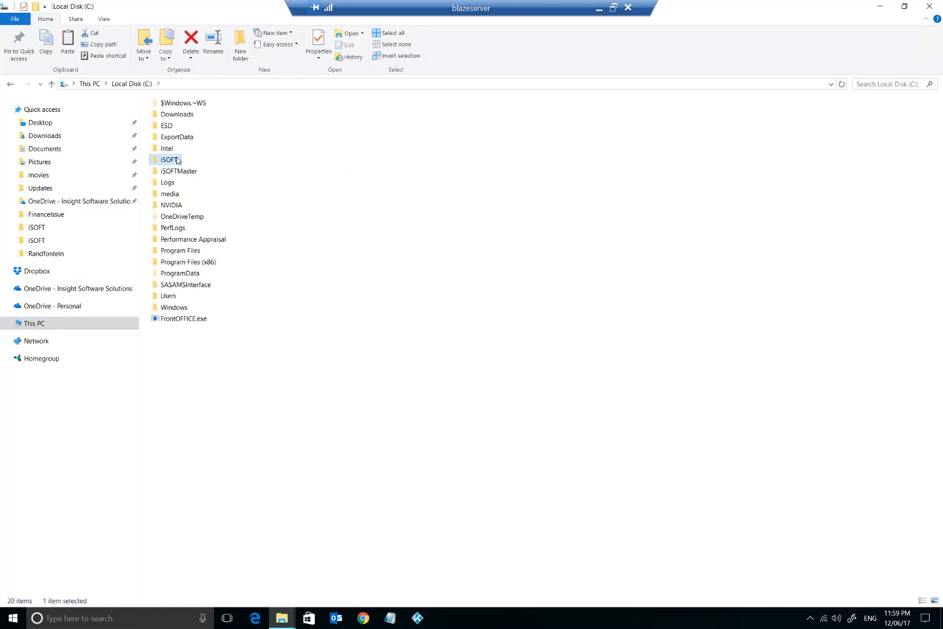
{"action": "right_click", "coordinate": [202, 213]}
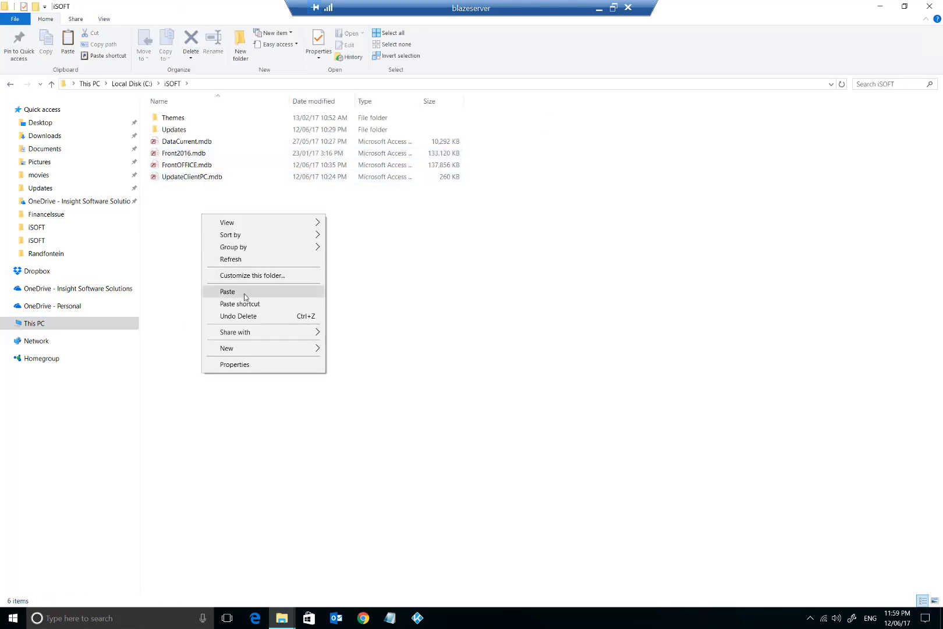
{"action": "left_click", "coordinate": [253, 291]}
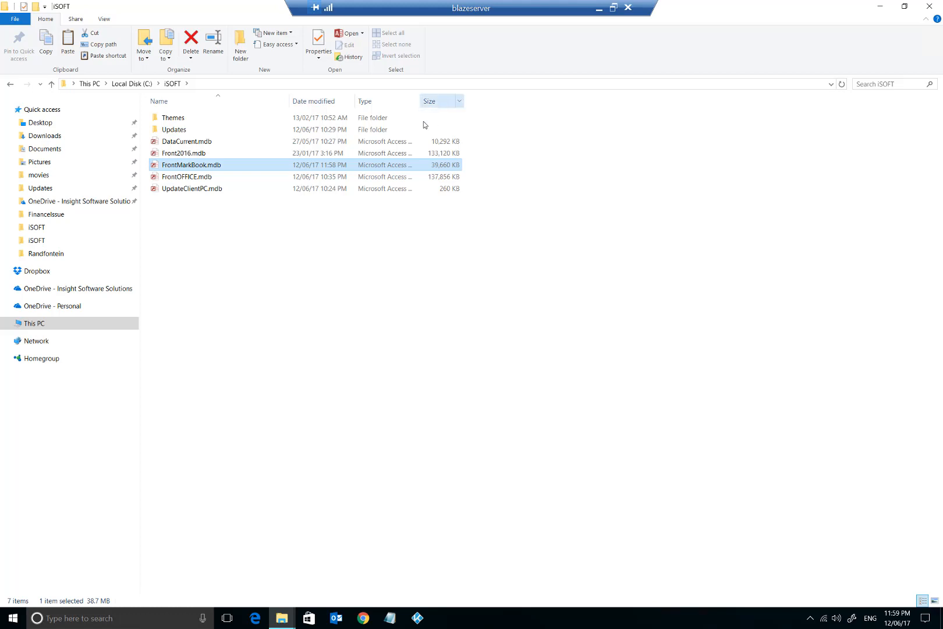
{"action": "right_click", "coordinate": [214, 165]}
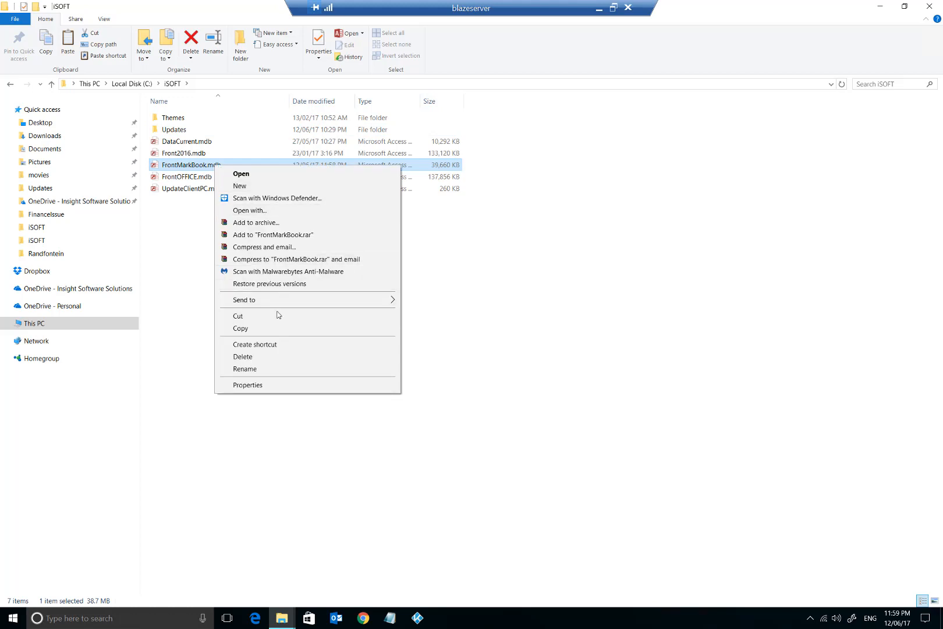
{"action": "mouse_move", "coordinate": [283, 300]}
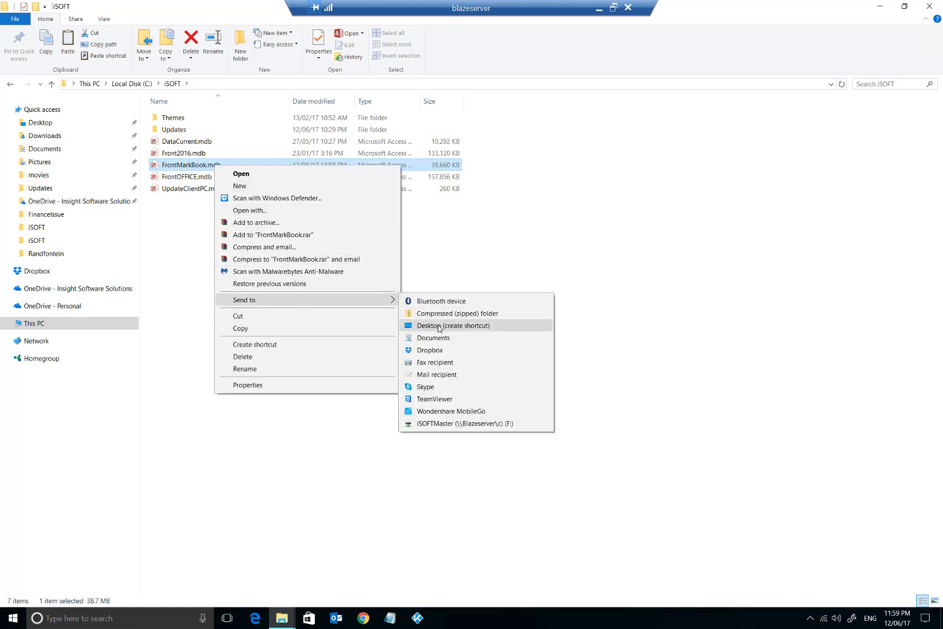
{"action": "left_click", "coordinate": [583, 239]}
{"action": "left_click", "coordinate": [584, 237]}
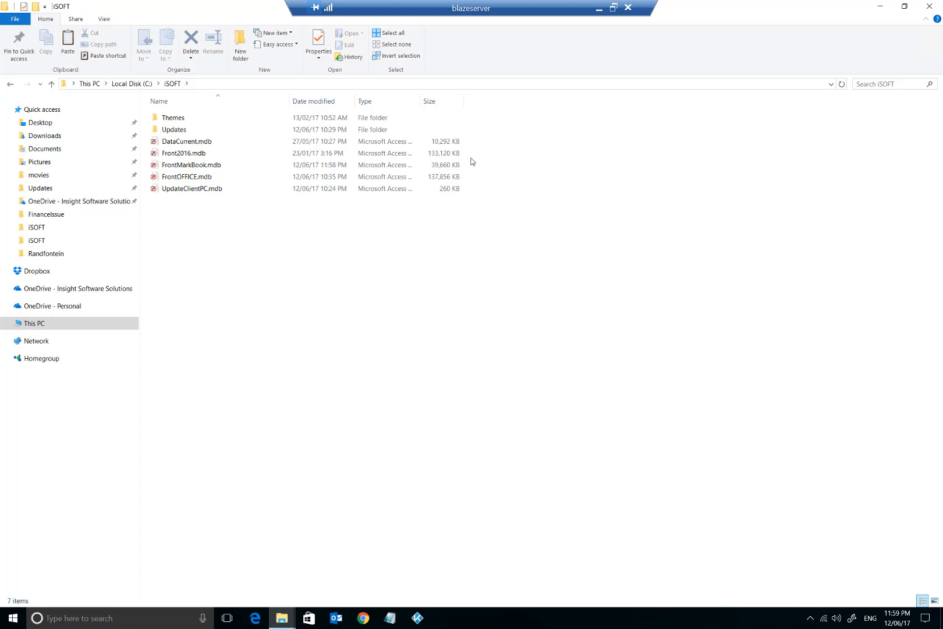
Step: Open FrontMarkBook.mdb from the iSOFT folder, choose the teacher's login and verify the FrontOFFICE password
{"action": "double_click", "coordinate": [215, 165]}
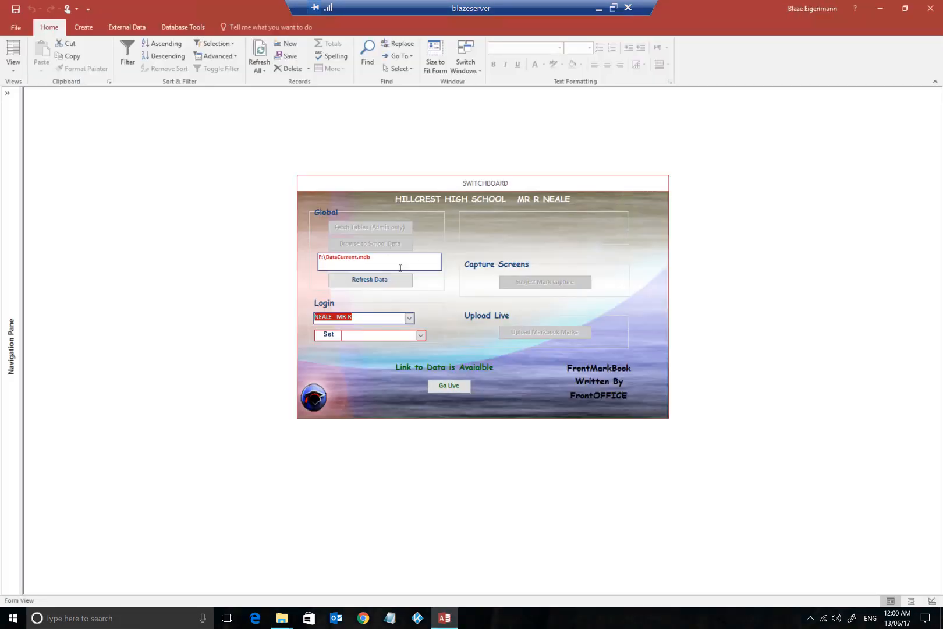
{"action": "left_click", "coordinate": [401, 268]}
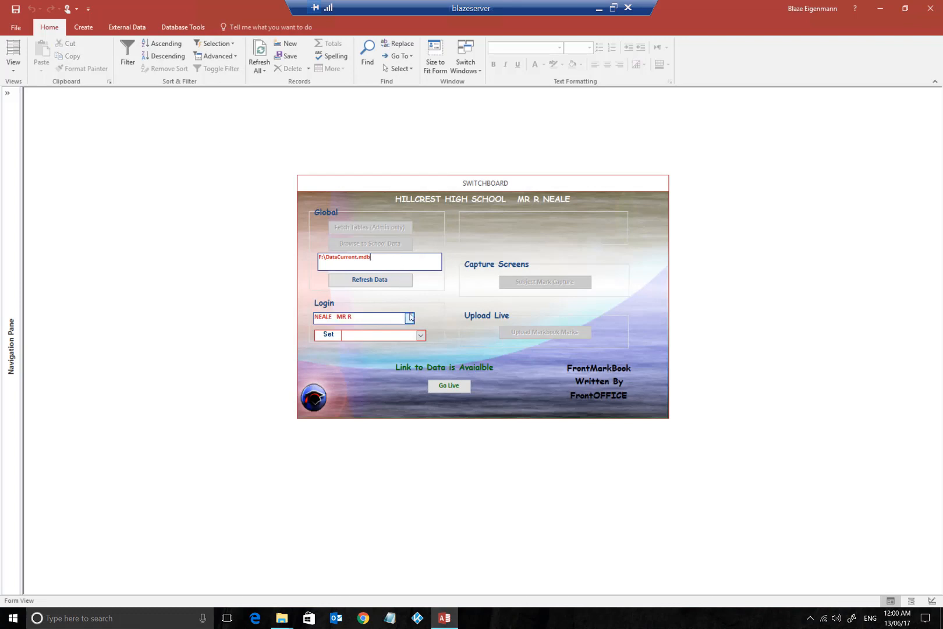
{"action": "left_click", "coordinate": [410, 317]}
{"action": "left_click", "coordinate": [367, 328]}
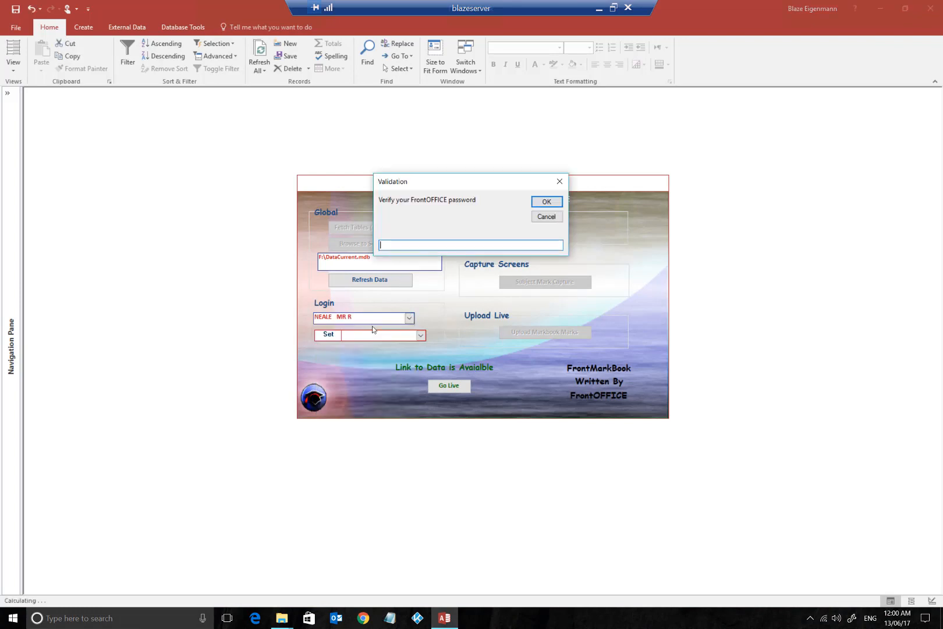
{"action": "left_click", "coordinate": [541, 202]}
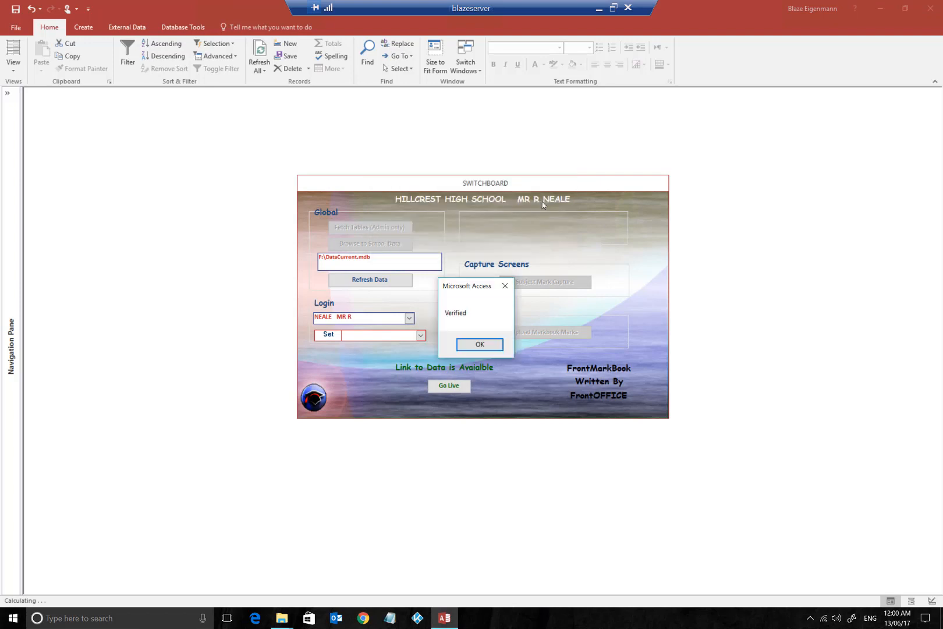
{"action": "left_click", "coordinate": [479, 345]}
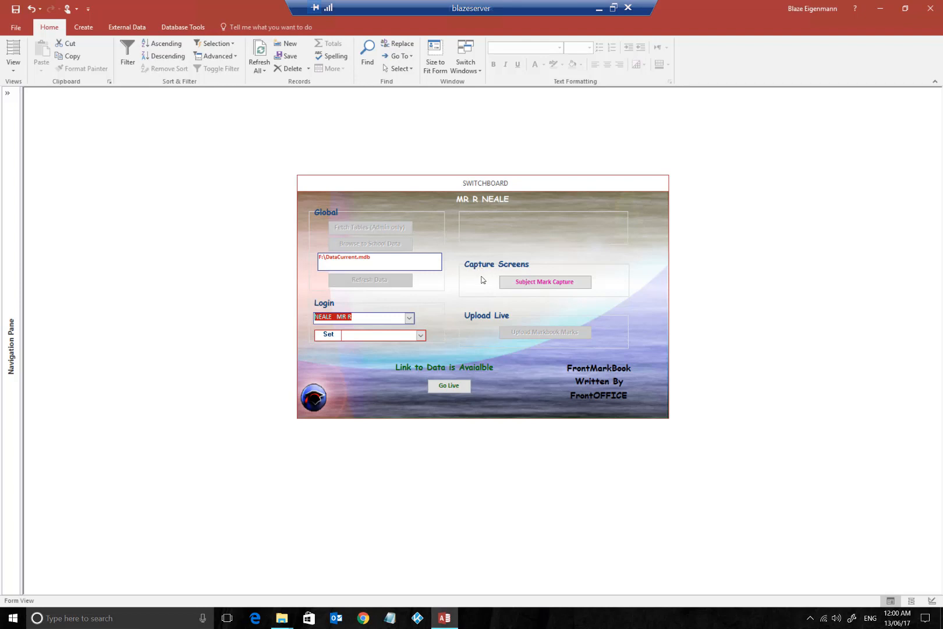
Step: Open Subject Mark Capture and choose the teacher, English Home Language (Gr 09), class 9B and Term1
{"action": "left_click", "coordinate": [544, 282]}
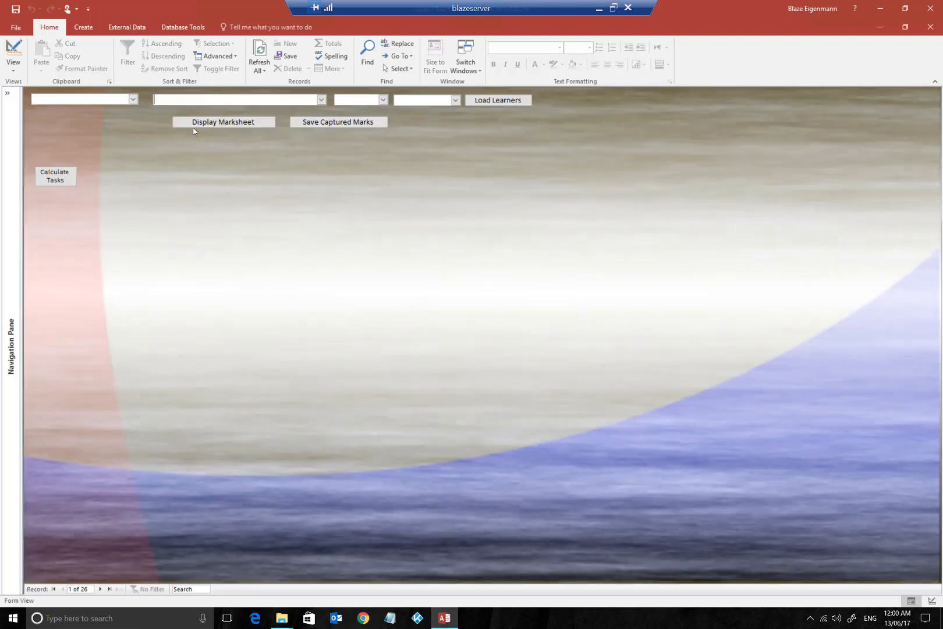
{"action": "left_click", "coordinate": [132, 99]}
{"action": "left_click", "coordinate": [94, 110]}
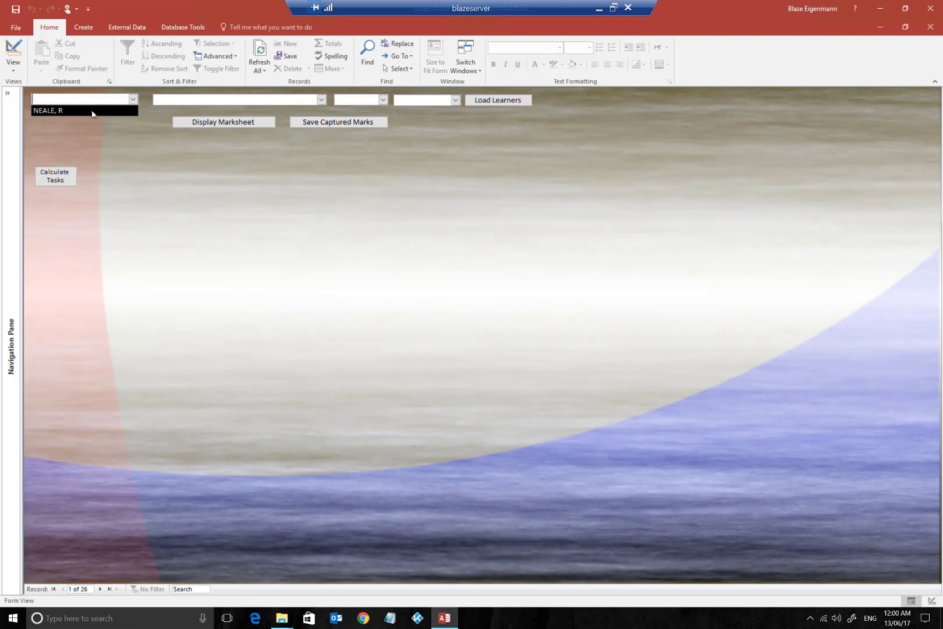
{"action": "left_click", "coordinate": [186, 98]}
{"action": "left_click", "coordinate": [321, 99]}
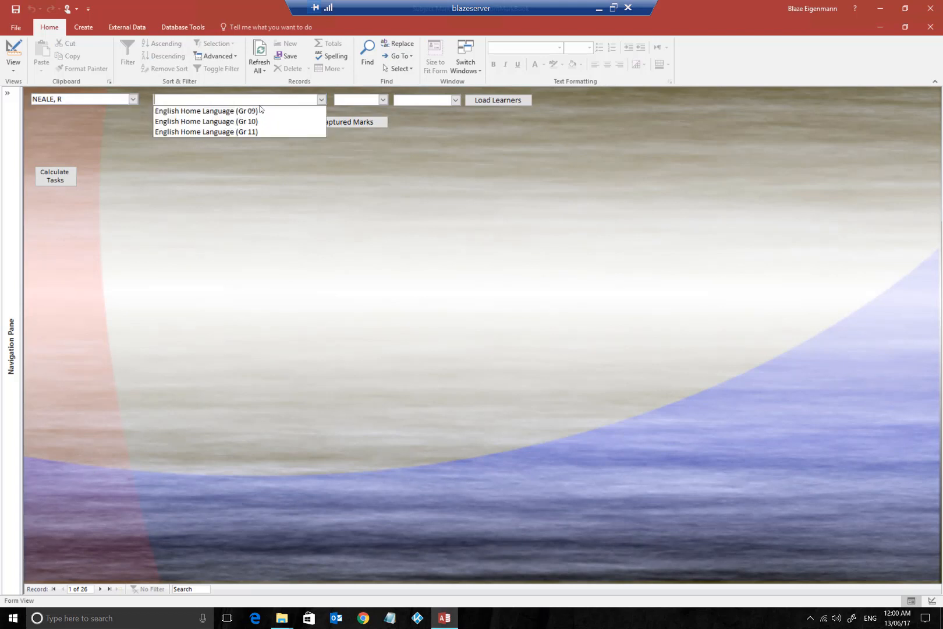
{"action": "left_click", "coordinate": [240, 111]}
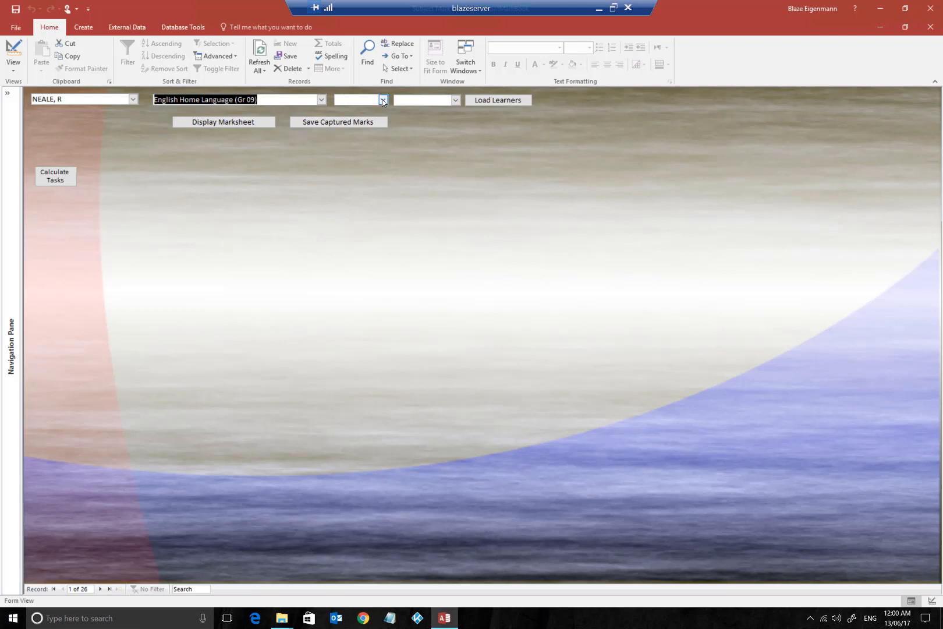
{"action": "left_click", "coordinate": [382, 100]}
{"action": "left_click", "coordinate": [364, 109]}
{"action": "left_click", "coordinate": [456, 100]}
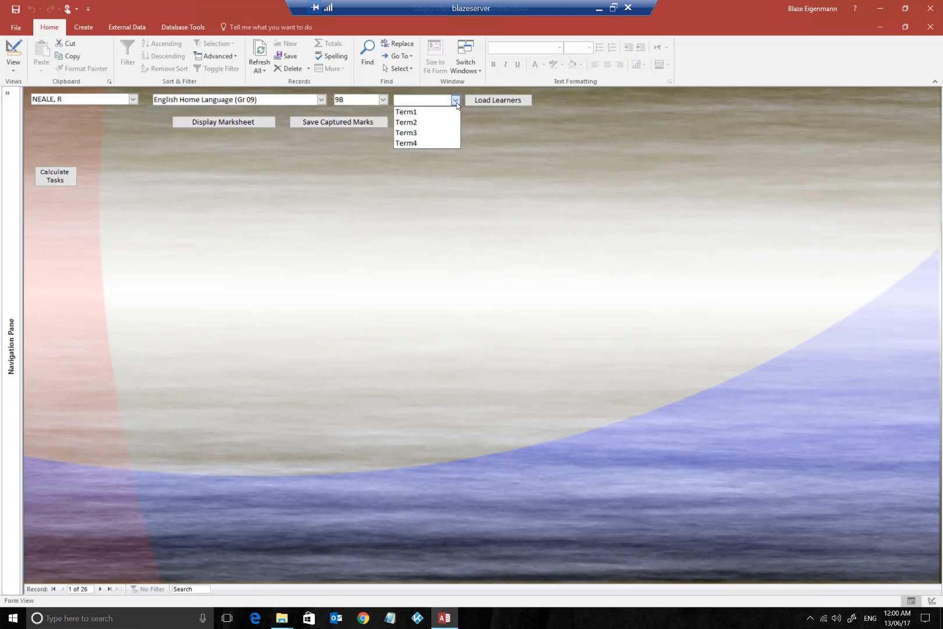
{"action": "left_click", "coordinate": [449, 110]}
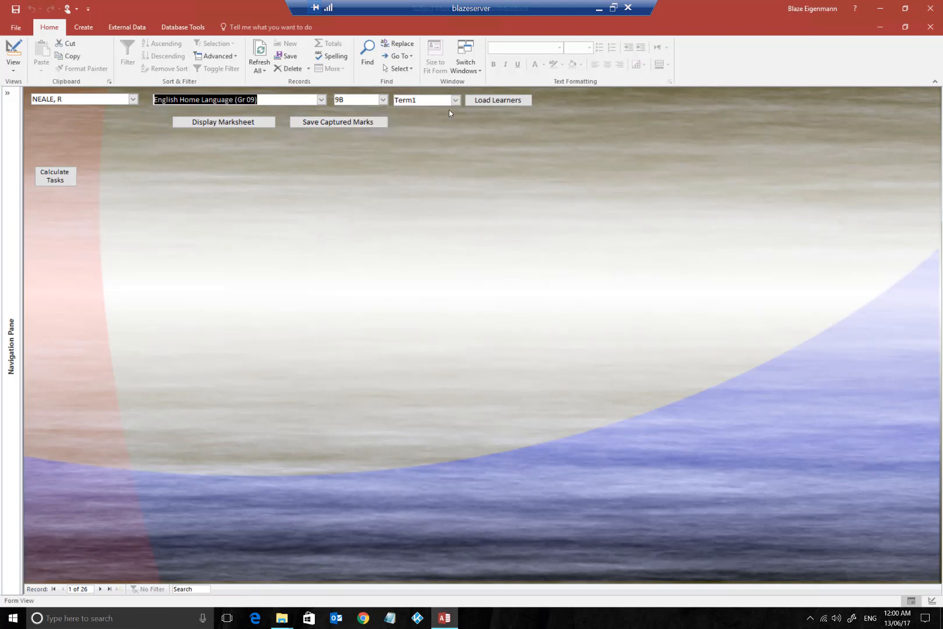
Step: Load the learners for the chosen class and display the marksheet
{"action": "left_click", "coordinate": [499, 101]}
{"action": "left_click", "coordinate": [540, 344]}
{"action": "left_click", "coordinate": [234, 122]}
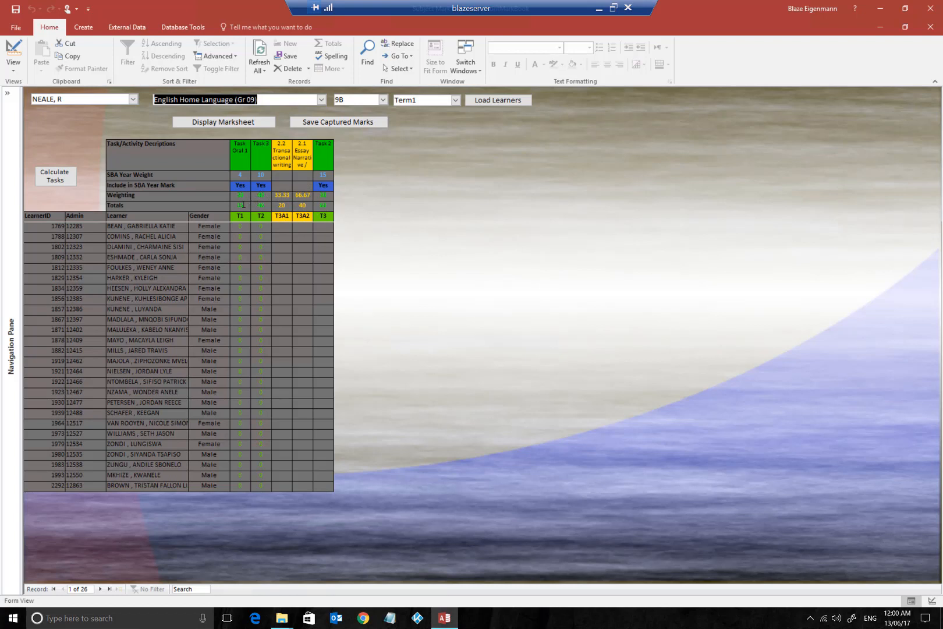
Step: Examine the marksheet's weightings, totals and first learner's mark cells, including the transactional writing and essay activities T3A1 and T3A2
{"action": "left_click", "coordinate": [233, 197]}
{"action": "left_click", "coordinate": [230, 205]}
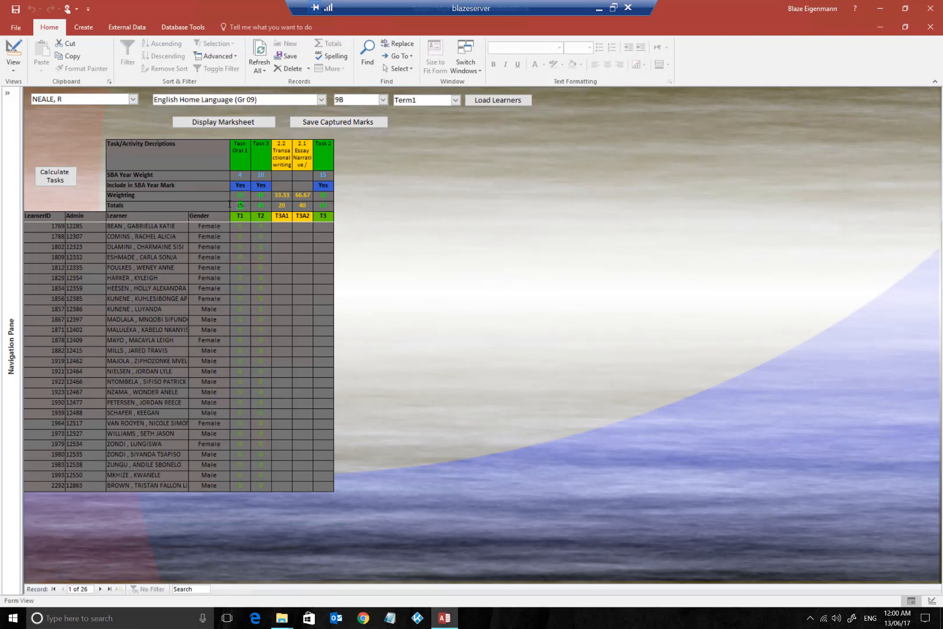
{"action": "left_click", "coordinate": [265, 206]}
{"action": "left_click", "coordinate": [284, 206]}
{"action": "left_click", "coordinate": [283, 227]}
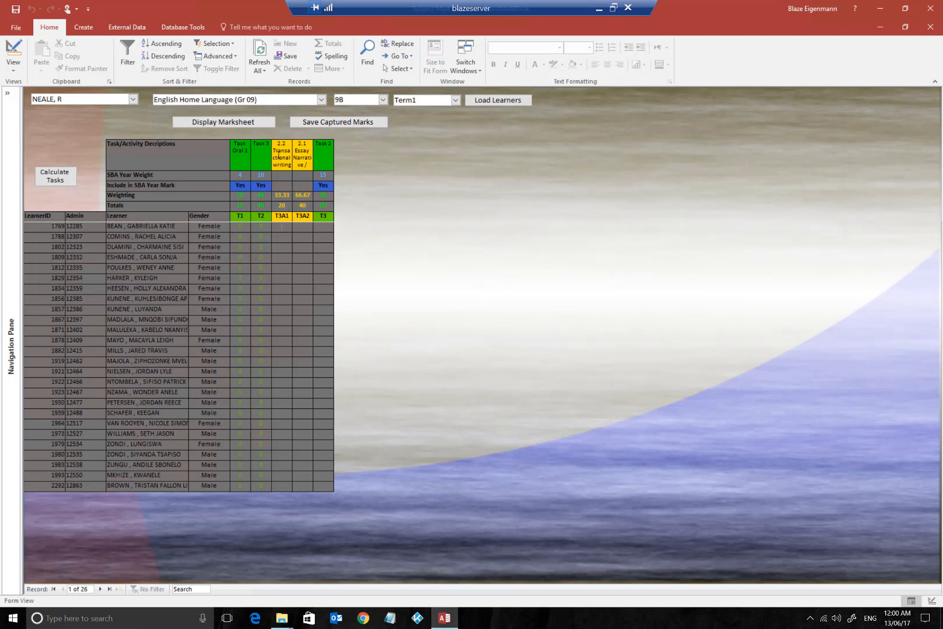
{"action": "left_click_drag", "start_coordinate": [276, 145], "coordinate": [300, 164]}
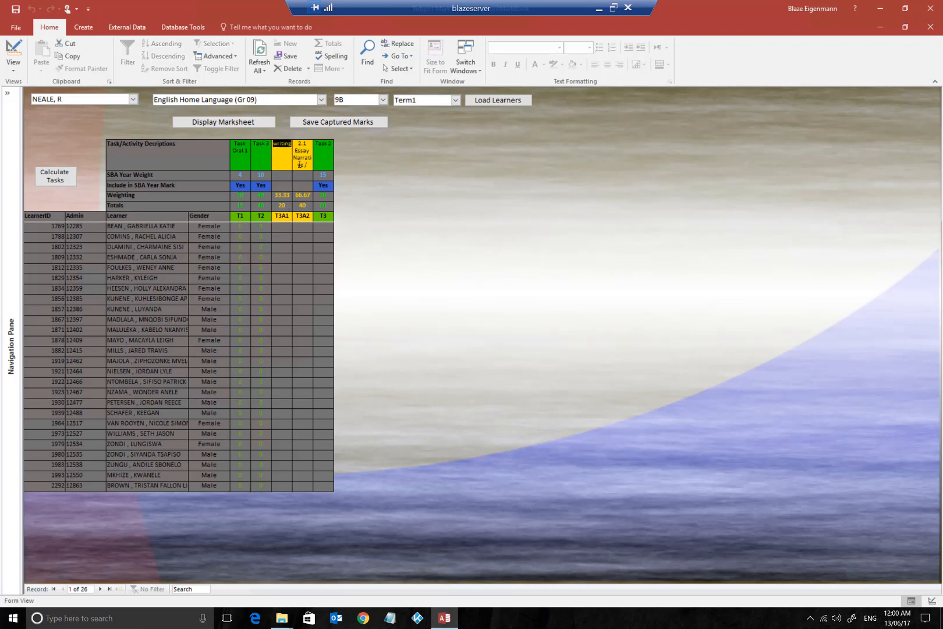
{"action": "left_click", "coordinate": [300, 164]}
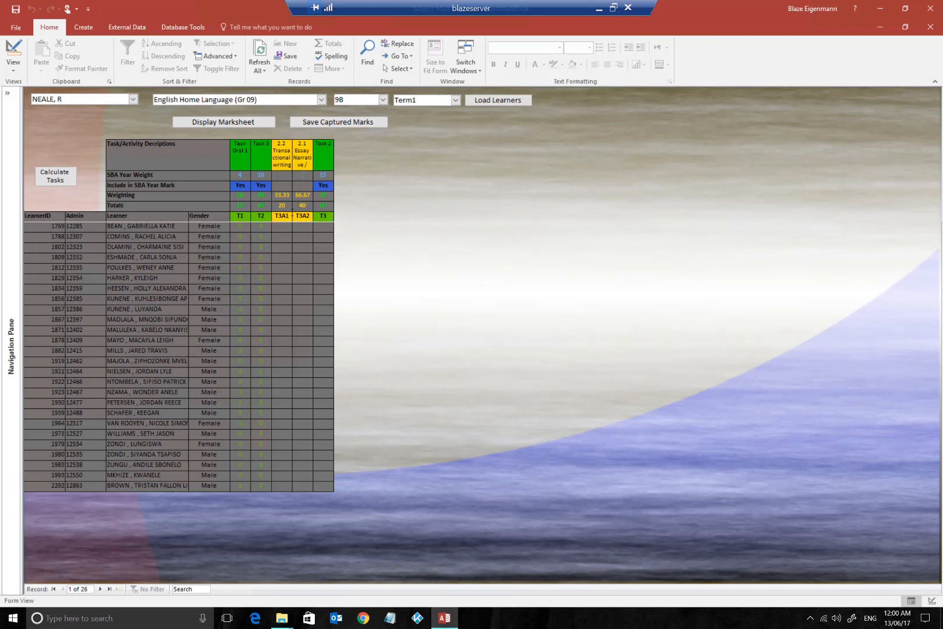
{"action": "left_click", "coordinate": [282, 227]}
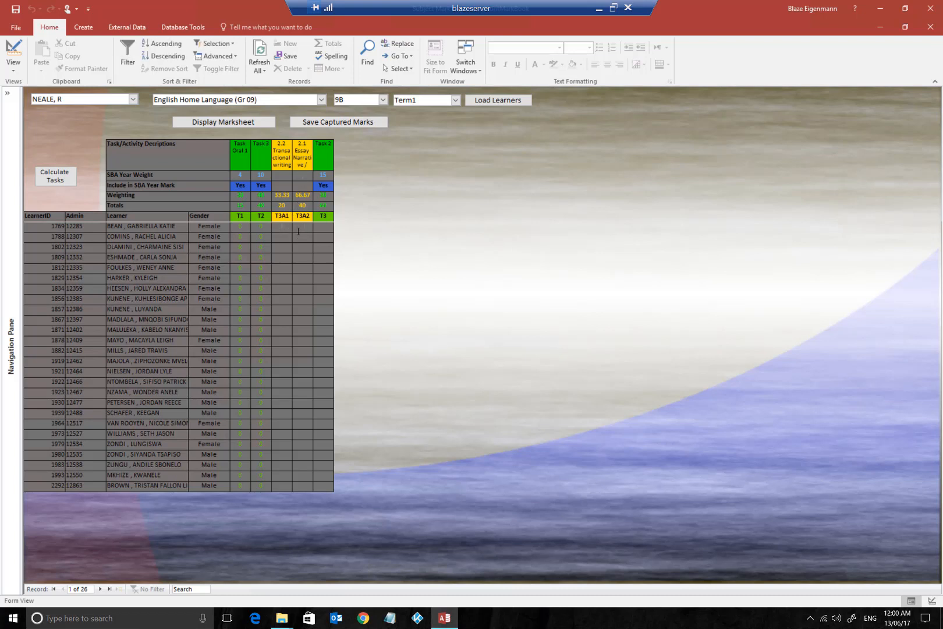
{"action": "left_click", "coordinate": [321, 228]}
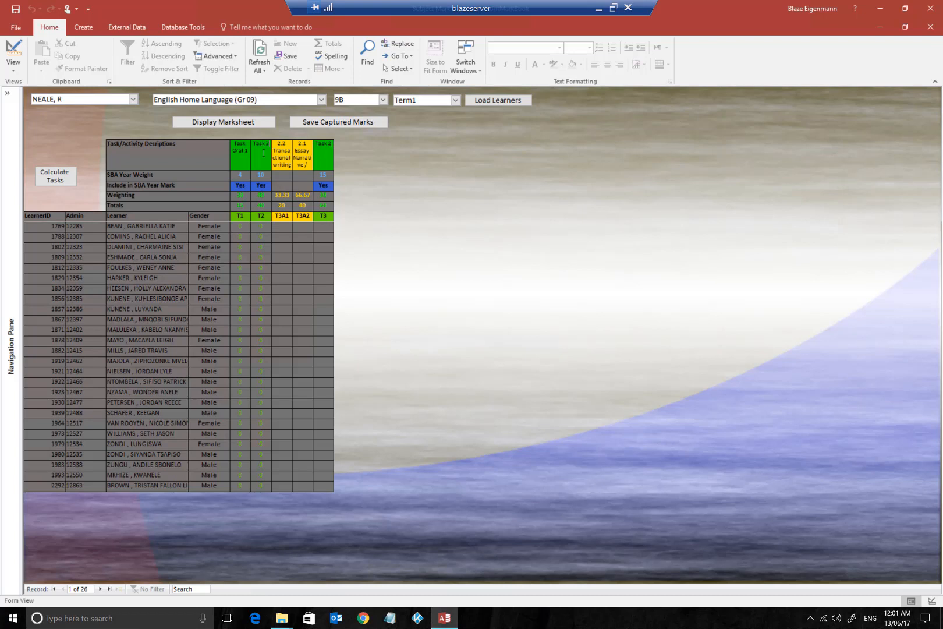
Step: Examine the Task 3 and Oral 1 columns of the marksheet, including their first mark cells and totals
{"action": "left_click_drag", "start_coordinate": [269, 144], "coordinate": [252, 143]}
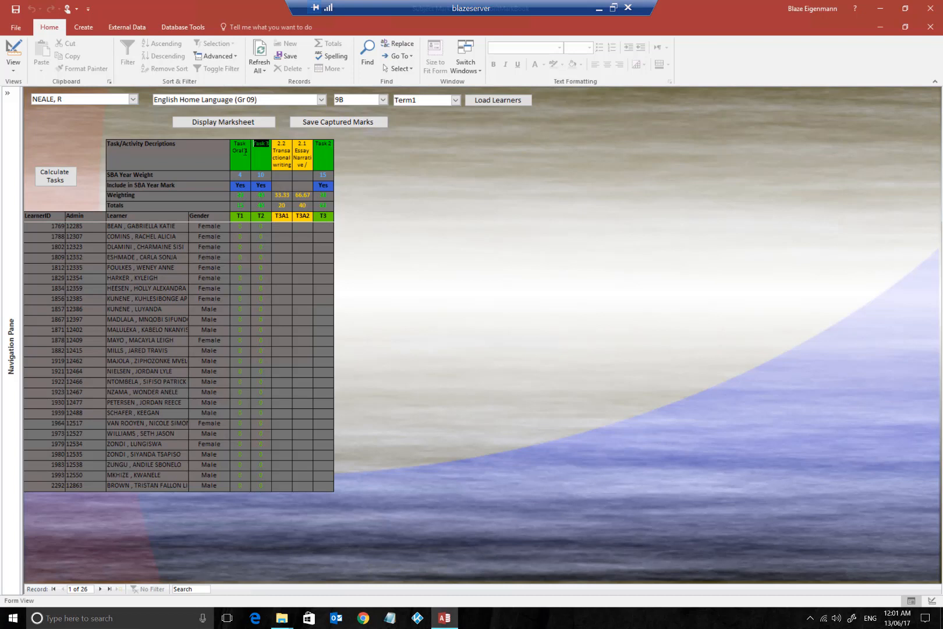
{"action": "left_click_drag", "start_coordinate": [263, 228], "coordinate": [259, 222]}
{"action": "left_click", "coordinate": [244, 227]}
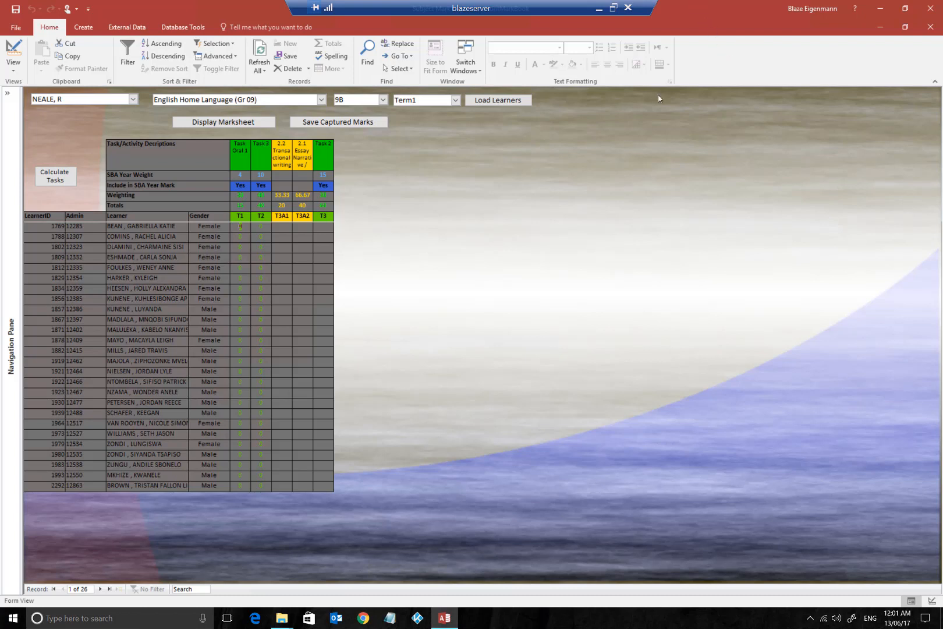
{"action": "left_click_drag", "start_coordinate": [267, 205], "coordinate": [247, 205]}
{"action": "double_click", "coordinate": [239, 206]}
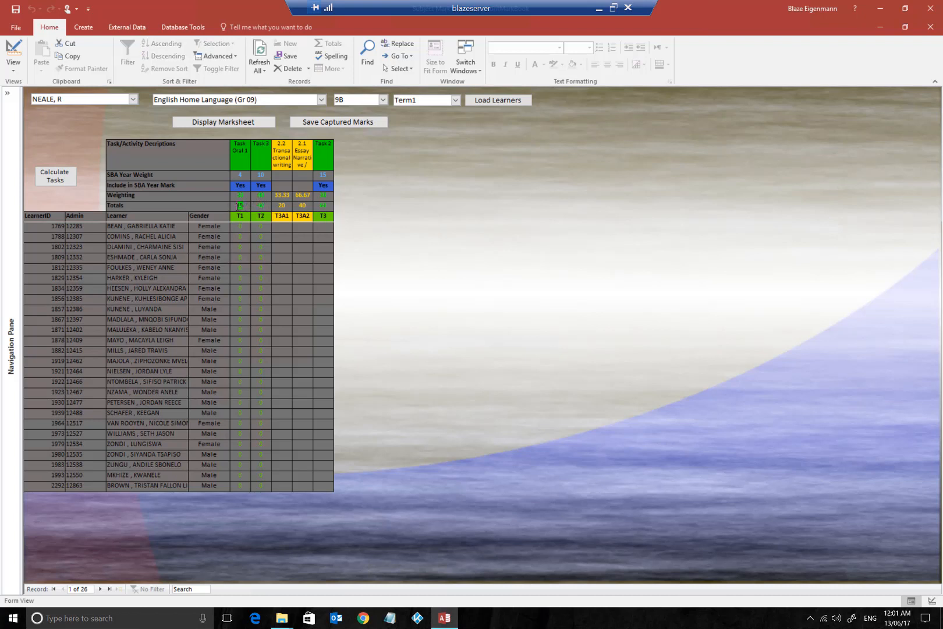
{"action": "double_click", "coordinate": [263, 205]}
Step: Switch to the local computer, view the EngH folder under CAPSInterpretation, and minimize the open folder windows
{"action": "left_click", "coordinate": [282, 618]}
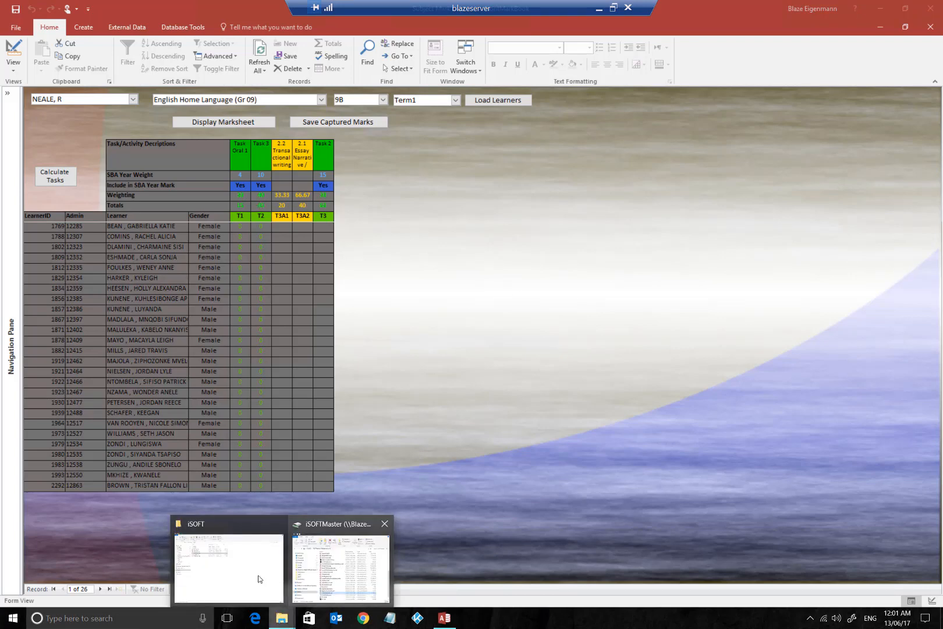
{"action": "mouse_move", "coordinate": [259, 578]}
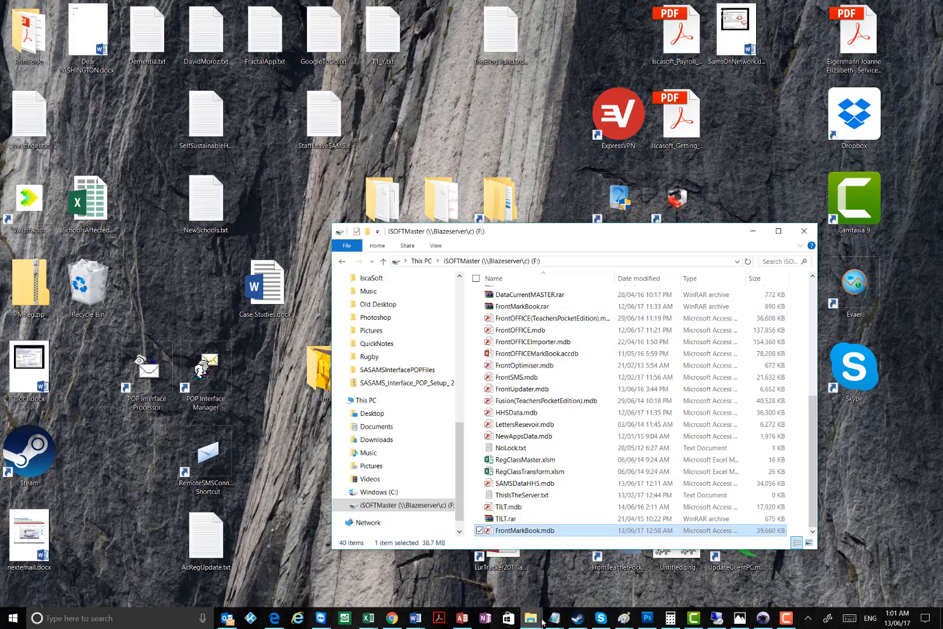
{"action": "left_click", "coordinate": [539, 612]}
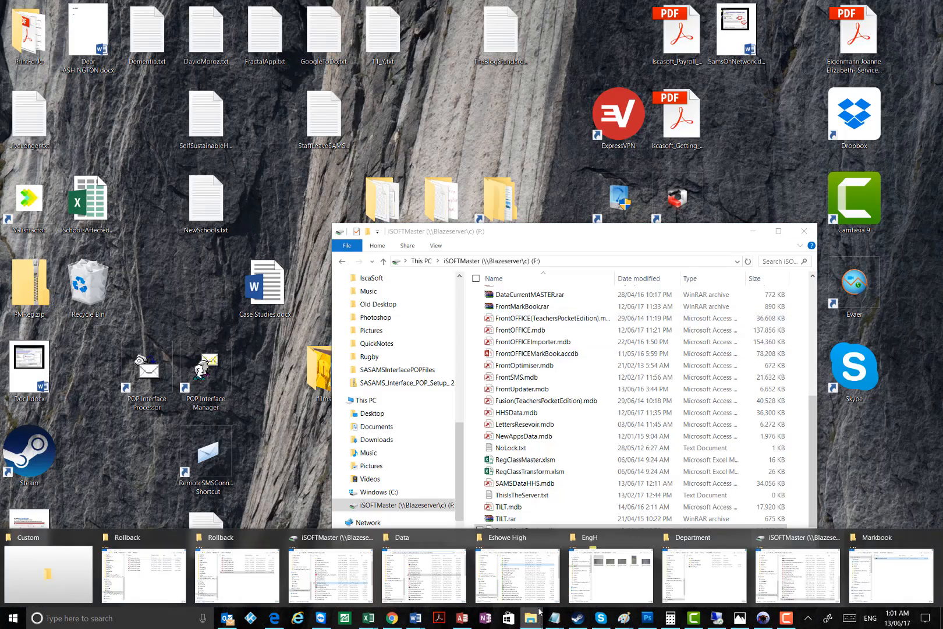
{"action": "left_click", "coordinate": [619, 577]}
{"action": "key", "text": "alt+Up"}
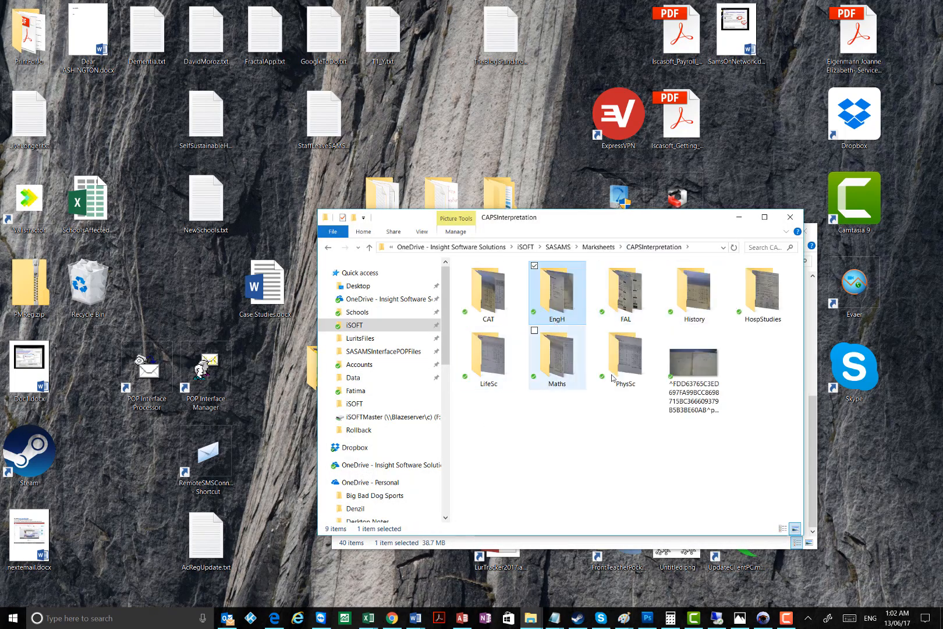
{"action": "double_click", "coordinate": [556, 294]}
{"action": "left_click", "coordinate": [739, 217]}
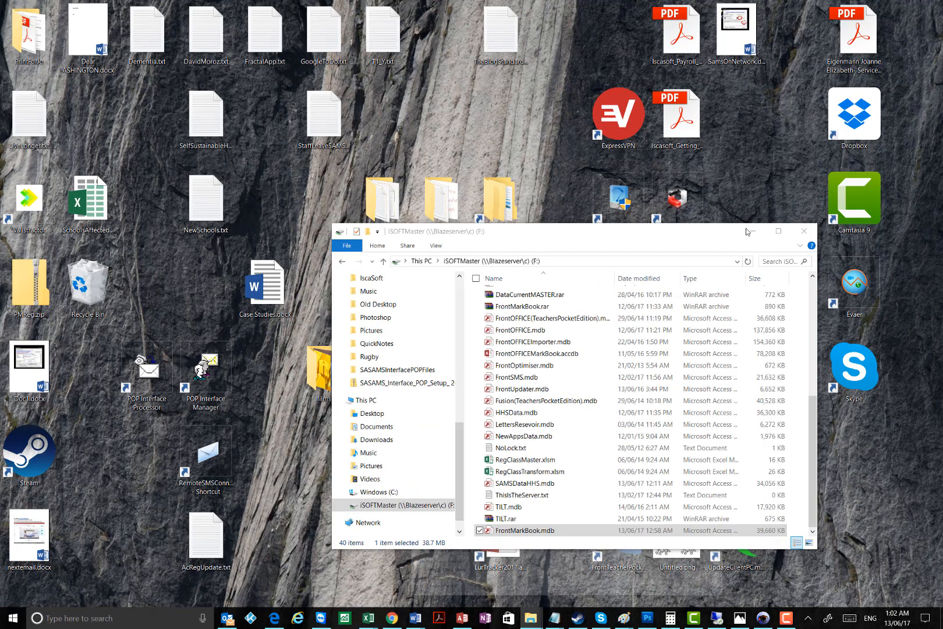
{"action": "left_click", "coordinate": [754, 230]}
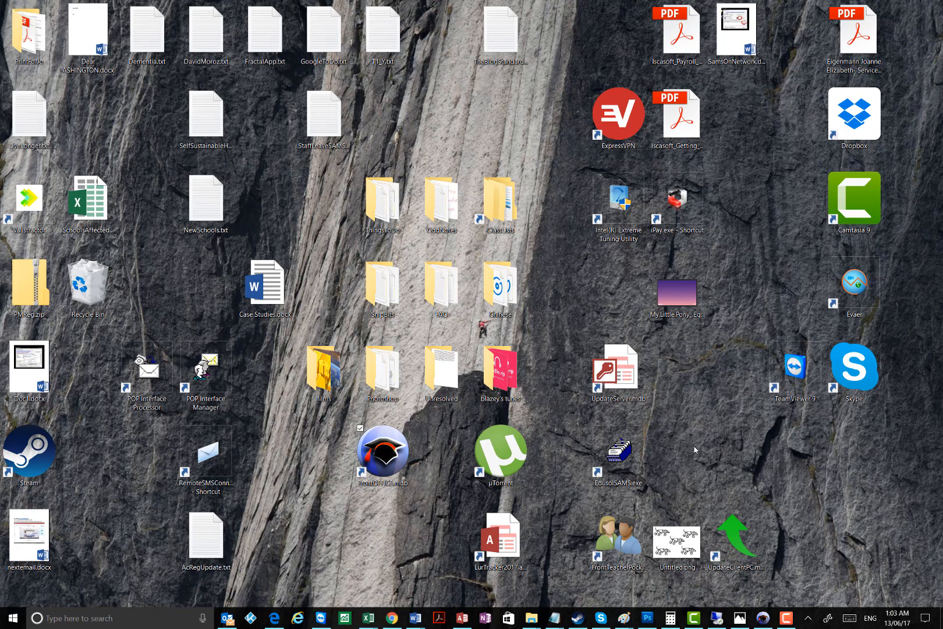
Step: Start SA-SAMS, dismiss the date format message and continue with the SAMSDataHHS database on this computer
{"action": "double_click", "coordinate": [630, 436]}
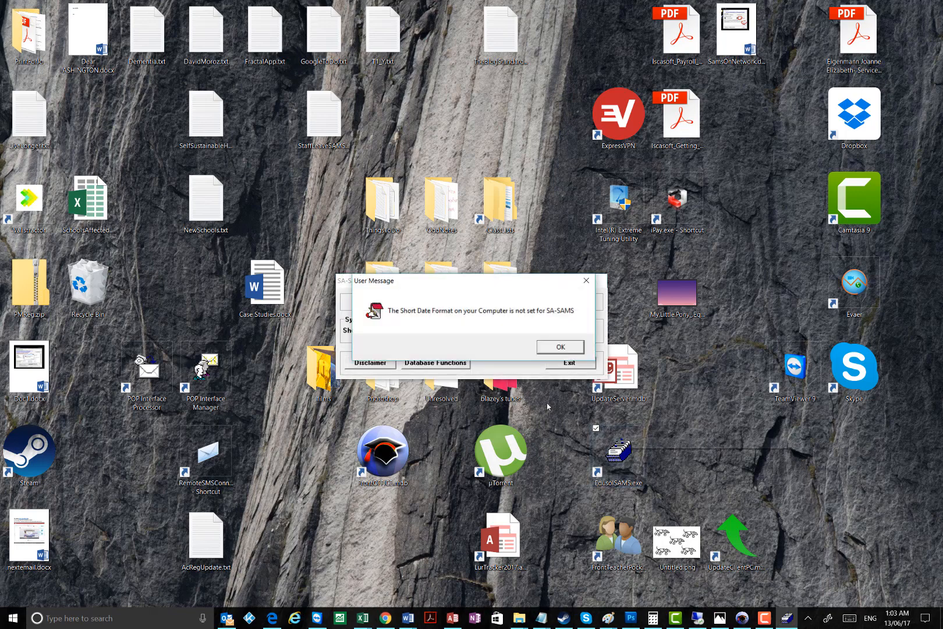
{"action": "left_click", "coordinate": [560, 346]}
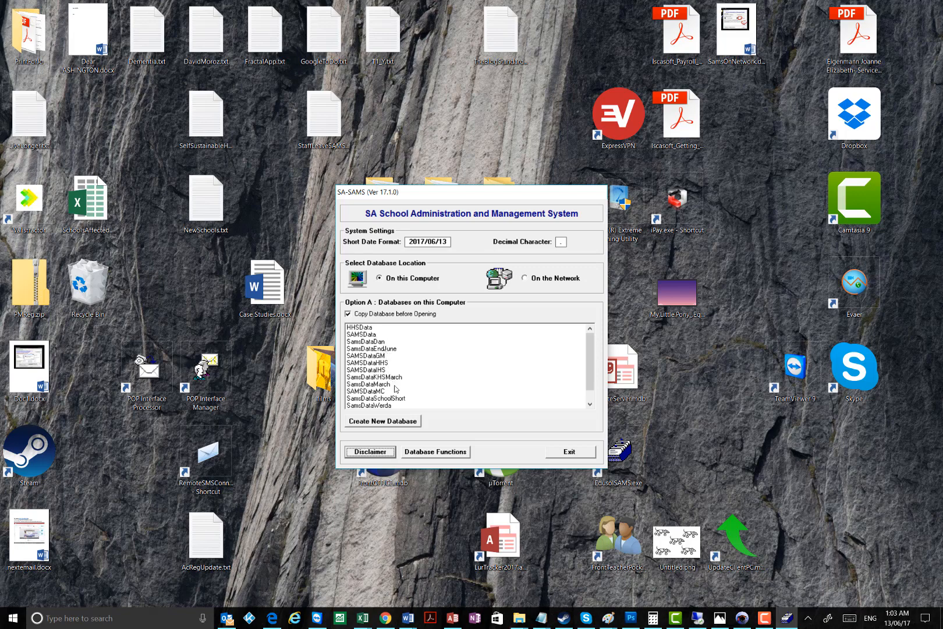
{"action": "left_click", "coordinate": [373, 363]}
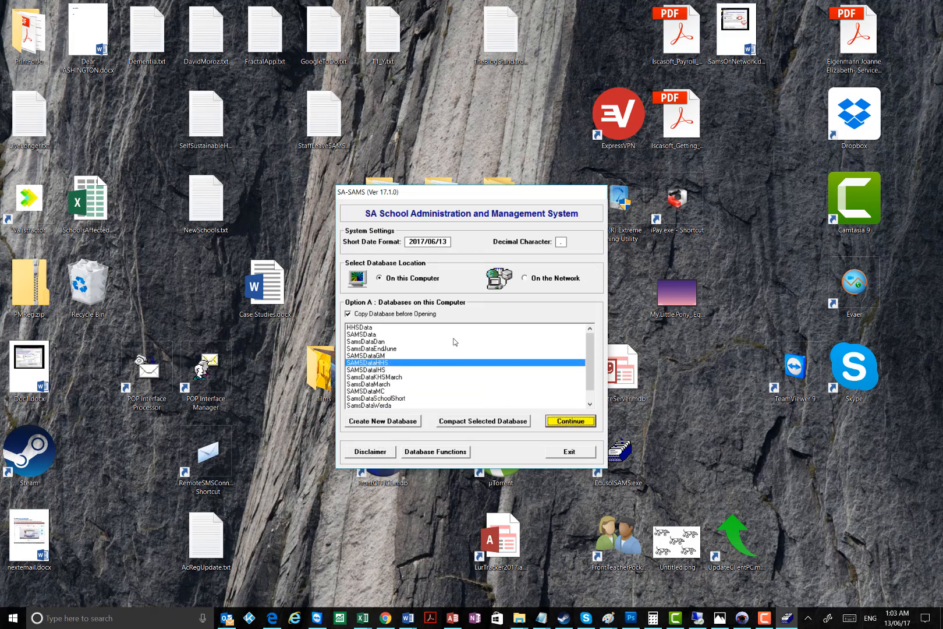
{"action": "left_click", "coordinate": [565, 424]}
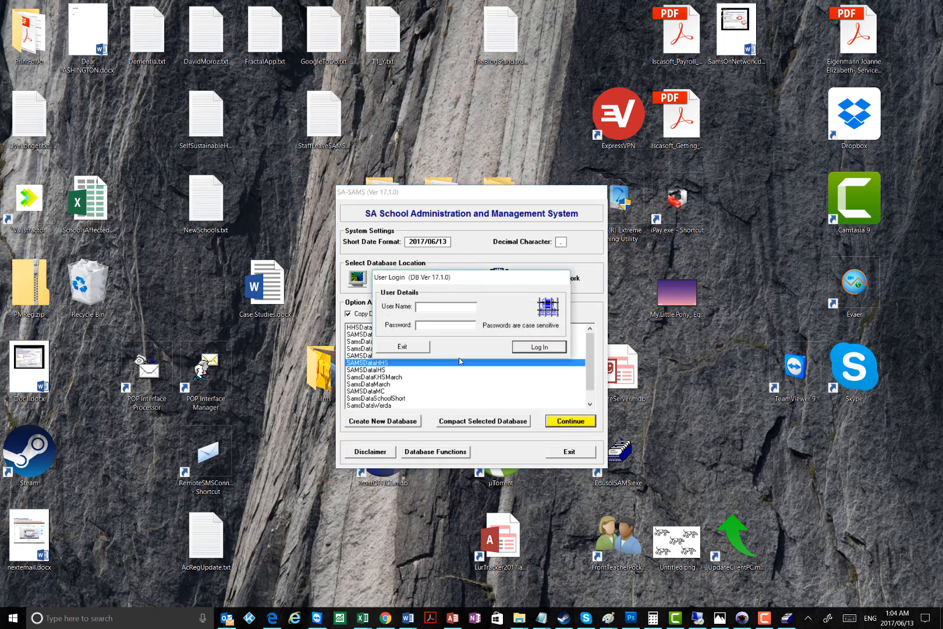
Step: Log in to SA-SAMS as administrator with the account password and open the Curriculum Related Data module
{"action": "type", "text": "administrator"}
{"action": "left_click", "coordinate": [441, 322]}
{"action": "type", "text": "***"}
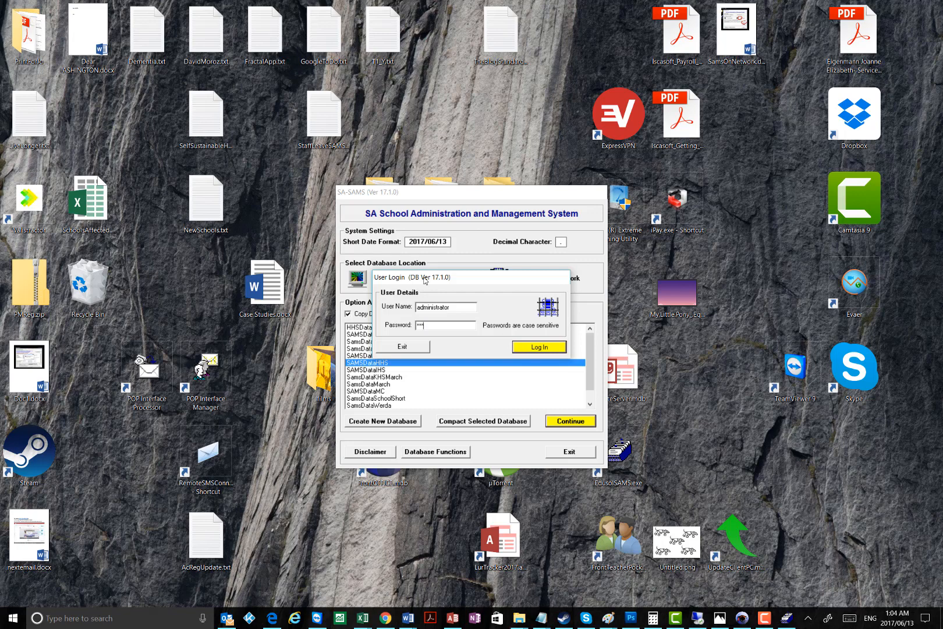
{"action": "left_click", "coordinate": [519, 345]}
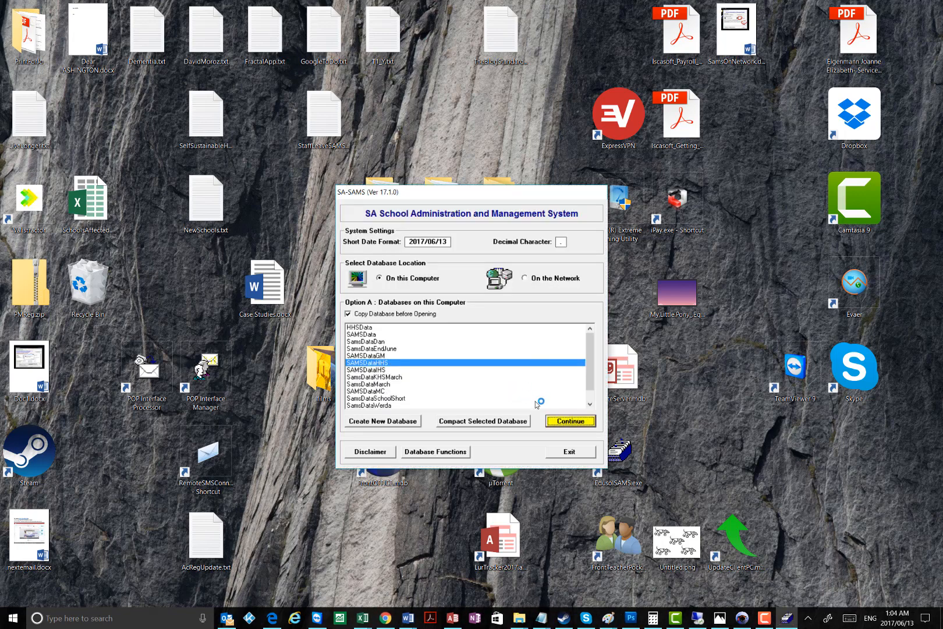
{"action": "left_click", "coordinate": [554, 423]}
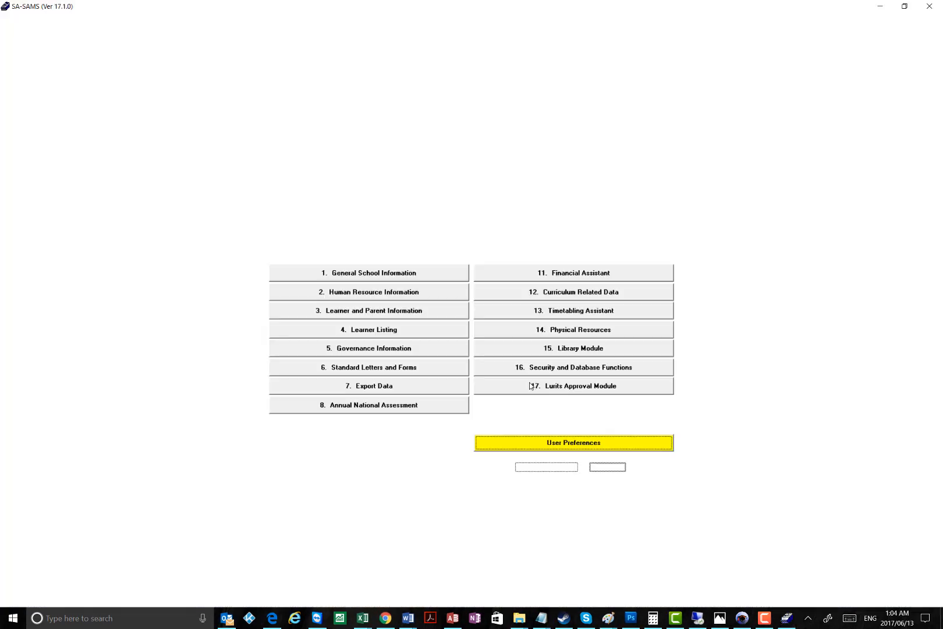
{"action": "key", "text": "alt+c"}
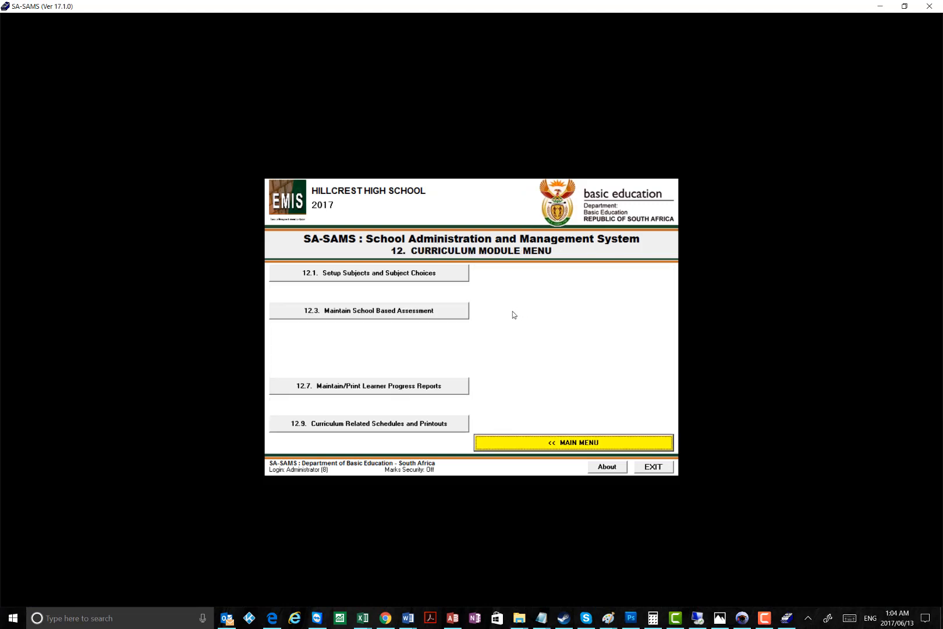
Step: Open the School Based Programme of Assessment and load the Grade 08 English Home Language tasks
{"action": "left_click", "coordinate": [382, 313]}
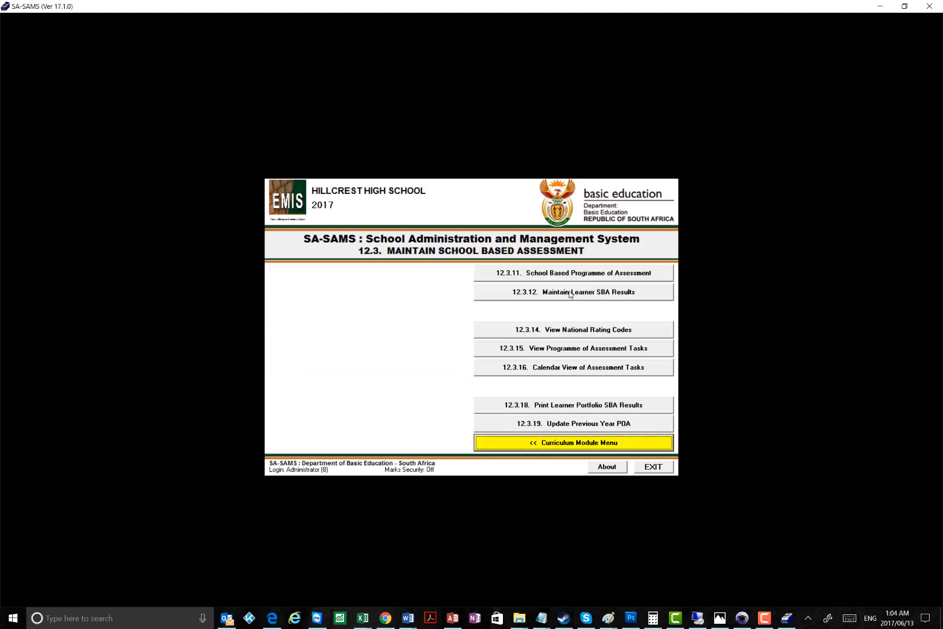
{"action": "left_click", "coordinate": [570, 293]}
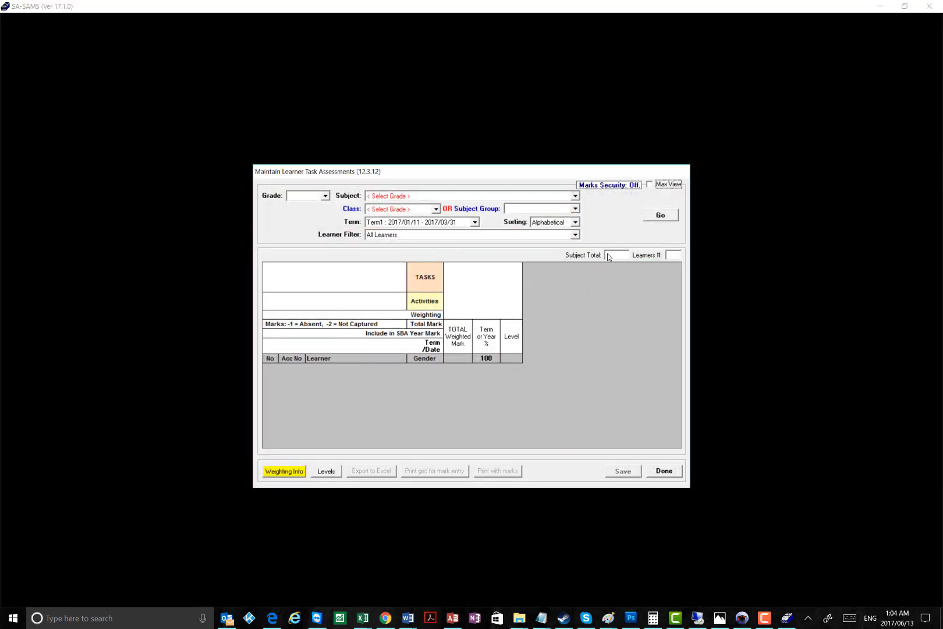
{"action": "left_click", "coordinate": [657, 471]}
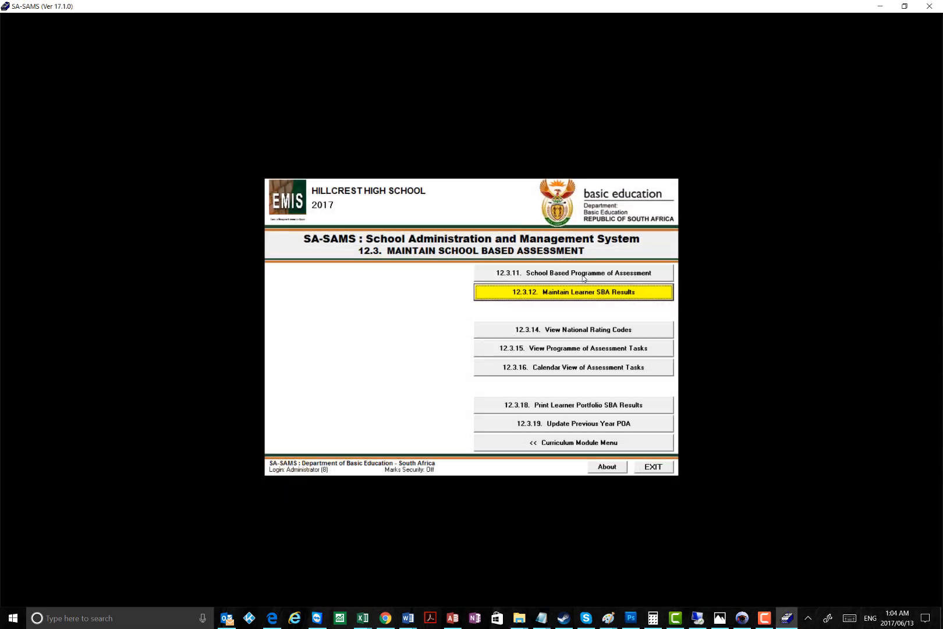
{"action": "left_click", "coordinate": [525, 279]}
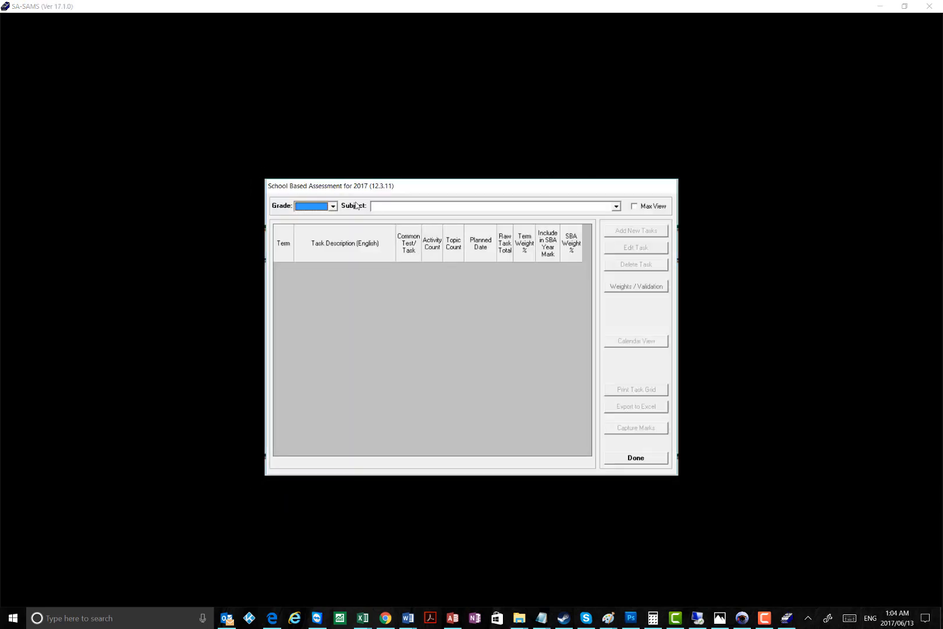
{"action": "left_click", "coordinate": [333, 206]}
{"action": "left_click", "coordinate": [308, 213]}
{"action": "left_click", "coordinate": [616, 206]}
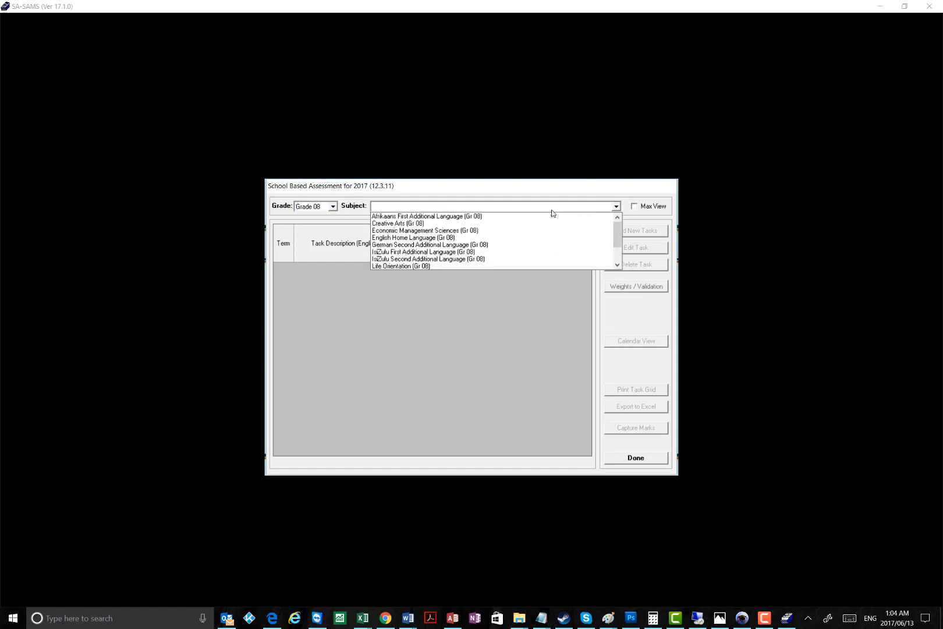
{"action": "left_click", "coordinate": [455, 239]}
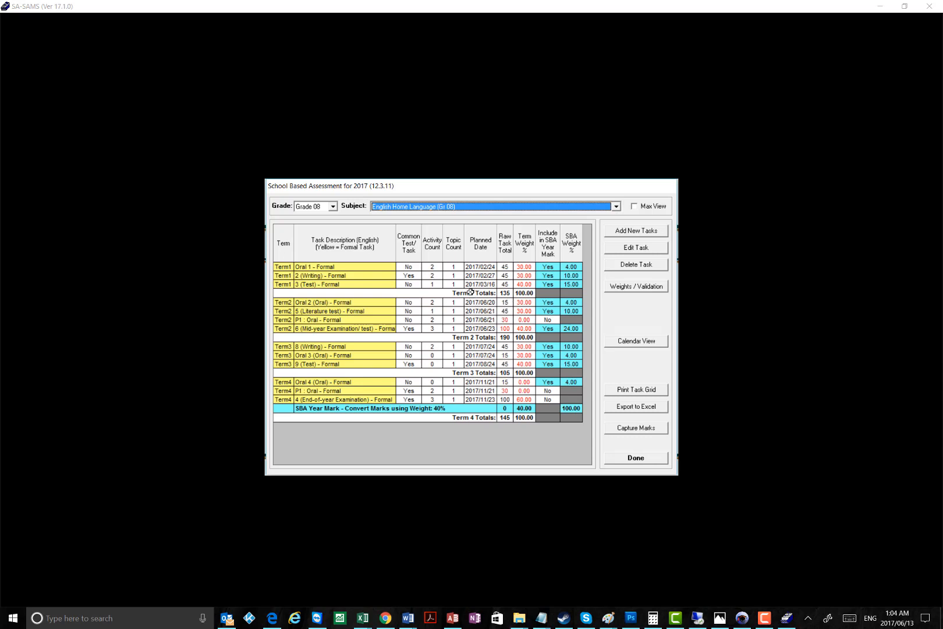
Step: Check the activity count and raw task total of the Term 1 Oral 1 task
{"action": "left_click", "coordinate": [431, 267]}
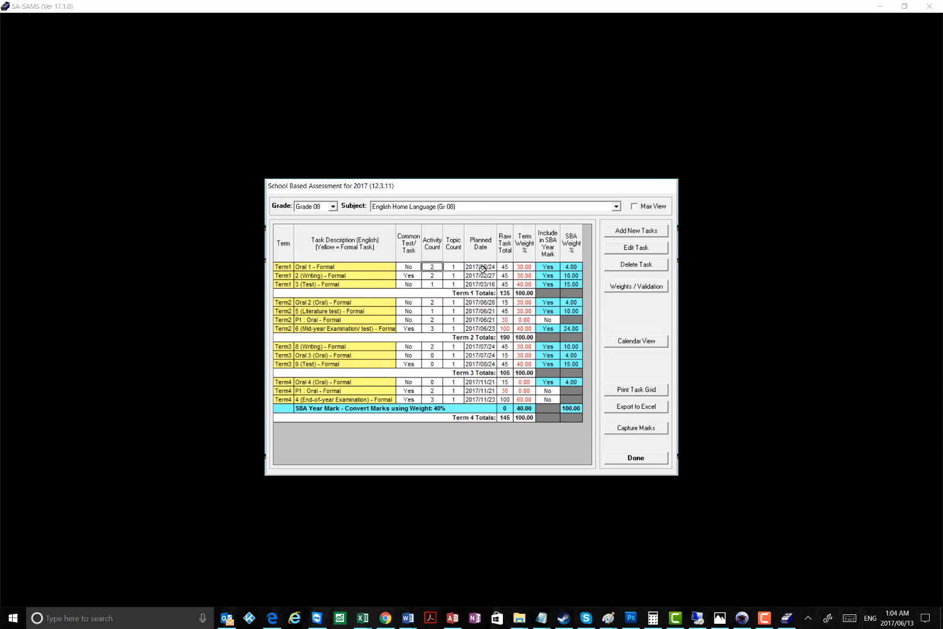
{"action": "left_click", "coordinate": [304, 266]}
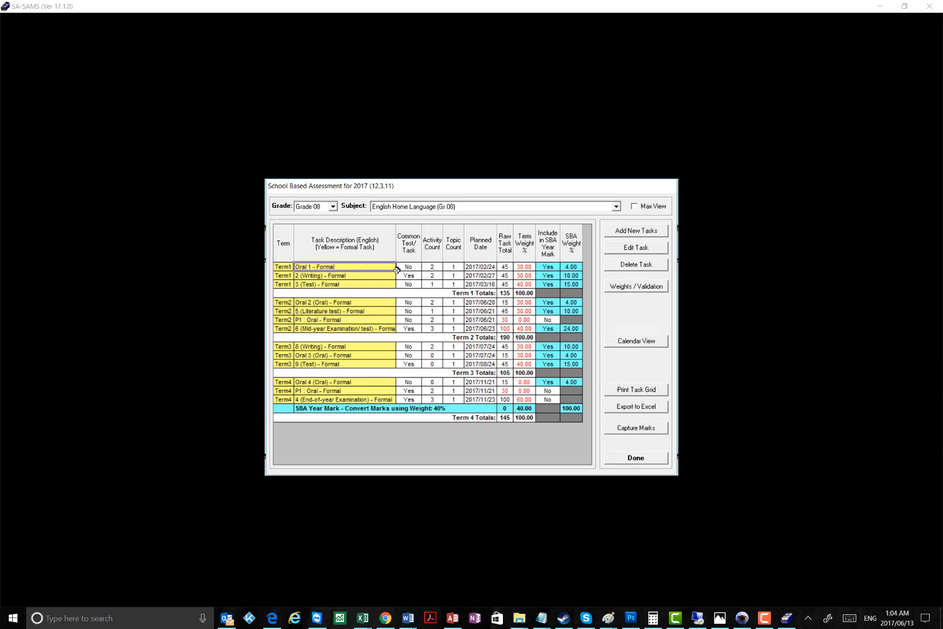
{"action": "left_click", "coordinate": [431, 267]}
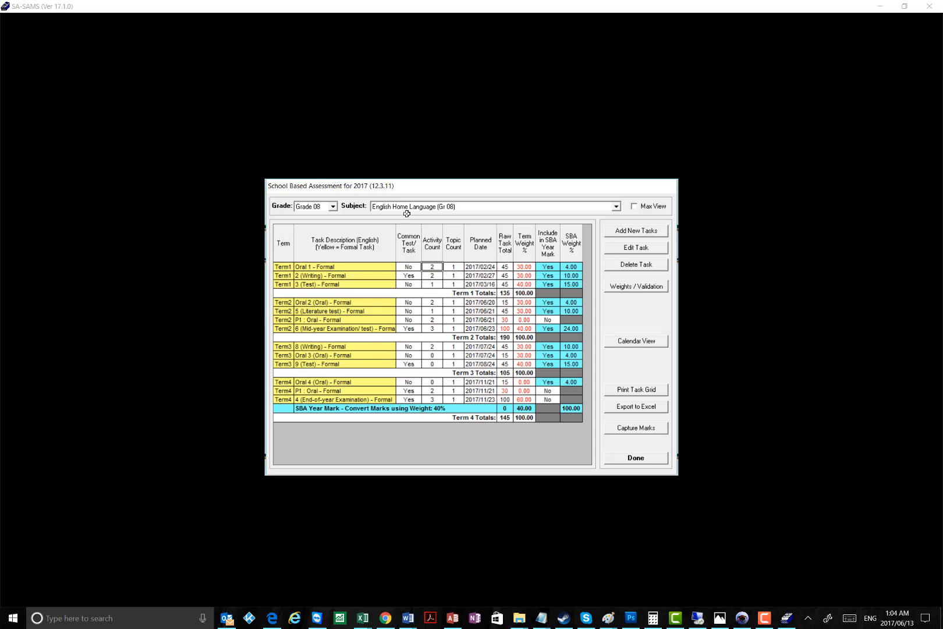
{"action": "left_click", "coordinate": [505, 266]}
Step: Load the Term 1 mark capture grid for all classes, inspect the Oral 1 activity columns and return to the task list
{"action": "left_click", "coordinate": [642, 430]}
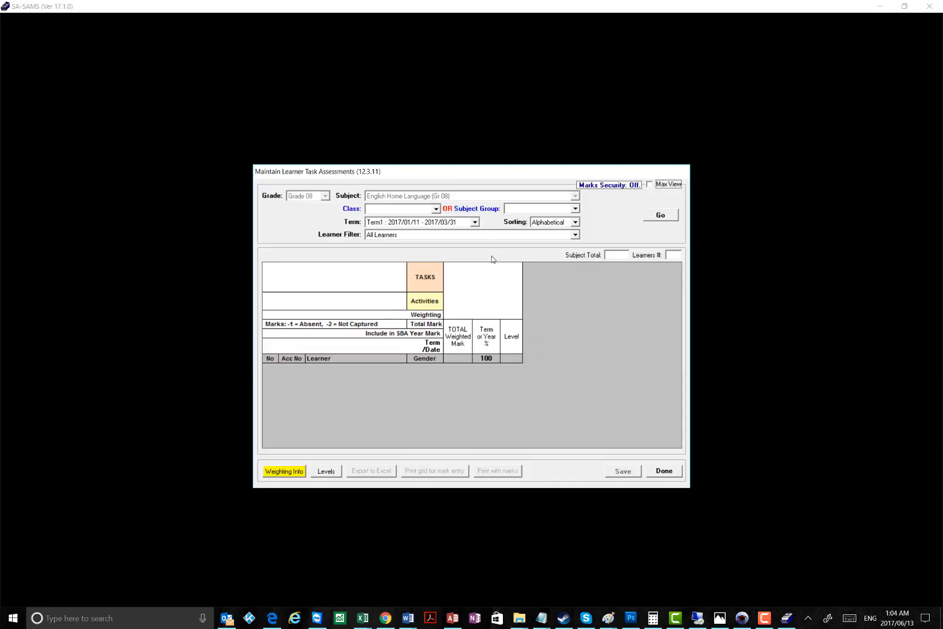
{"action": "left_click", "coordinate": [435, 208]}
{"action": "left_click", "coordinate": [402, 217]}
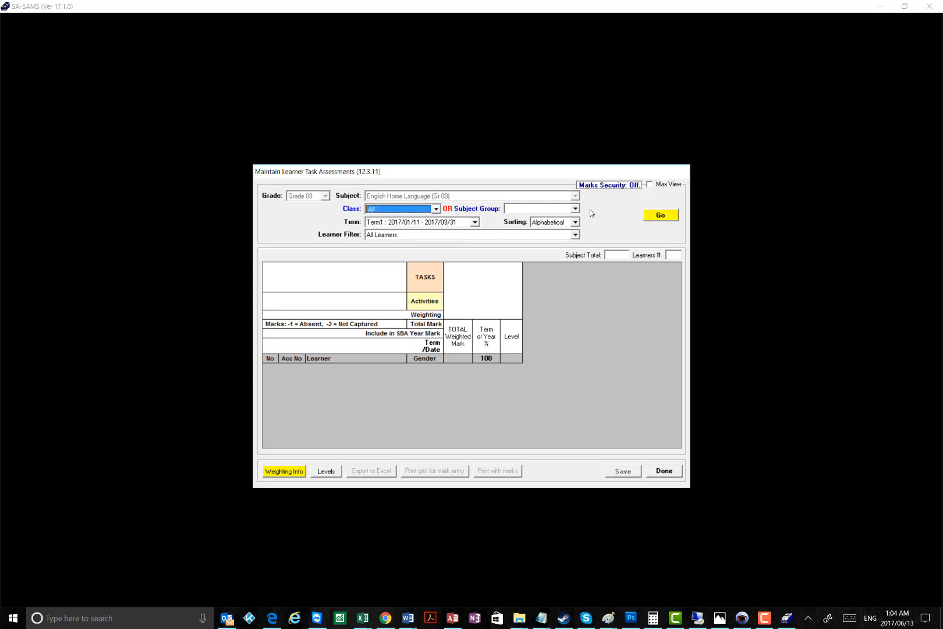
{"action": "left_click", "coordinate": [661, 215]}
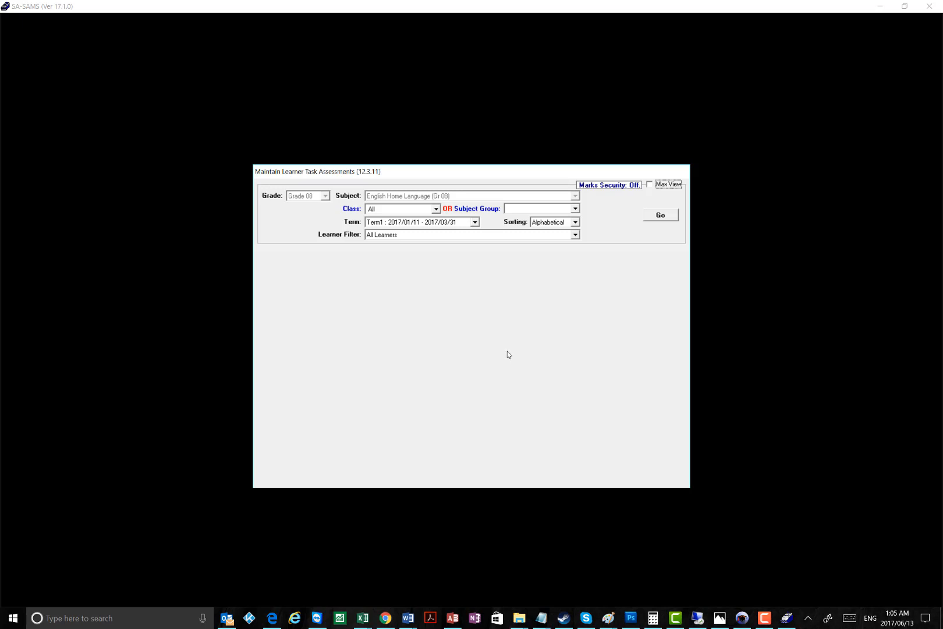
{"action": "left_click", "coordinate": [499, 372]}
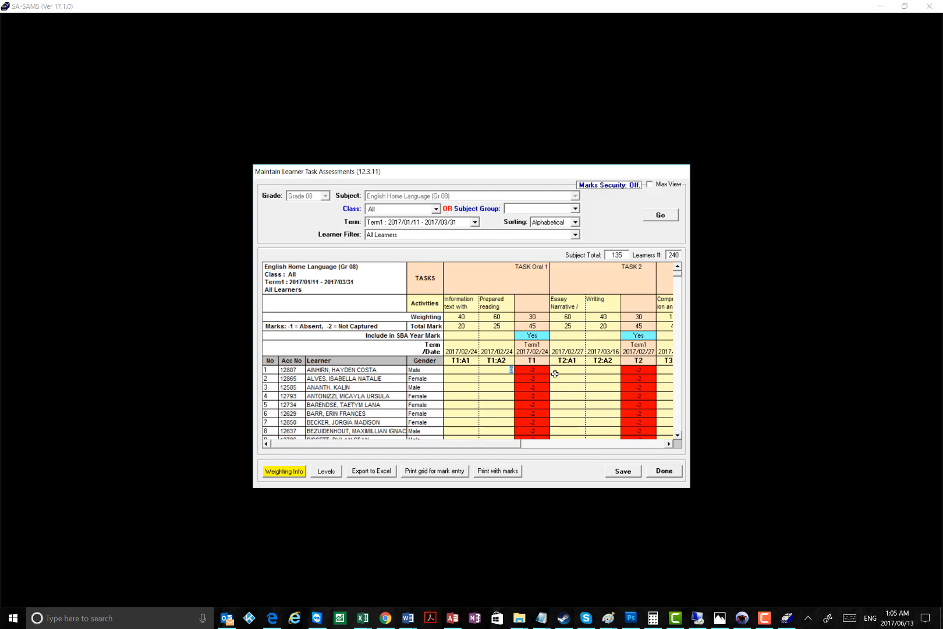
{"action": "left_click", "coordinate": [667, 473]}
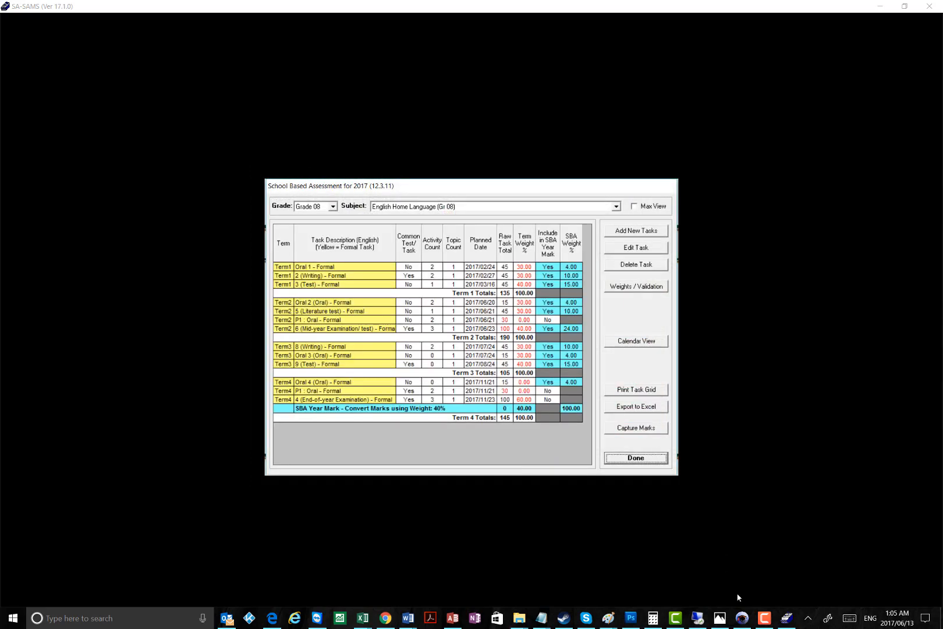
Step: Bring up the EngH folder, view the Grade8_EngH.jpg assessment task sheet in Photos and return to SA-SAMS
{"action": "left_click", "coordinate": [519, 617]}
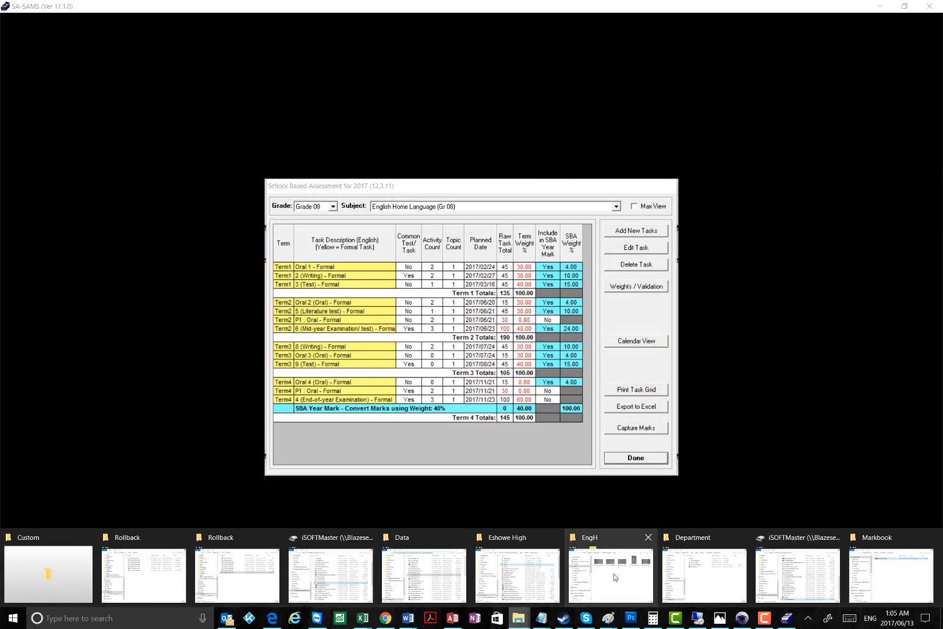
{"action": "mouse_move", "coordinate": [612, 575]}
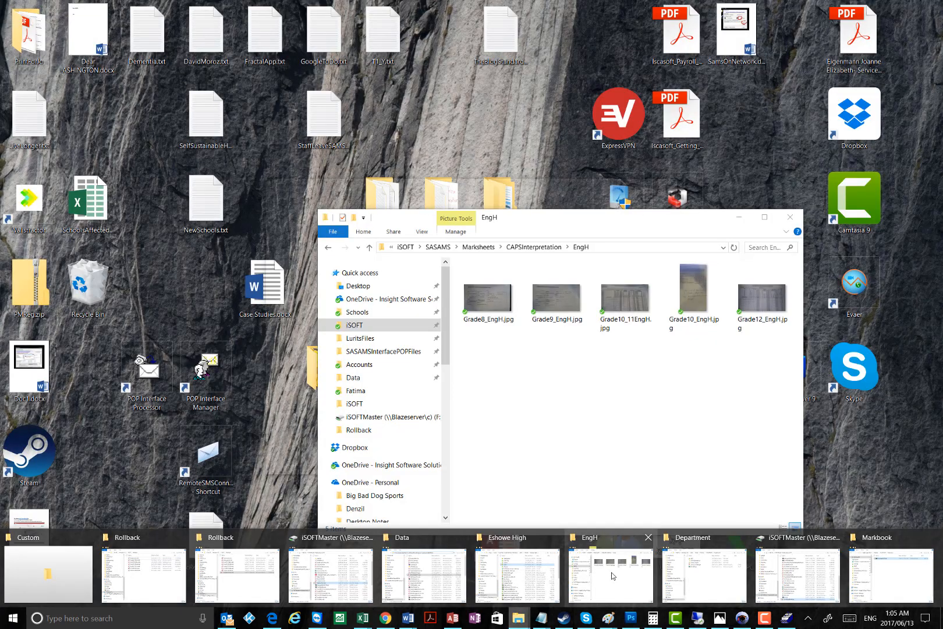
{"action": "left_click", "coordinate": [612, 576]}
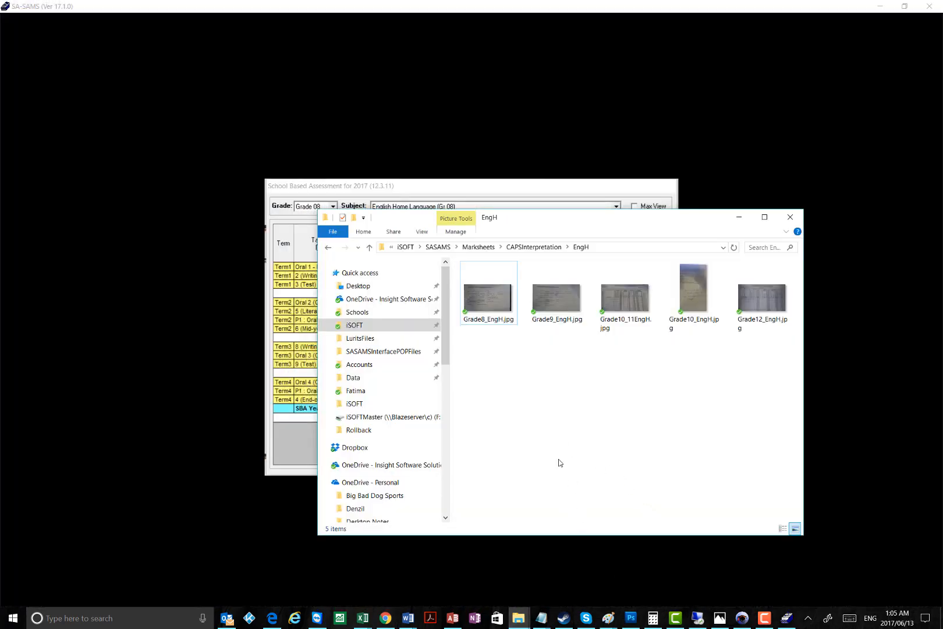
{"action": "left_click", "coordinate": [721, 618]}
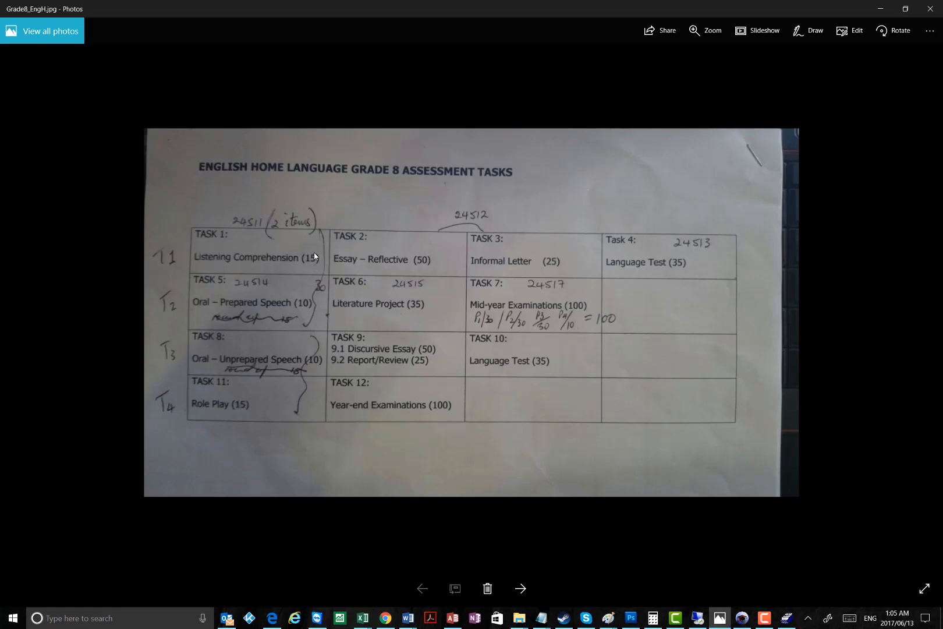
{"action": "left_click", "coordinate": [787, 617]}
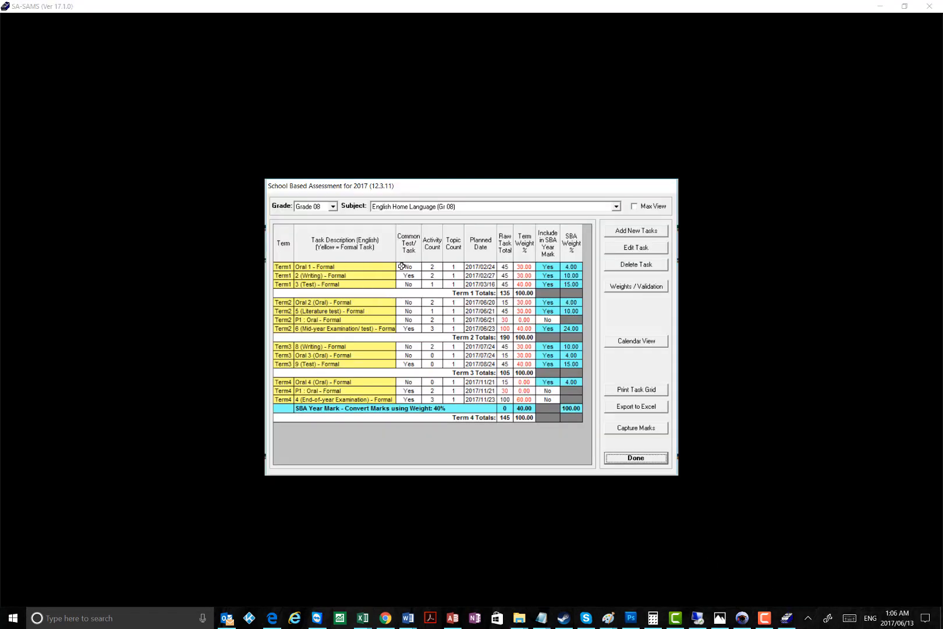
Step: Compare Oral 1's activity count and raw total with the Grade 8 task sheet image
{"action": "left_click", "coordinate": [433, 267]}
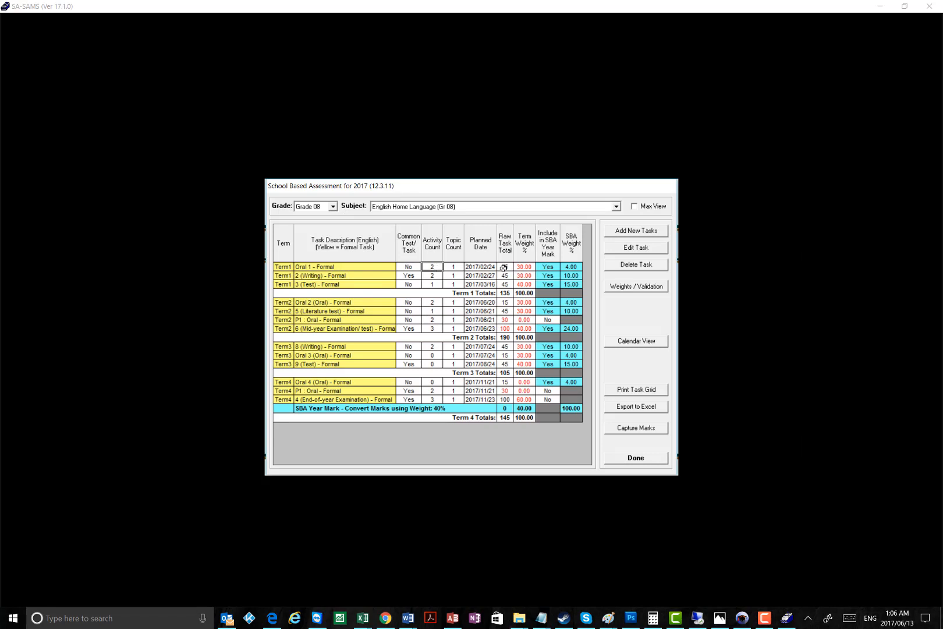
{"action": "left_click", "coordinate": [503, 267]}
{"action": "left_click", "coordinate": [720, 618]}
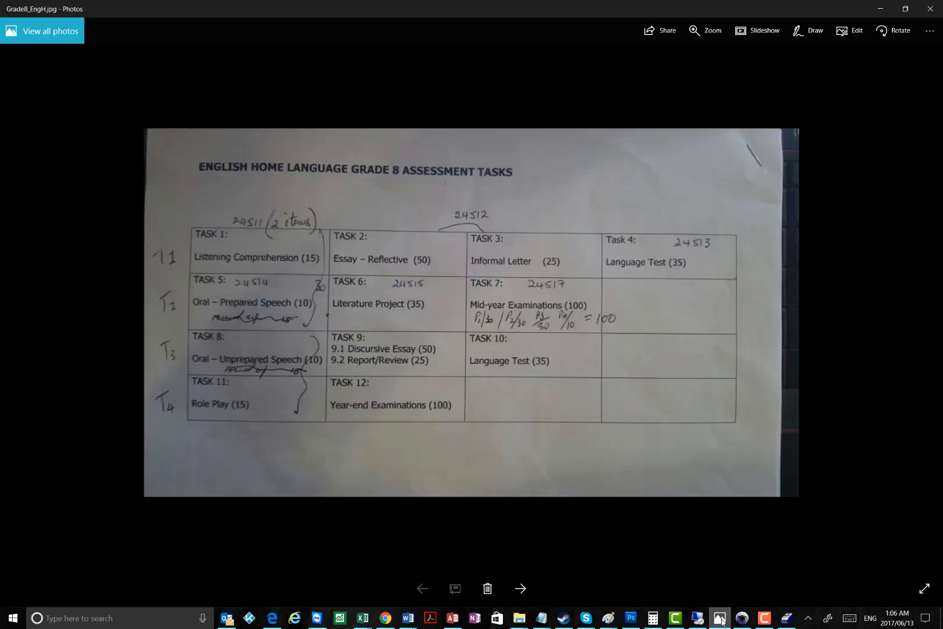
{"action": "left_click", "coordinate": [720, 618]}
Step: Open the Term 1 Oral 1 task for editing and look through its topics and skills list
{"action": "left_click", "coordinate": [381, 267]}
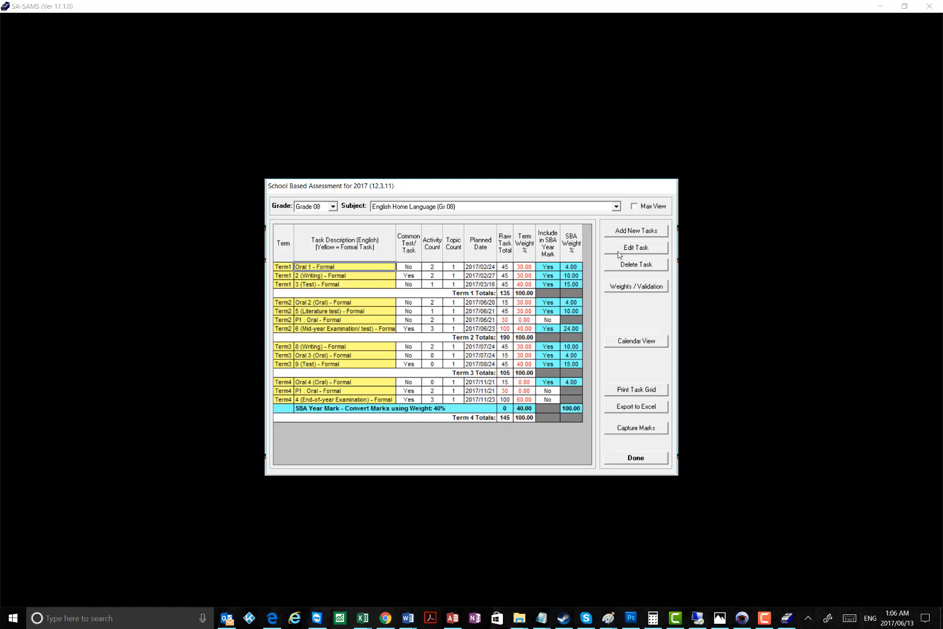
{"action": "left_click", "coordinate": [633, 251]}
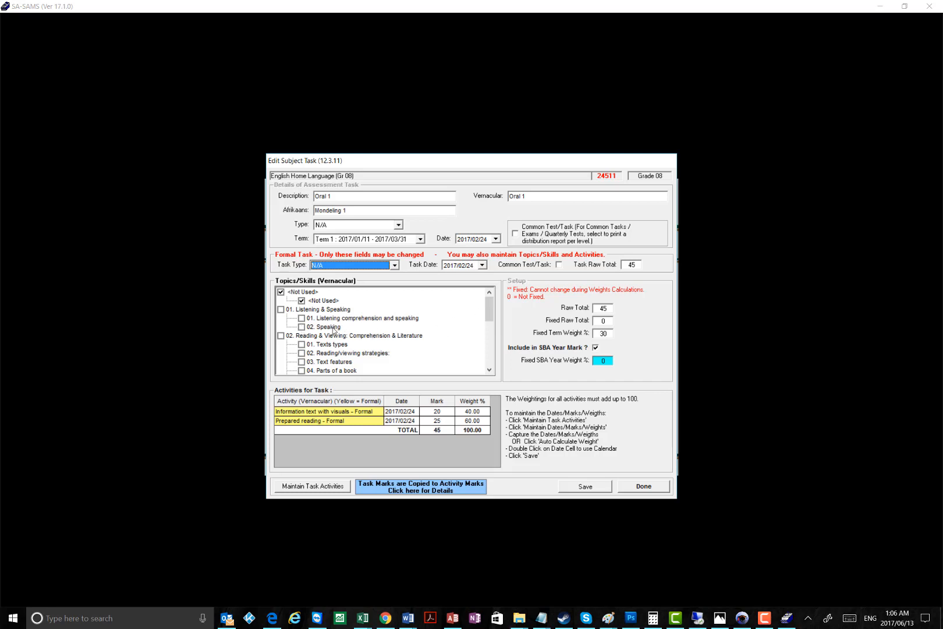
{"action": "scroll", "coordinate": [333, 331], "scroll_direction": "down", "scroll_amount": 5}
{"action": "scroll", "coordinate": [335, 340], "scroll_direction": "up", "scroll_amount": 5}
{"action": "scroll", "coordinate": [321, 327], "scroll_direction": "down", "scroll_amount": 3}
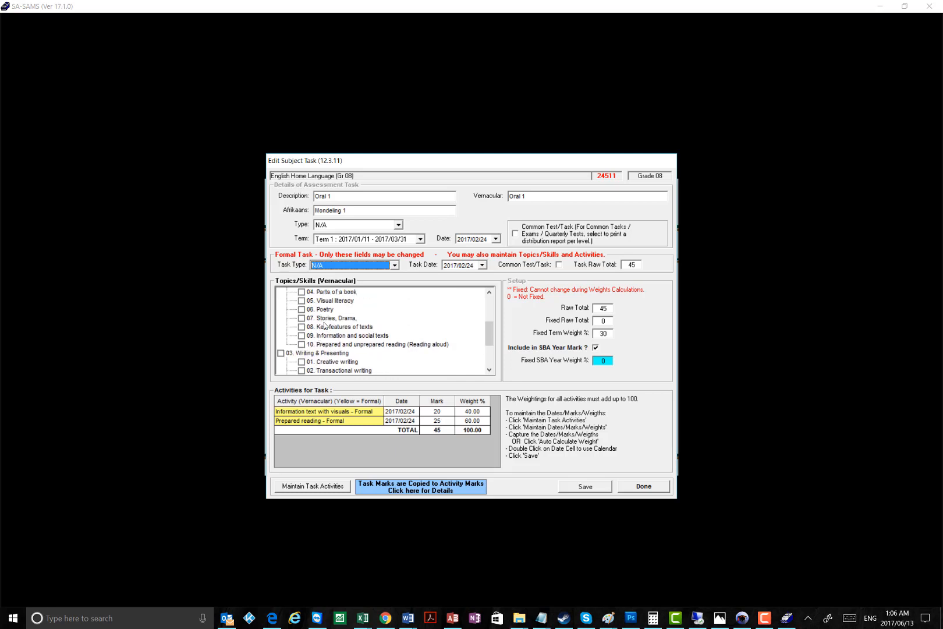
{"action": "scroll", "coordinate": [324, 326], "scroll_direction": "up", "scroll_amount": 3}
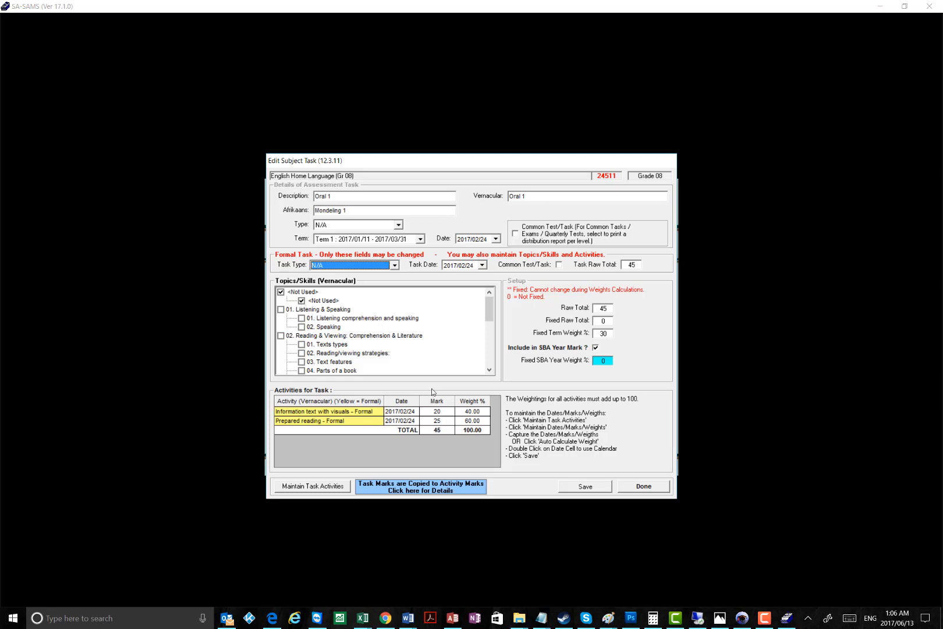
Step: Examine Oral 1's two activities, Information text with visuals and Prepared reading, and their marks
{"action": "left_click", "coordinate": [336, 411]}
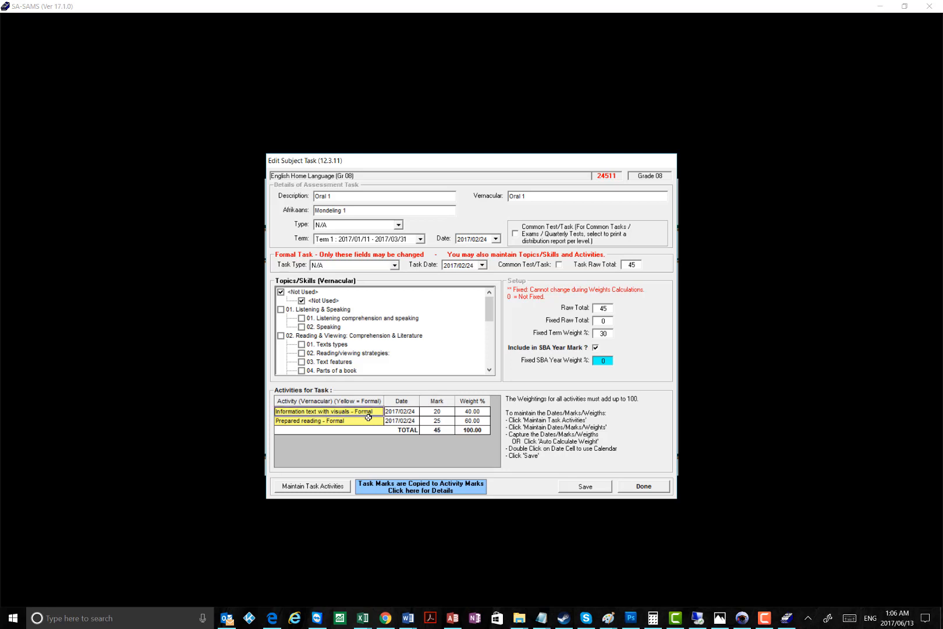
{"action": "left_click", "coordinate": [338, 421]}
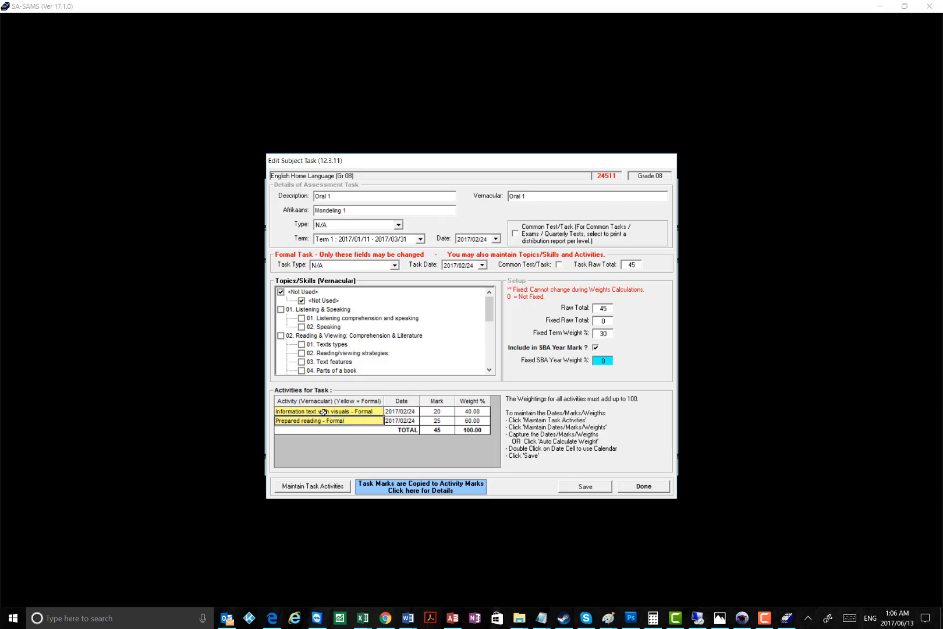
{"action": "left_click", "coordinate": [323, 412]}
{"action": "left_click", "coordinate": [323, 421]}
{"action": "left_click", "coordinate": [326, 414]}
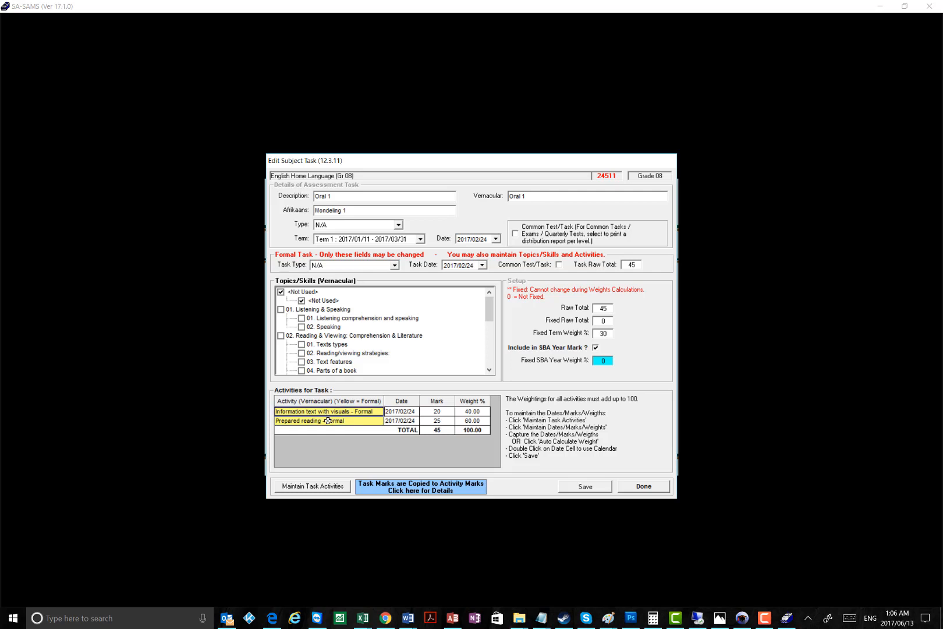
{"action": "left_click", "coordinate": [328, 421]}
{"action": "left_click", "coordinate": [327, 412]}
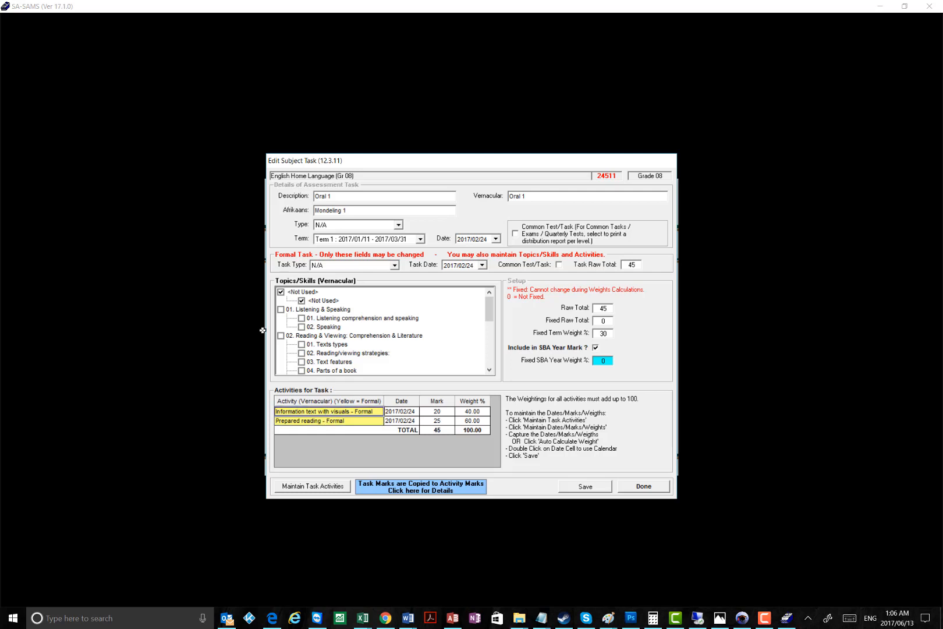
{"action": "left_click", "coordinate": [338, 421]}
{"action": "left_click", "coordinate": [434, 412]}
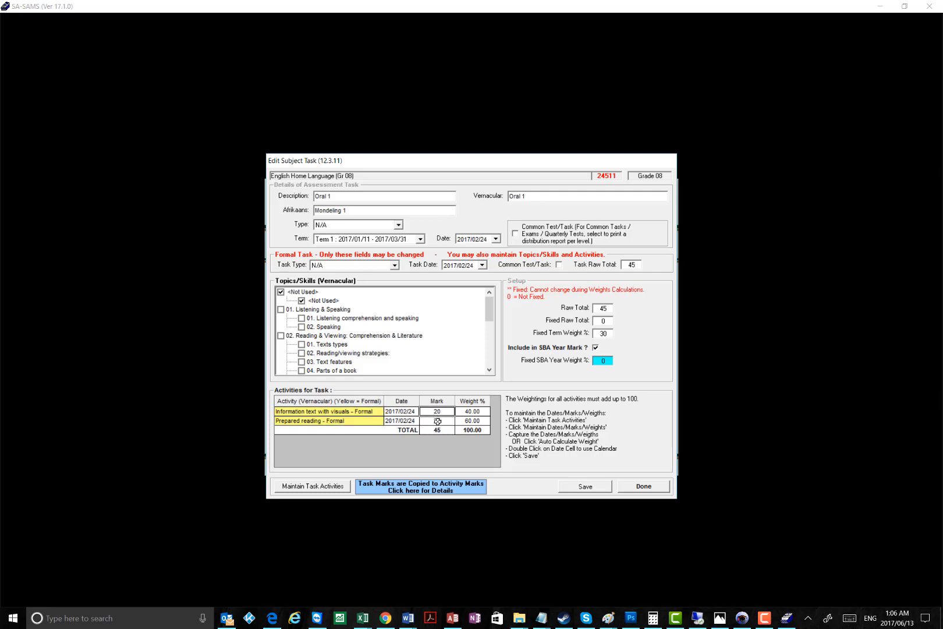
{"action": "left_click", "coordinate": [447, 422]}
{"action": "left_click", "coordinate": [348, 413]}
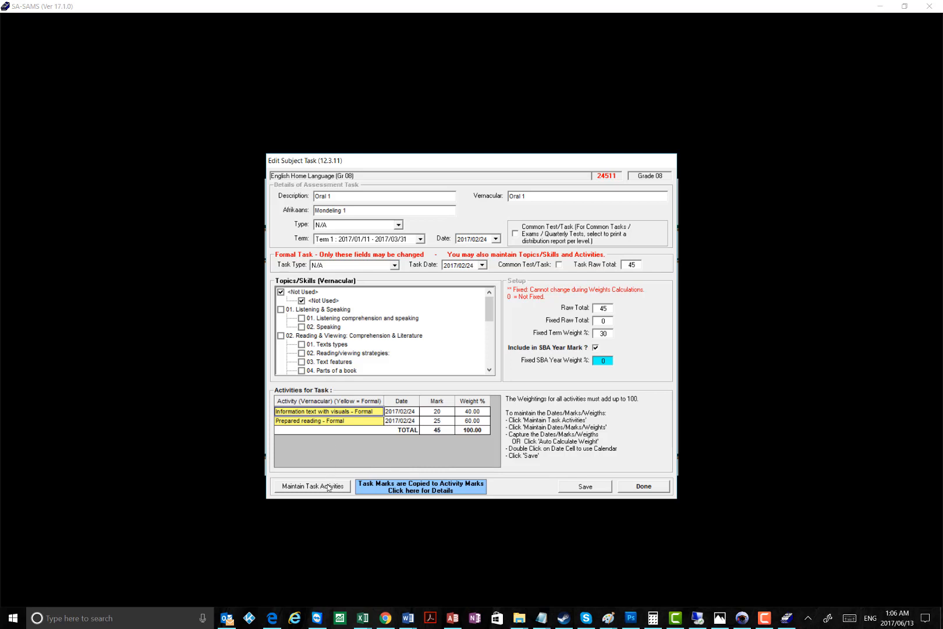
Step: Save the Oral 1 task
{"action": "left_click", "coordinate": [580, 487]}
{"action": "left_click", "coordinate": [516, 348]}
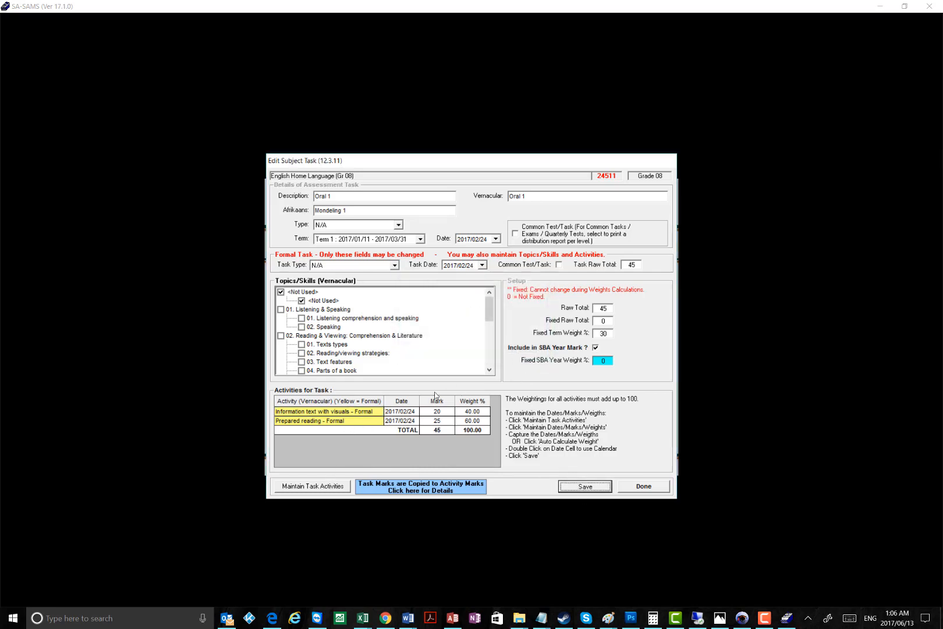
Step: Open Oral 1's task activities for maintenance and try to delete the Prepared reading activity
{"action": "left_click", "coordinate": [328, 411]}
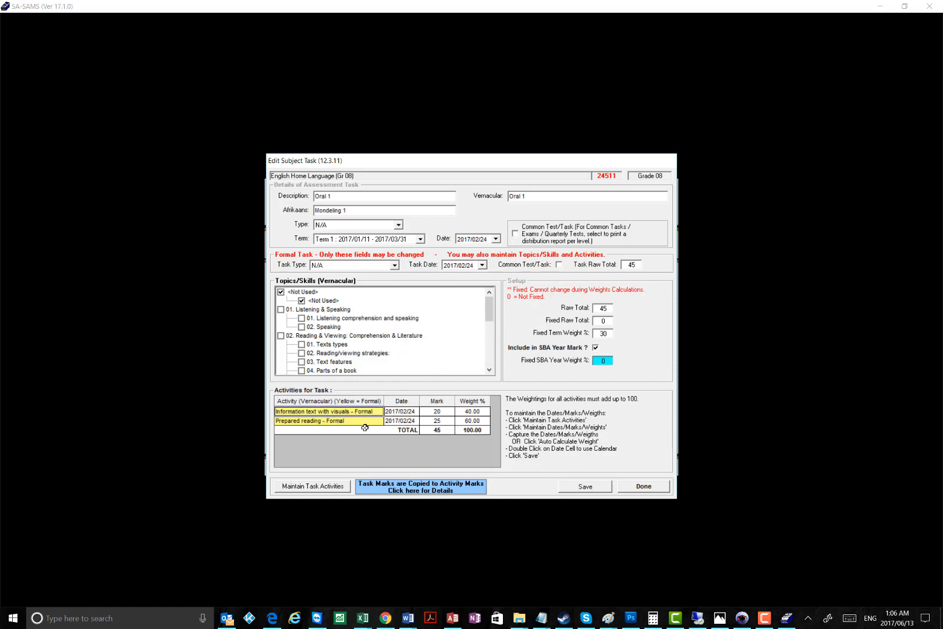
{"action": "left_click", "coordinate": [320, 486]}
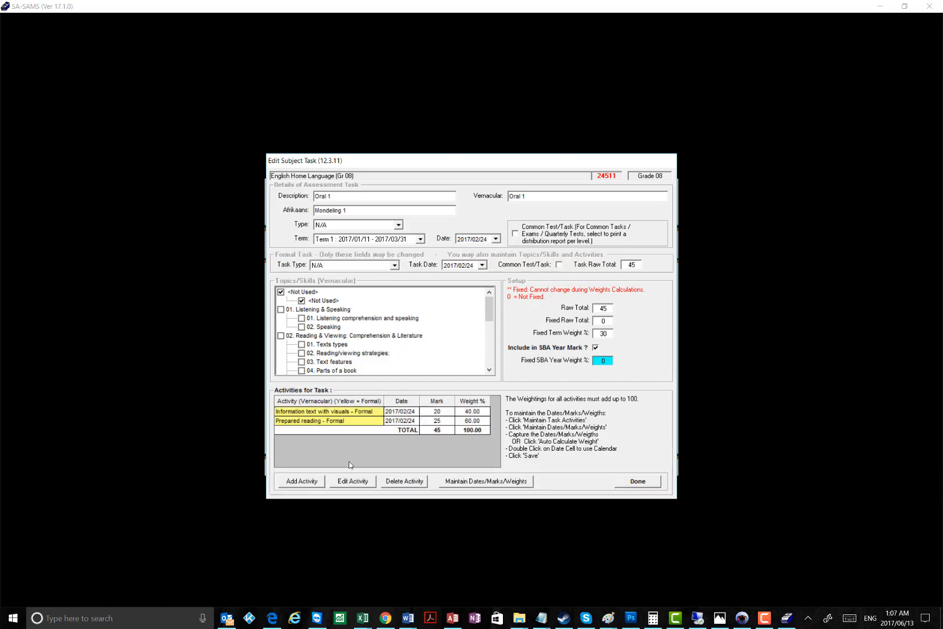
{"action": "left_click", "coordinate": [351, 415]}
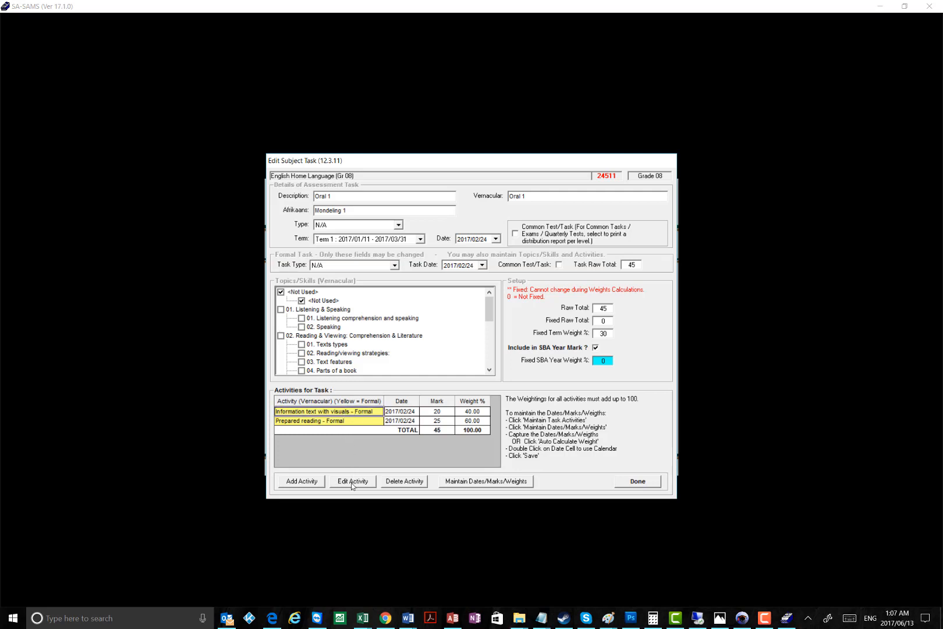
{"action": "left_click", "coordinate": [356, 420]}
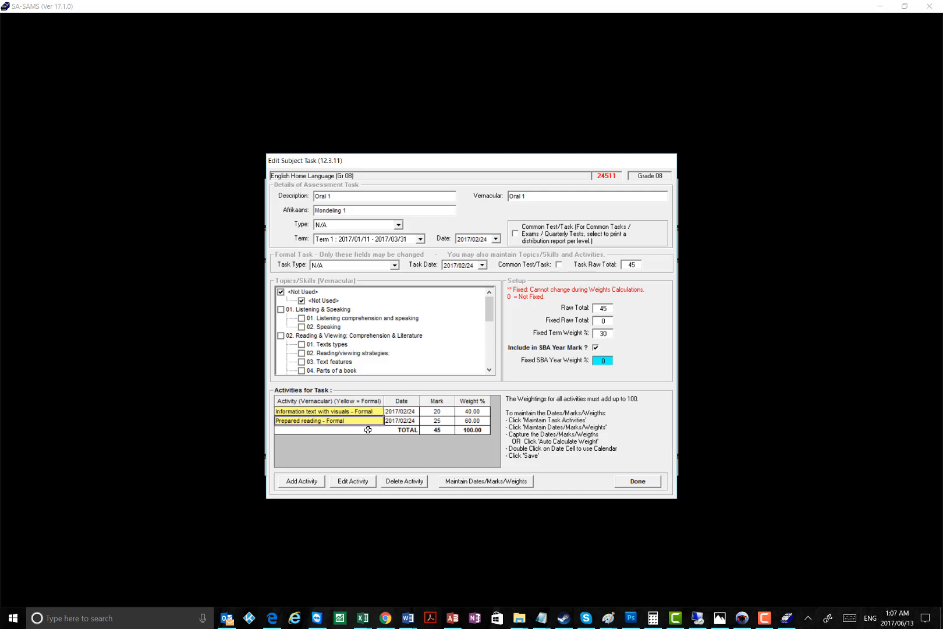
{"action": "left_click", "coordinate": [411, 481]}
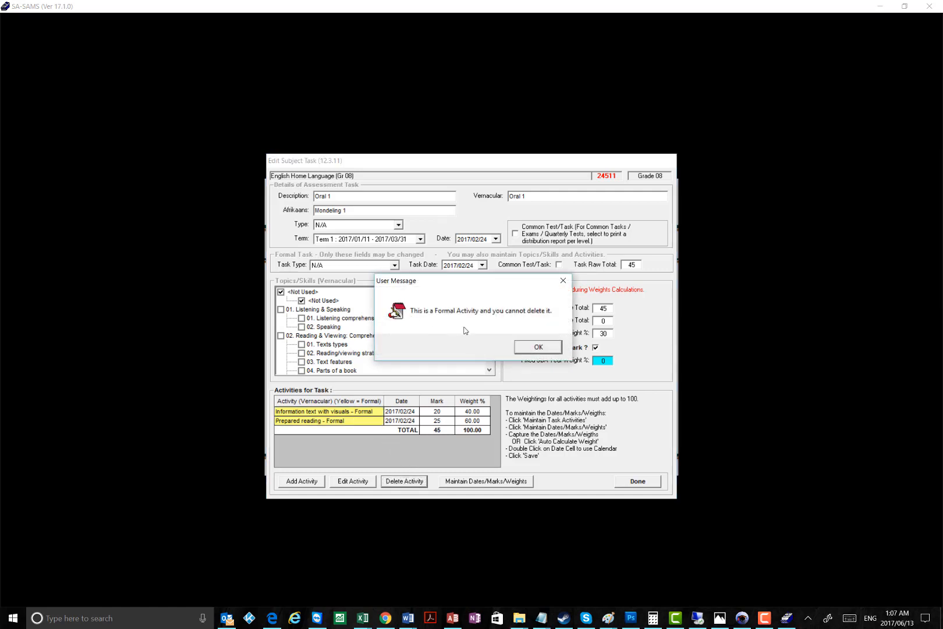
{"action": "left_click", "coordinate": [530, 349]}
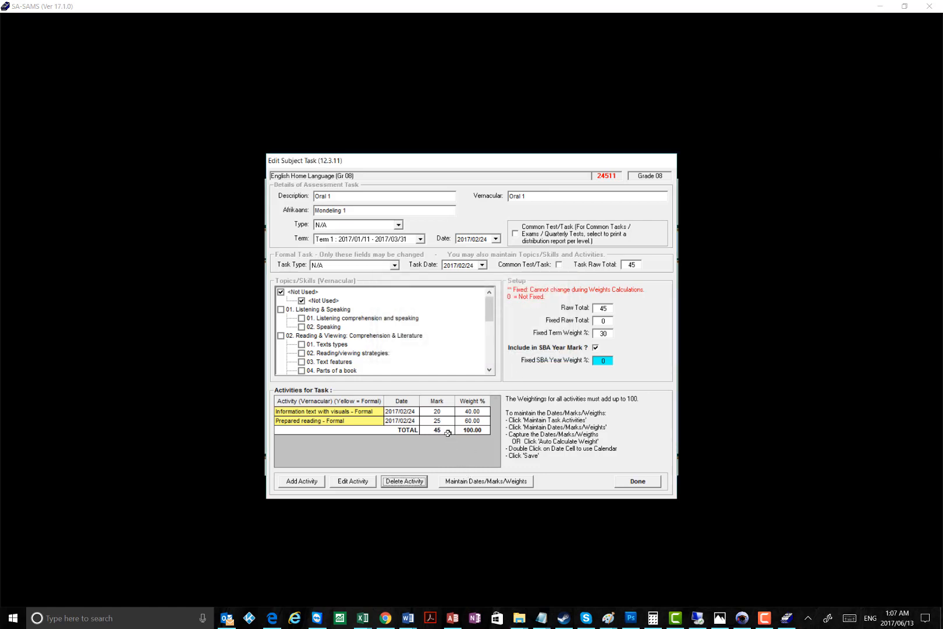
Step: Open the Information text with visuals activity's details, look through them and close them again
{"action": "left_click", "coordinate": [451, 413]}
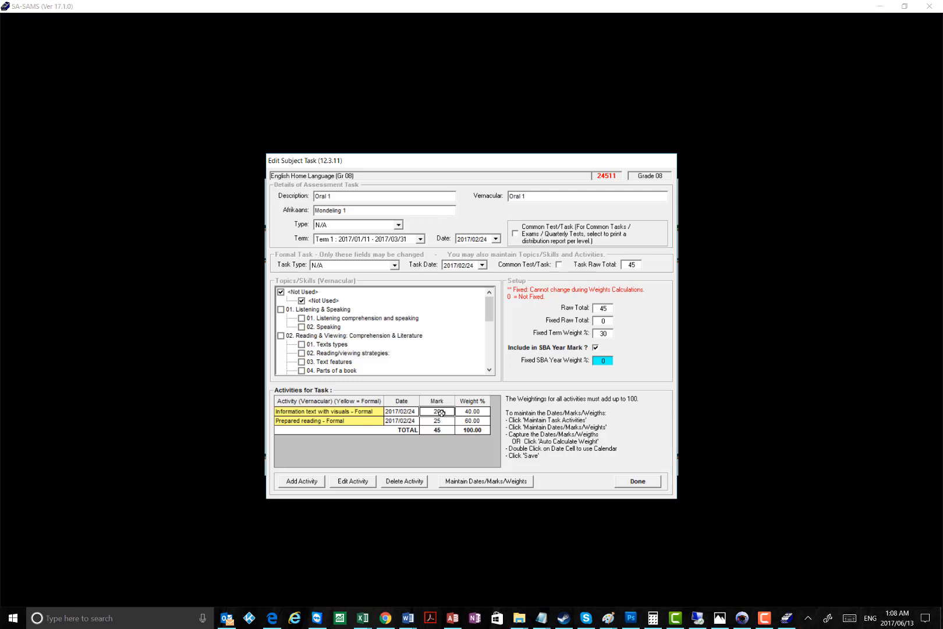
{"action": "left_click", "coordinate": [354, 480]}
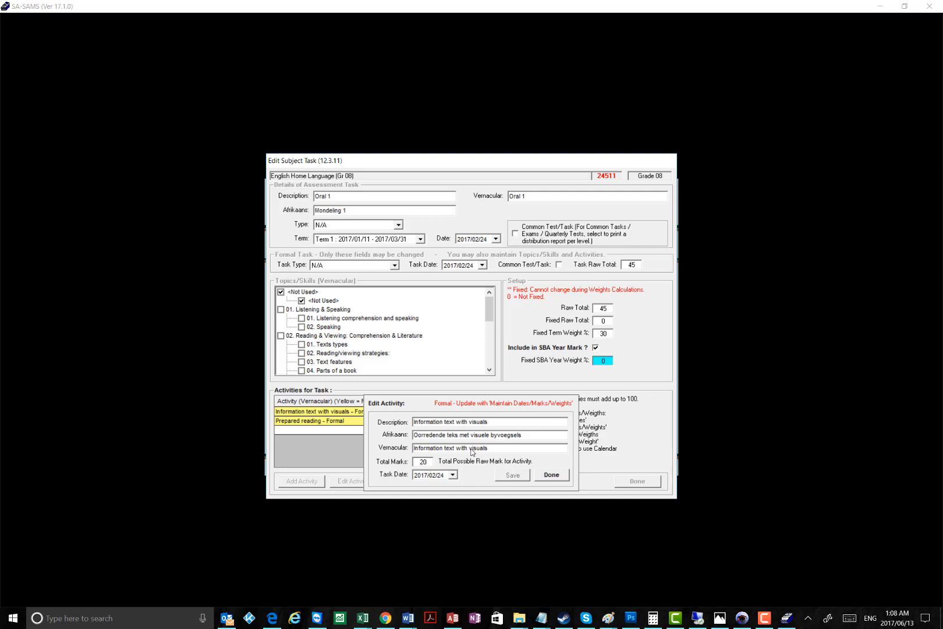
{"action": "left_click", "coordinate": [764, 618]}
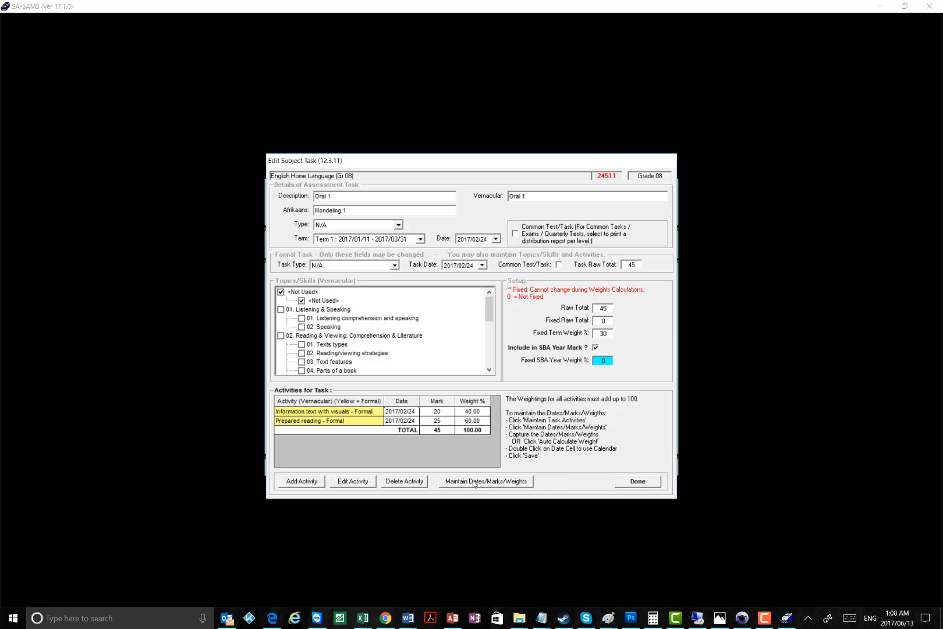
Step: Set Oral 1's activity marks to 14 for Information text with visuals and 1 for Prepared reading, and save the activities
{"action": "left_click", "coordinate": [473, 483]}
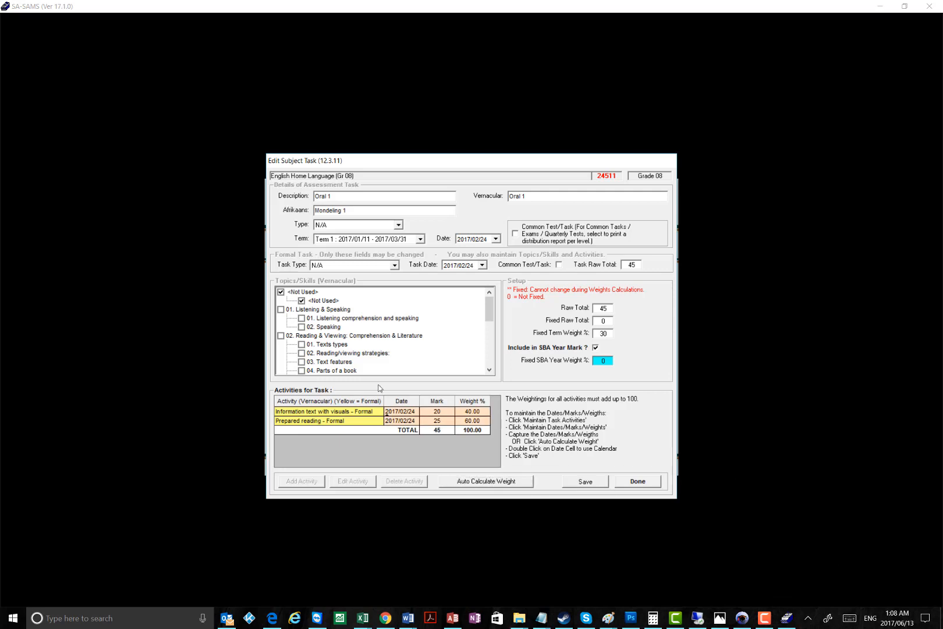
{"action": "left_click", "coordinate": [438, 413]}
{"action": "type", "text": "14"}
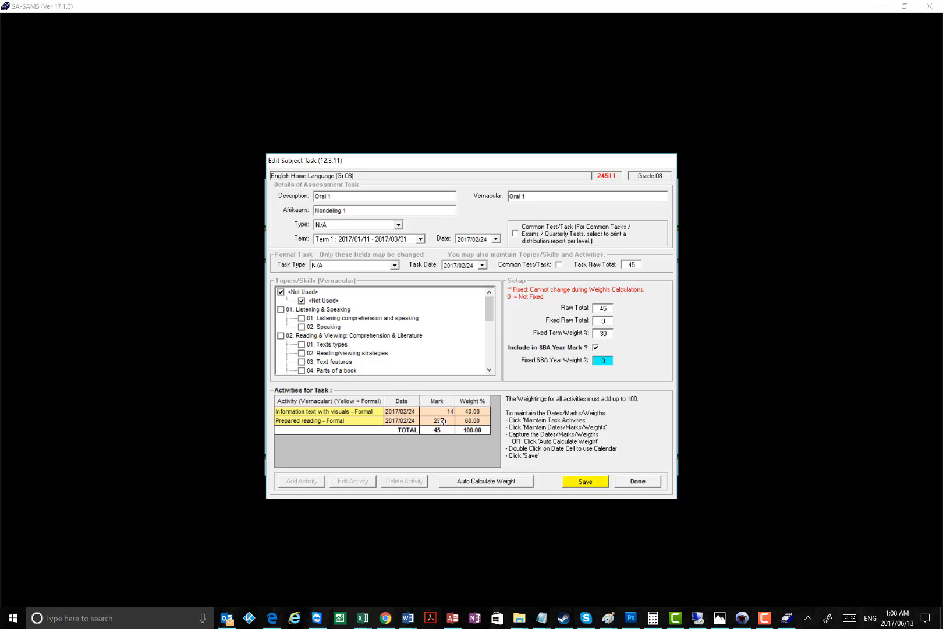
{"action": "left_click", "coordinate": [442, 421]}
{"action": "type", "text": "1"}
{"action": "left_click", "coordinate": [445, 411]}
{"action": "left_click", "coordinate": [586, 482]}
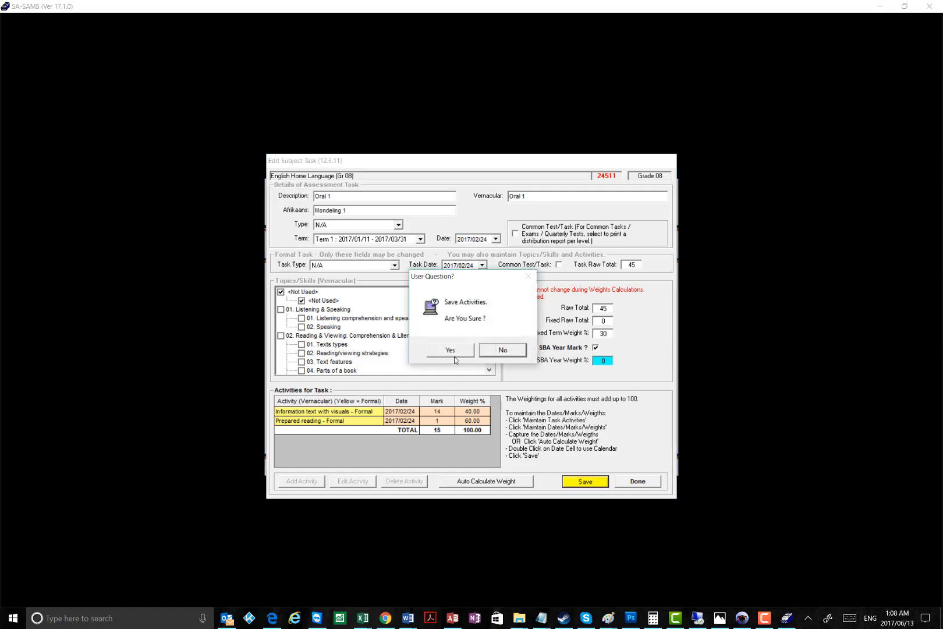
{"action": "left_click", "coordinate": [452, 353]}
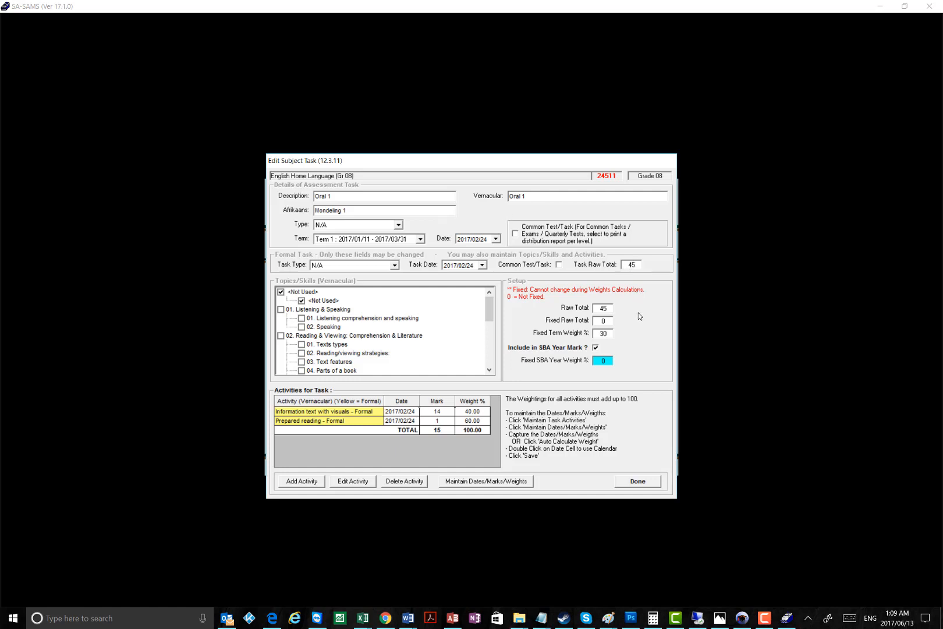
Step: Set Oral 1's task raw total to 15, save the task and return to the task list
{"action": "left_click", "coordinate": [639, 479]}
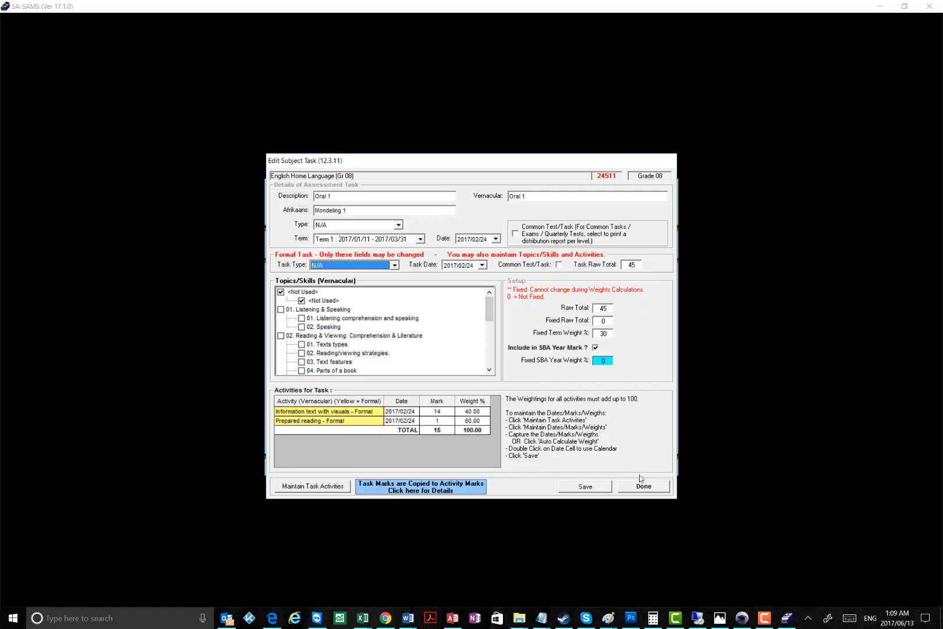
{"action": "left_click", "coordinate": [634, 265]}
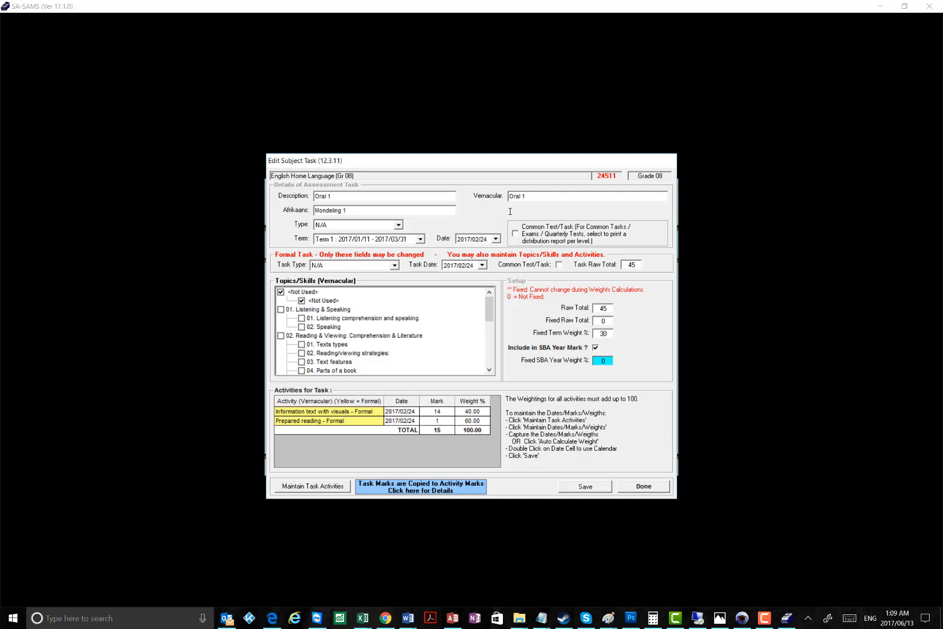
{"action": "key", "text": "BackSpace"}
{"action": "key", "text": "BackSpace"}
{"action": "type", "text": "15"}
{"action": "left_click", "coordinate": [586, 489]}
{"action": "key", "text": "Return"}
{"action": "left_click", "coordinate": [640, 487]}
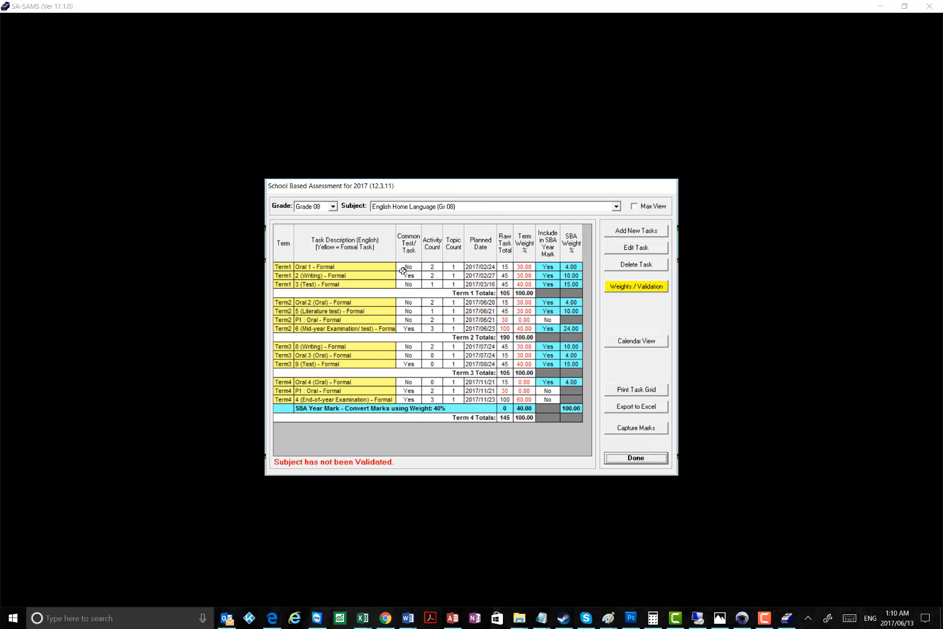
Step: Check Oral 1's activity count and raw task total, and save and validate the subject's task weightings
{"action": "left_click", "coordinate": [331, 268]}
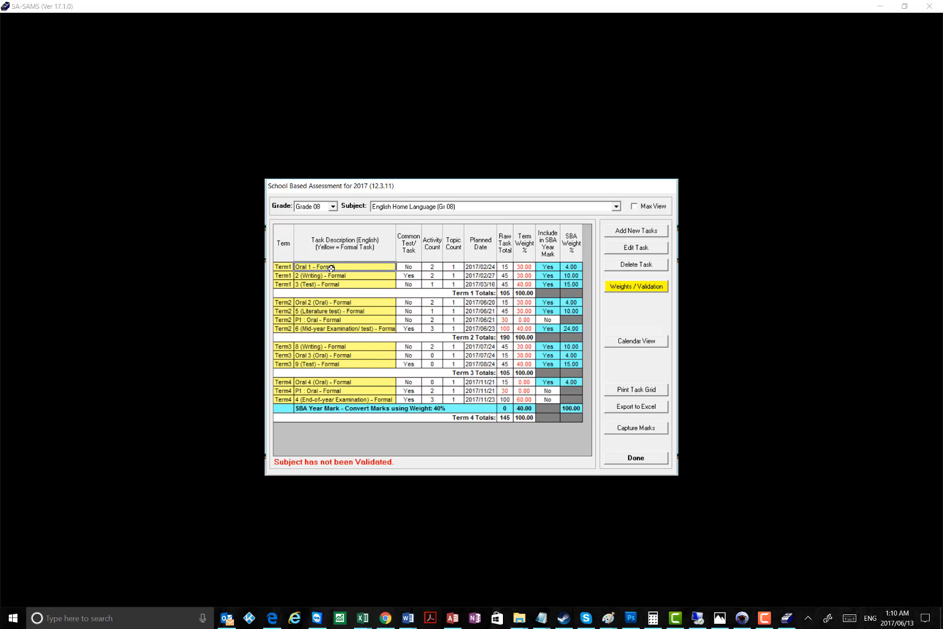
{"action": "left_click", "coordinate": [433, 267]}
{"action": "left_click", "coordinate": [506, 267]}
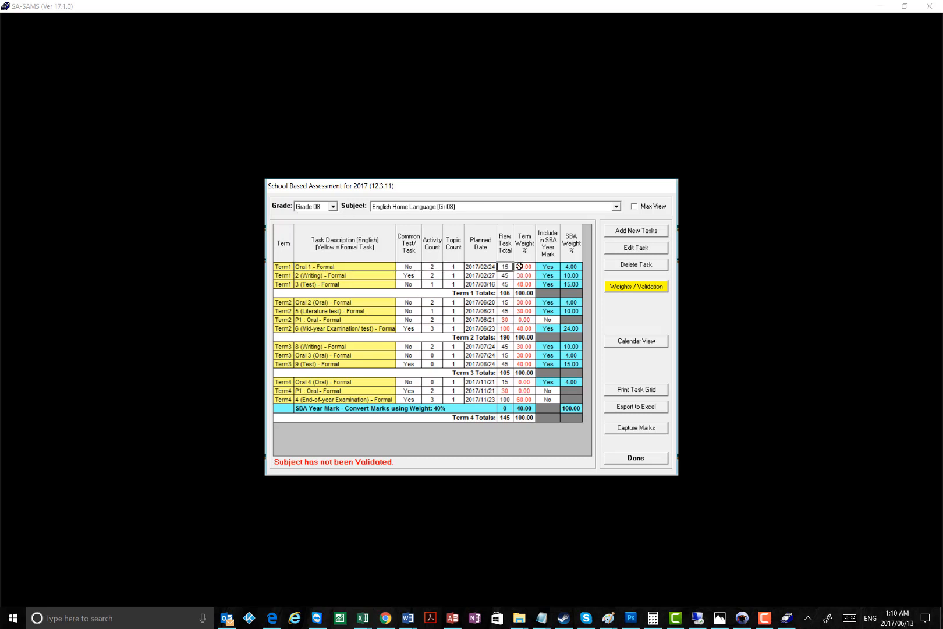
{"action": "left_click", "coordinate": [633, 289]}
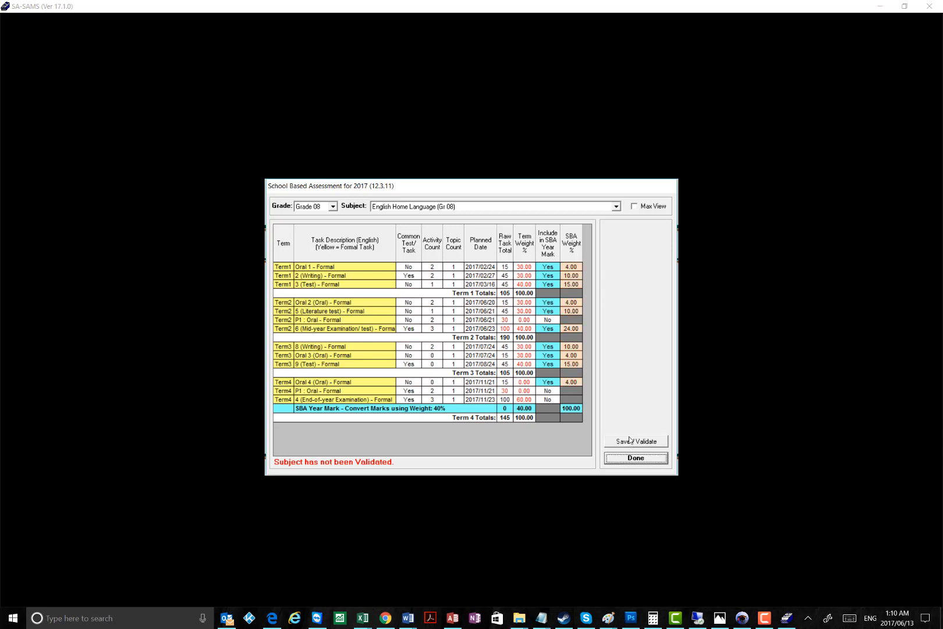
{"action": "left_click", "coordinate": [629, 438]}
{"action": "left_click", "coordinate": [475, 348]}
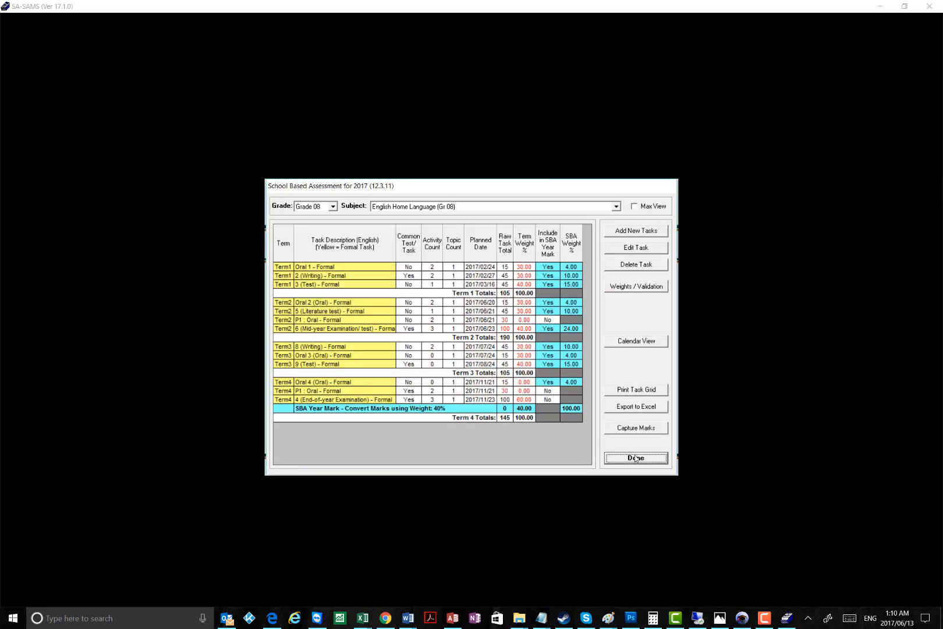
Step: Open mark capture for English Home Language and load the Term 1 grid for all classes and learners
{"action": "left_click", "coordinate": [636, 428]}
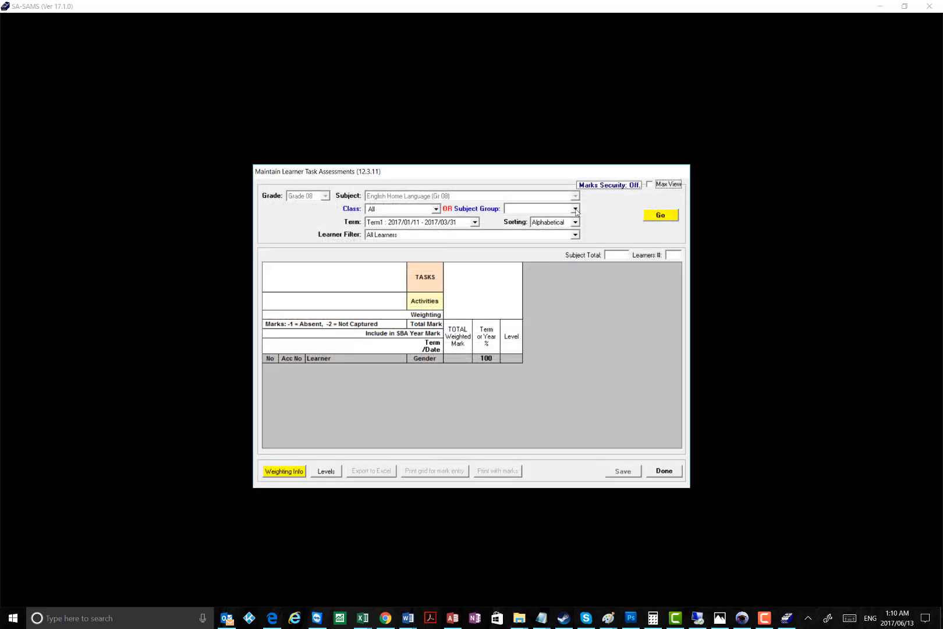
{"action": "left_click", "coordinate": [661, 215]}
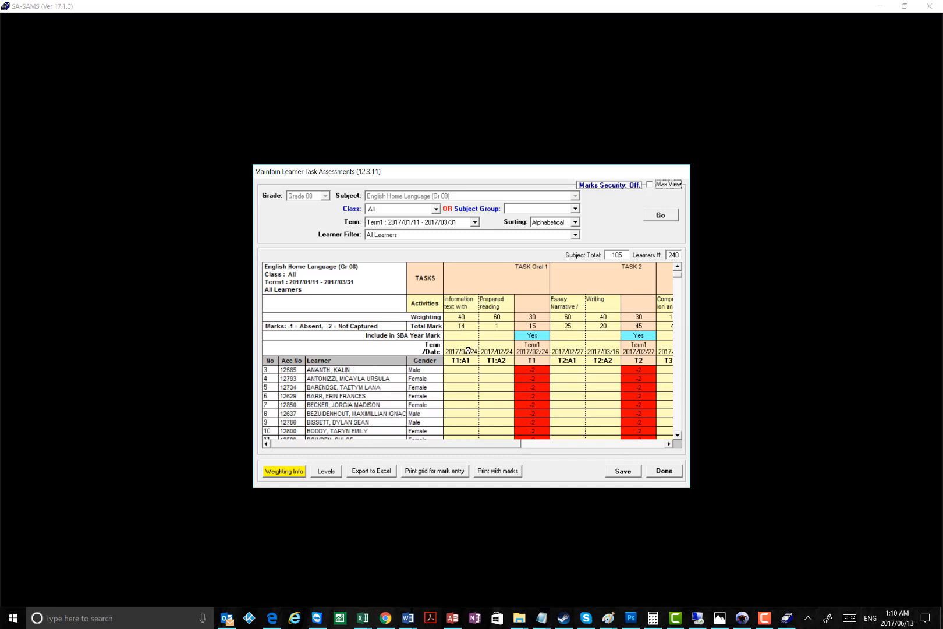
{"action": "left_click", "coordinate": [460, 326]}
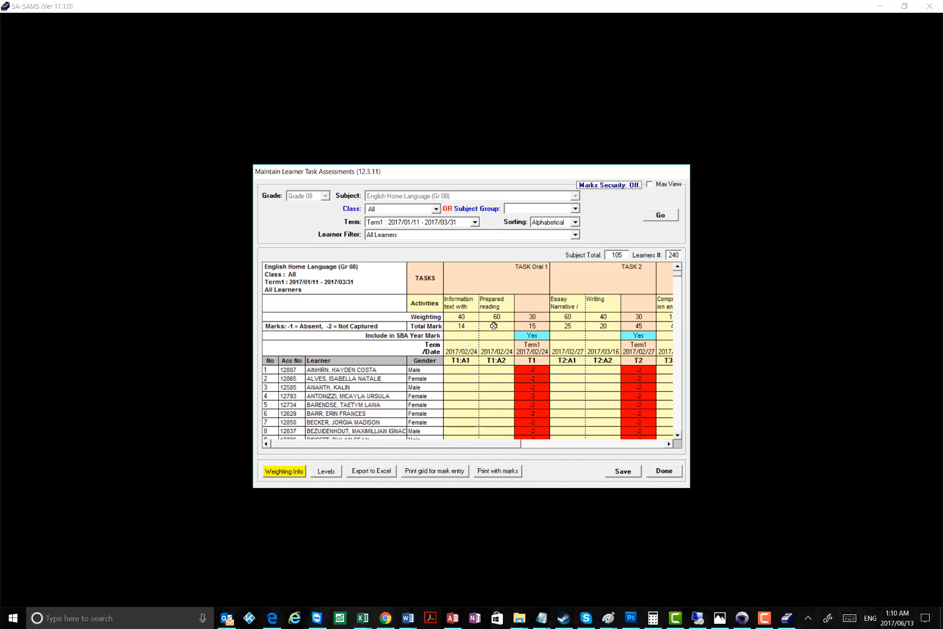
Step: Enter the first listed learner's Oral 1 marks: 12 for Information text with visuals and 1 for Prepared reading
{"action": "left_click", "coordinate": [494, 370]}
{"action": "left_click", "coordinate": [466, 369]}
{"action": "type", "text": "12"}
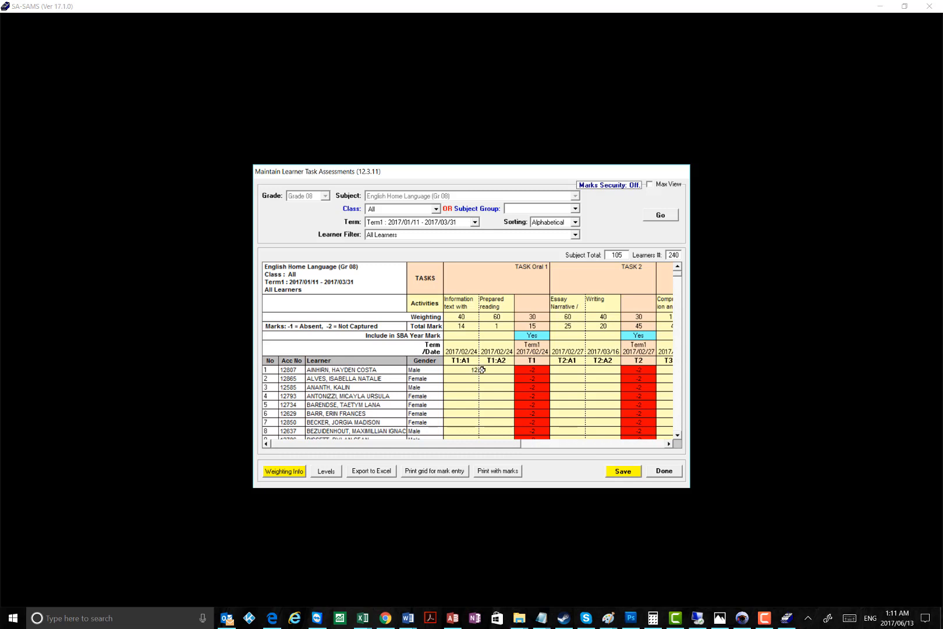
{"action": "left_click", "coordinate": [498, 369]}
{"action": "type", "text": "1"}
{"action": "left_click", "coordinate": [564, 379]}
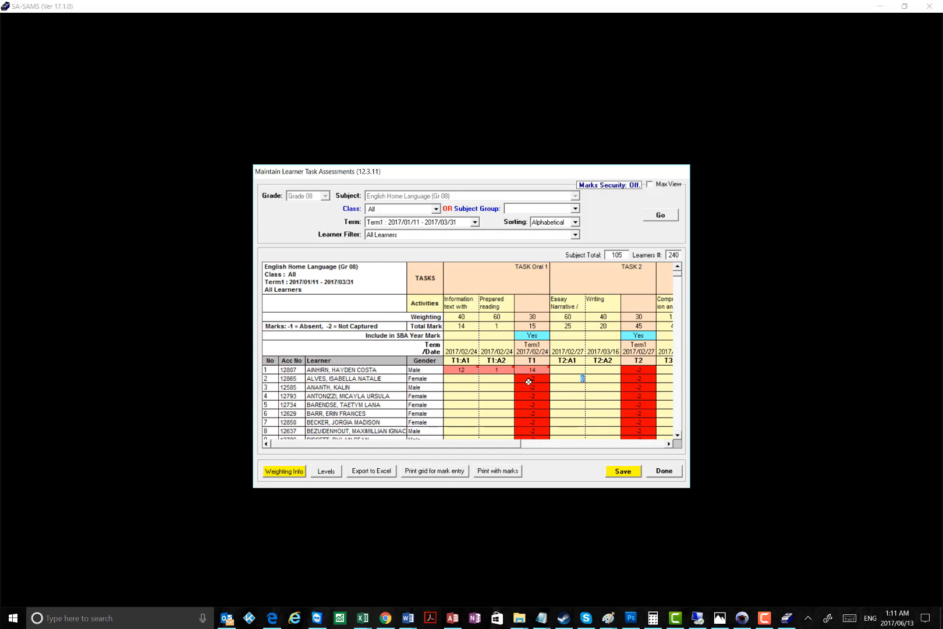
{"action": "left_click", "coordinate": [580, 396]}
{"action": "left_click", "coordinate": [575, 388]}
{"action": "left_click", "coordinate": [764, 618]}
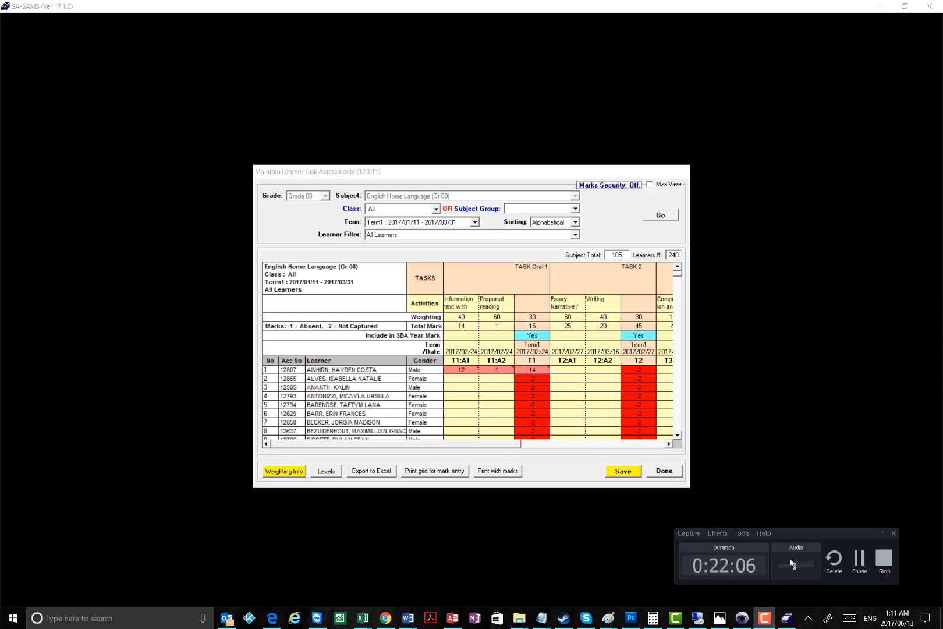
{"action": "left_click", "coordinate": [859, 558]}
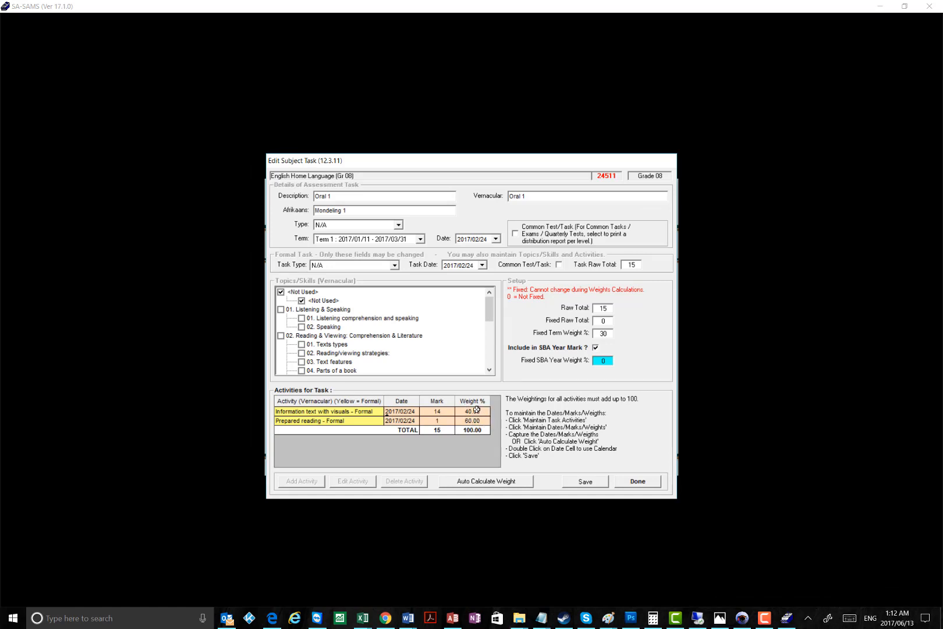
Step: Auto-calculate the weights of Oral 1's two activities, save the activities and return to the task list
{"action": "double_click", "coordinate": [475, 419]}
{"action": "key", "text": "Up"}
{"action": "key", "text": "Left"}
{"action": "key", "text": "Down"}
{"action": "left_click", "coordinate": [469, 413]}
{"action": "left_click", "coordinate": [470, 422]}
{"action": "left_click", "coordinate": [440, 412]}
{"action": "left_click", "coordinate": [486, 482]}
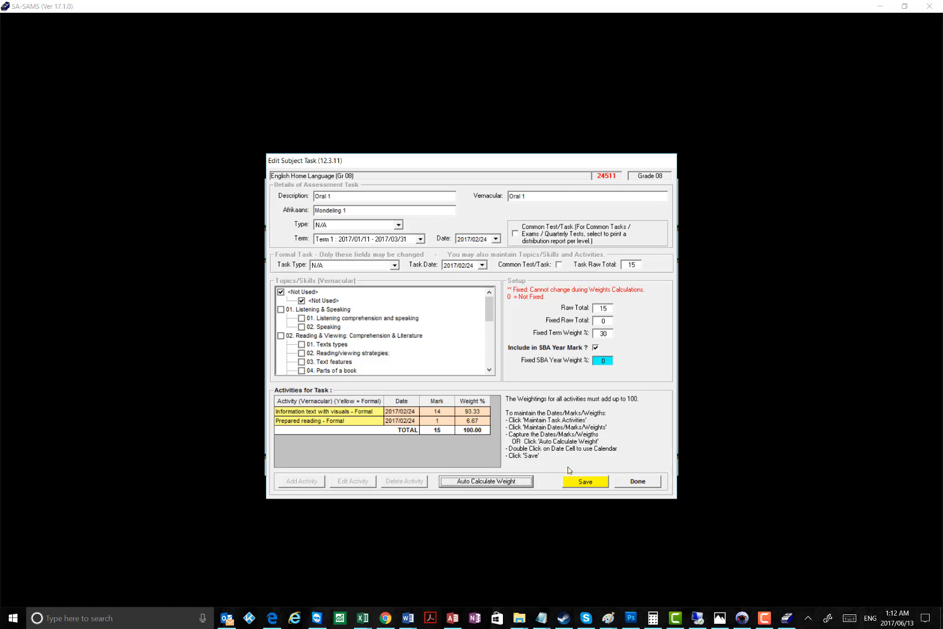
{"action": "left_click", "coordinate": [582, 484]}
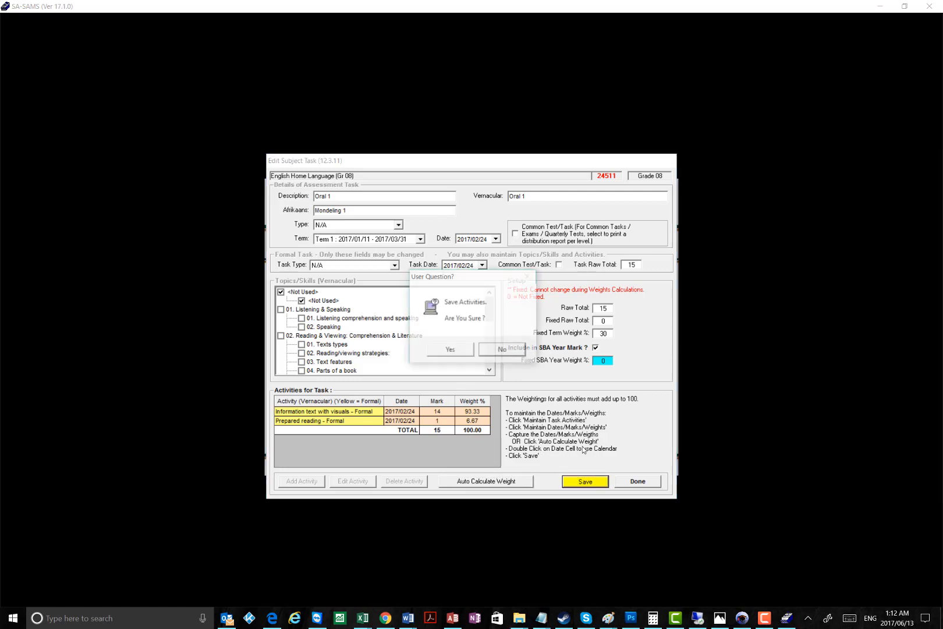
{"action": "left_click", "coordinate": [457, 351]}
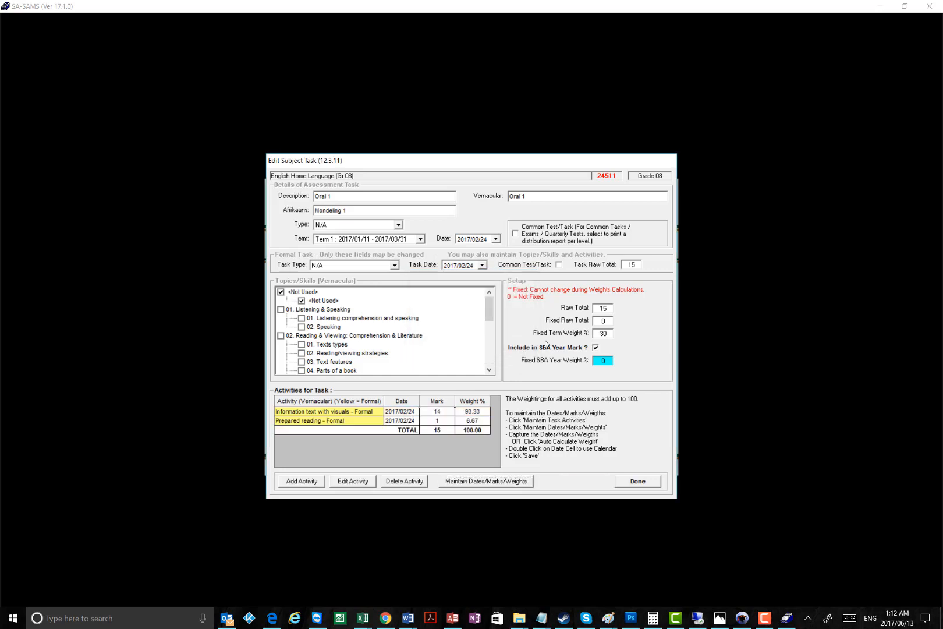
{"action": "left_click", "coordinate": [639, 483]}
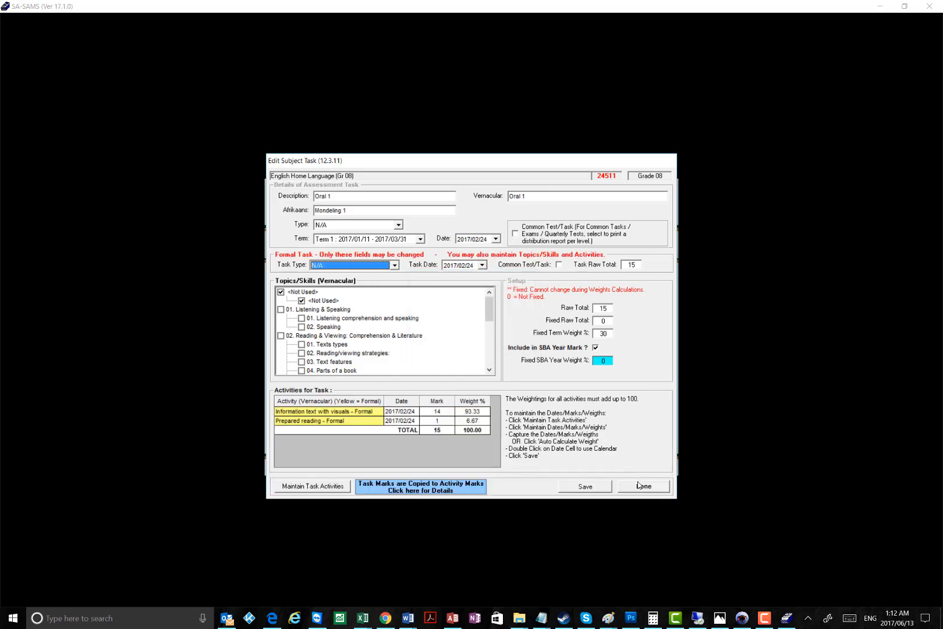
{"action": "left_click", "coordinate": [639, 484]}
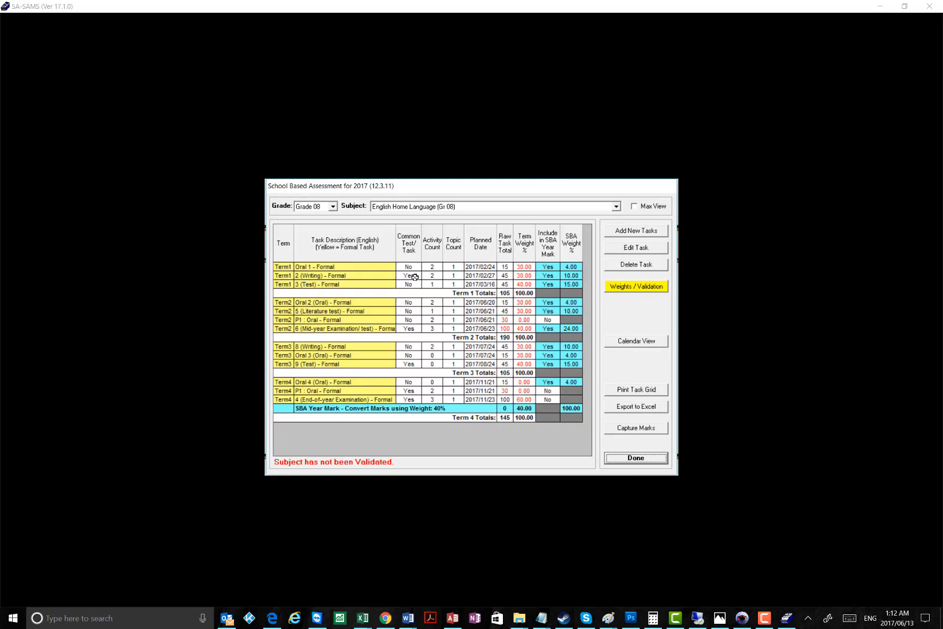
Step: Save and validate the English Home Language task weightings after the Oral 1 change
{"action": "left_click", "coordinate": [337, 268]}
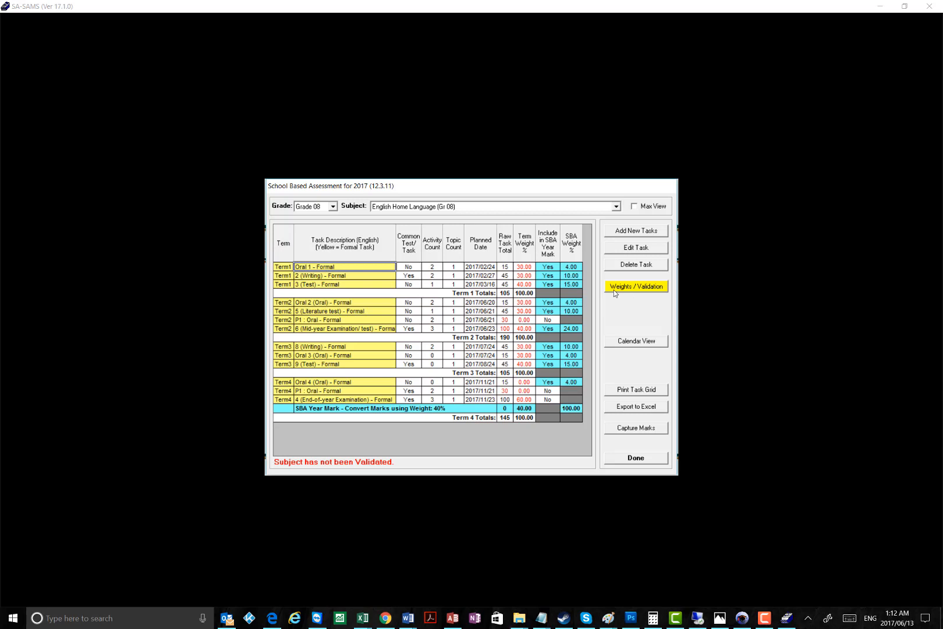
{"action": "left_click", "coordinate": [635, 291]}
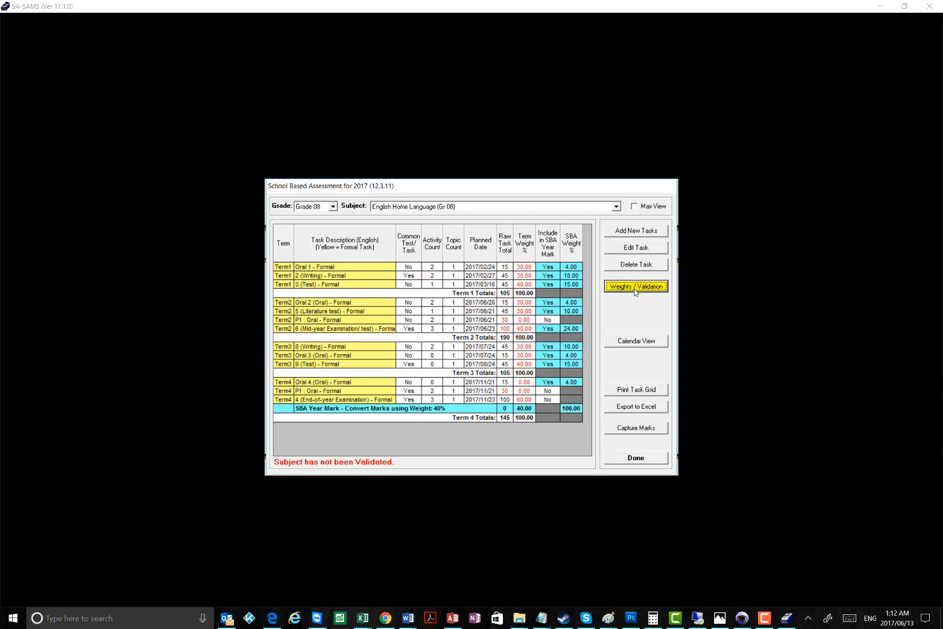
{"action": "left_click", "coordinate": [644, 445]}
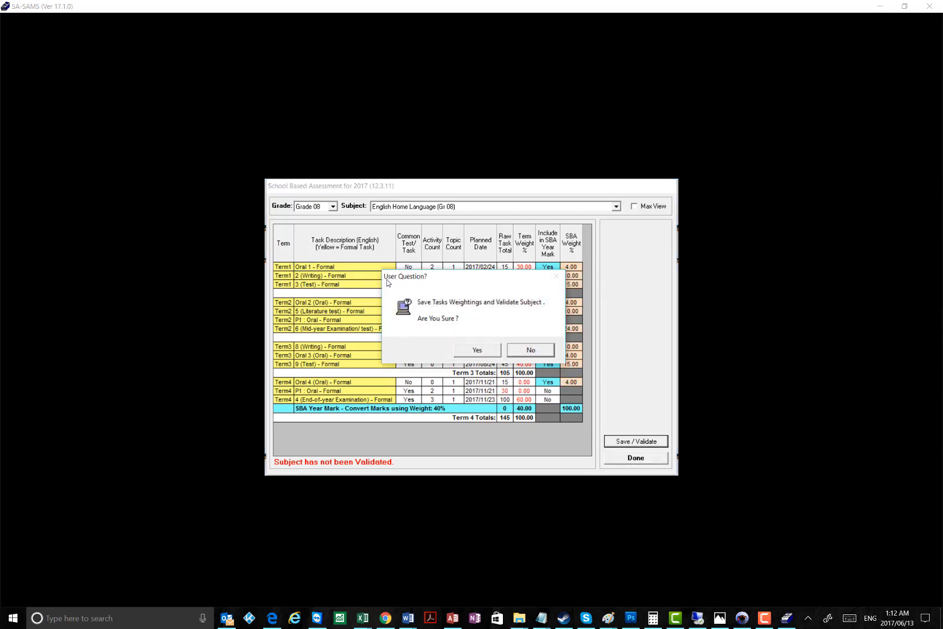
{"action": "key", "text": "Return"}
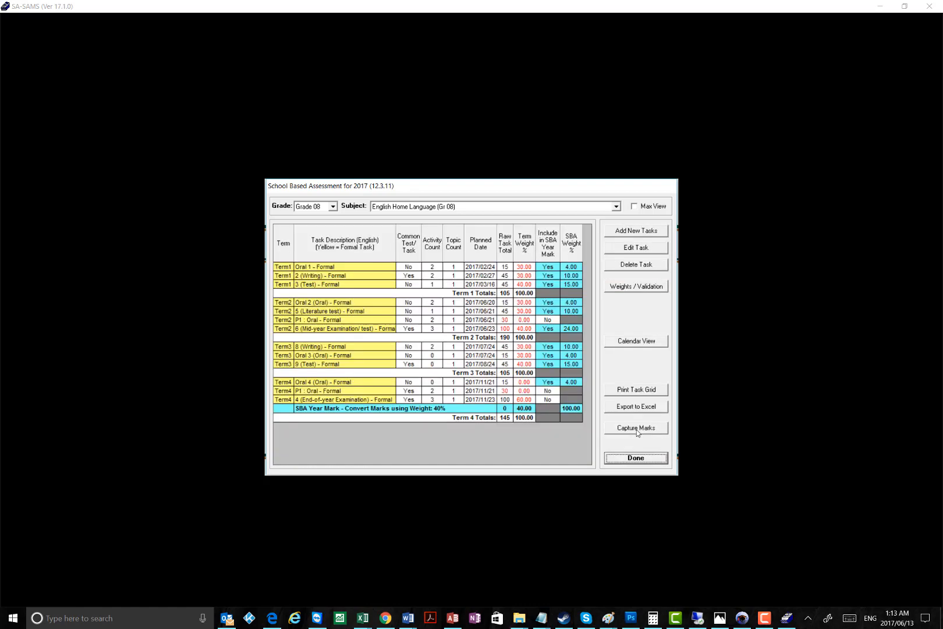
Step: Load the Term 1 mark grid and enter the first listed learner's Oral 1 marks as 12 for Information text and 1 for Prepared reading
{"action": "key", "text": "Return"}
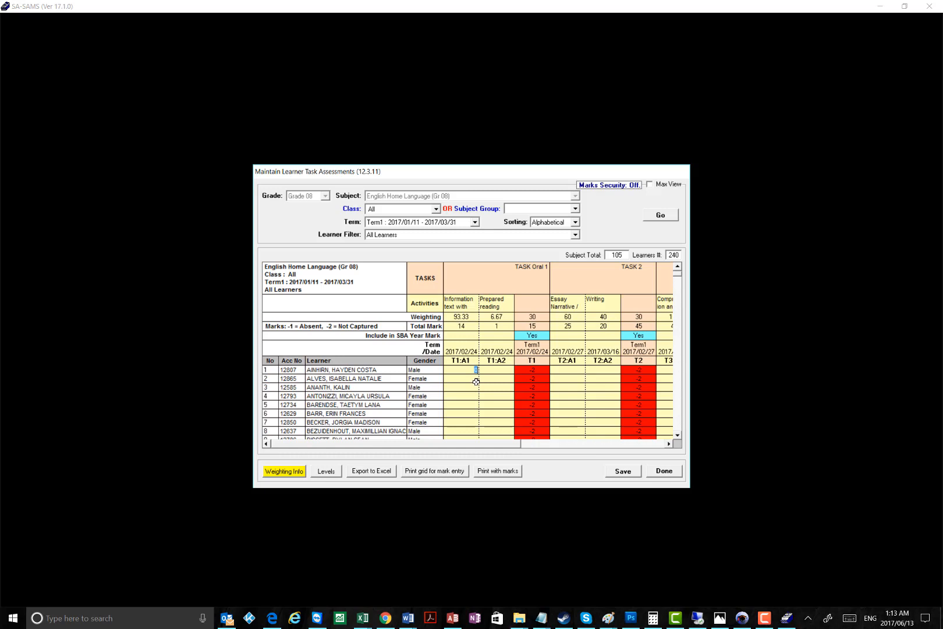
{"action": "type", "text": "12"}
{"action": "key", "text": "Tab"}
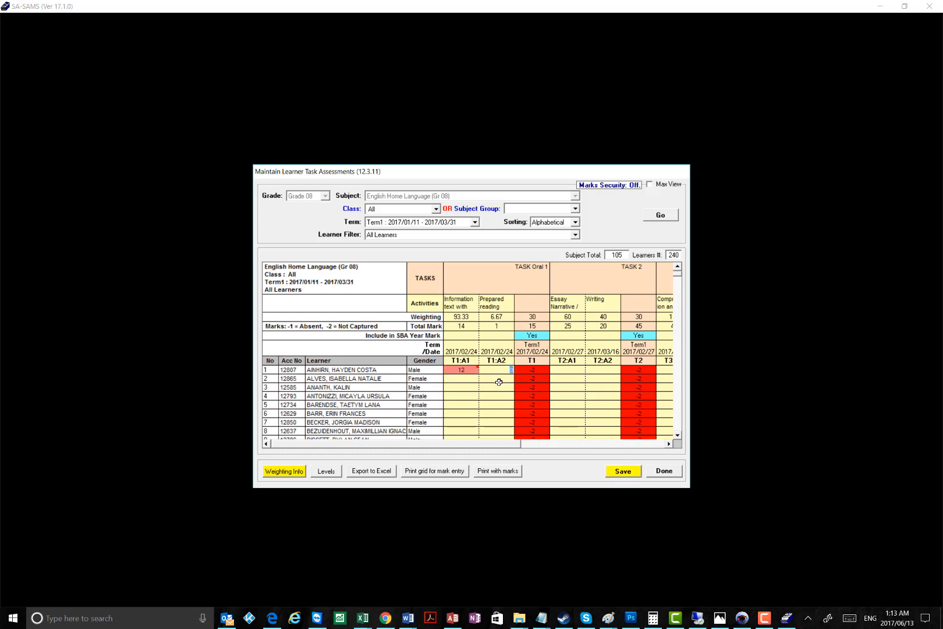
{"action": "type", "text": "1"}
{"action": "key", "text": "Return"}
Step: Save the captured Term 1 marks and return to the School Based Assessment task list
{"action": "left_click", "coordinate": [527, 372]}
{"action": "left_click", "coordinate": [636, 475]}
{"action": "left_click", "coordinate": [488, 356]}
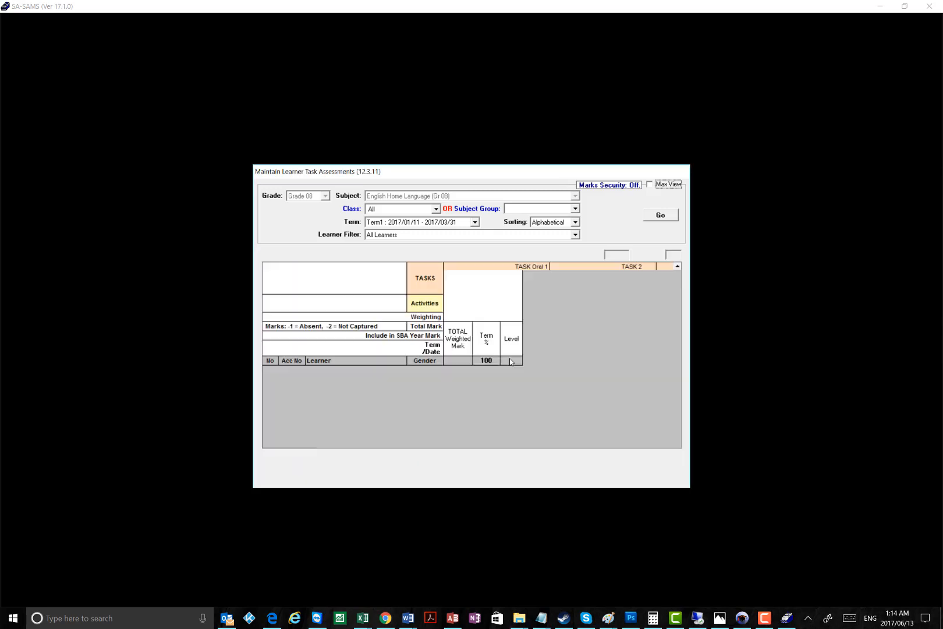
{"action": "left_click", "coordinate": [532, 357]}
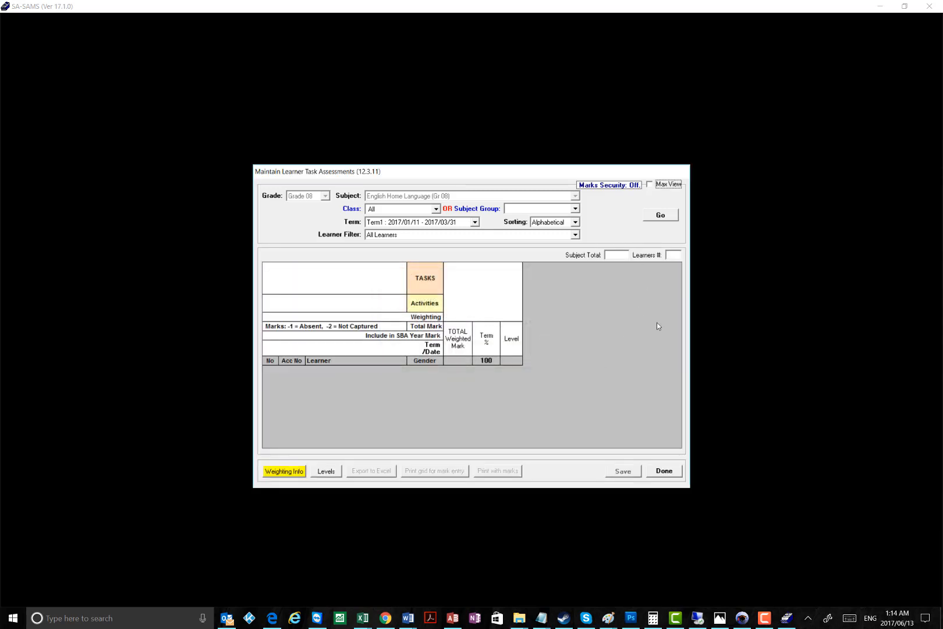
{"action": "left_click", "coordinate": [664, 469]}
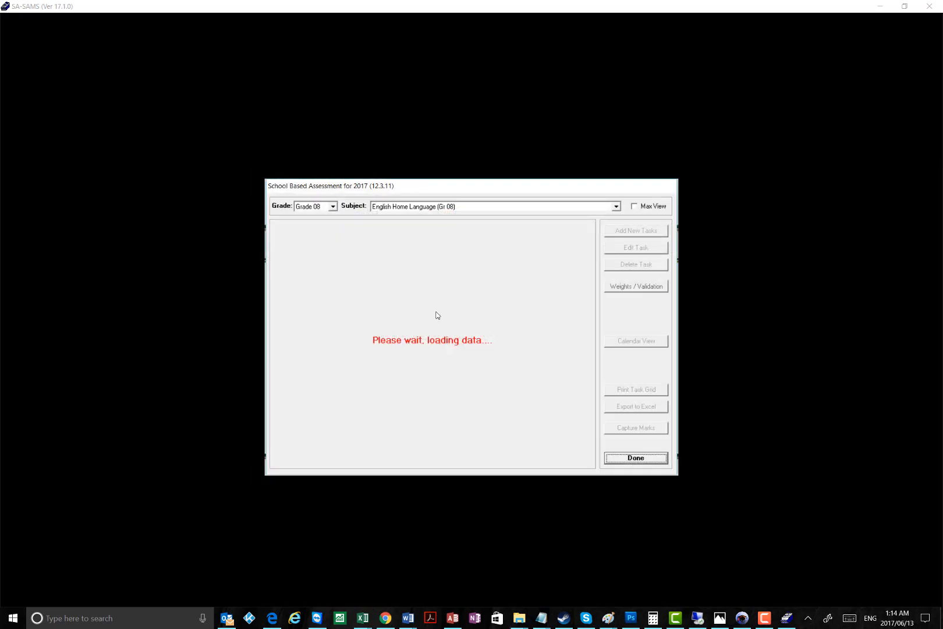
Step: Auto-calculate the activity weights of Term 1's task 2 (Writing), save the activities and return to the task list
{"action": "left_click", "coordinate": [353, 276]}
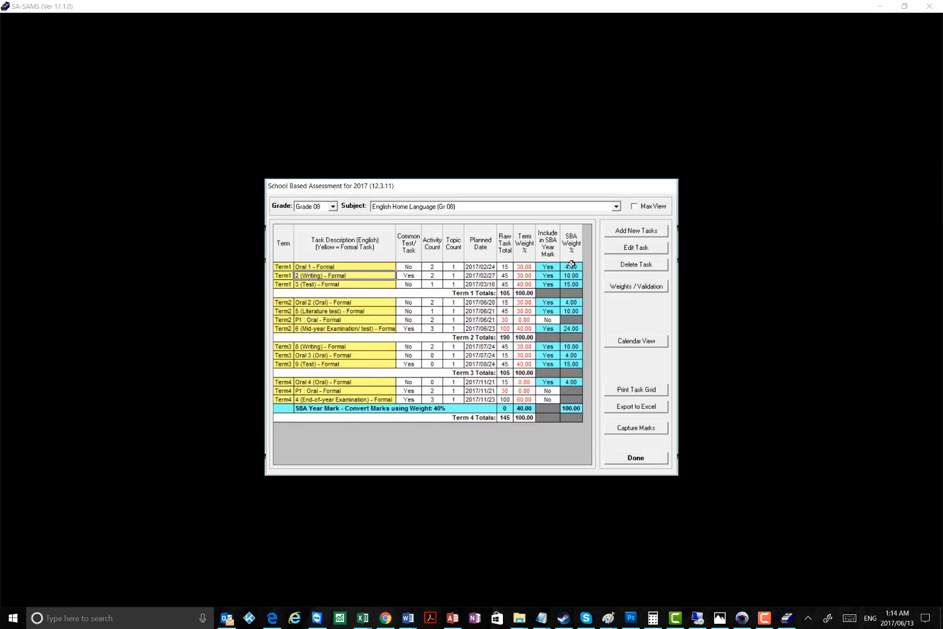
{"action": "left_click", "coordinate": [635, 252]}
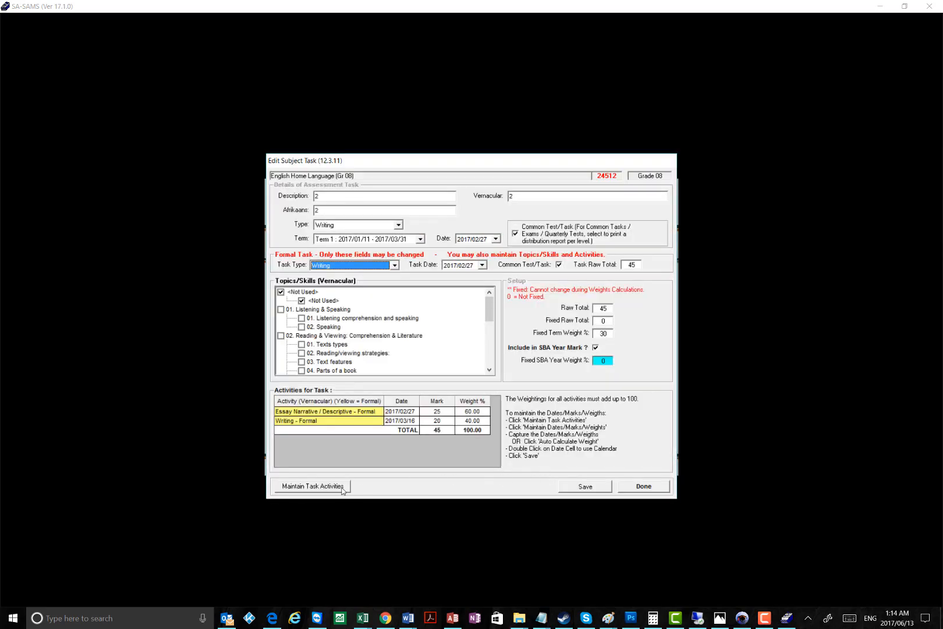
{"action": "left_click", "coordinate": [342, 490]}
{"action": "left_click", "coordinate": [483, 483]}
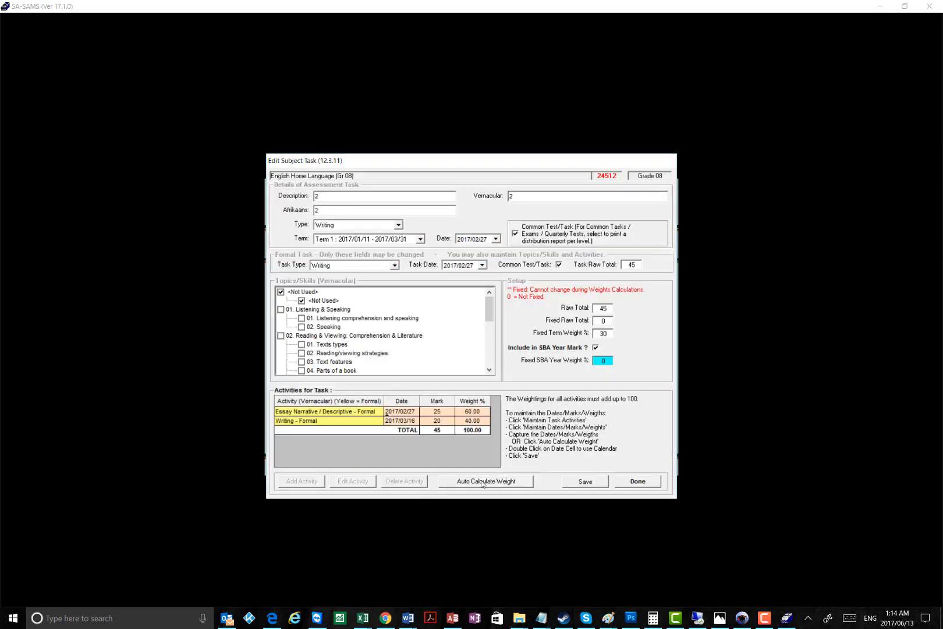
{"action": "left_click", "coordinate": [477, 482]}
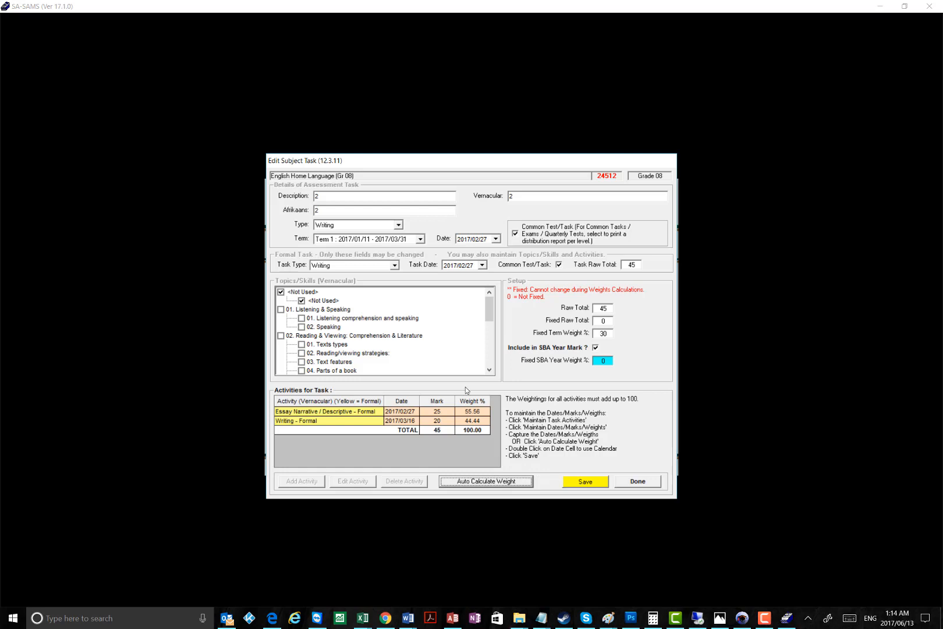
{"action": "left_click", "coordinate": [572, 481]}
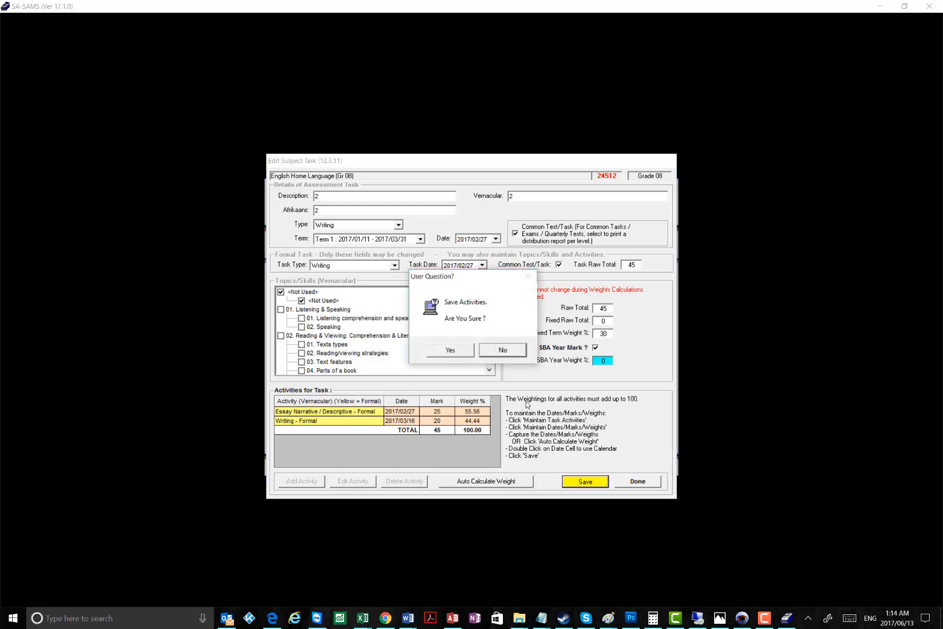
{"action": "left_click", "coordinate": [451, 350]}
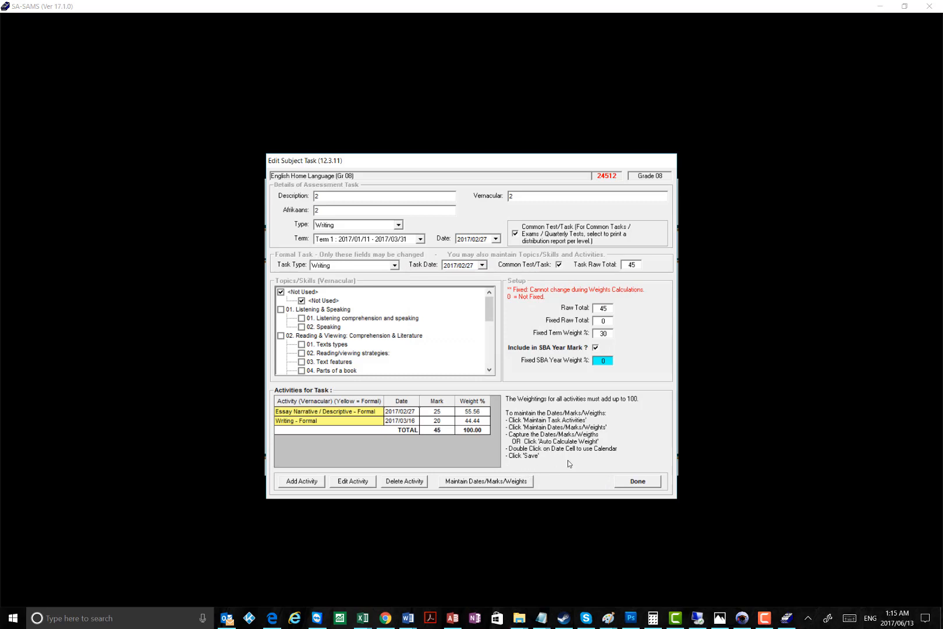
{"action": "left_click", "coordinate": [639, 481]}
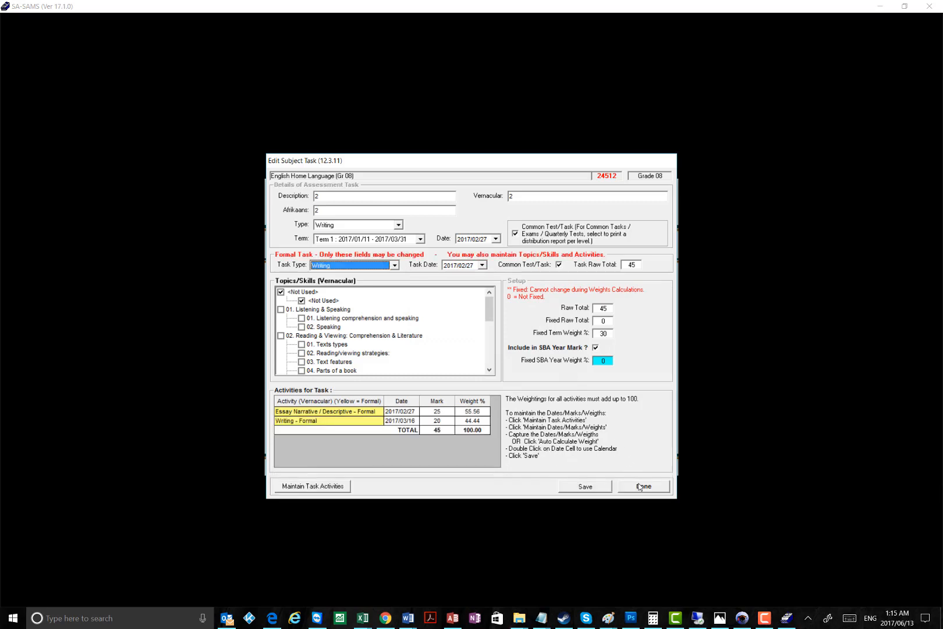
{"action": "left_click", "coordinate": [641, 486]}
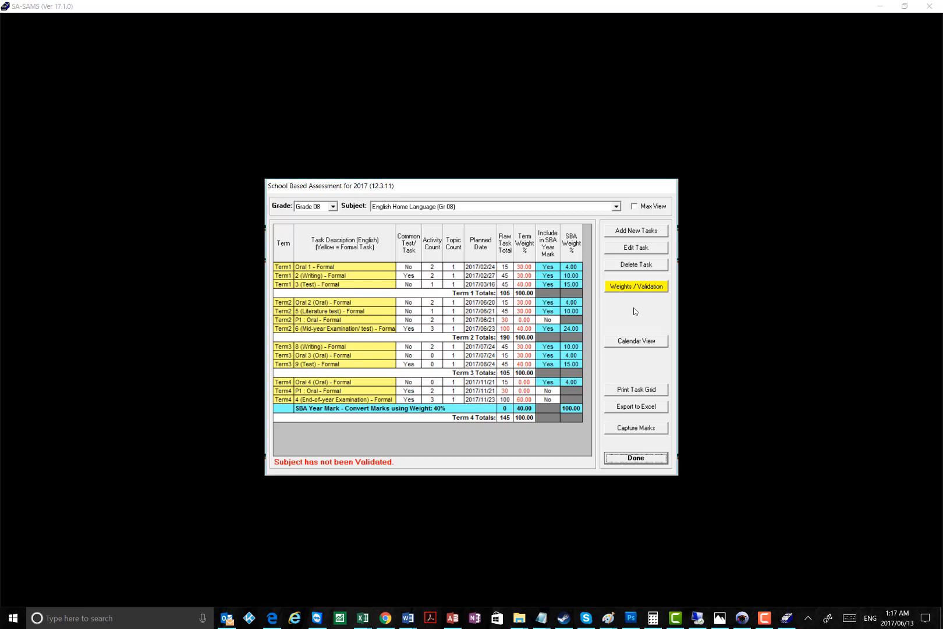
{"action": "left_click", "coordinate": [637, 296]}
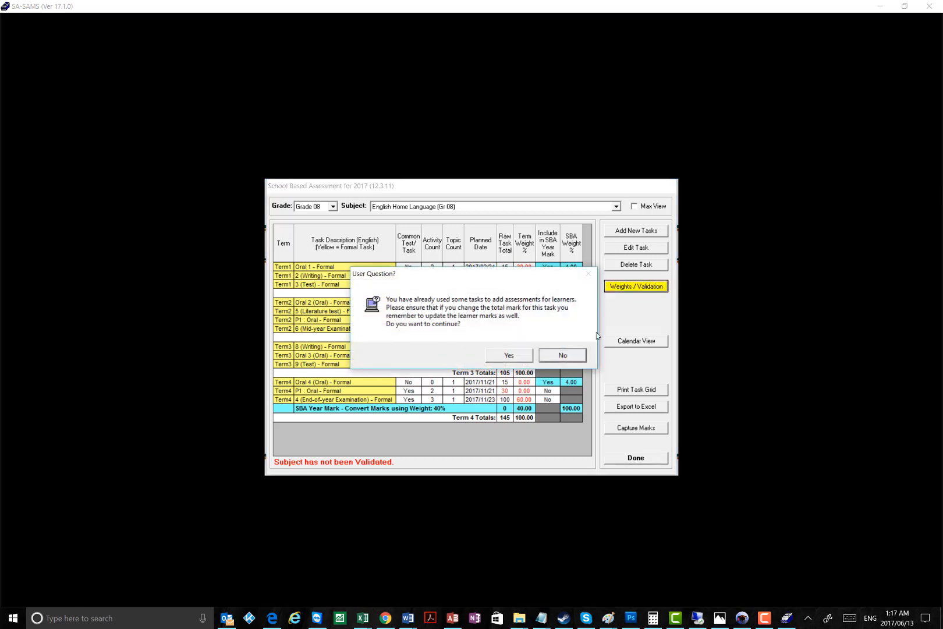
{"action": "left_click", "coordinate": [510, 355]}
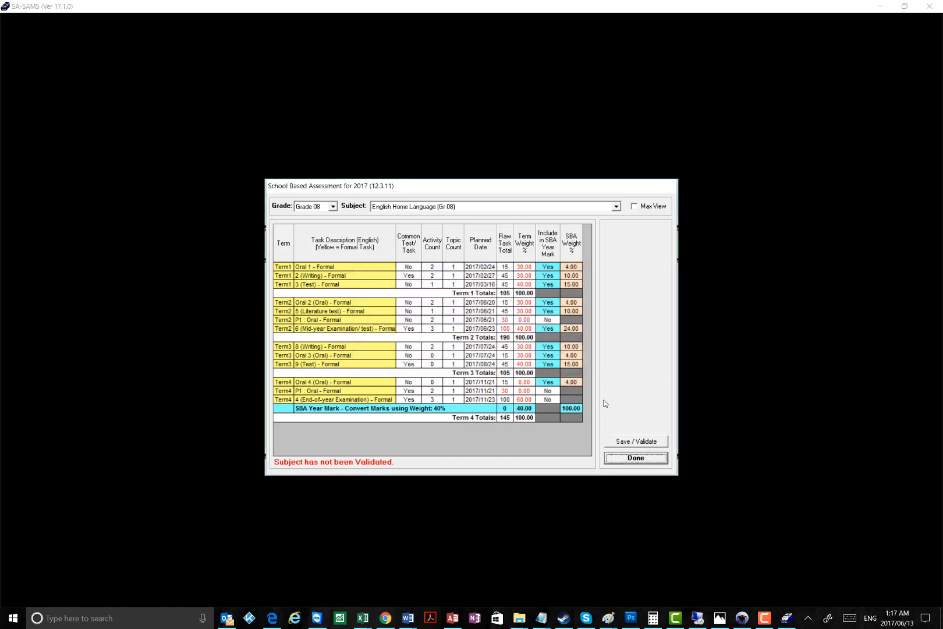
{"action": "left_click", "coordinate": [635, 459]}
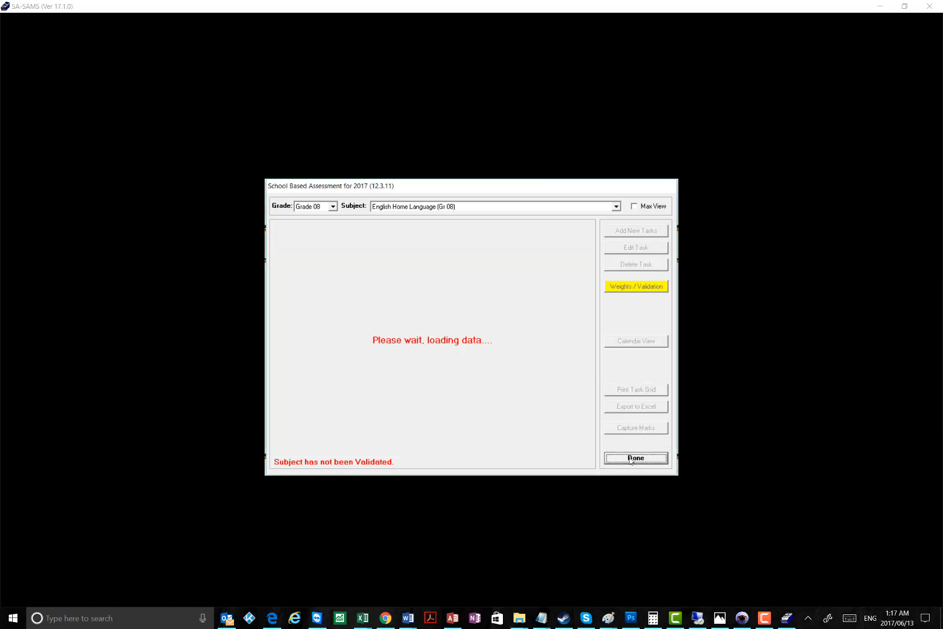
Step: Leave the School Based Assessment task list and exit SA-SAMS
{"action": "left_click", "coordinate": [635, 458]}
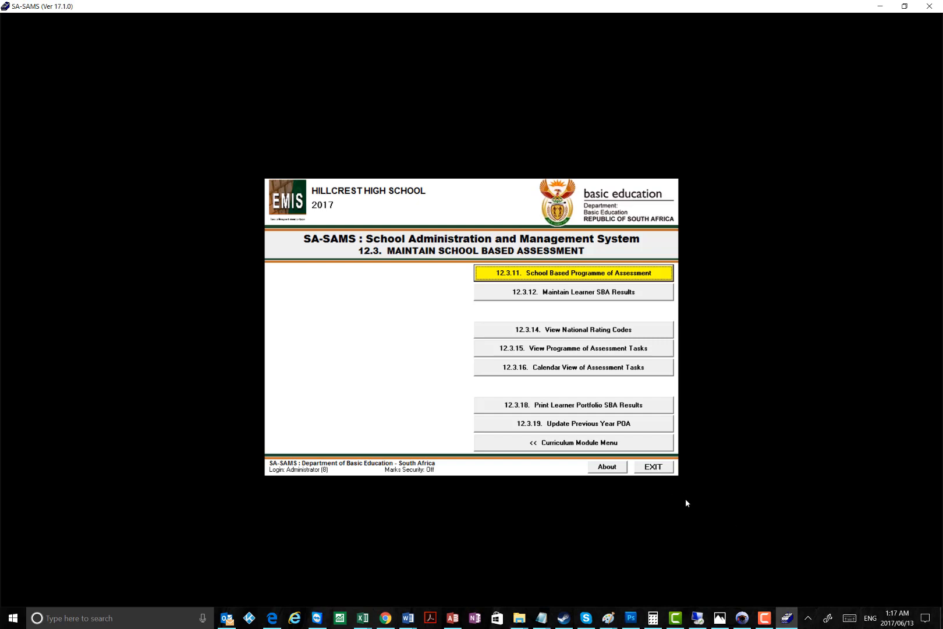
{"action": "left_click", "coordinate": [655, 468]}
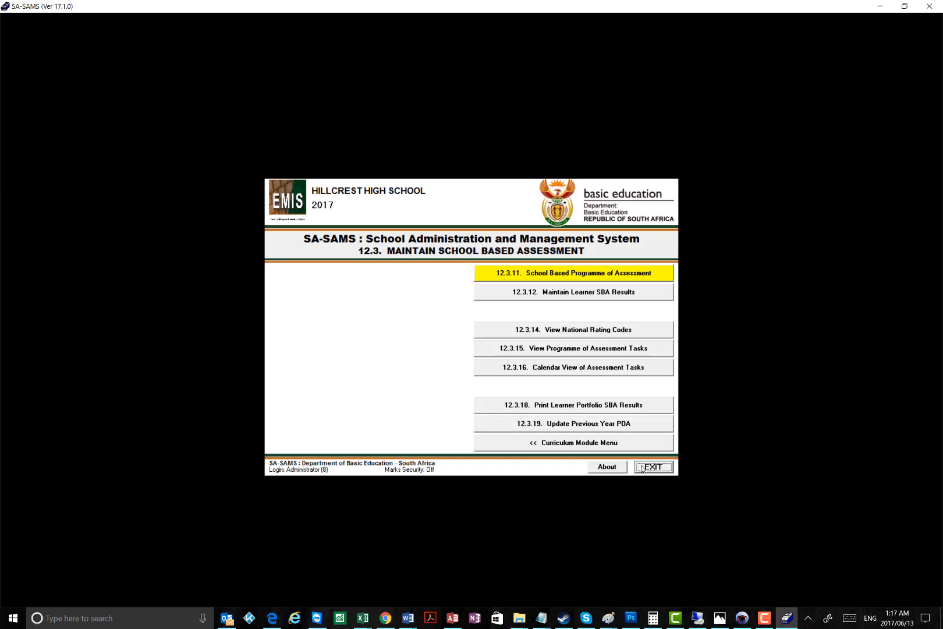
{"action": "left_click", "coordinate": [739, 218]}
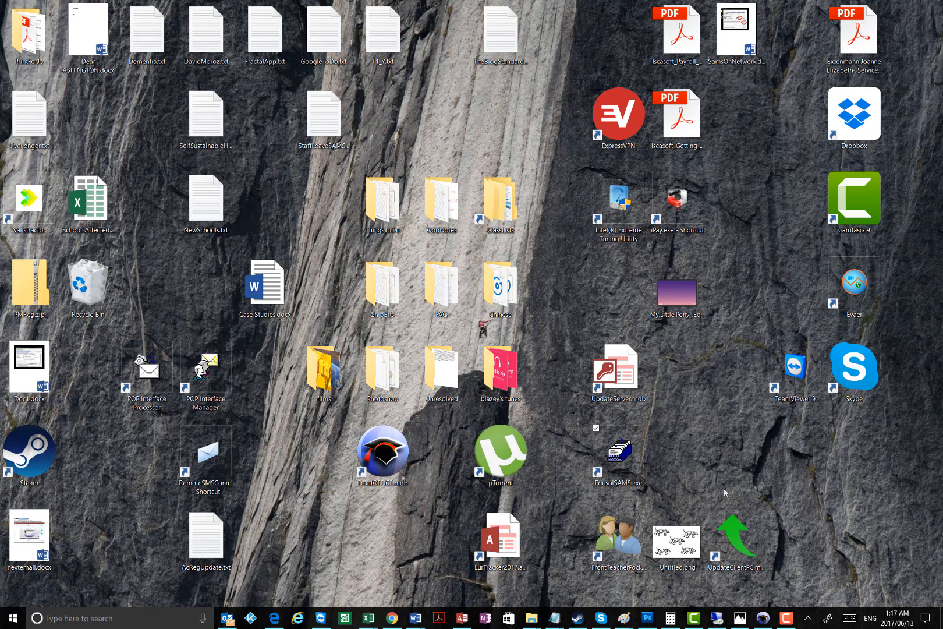
{"action": "left_click", "coordinate": [786, 618]}
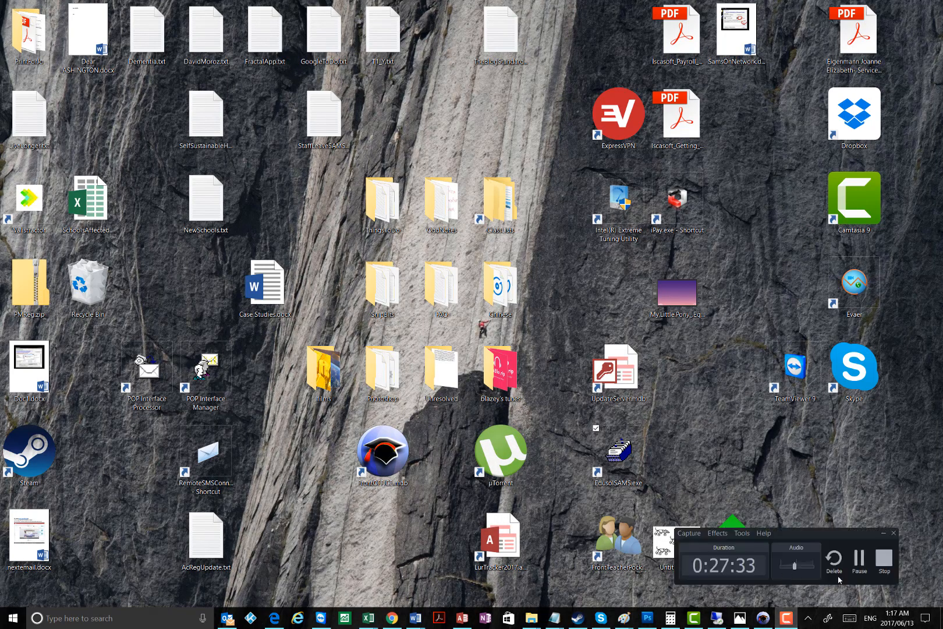
{"action": "left_click", "coordinate": [859, 559]}
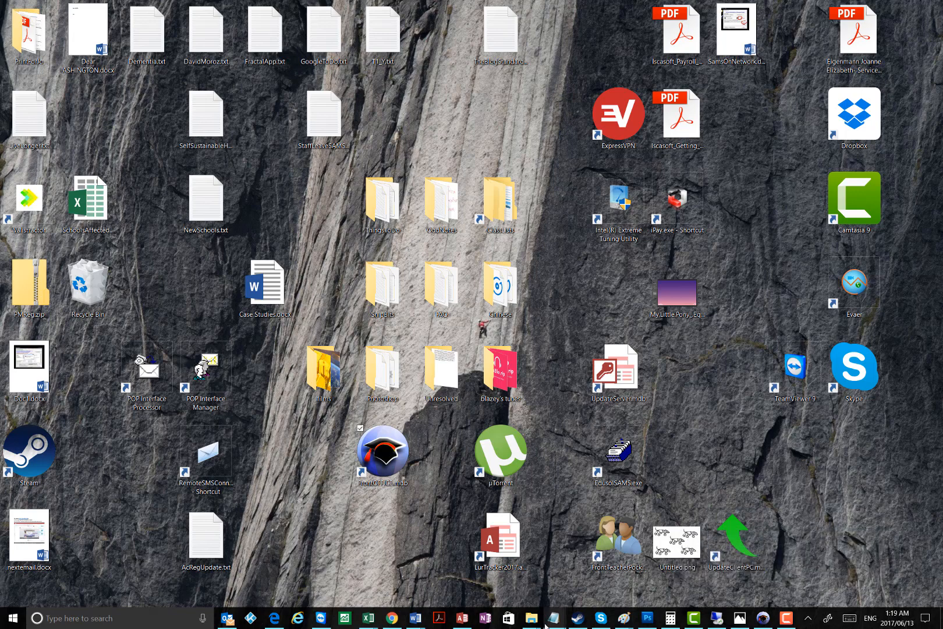
Step: Open FrontMarkBook.mdb from the iSOFT folder on drive C
{"action": "left_click", "coordinate": [531, 619]}
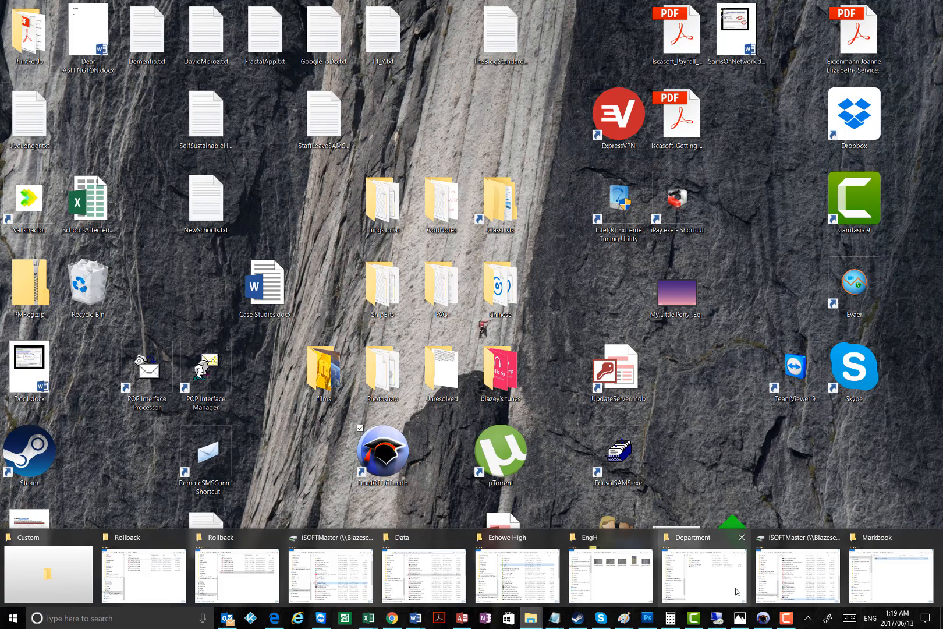
{"action": "mouse_move", "coordinate": [690, 587]}
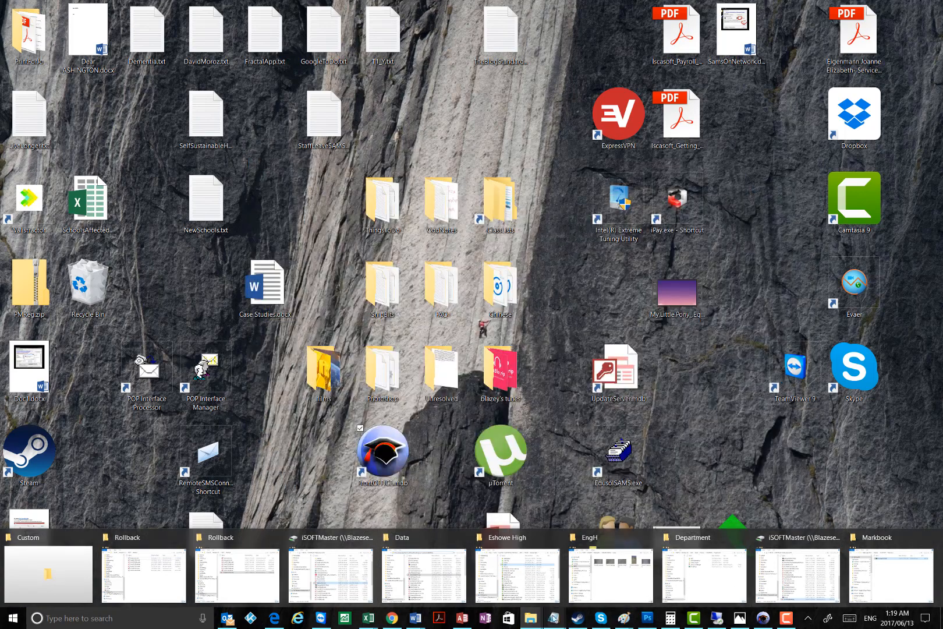
{"action": "right_click", "coordinate": [535, 618]}
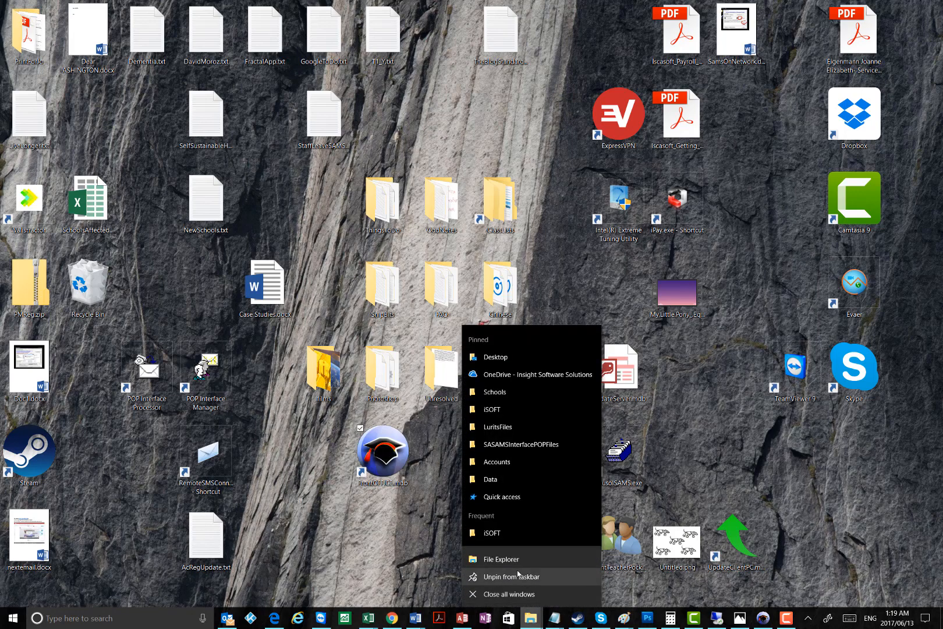
{"action": "left_click", "coordinate": [521, 407]}
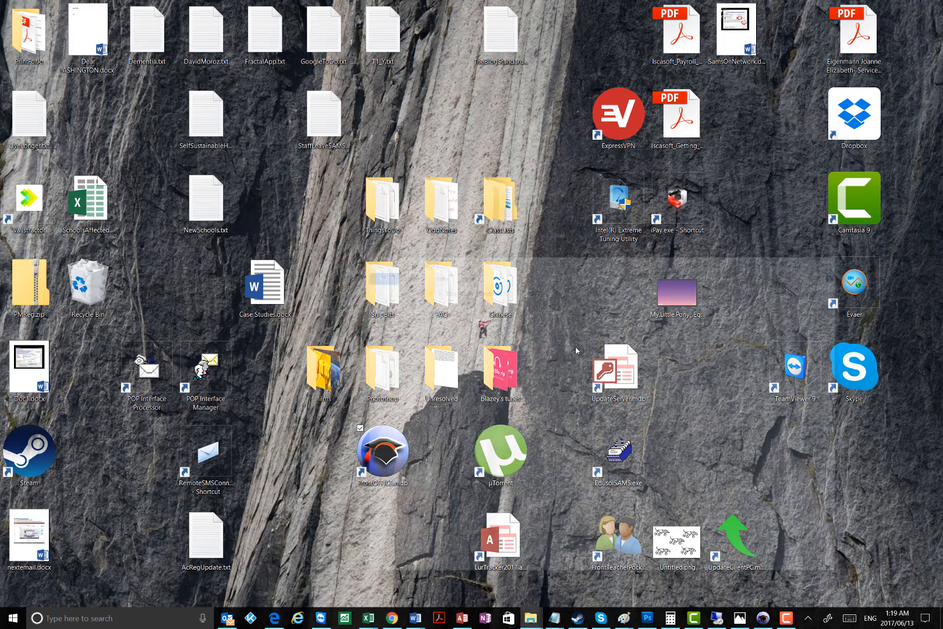
{"action": "scroll", "coordinate": [587, 381], "scroll_direction": "down", "scroll_amount": 10}
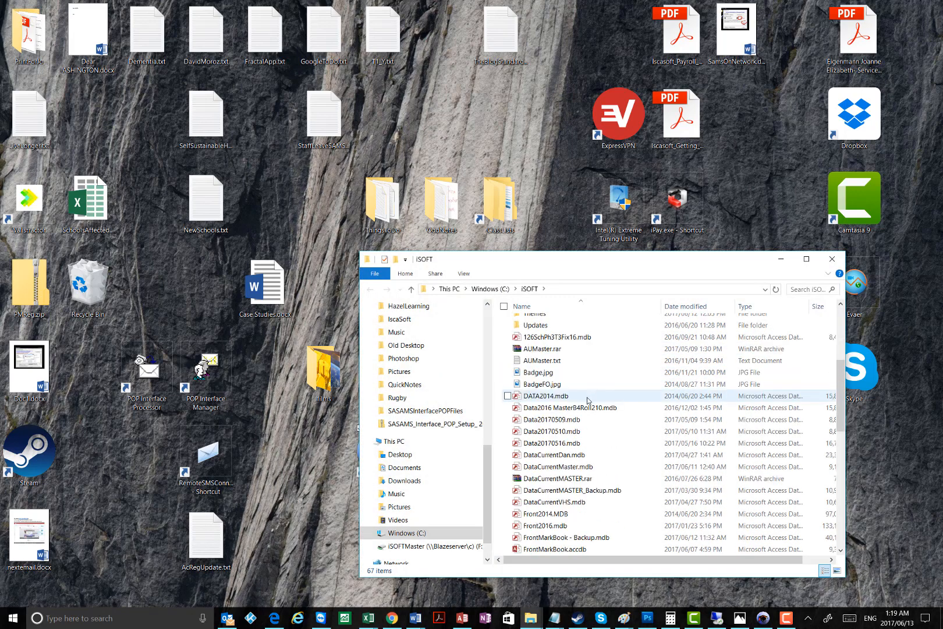
{"action": "scroll", "coordinate": [587, 401], "scroll_direction": "down", "scroll_amount": 3}
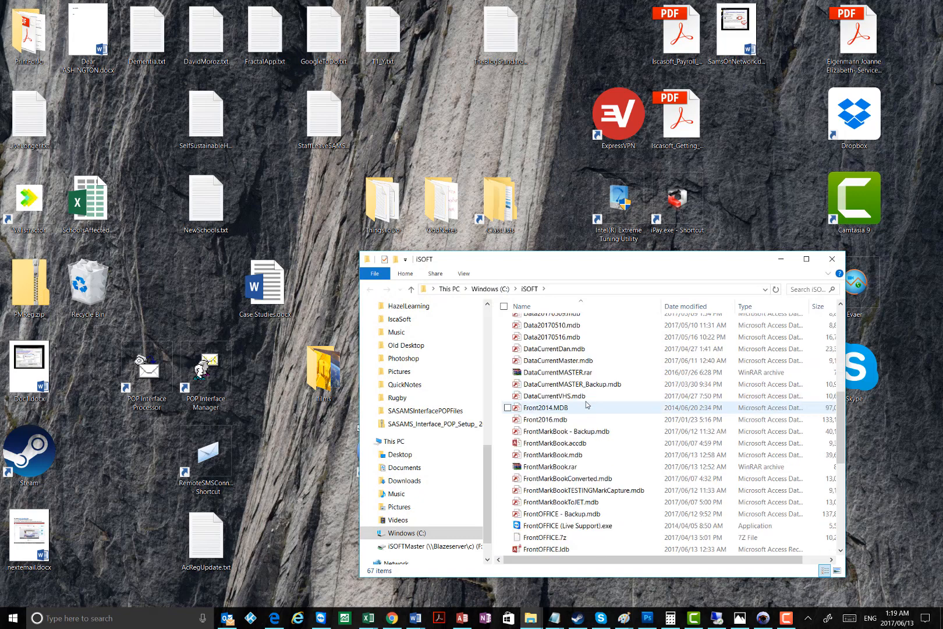
{"action": "left_click", "coordinate": [563, 459]}
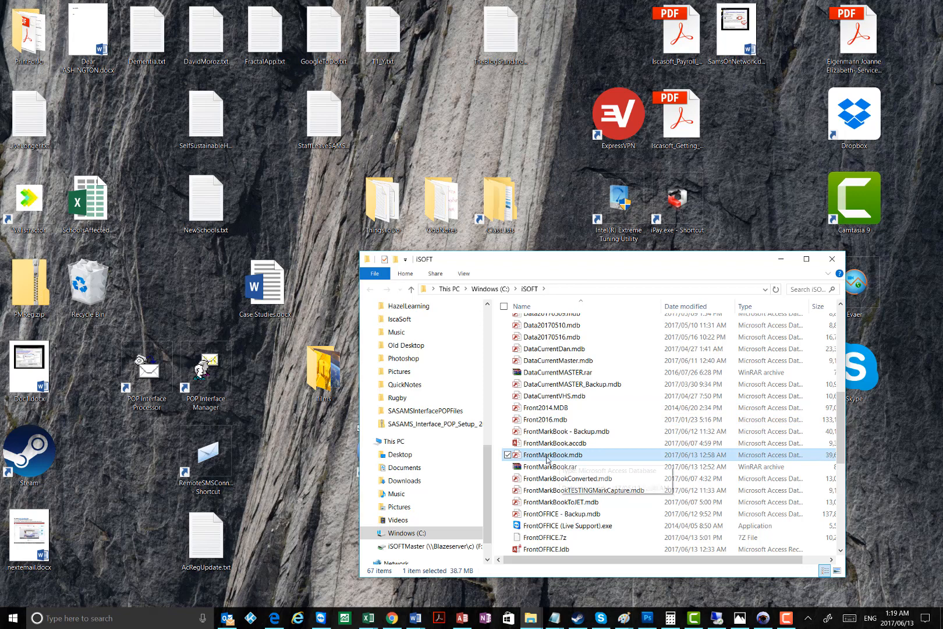
{"action": "double_click", "coordinate": [557, 455]}
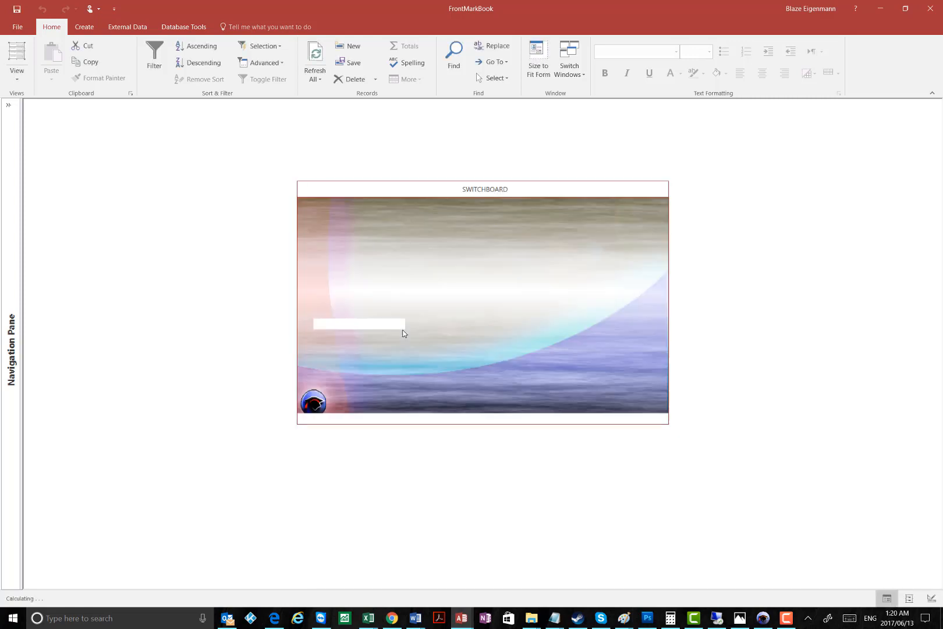
Step: Log in as the Grade 08 English teacher from the login list and verify the teacher's FrontOFFICE password
{"action": "left_click", "coordinate": [409, 323]}
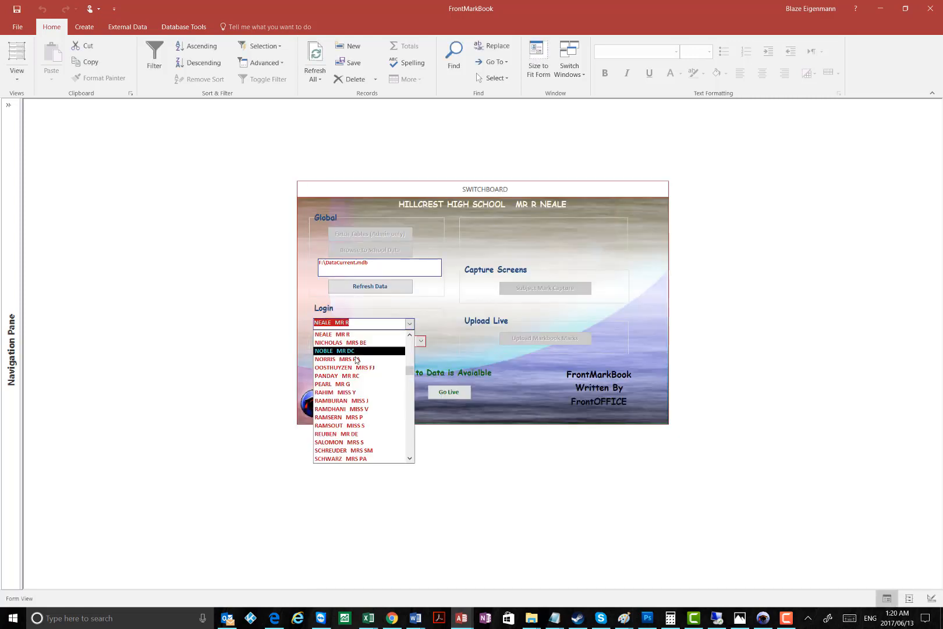
{"action": "scroll", "coordinate": [349, 373], "scroll_direction": "up", "scroll_amount": 2}
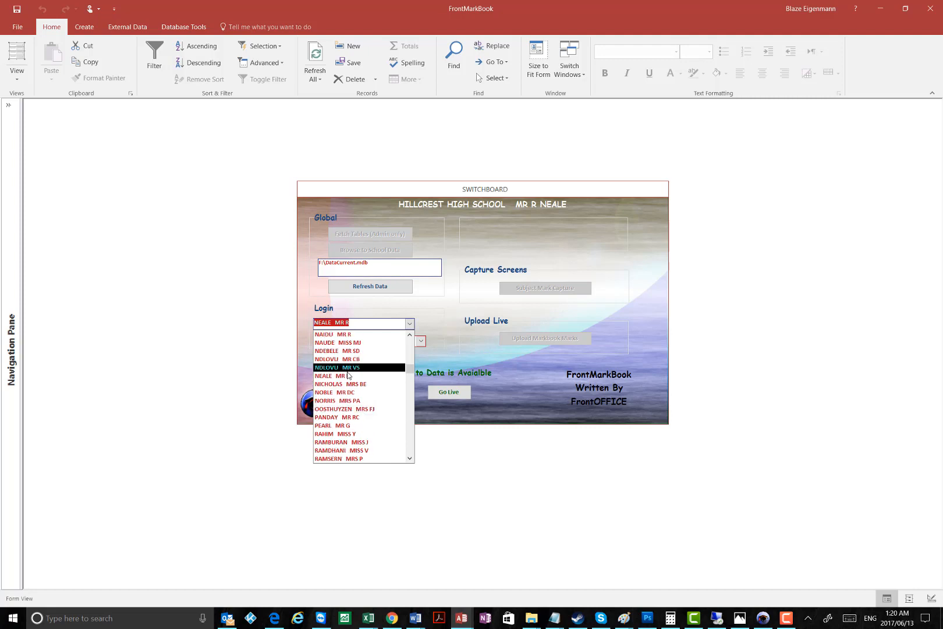
{"action": "scroll", "coordinate": [349, 376], "scroll_direction": "up", "scroll_amount": 8}
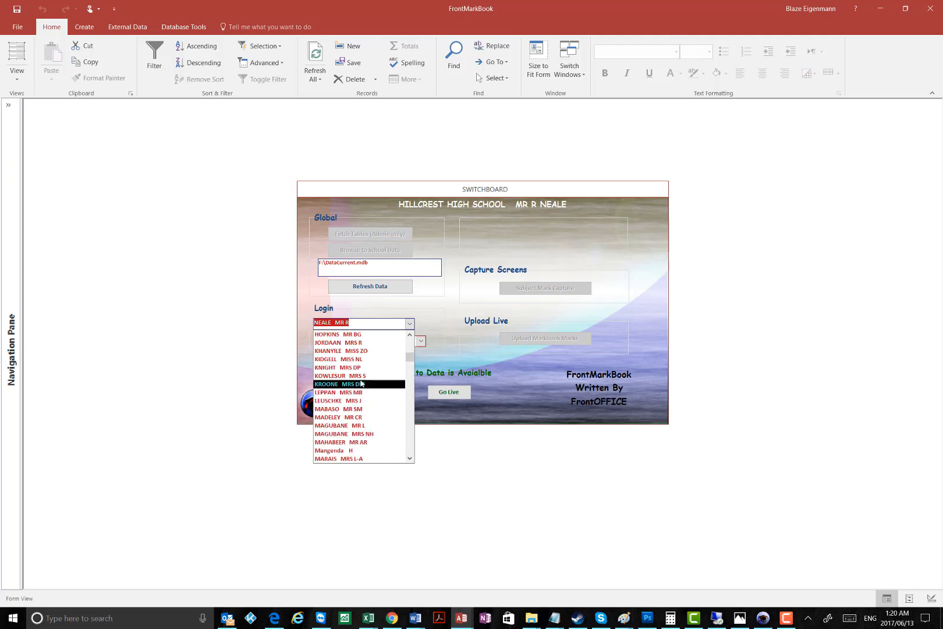
{"action": "scroll", "coordinate": [358, 379], "scroll_direction": "up", "scroll_amount": 7}
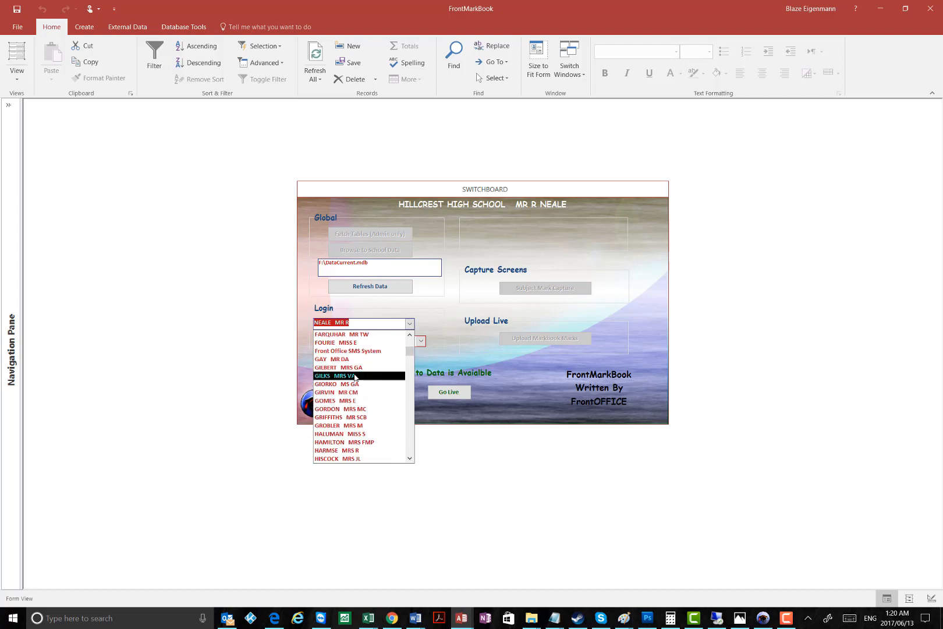
{"action": "left_click", "coordinate": [348, 410]}
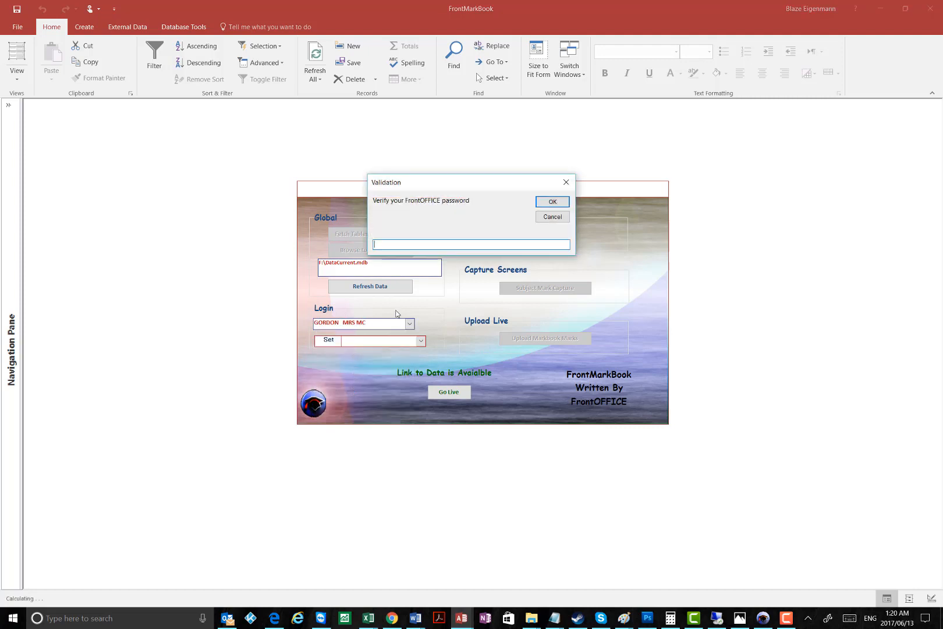
{"action": "left_click", "coordinate": [553, 202]}
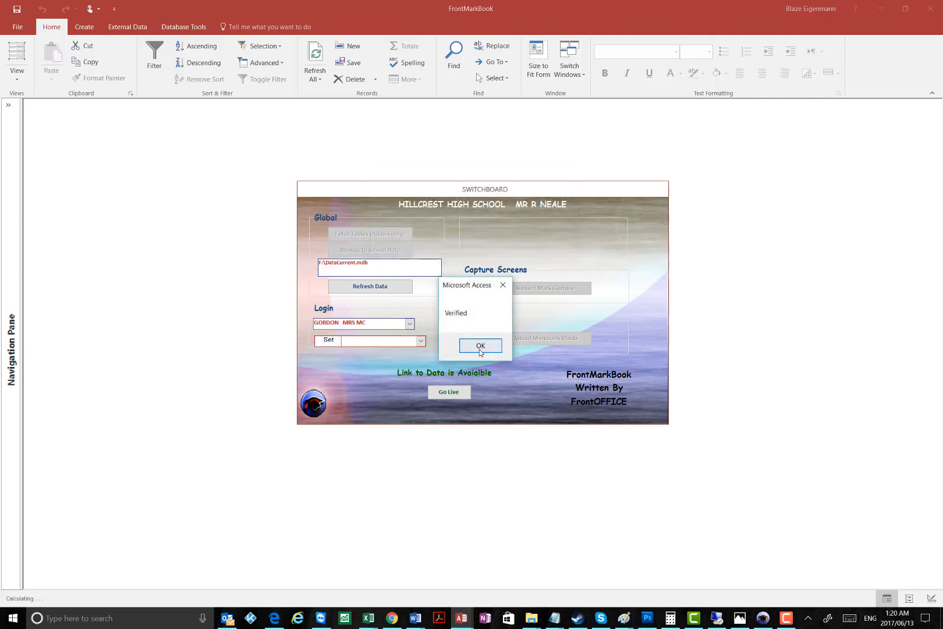
{"action": "left_click", "coordinate": [481, 351]}
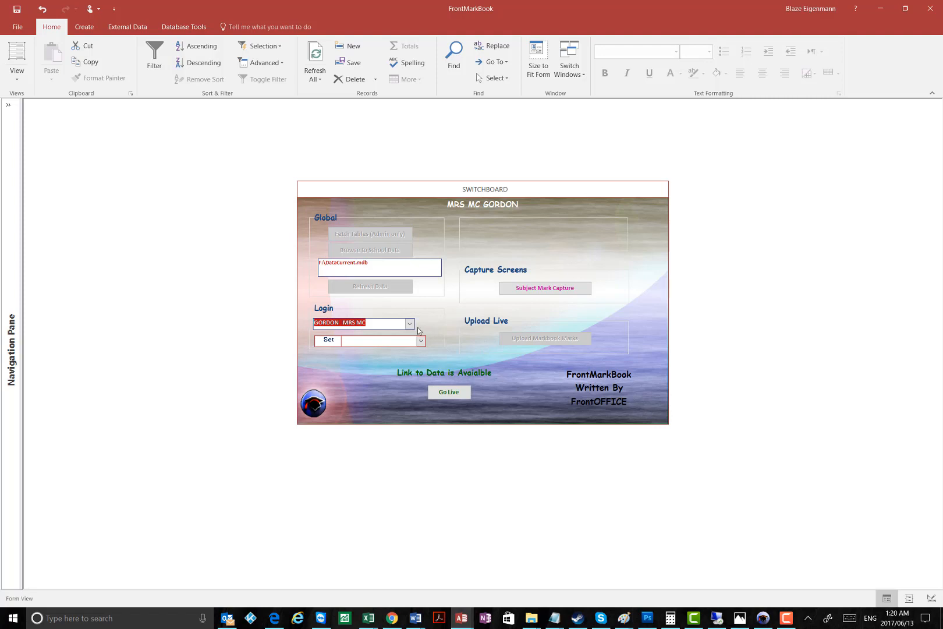
Step: Open Subject Mark Capture and select the logged-in teacher, English Home Language (Gr 08), class 8N and Term1
{"action": "left_click", "coordinate": [541, 290]}
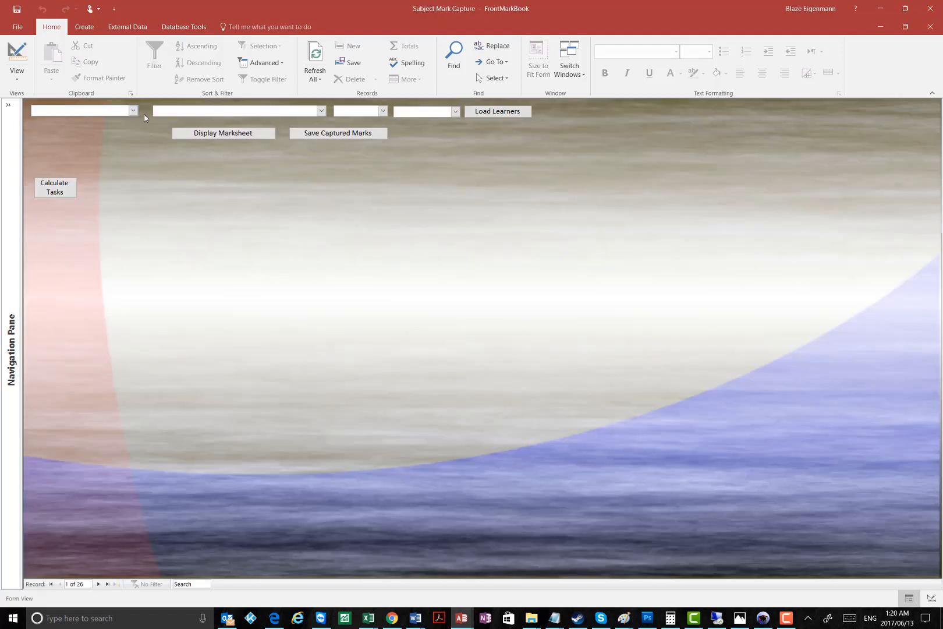
{"action": "left_click", "coordinate": [132, 111]}
{"action": "left_click", "coordinate": [98, 122]}
{"action": "left_click", "coordinate": [322, 112]}
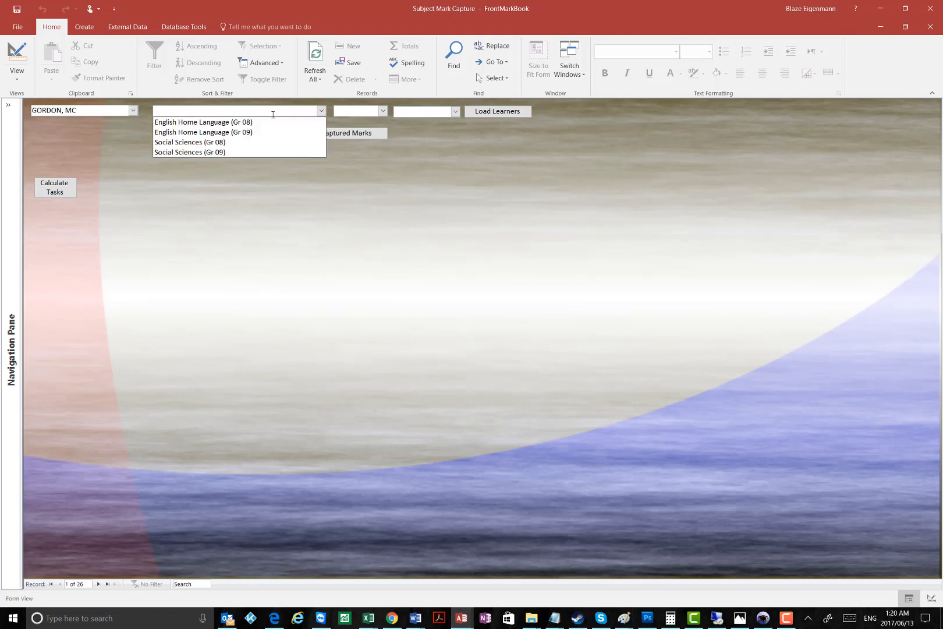
{"action": "left_click", "coordinate": [240, 122]}
{"action": "left_click", "coordinate": [382, 111]}
{"action": "left_click", "coordinate": [358, 122]}
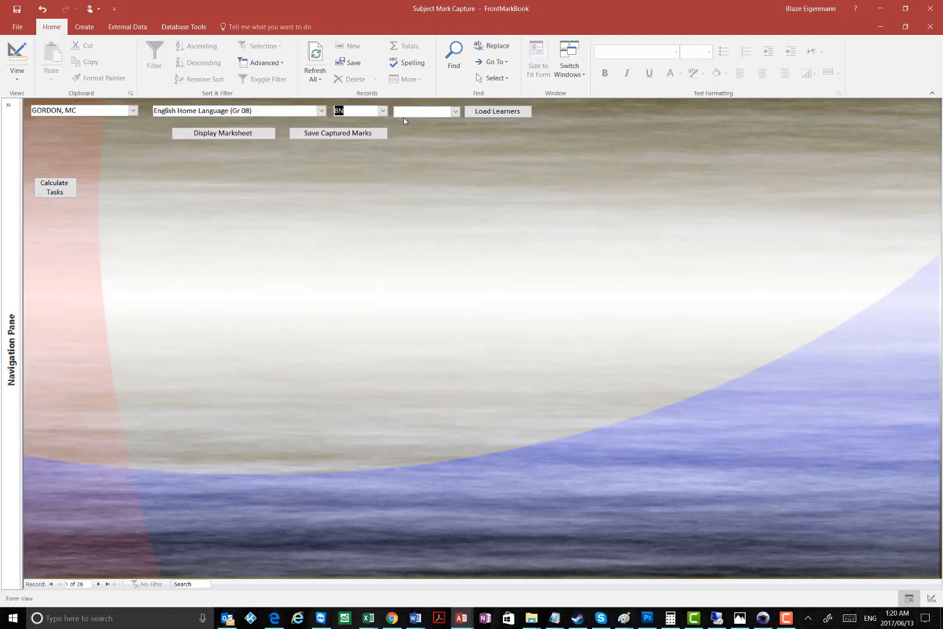
{"action": "left_click", "coordinate": [455, 111]}
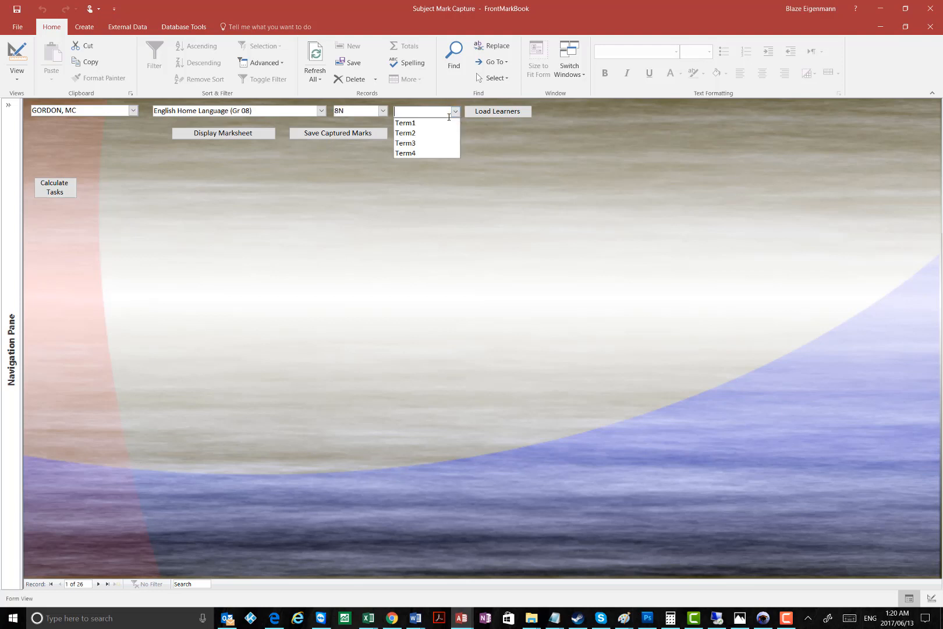
{"action": "left_click", "coordinate": [383, 112]}
{"action": "left_click", "coordinate": [386, 111]}
{"action": "left_click", "coordinate": [456, 112]}
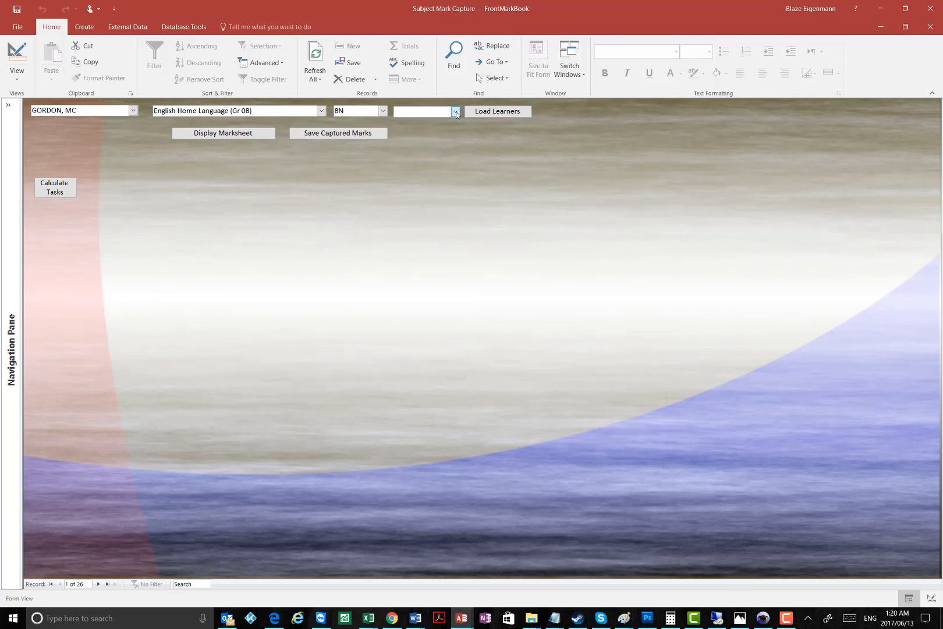
{"action": "left_click", "coordinate": [456, 112]}
{"action": "left_click", "coordinate": [424, 122]}
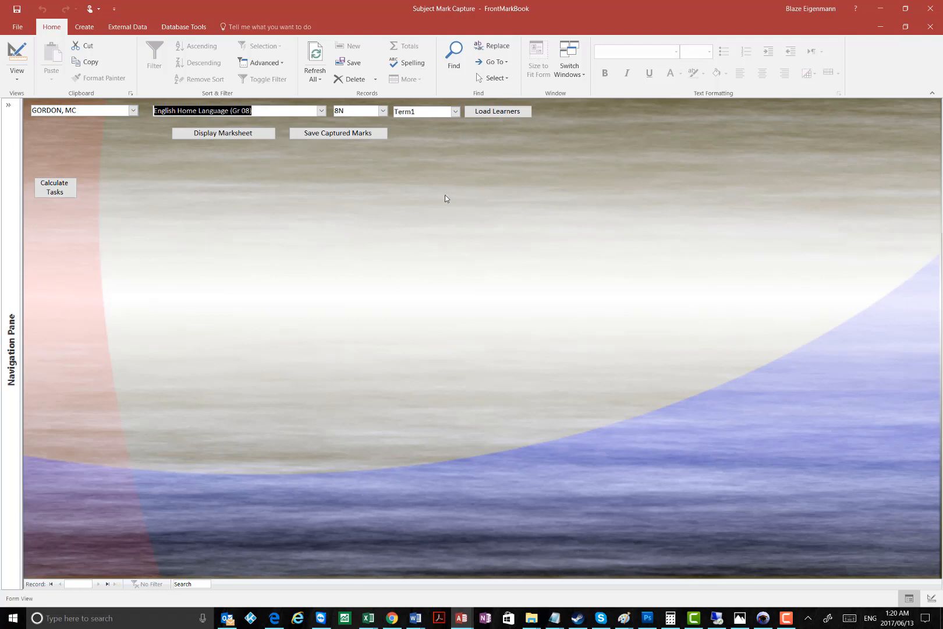
Step: Load the class's learners into the tasks and activities sheet and display the marksheet
{"action": "left_click", "coordinate": [473, 114]}
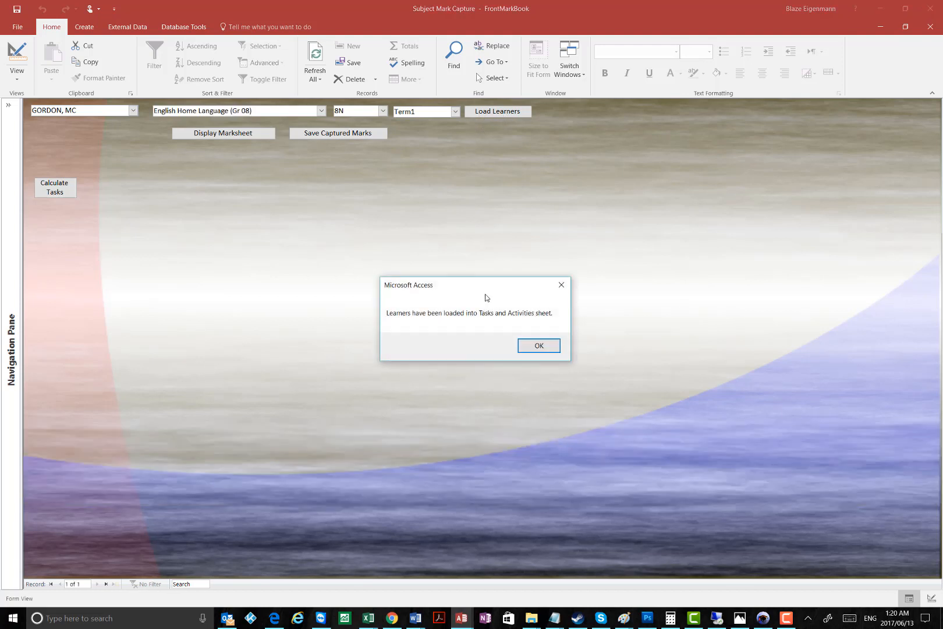
{"action": "left_click", "coordinate": [527, 344]}
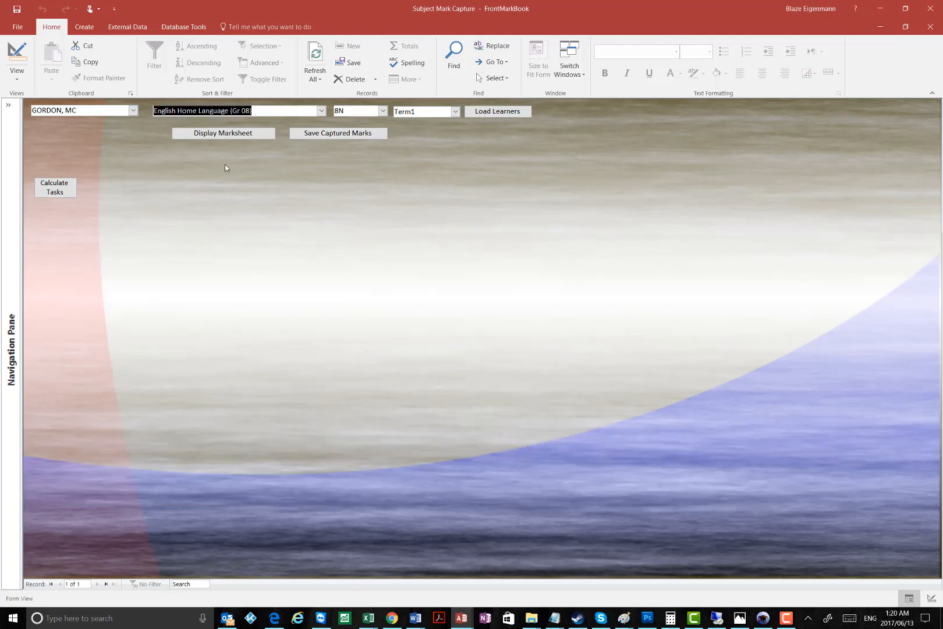
{"action": "left_click", "coordinate": [215, 133]}
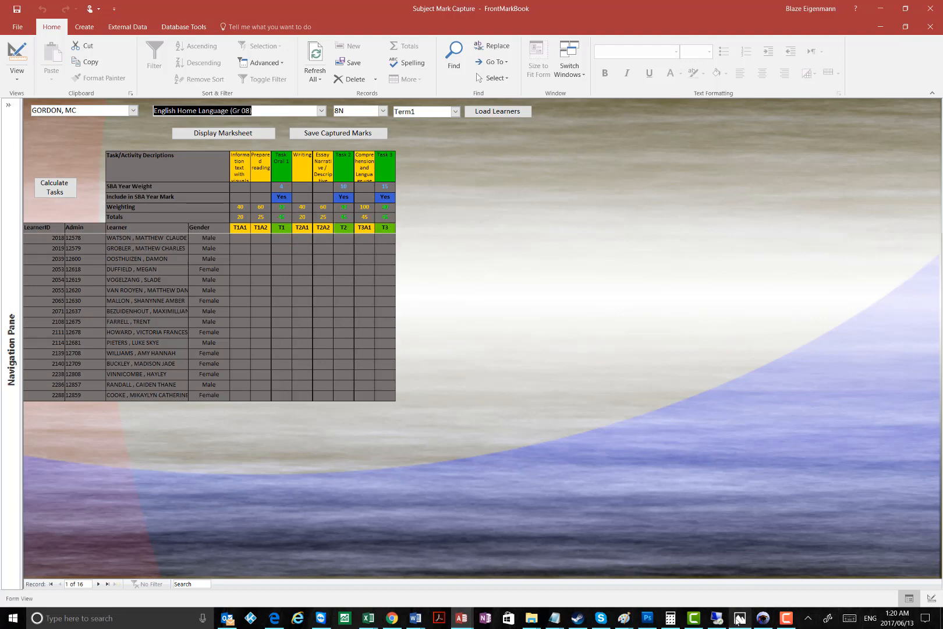
{"action": "left_click", "coordinate": [786, 617]}
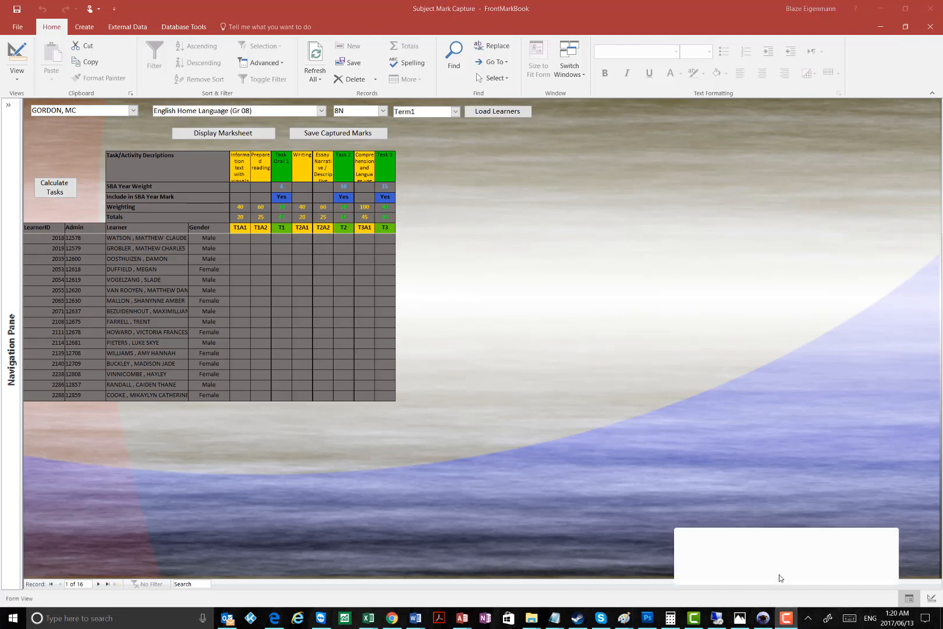
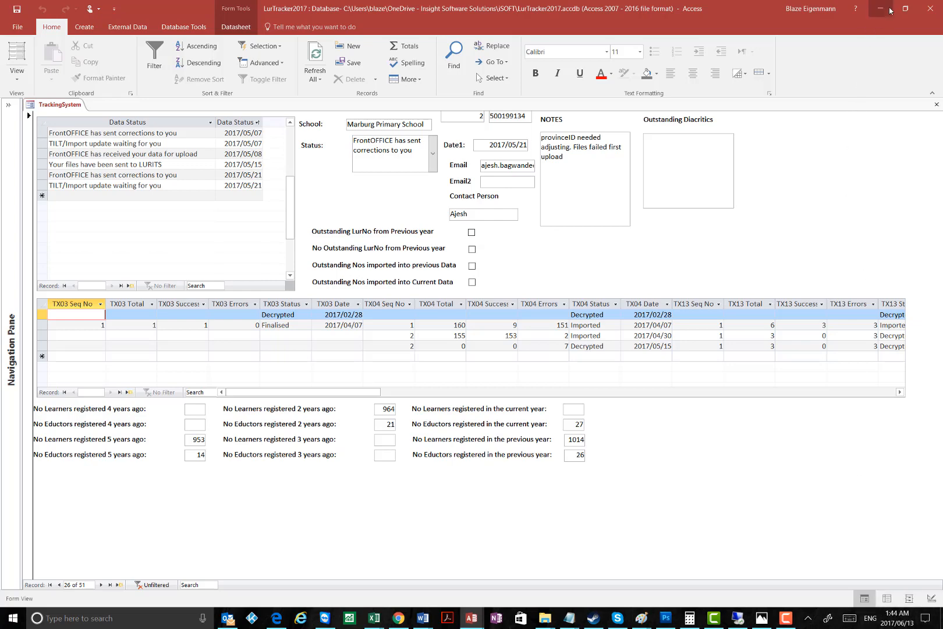
Step: Close the LurTracker2017 database and restart FrontOFFICE to apply its regional date and time format change
{"action": "left_click", "coordinate": [932, 7]}
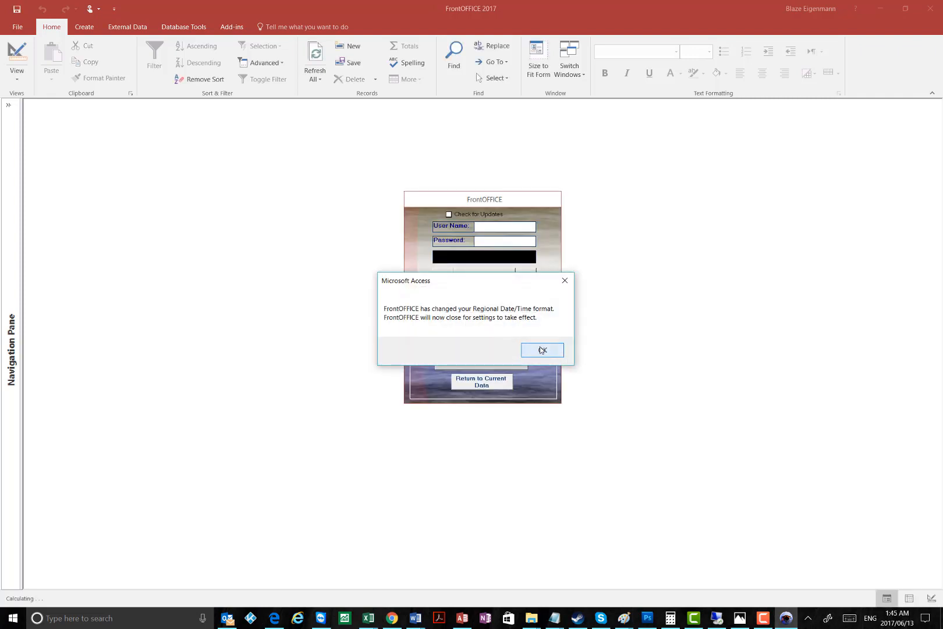
{"action": "left_click", "coordinate": [541, 350]}
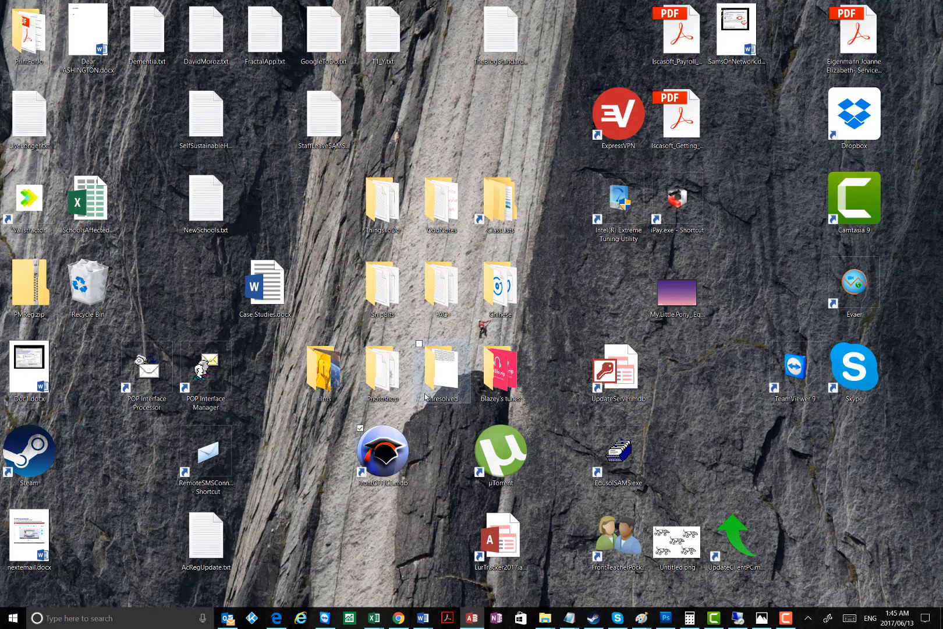
{"action": "double_click", "coordinate": [396, 442]}
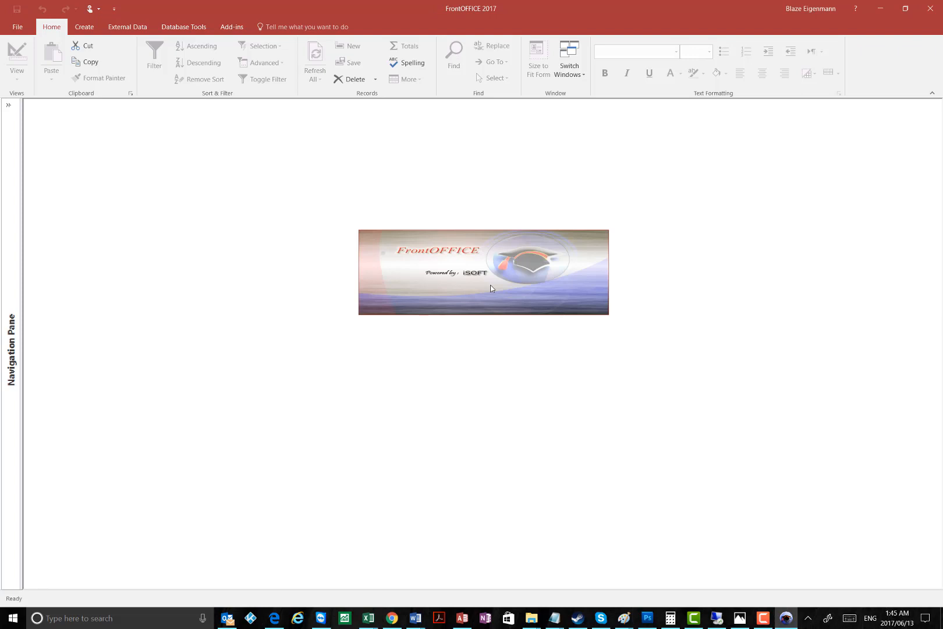
Step: Log in to FrontOFFICE with the user name isoft and the account password, and close the Daily Roll
{"action": "type", "text": "isoft"}
{"action": "key", "text": "Tab"}
{"action": "type", "text": "****"}
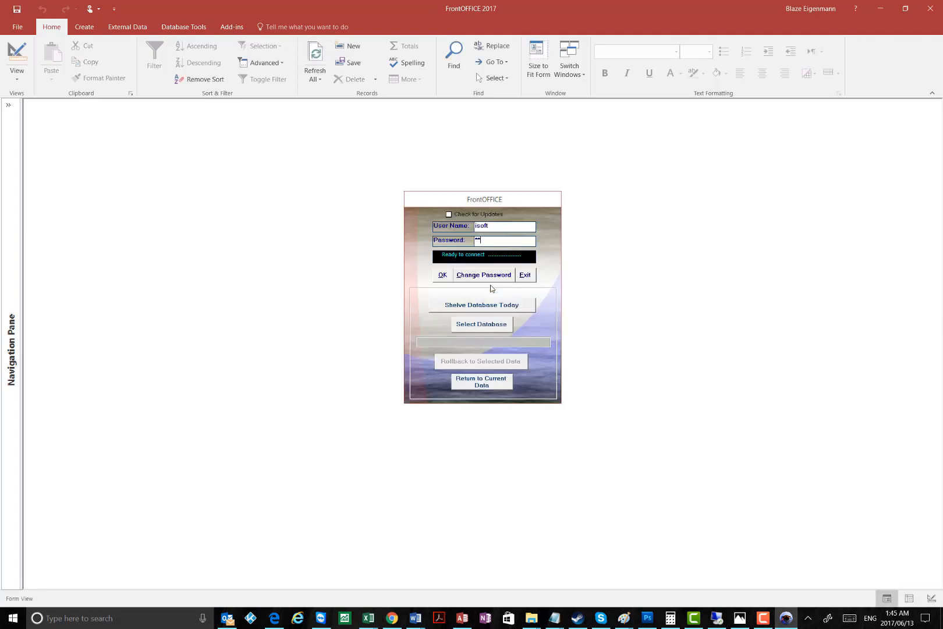
{"action": "left_click", "coordinate": [442, 275]}
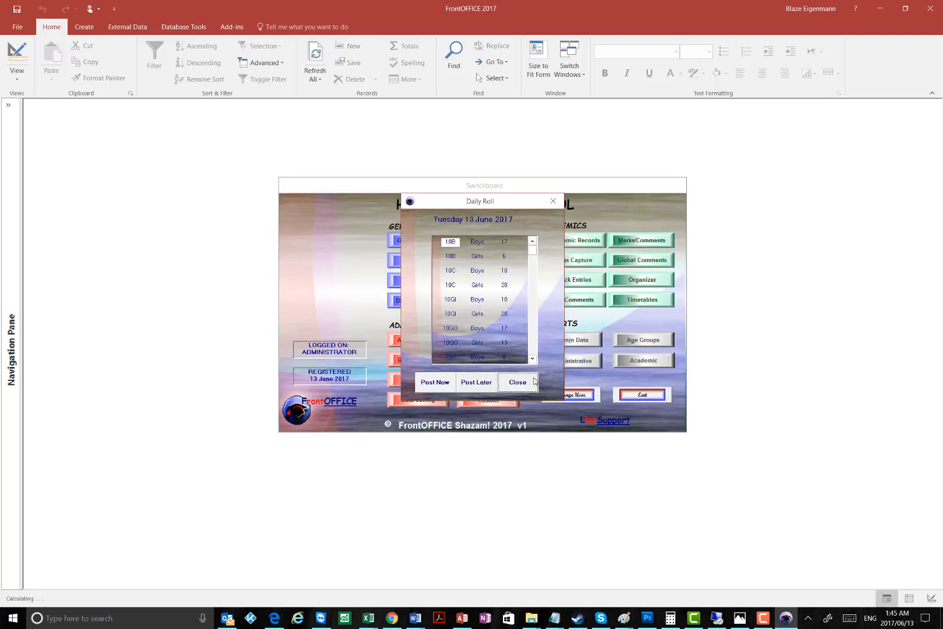
{"action": "left_click", "coordinate": [520, 381]}
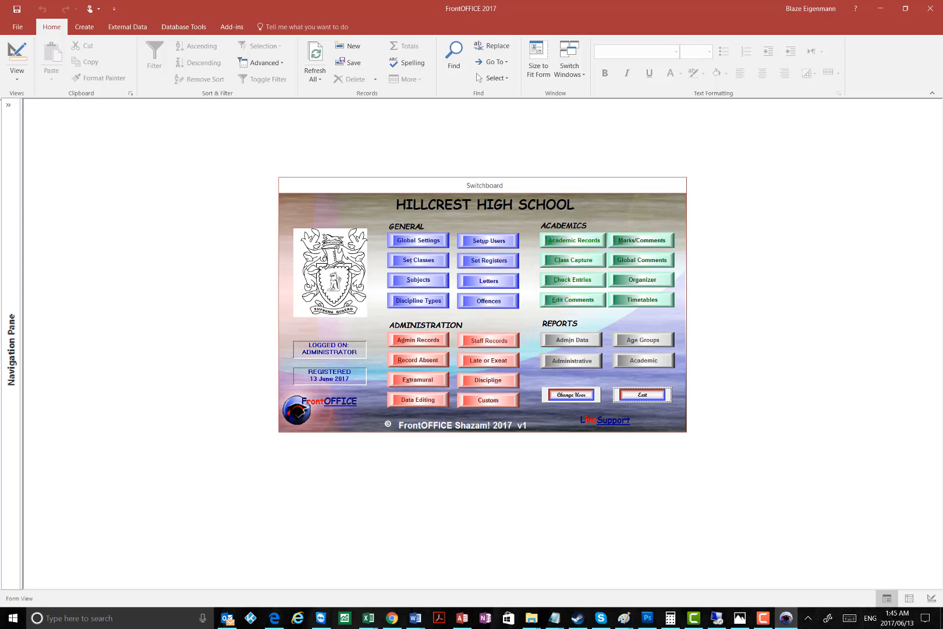
Step: Open the SAMSLearnerCassActivities table, examine the RawMark values of its records, and close the table
{"action": "left_click", "coordinate": [14, 105]}
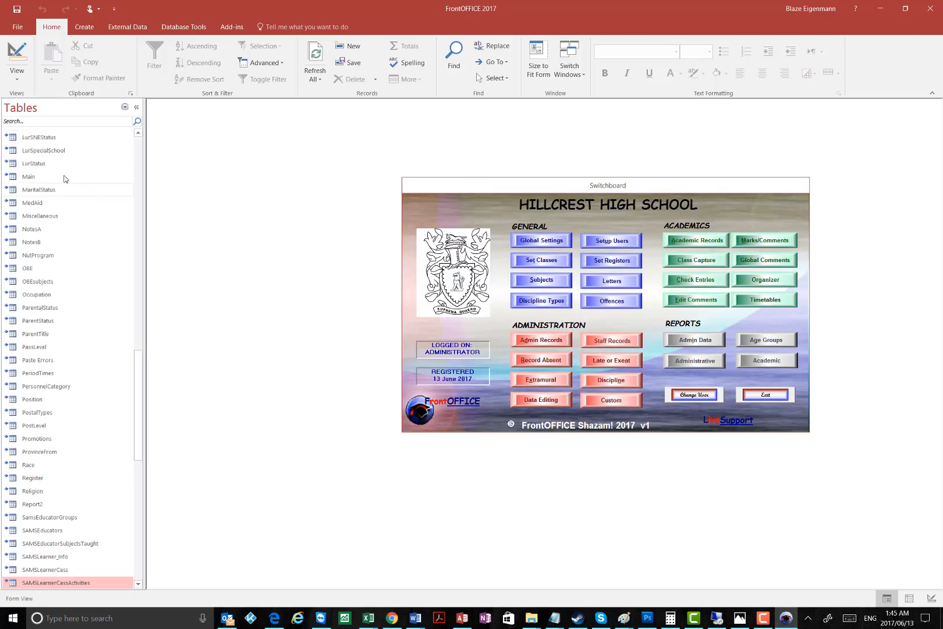
{"action": "double_click", "coordinate": [67, 581]}
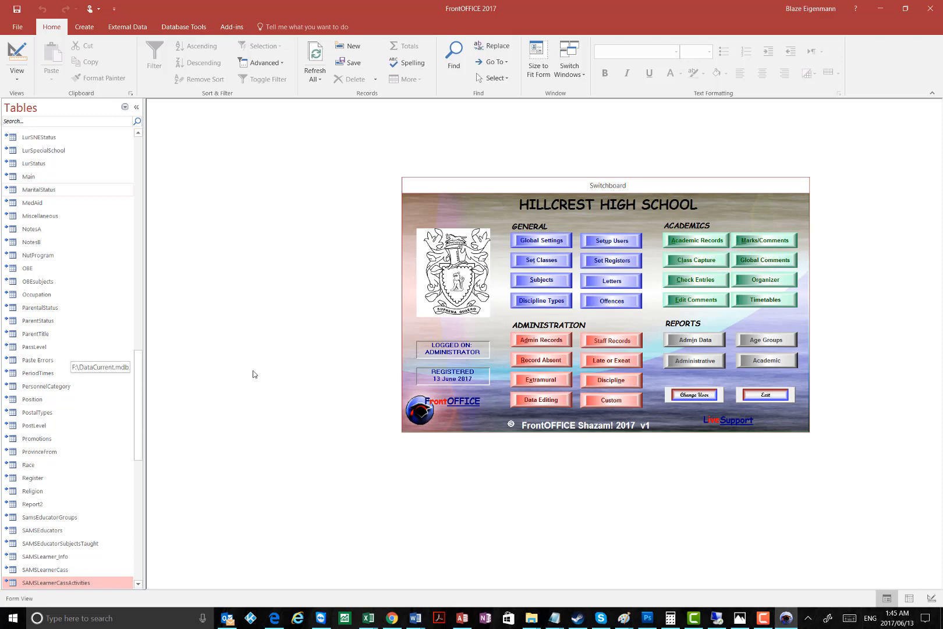
{"action": "scroll", "coordinate": [344, 250], "scroll_direction": "down", "scroll_amount": 20}
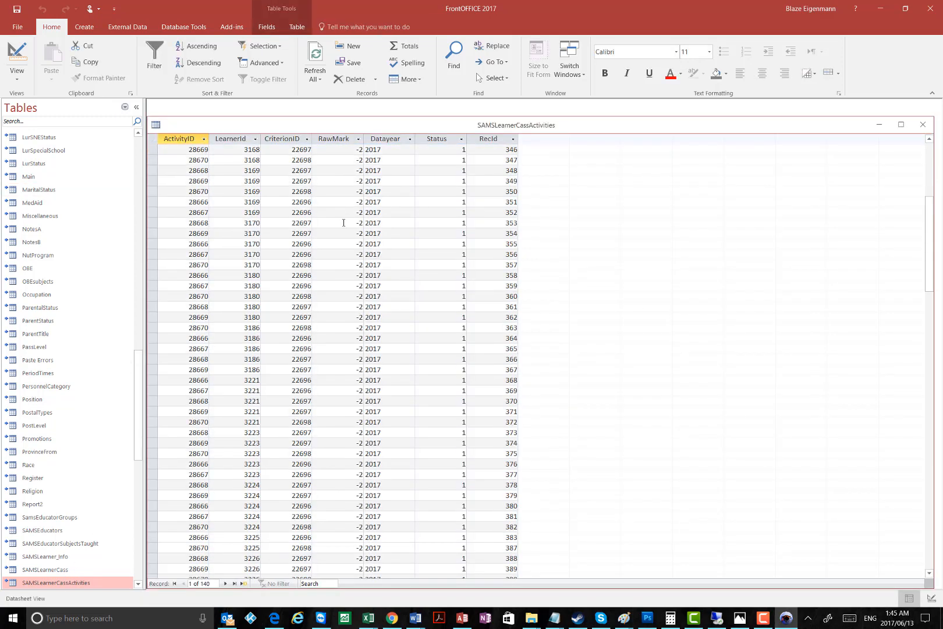
{"action": "scroll", "coordinate": [342, 251], "scroll_direction": "down", "scroll_amount": 13}
{"action": "scroll", "coordinate": [345, 254], "scroll_direction": "up", "scroll_amount": 7}
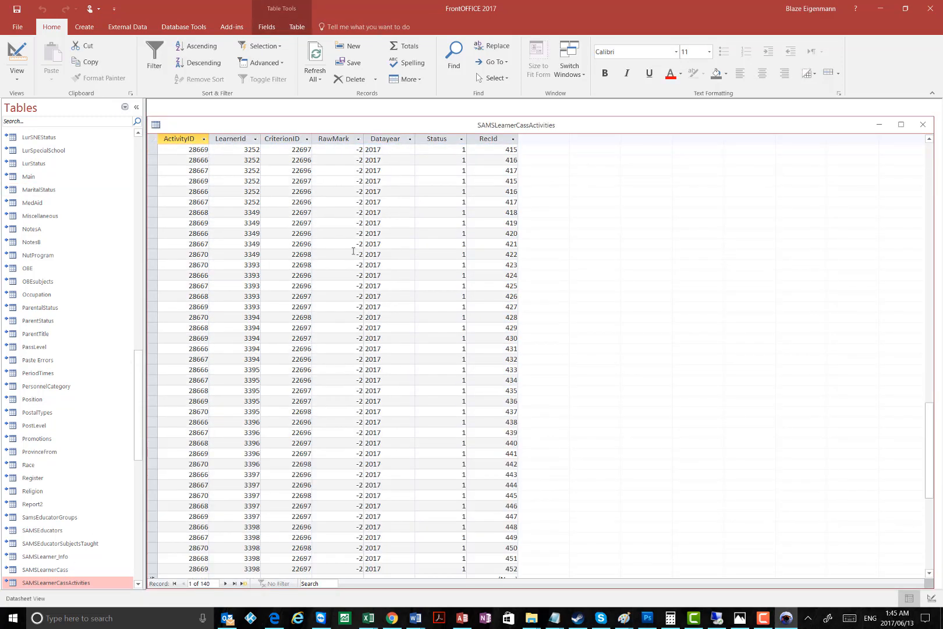
{"action": "scroll", "coordinate": [624, 222], "scroll_direction": "up", "scroll_amount": 5}
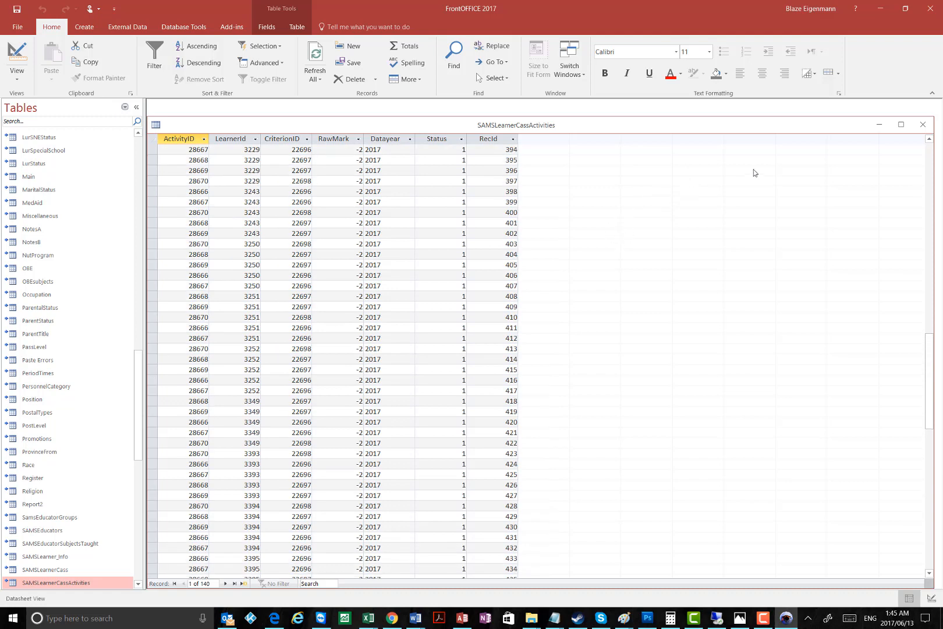
{"action": "left_click", "coordinate": [925, 126]}
Step: Open the LearnerCass table to examine its Mark column, close it and collapse the table list
{"action": "left_click_drag", "start_coordinate": [138, 391], "coordinate": [143, 287]}
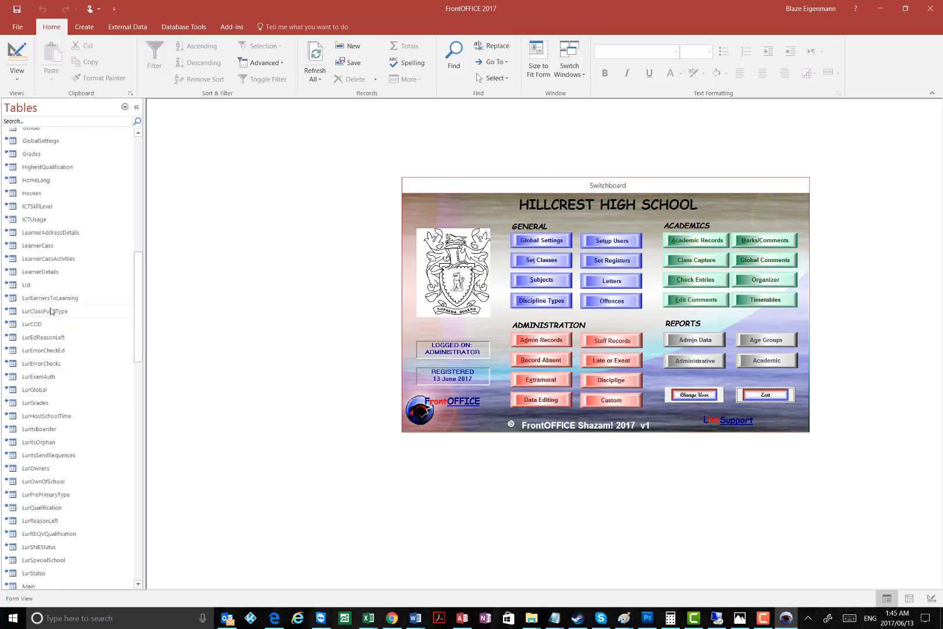
{"action": "left_click", "coordinate": [52, 247]}
{"action": "double_click", "coordinate": [51, 246]}
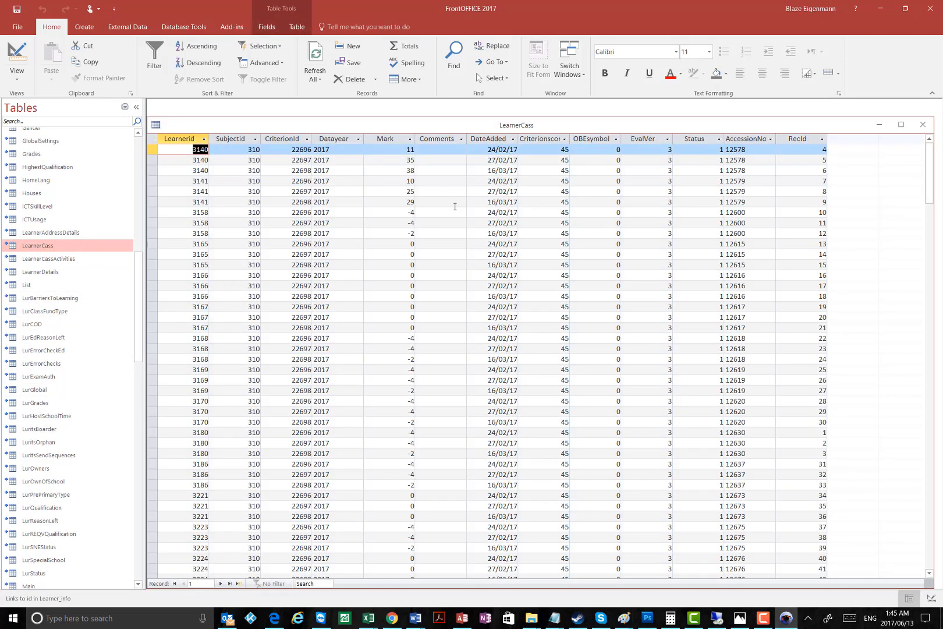
{"action": "left_click", "coordinate": [386, 138]}
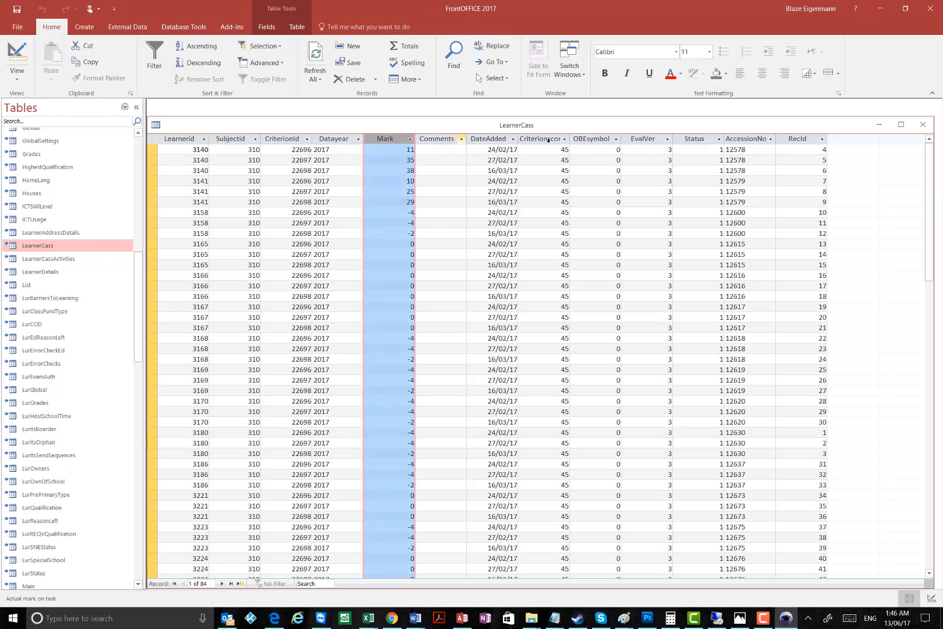
{"action": "left_click", "coordinate": [923, 124]}
{"action": "left_click", "coordinate": [136, 107]}
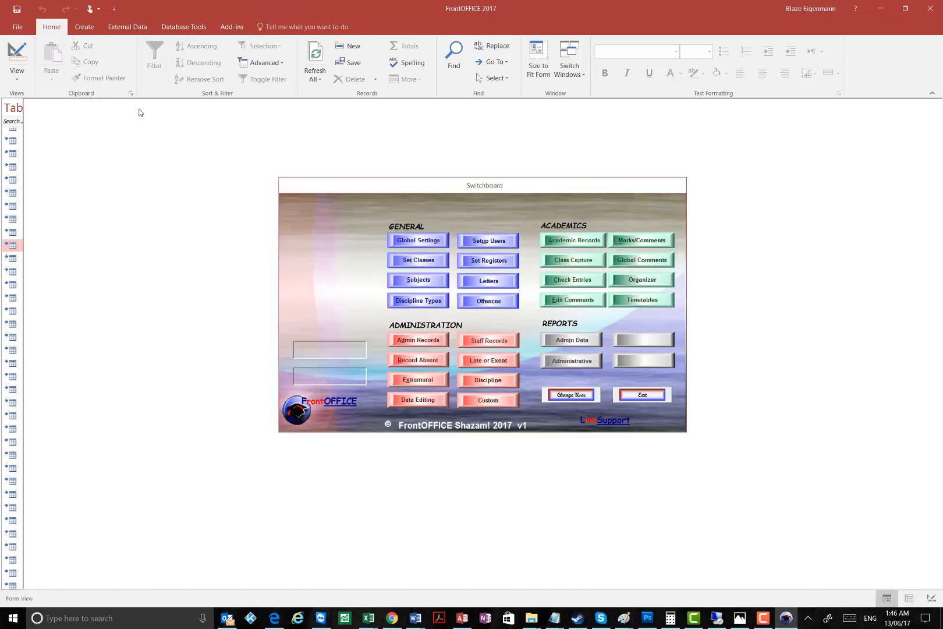
Step: Open the LURITS/SAMS extra settings from Global Settings, move that window aside and bring the Switchboard forward
{"action": "left_click", "coordinate": [420, 240]}
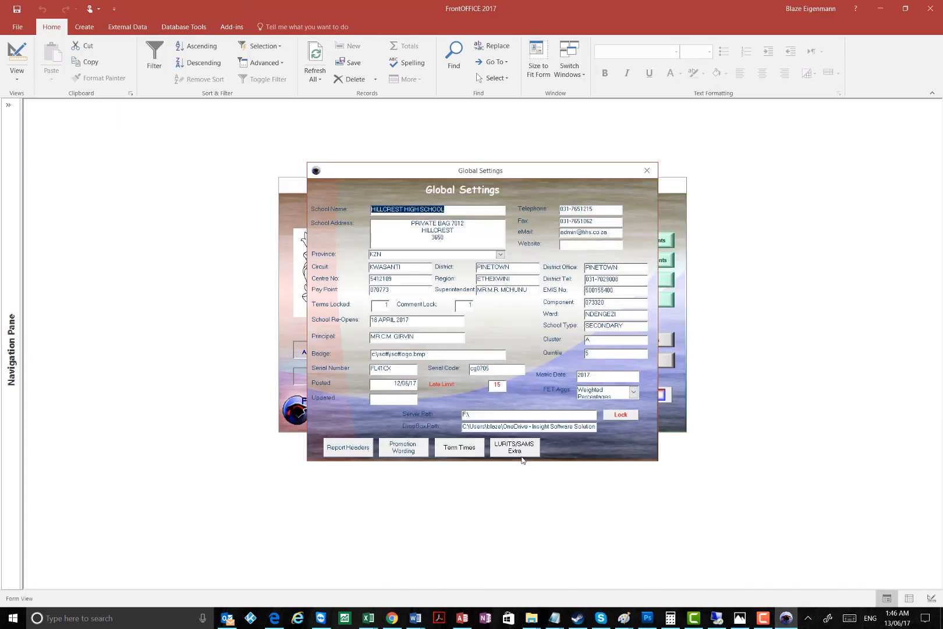
{"action": "left_click", "coordinate": [515, 448]}
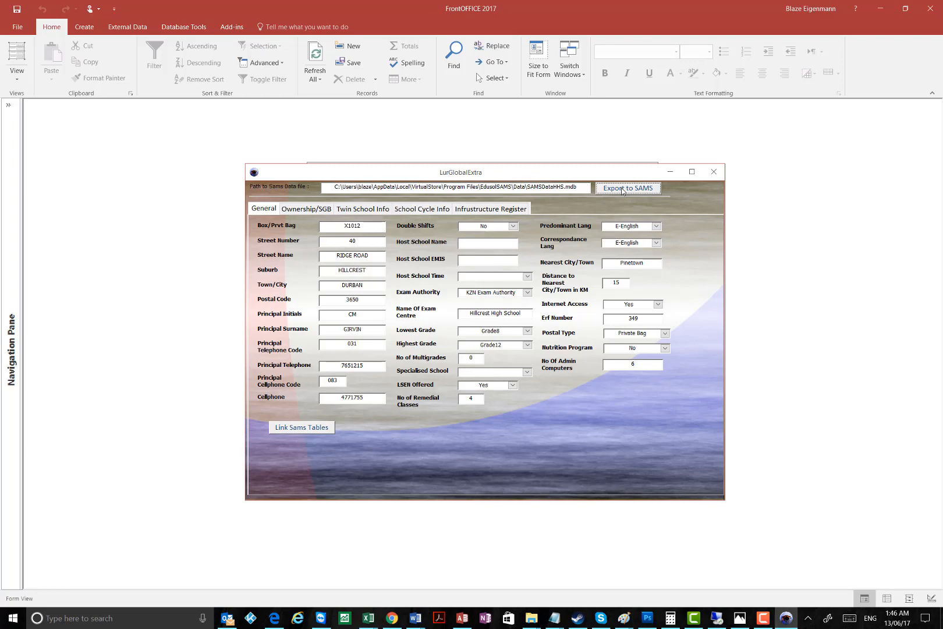
{"action": "mouse_move", "coordinate": [553, 176]}
{"action": "left_mouse_down"}
{"action": "mouse_move", "coordinate": [557, 160]}
{"action": "mouse_move", "coordinate": [563, 166]}
{"action": "left_mouse_up"}
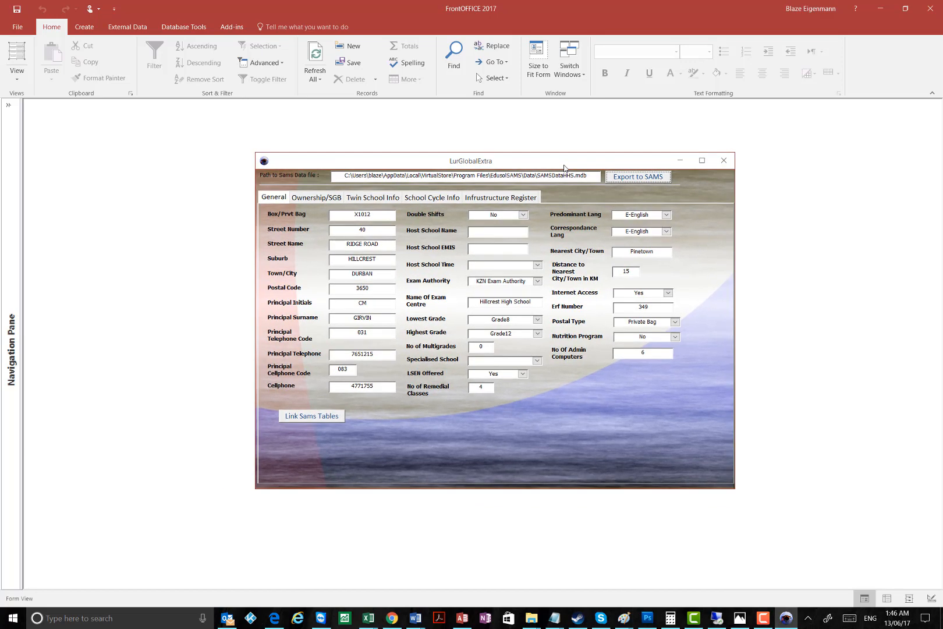
{"action": "left_click_drag", "start_coordinate": [564, 168], "coordinate": [480, 231]}
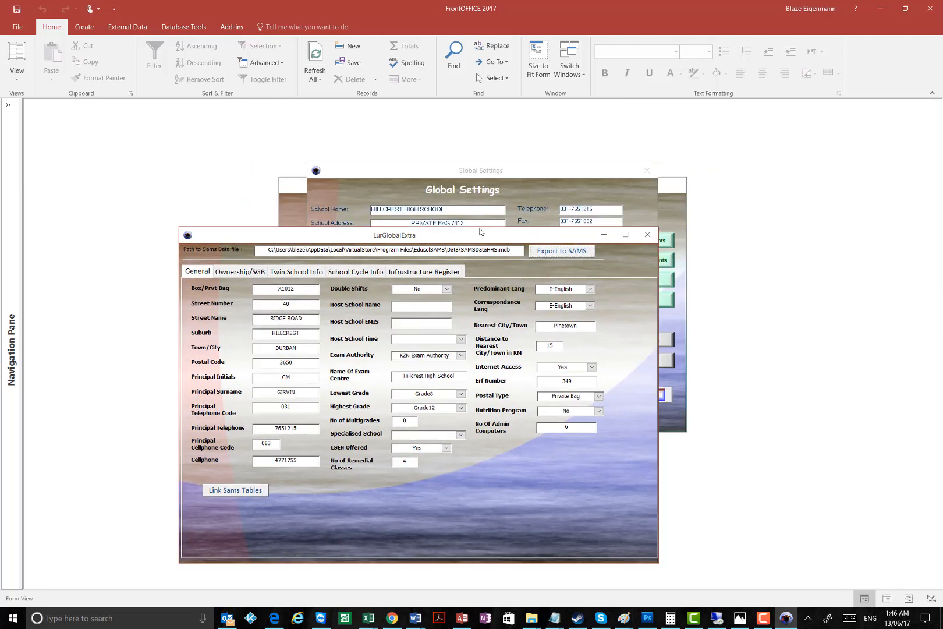
{"action": "left_click", "coordinate": [297, 185]}
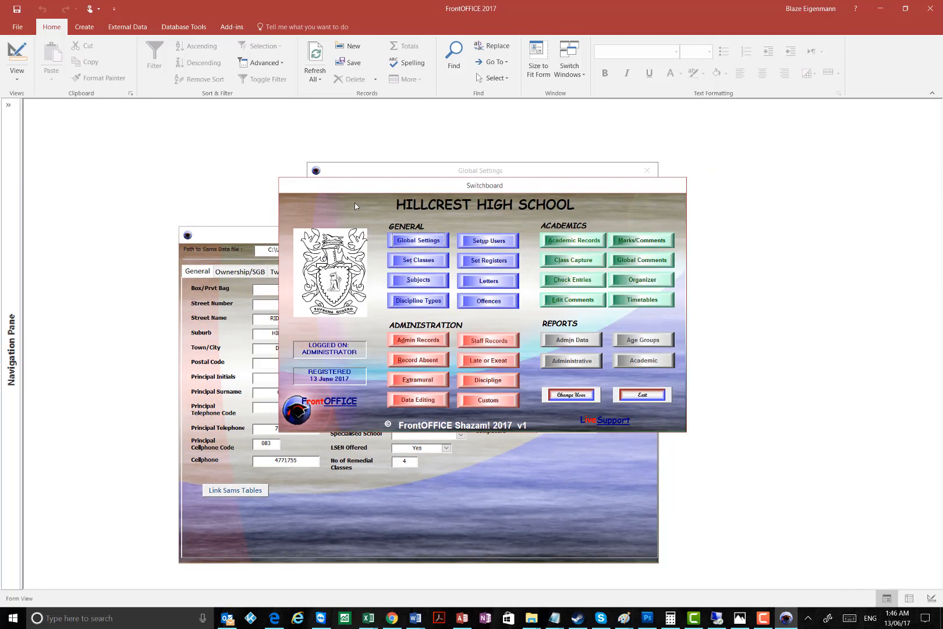
Step: Change the FrontOFFICE user by logging in as isoft with the account password, and close the Daily Roll
{"action": "left_click", "coordinate": [574, 396]}
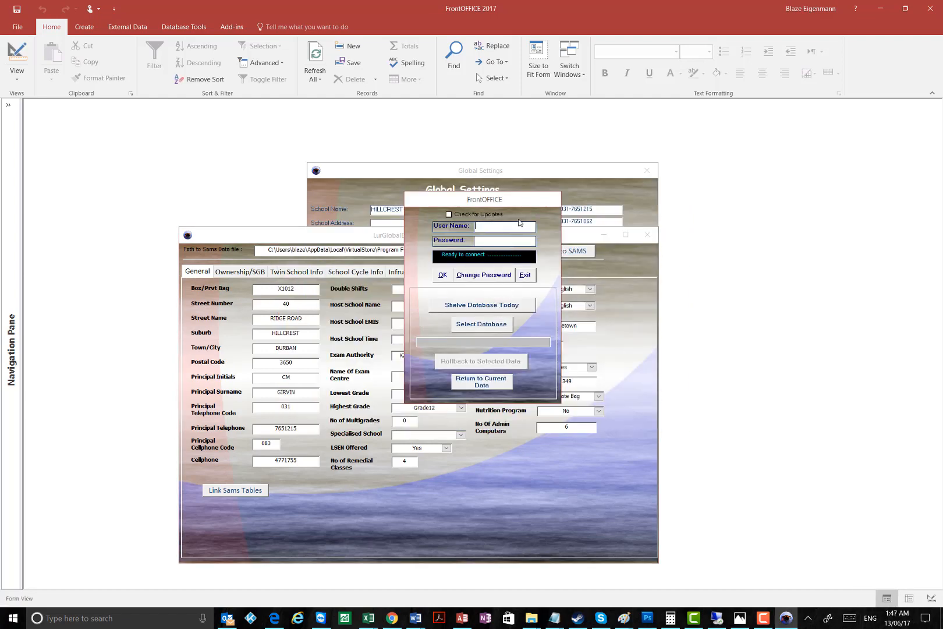
{"action": "type", "text": "isoft"}
{"action": "key", "text": "Tab"}
{"action": "type", "text": "****"}
{"action": "left_click", "coordinate": [443, 276]}
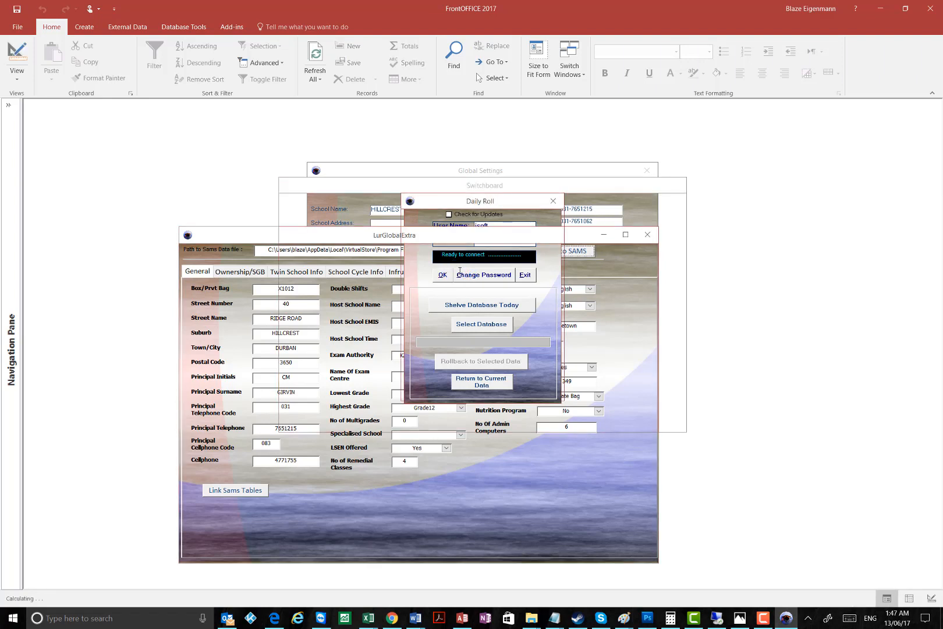
{"action": "left_click", "coordinate": [517, 383]}
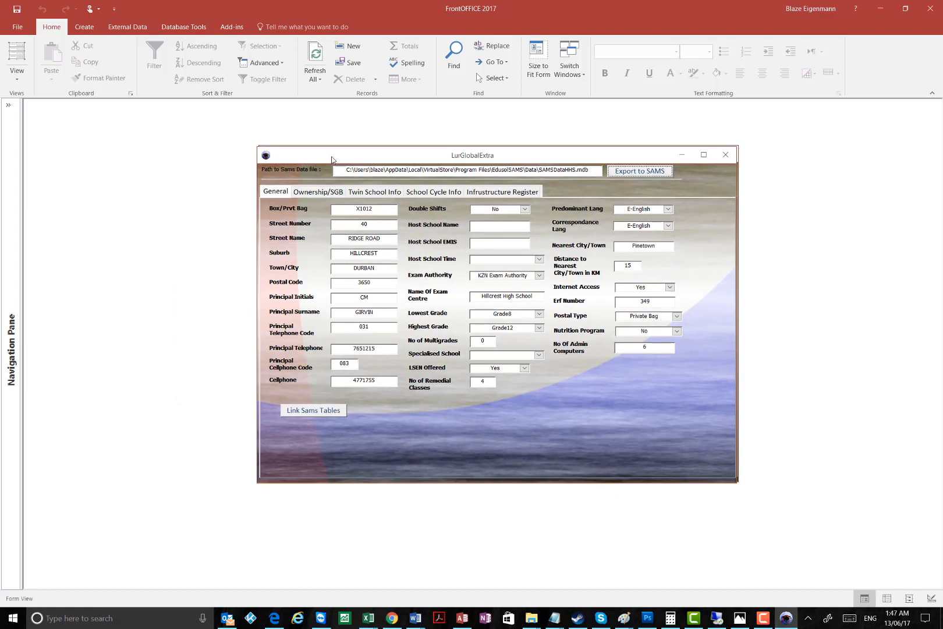
Step: Export the FrontOFFICE data to the SAMSDataHHS.mdb file and exit the export log
{"action": "left_click_drag", "start_coordinate": [331, 157], "coordinate": [327, 169]}
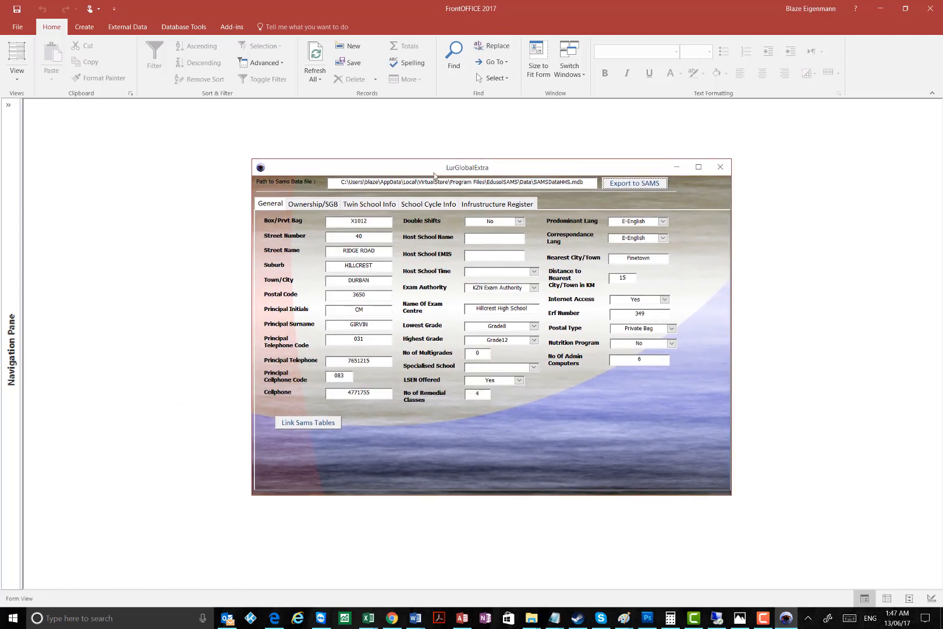
{"action": "left_click", "coordinate": [634, 184]}
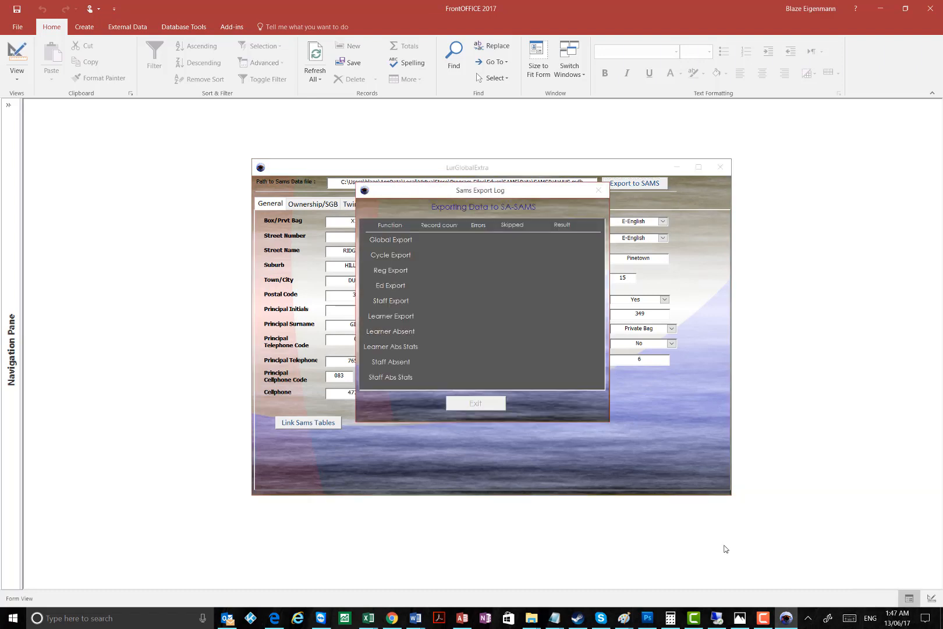
{"action": "mouse_move", "coordinate": [765, 622]}
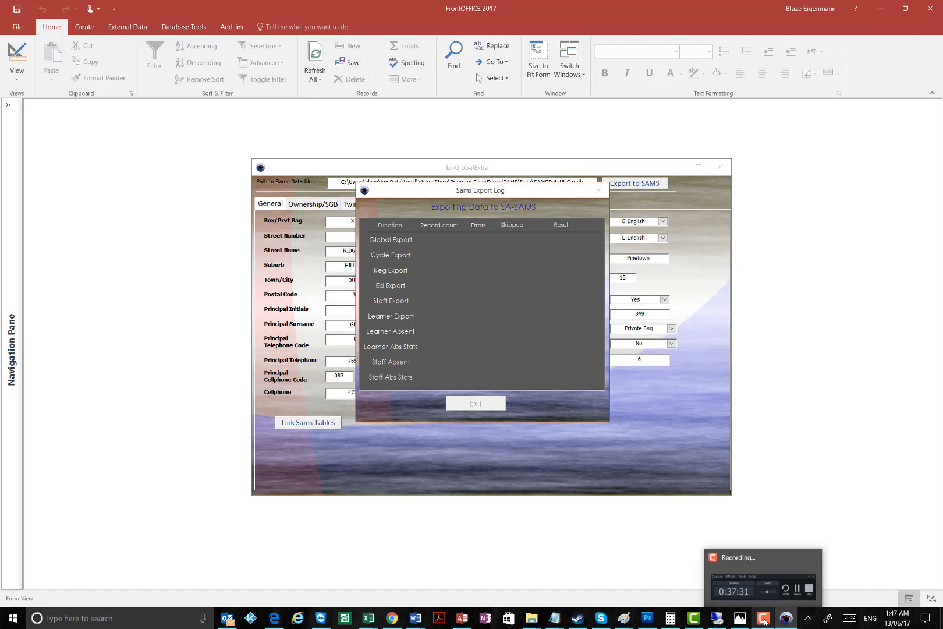
{"action": "left_click", "coordinate": [765, 622]}
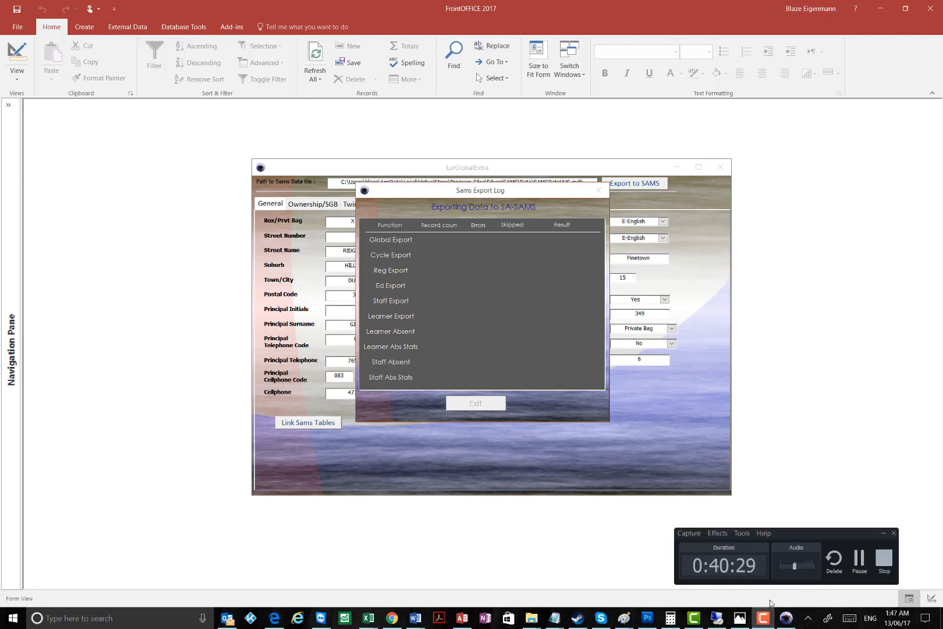
{"action": "left_click", "coordinate": [860, 559]}
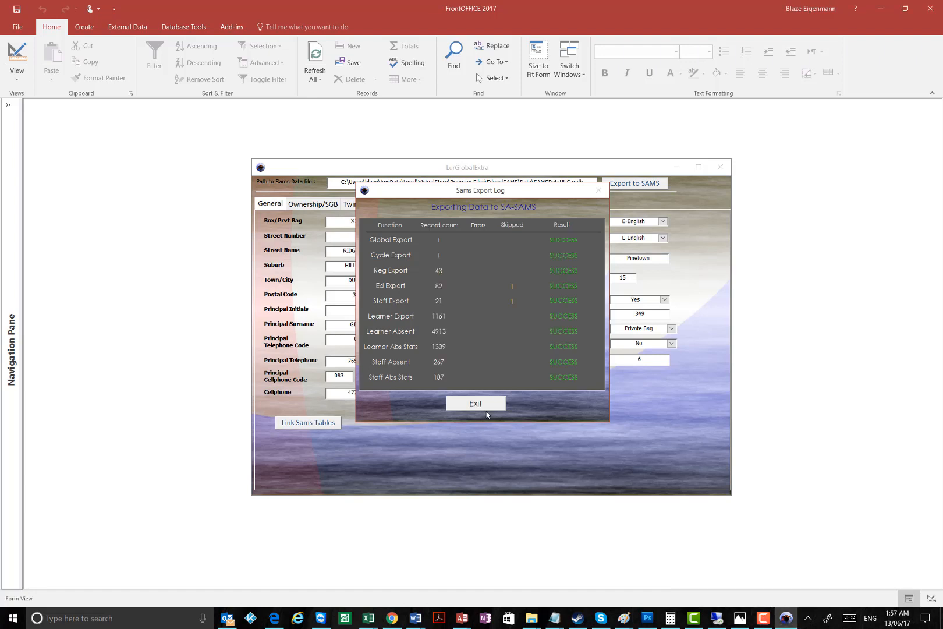
{"action": "left_click", "coordinate": [484, 402]}
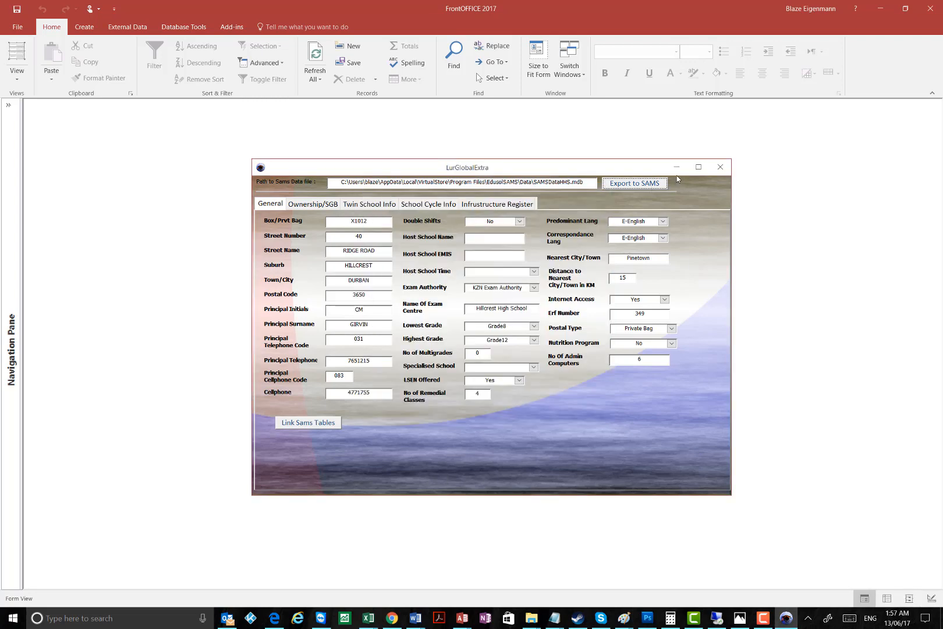
Step: Close the LURITS/SAMS extra settings, exit FrontOFFICE and minimize the iSOFT folder window
{"action": "left_click", "coordinate": [720, 167]}
{"action": "left_click", "coordinate": [644, 396]}
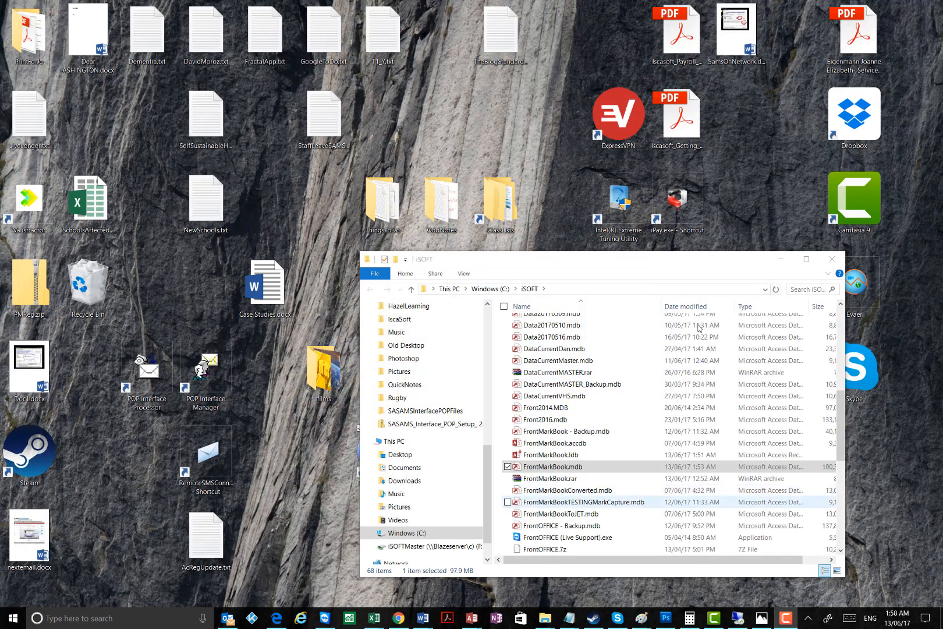
{"action": "left_click", "coordinate": [781, 259]}
Step: Launch SA-SAMS from the desktop, accept the short date format message and open the SAMSDataHHS database
{"action": "left_click", "coordinate": [616, 464]}
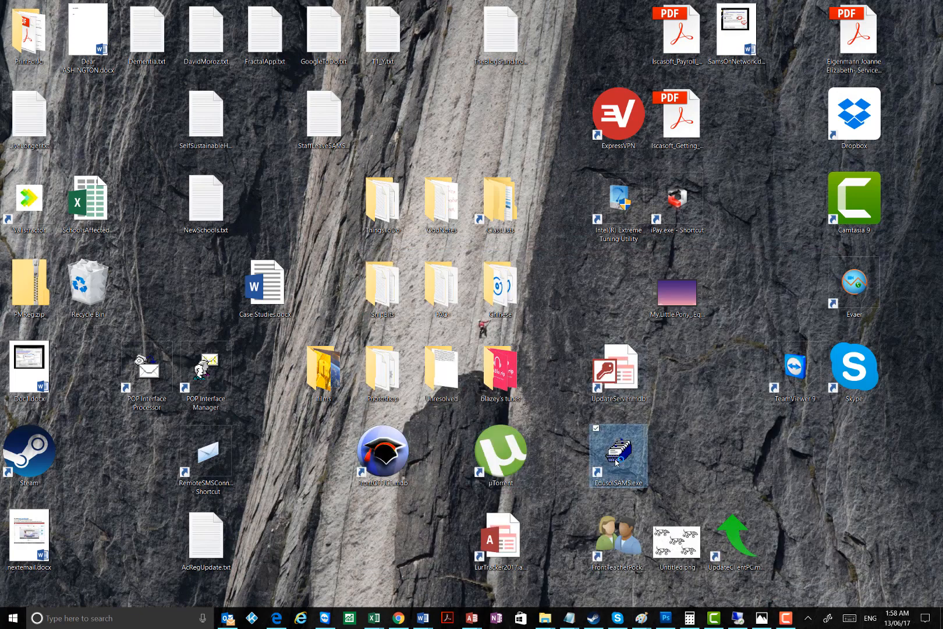
{"action": "double_click", "coordinate": [616, 463]}
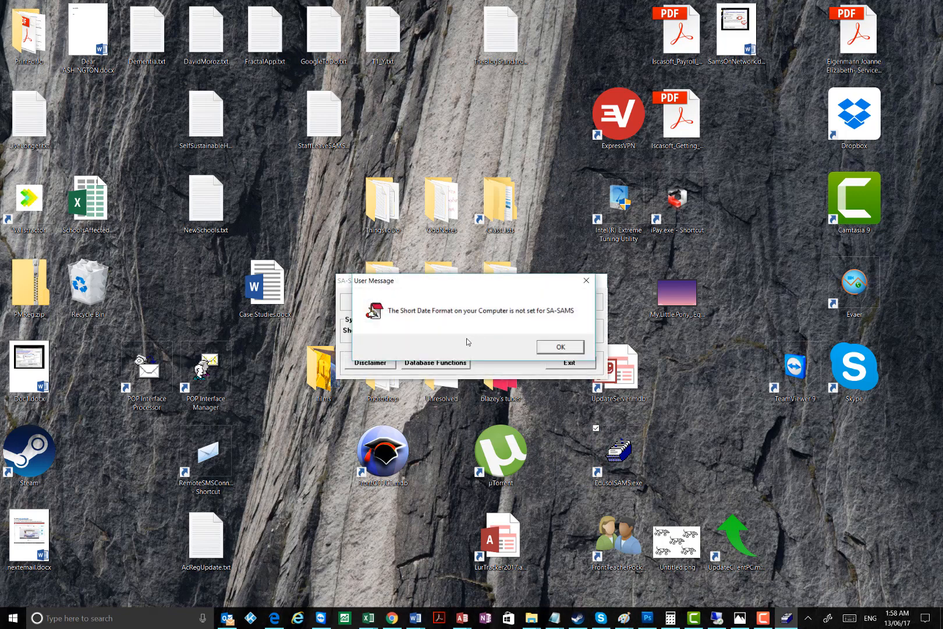
{"action": "left_click", "coordinate": [557, 346]}
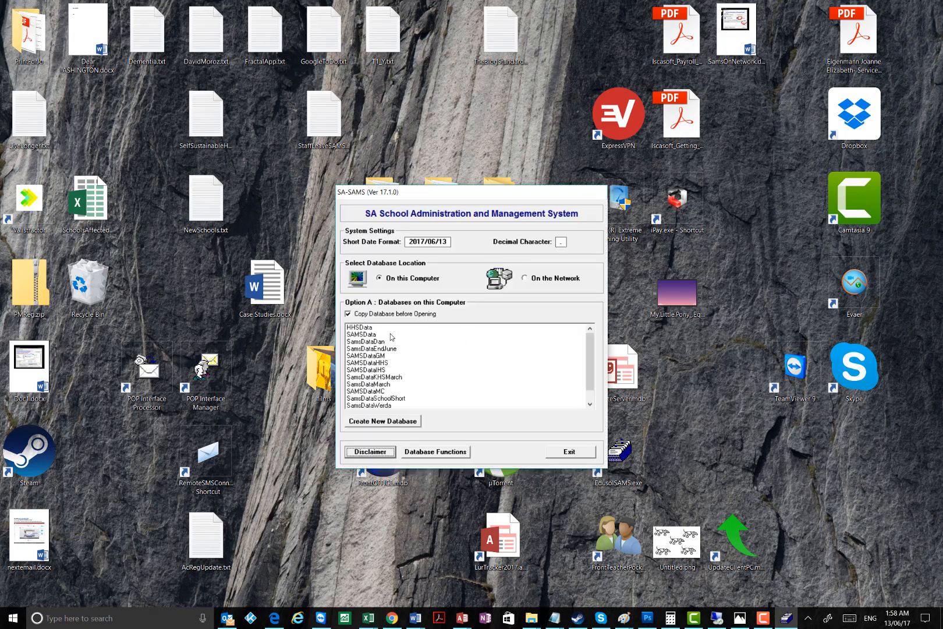
{"action": "left_click", "coordinate": [373, 362]}
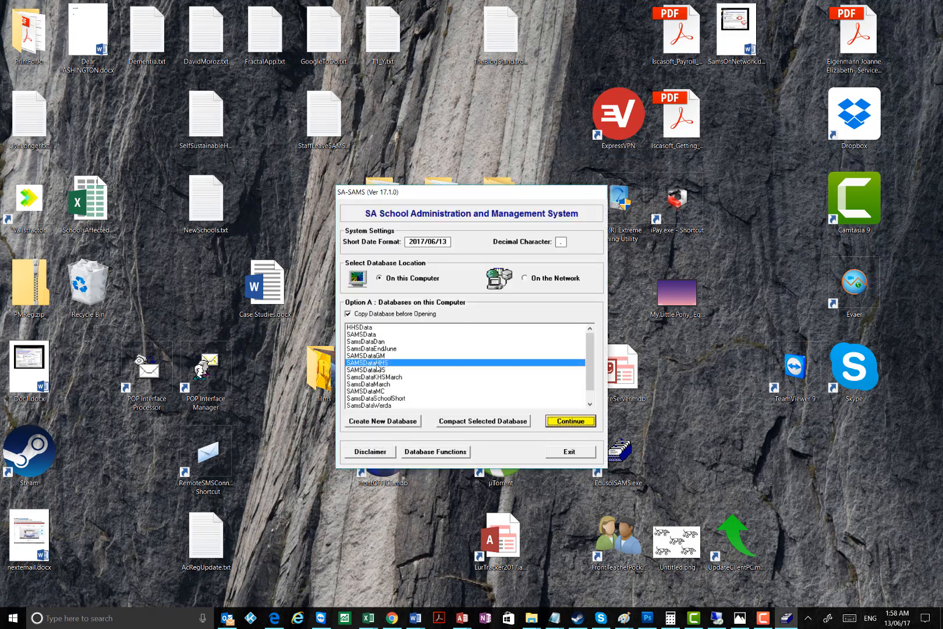
{"action": "left_click", "coordinate": [571, 425]}
Step: Log in to SA-SAMS with the user name administrator and the account password, and continue to the main menu
{"action": "type", "text": "administrator"}
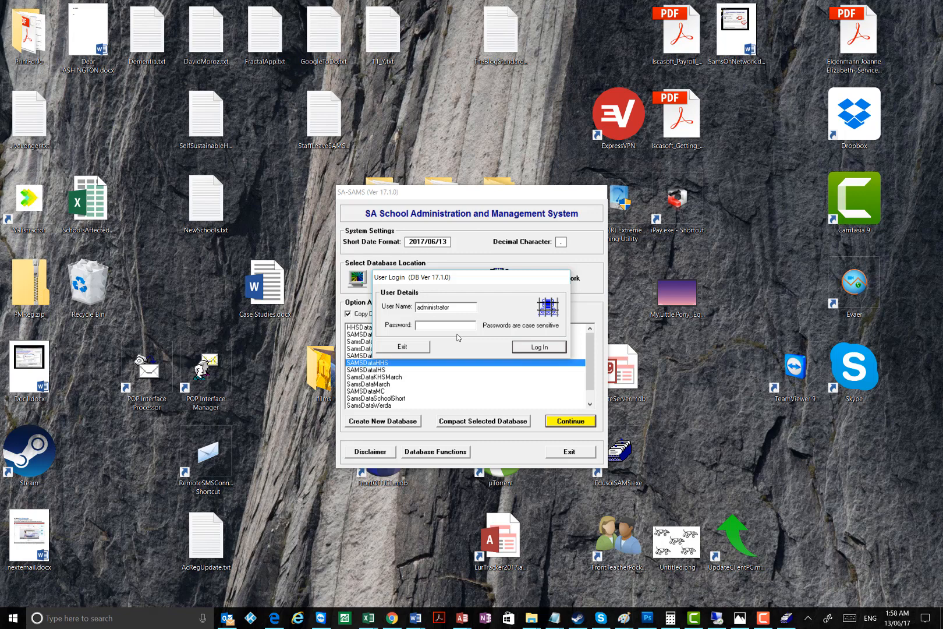
{"action": "key", "text": "Tab"}
{"action": "type", "text": "**"}
{"action": "left_click", "coordinate": [562, 348]}
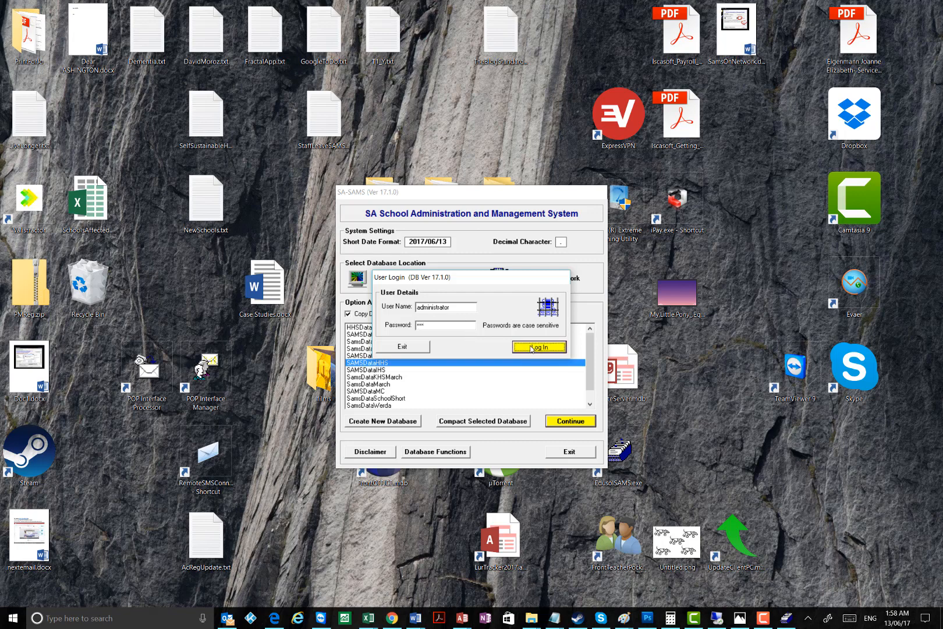
{"action": "left_click", "coordinate": [570, 422]}
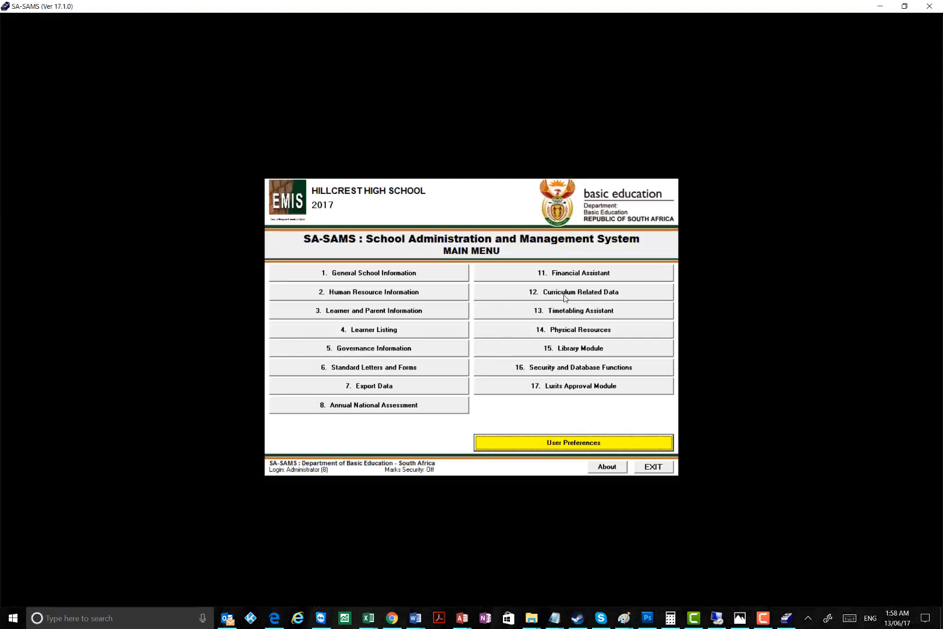
Step: Load the Term 1 learner task assessments for Grade 08 English Home Language, class 8N, from Curriculum Related Data
{"action": "left_click", "coordinate": [564, 296]}
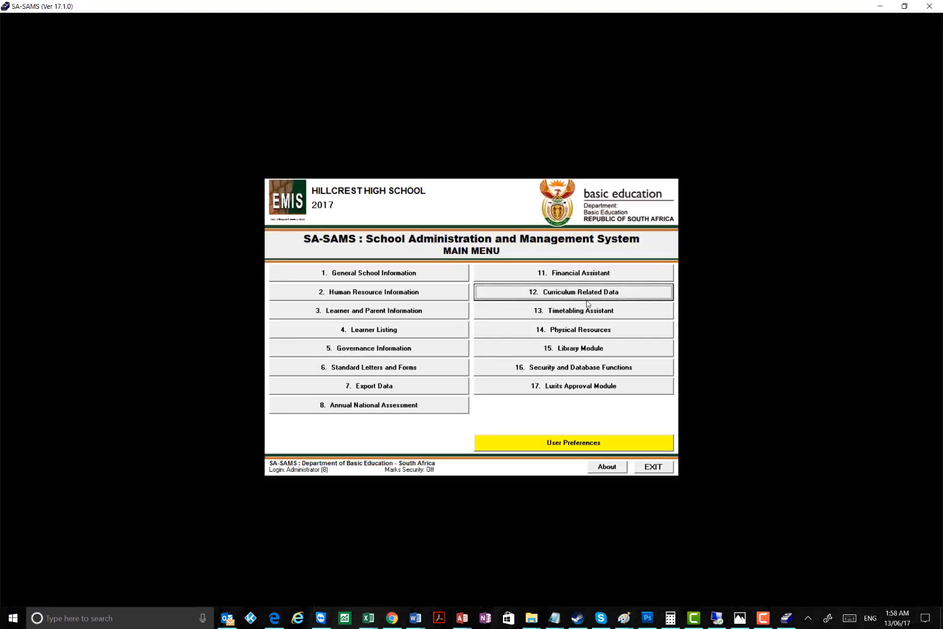
{"action": "left_click", "coordinate": [572, 293]}
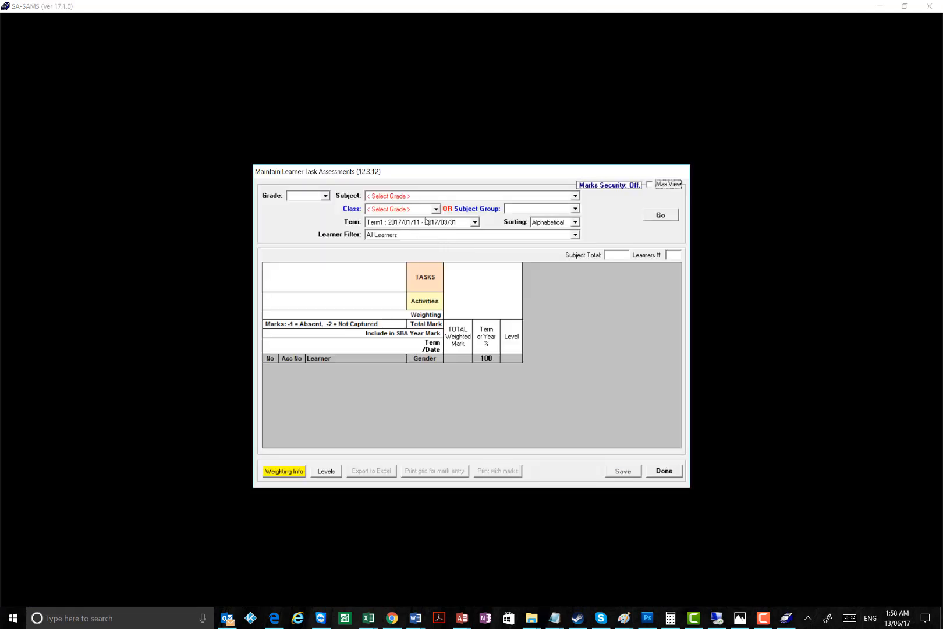
{"action": "left_click", "coordinate": [325, 195]}
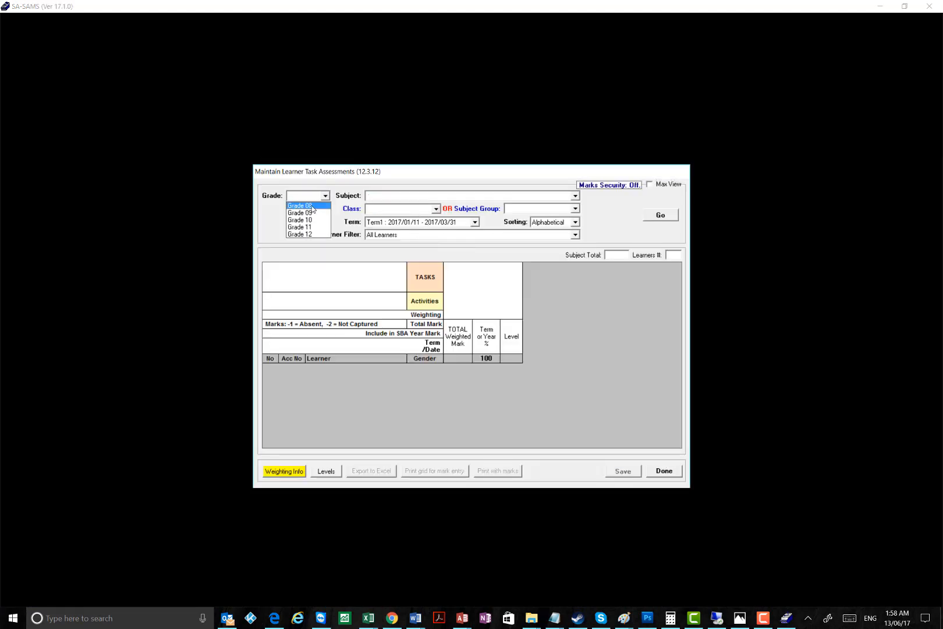
{"action": "left_click", "coordinate": [314, 206]}
{"action": "left_click", "coordinate": [574, 196]}
{"action": "scroll", "coordinate": [466, 203], "scroll_direction": "up", "scroll_amount": 1}
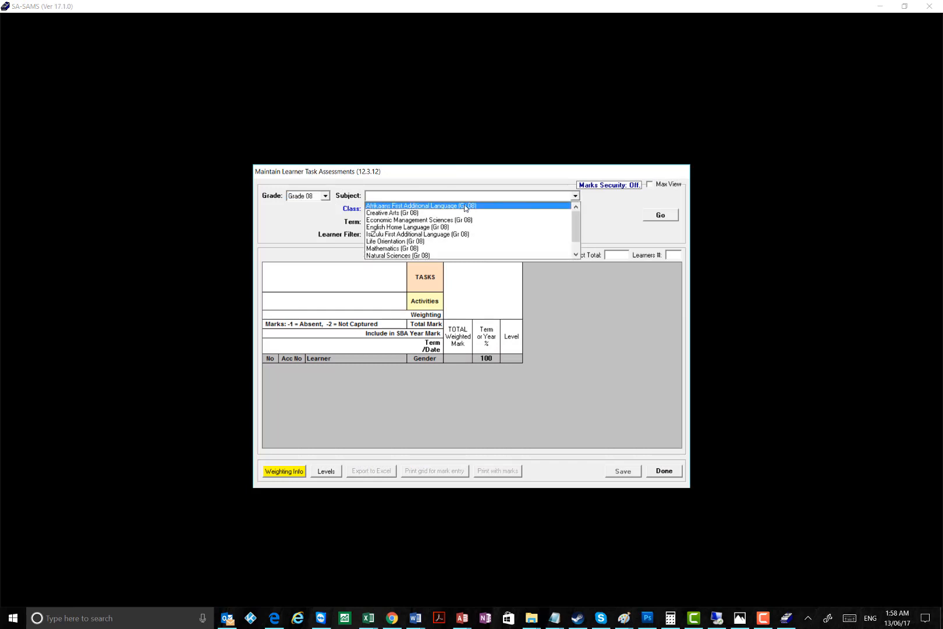
{"action": "left_click", "coordinate": [419, 226]}
{"action": "left_click", "coordinate": [435, 209]}
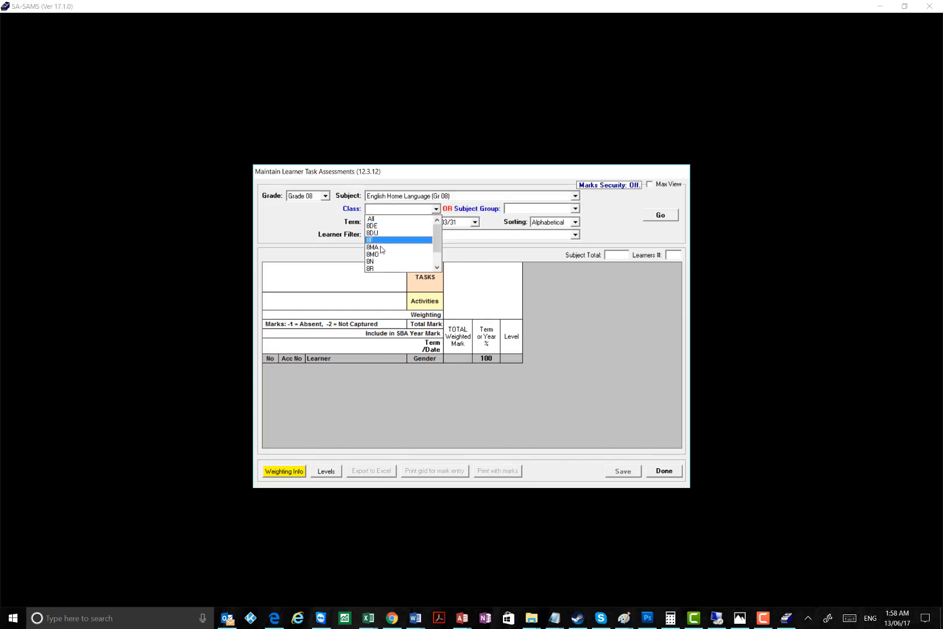
{"action": "left_click", "coordinate": [378, 261]}
{"action": "left_click", "coordinate": [655, 218]}
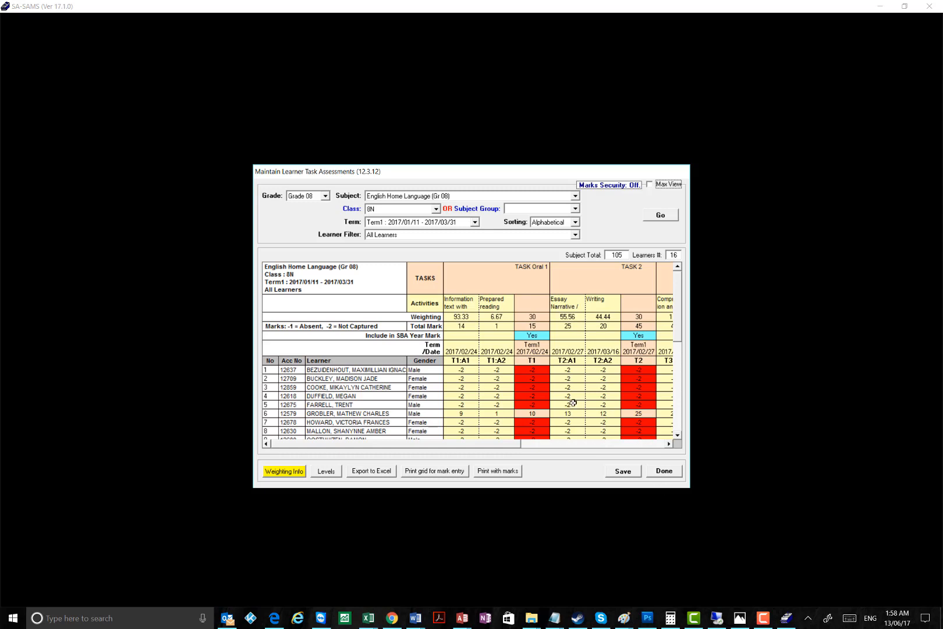
Step: Examine the exported task marks, totals and levels of all learners in the class 8N assessment grid
{"action": "scroll", "coordinate": [573, 402], "scroll_direction": "down", "scroll_amount": 2}
{"action": "scroll", "coordinate": [567, 403], "scroll_direction": "down", "scroll_amount": 2}
{"action": "scroll", "coordinate": [527, 406], "scroll_direction": "down", "scroll_amount": 2}
{"action": "scroll", "coordinate": [526, 405], "scroll_direction": "down", "scroll_amount": 6}
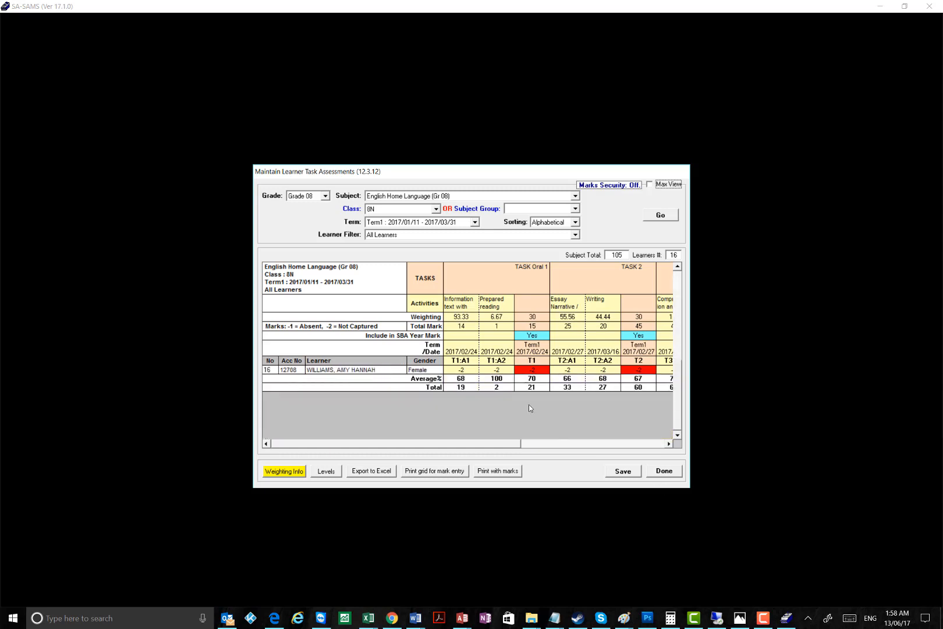
{"action": "scroll", "coordinate": [528, 406], "scroll_direction": "up", "scroll_amount": 3}
{"action": "scroll", "coordinate": [559, 372], "scroll_direction": "right", "scroll_amount": 4}
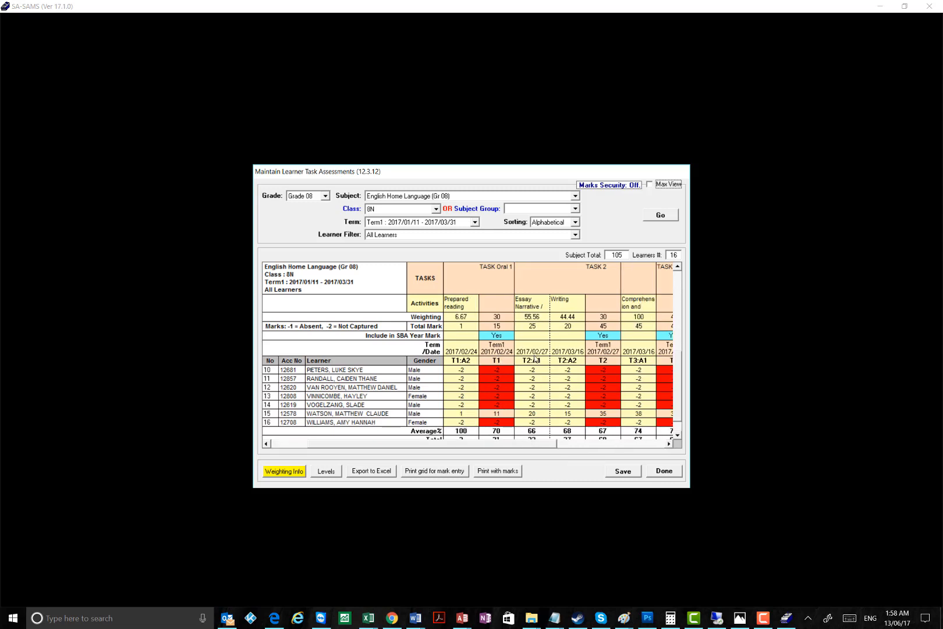
{"action": "scroll", "coordinate": [608, 385], "scroll_direction": "down", "scroll_amount": 3}
{"action": "scroll", "coordinate": [607, 386], "scroll_direction": "up", "scroll_amount": 10}
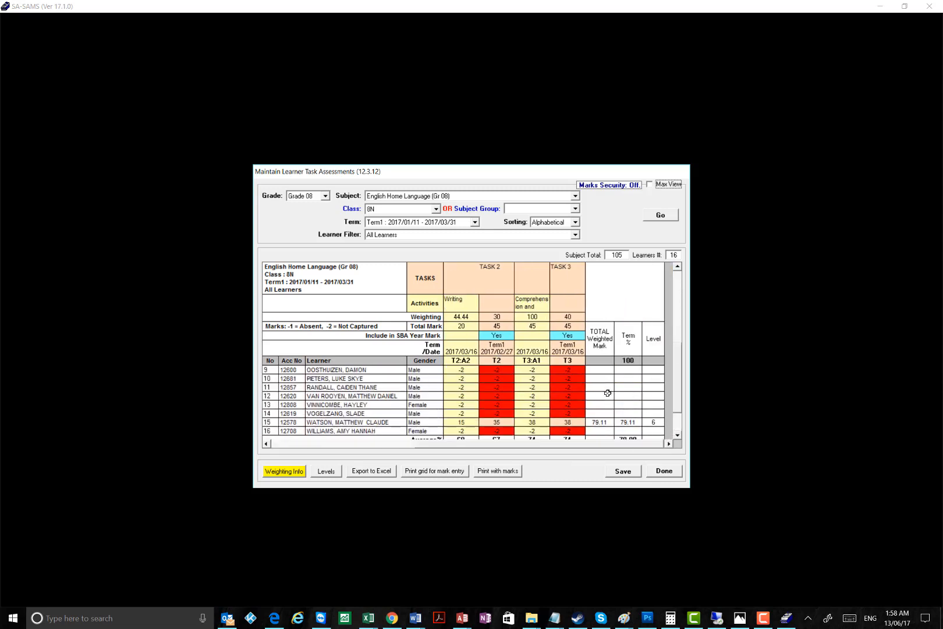
{"action": "scroll", "coordinate": [607, 381], "scroll_direction": "down", "scroll_amount": 5}
{"action": "scroll", "coordinate": [608, 382], "scroll_direction": "up", "scroll_amount": 5}
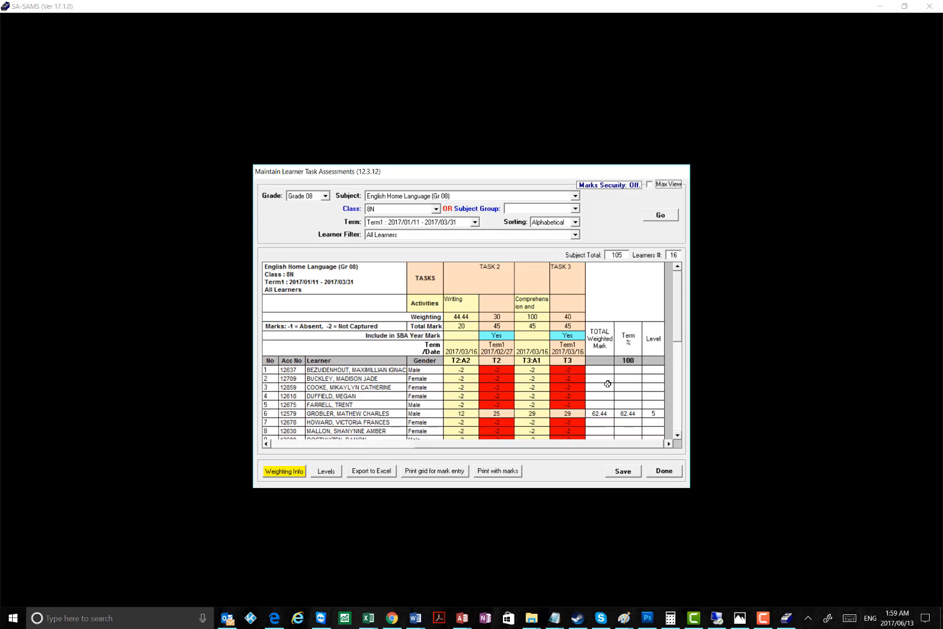
{"action": "left_click", "coordinate": [537, 415]}
Step: Close the learner task assessments, exit SA-SAMS and start FrontOFFICE again from the desktop
{"action": "left_click", "coordinate": [674, 474]}
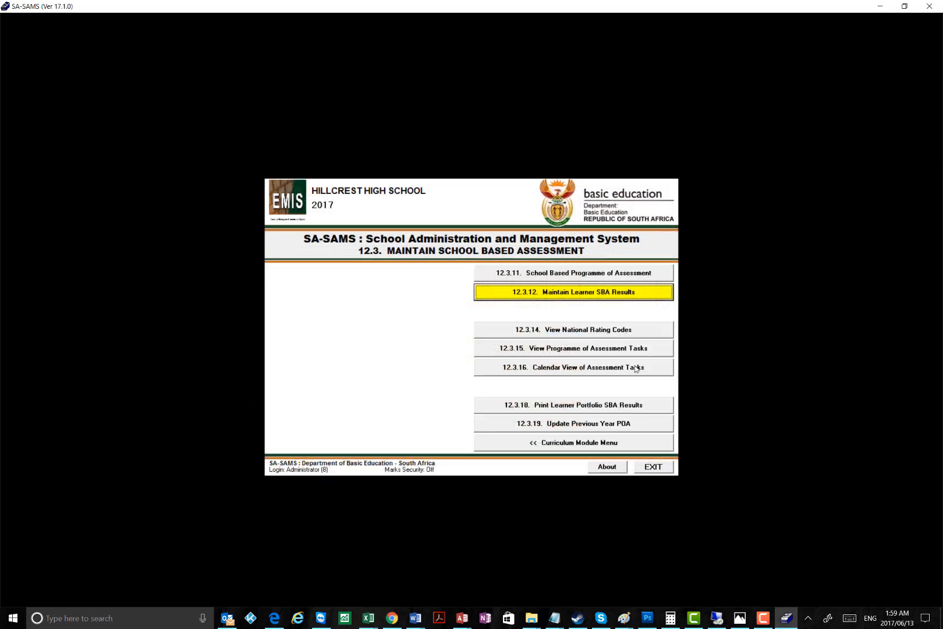
{"action": "left_click", "coordinate": [652, 469]}
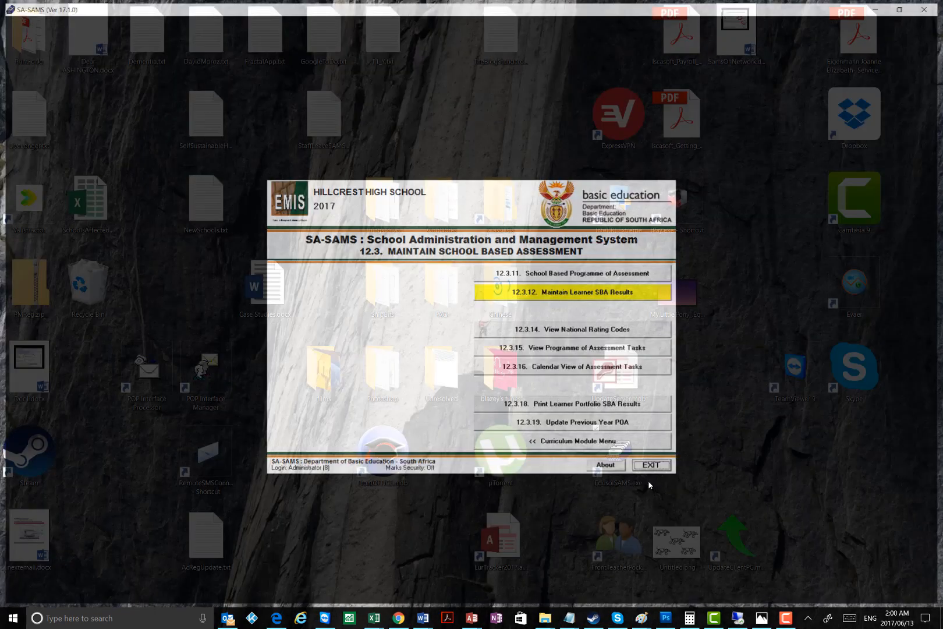
{"action": "double_click", "coordinate": [390, 486]}
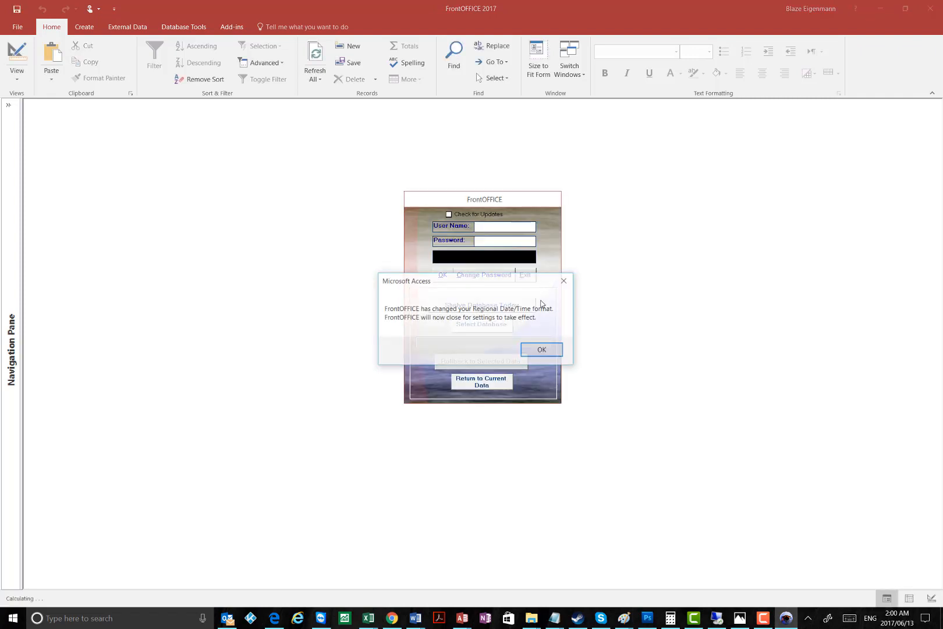
Step: Acknowledge the regional date/time format notice and start FrontOFFICE again from the desktop
{"action": "left_click", "coordinate": [543, 351]}
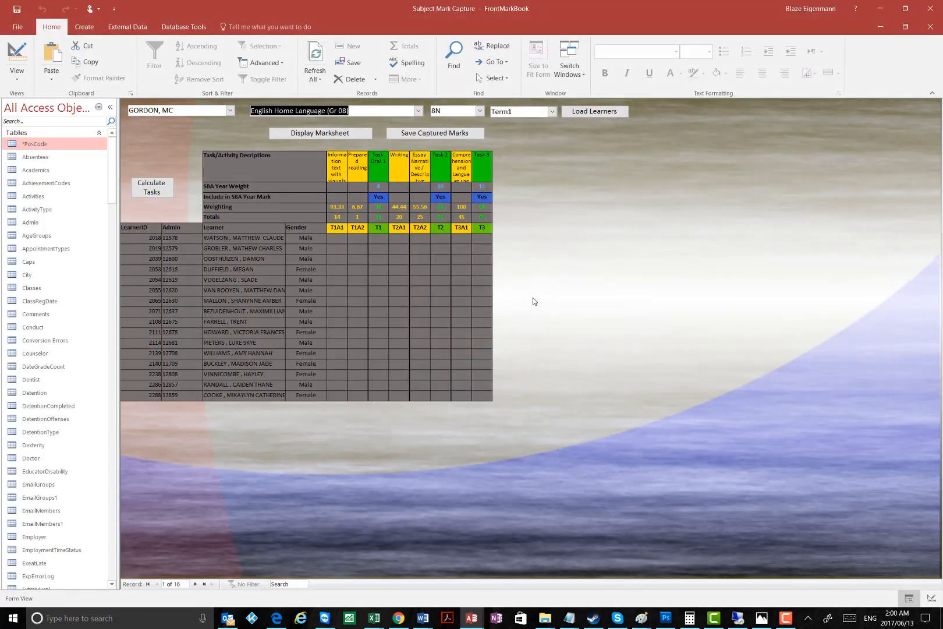
{"action": "left_click", "coordinate": [880, 10]}
{"action": "double_click", "coordinate": [382, 451]}
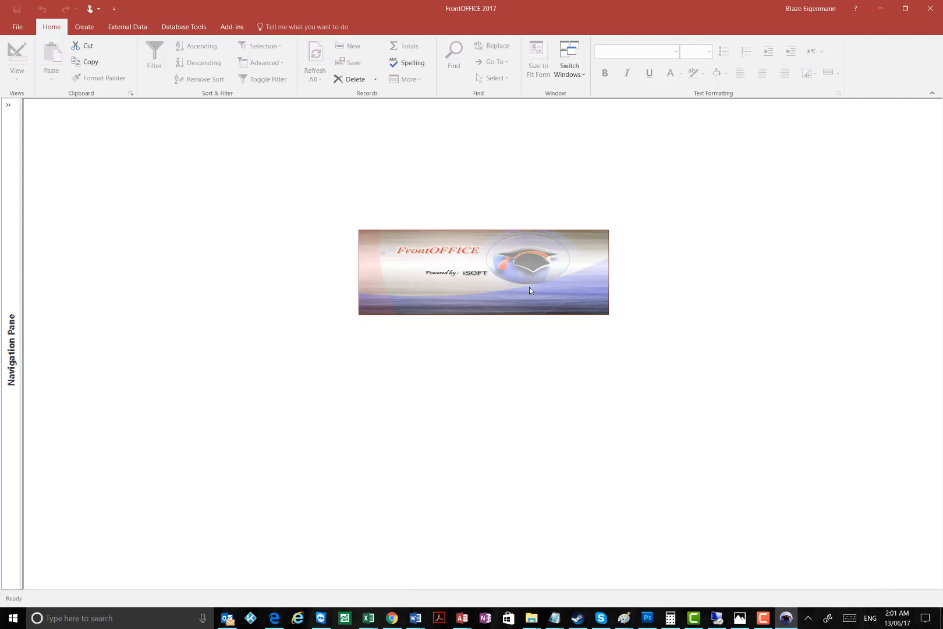
Step: Log in to FrontOFFICE with the user name isoft and the account password, and open the Classes list through Set Classes
{"action": "type", "text": "i"}
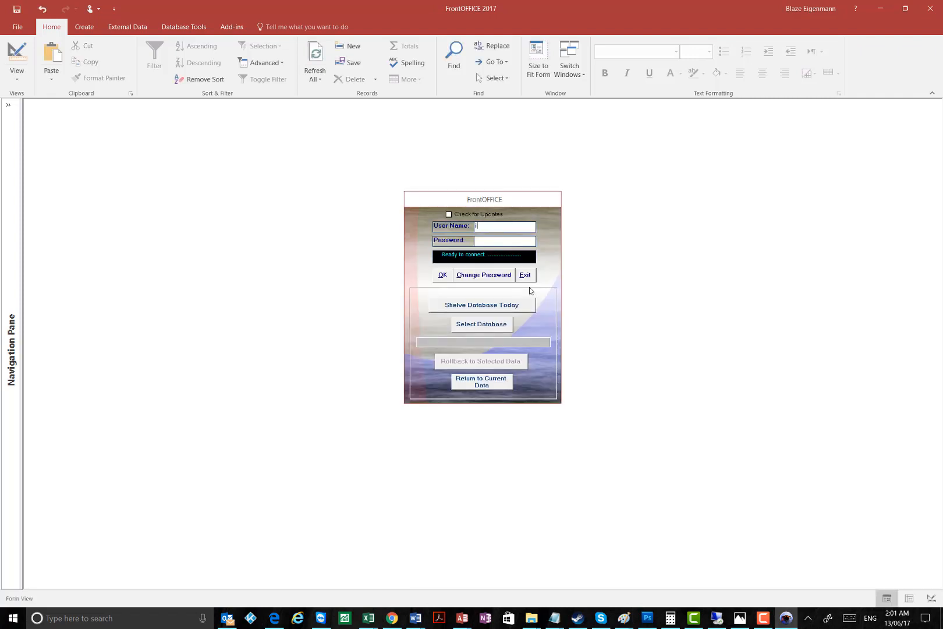
{"action": "type", "text": "soft"}
{"action": "key", "text": "Tab"}
{"action": "type", "text": "****"}
{"action": "left_click", "coordinate": [442, 275]}
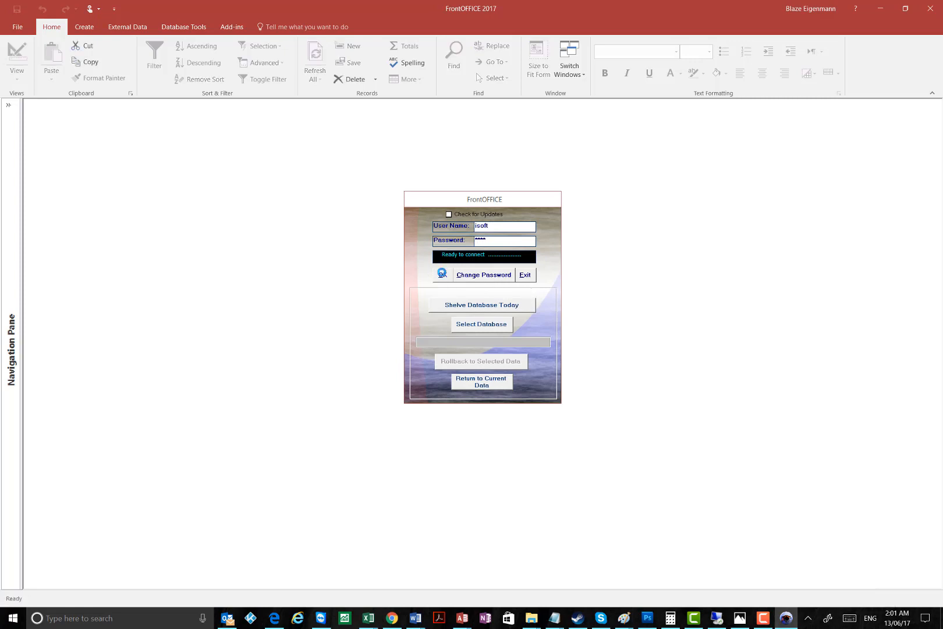
{"action": "left_click", "coordinate": [517, 382]}
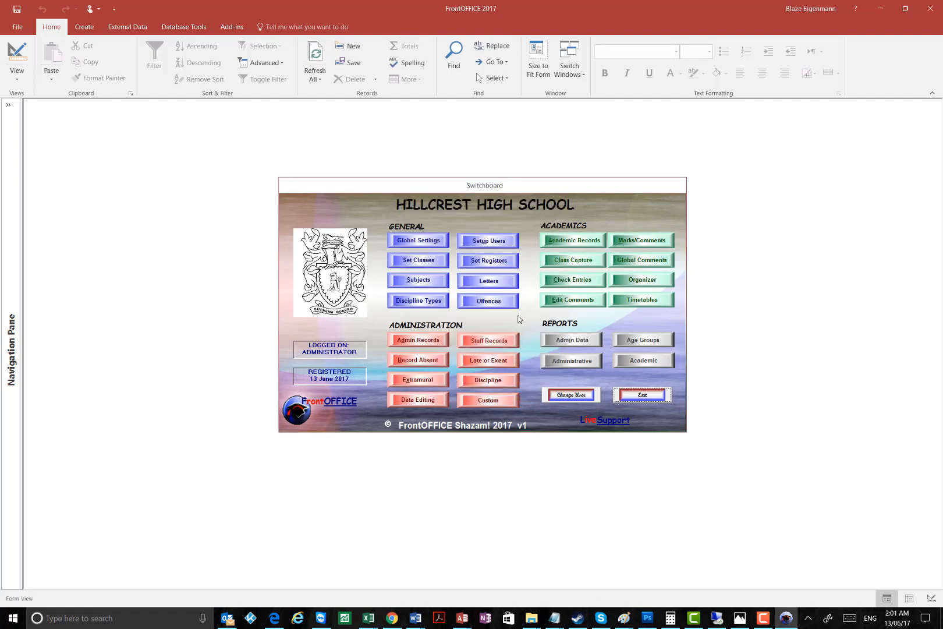
{"action": "left_click", "coordinate": [419, 260]}
{"action": "left_click", "coordinate": [190, 162]}
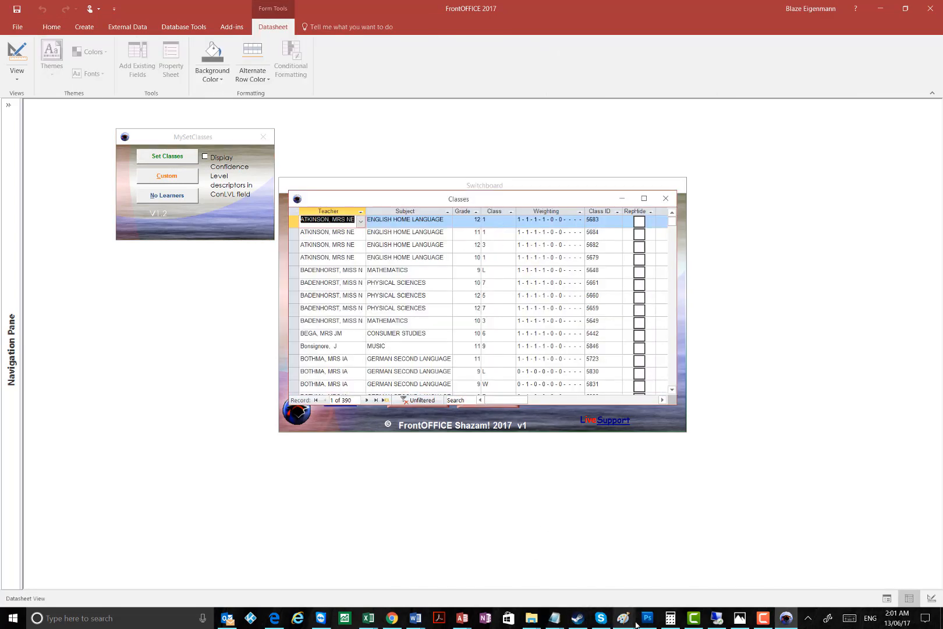
Step: Switch to FrontMarkBook and examine the Include in SBA Year Mark and Weighting rows for tasks T1, T2 and T3
{"action": "mouse_move", "coordinate": [460, 623]}
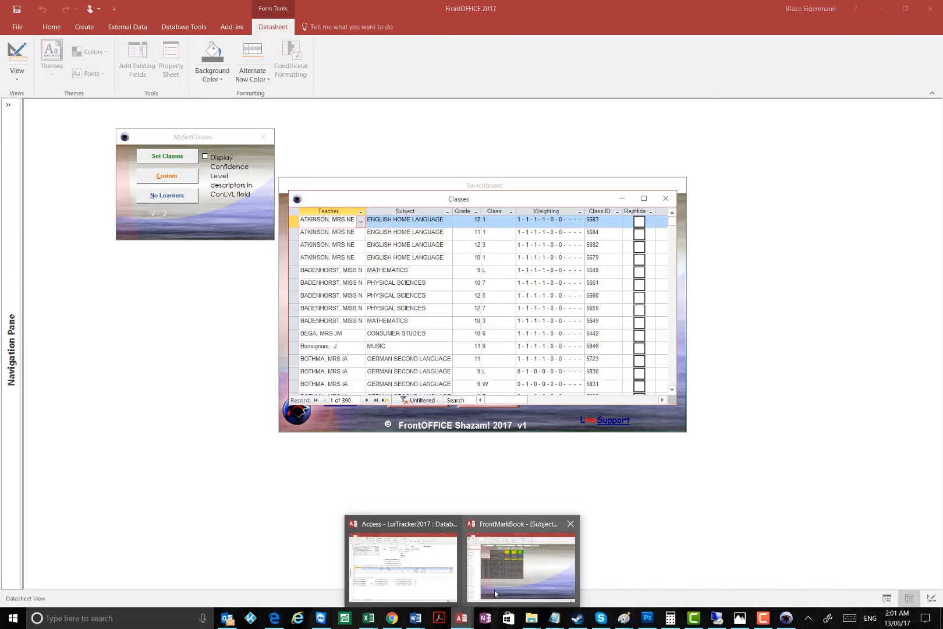
{"action": "left_click", "coordinate": [527, 541]}
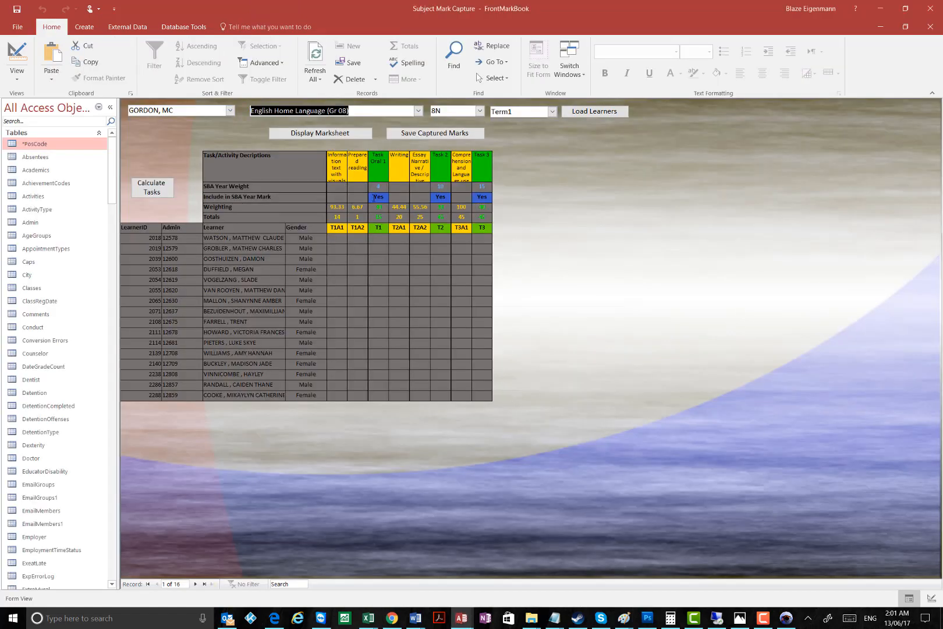
{"action": "double_click", "coordinate": [373, 198]}
{"action": "double_click", "coordinate": [440, 196]}
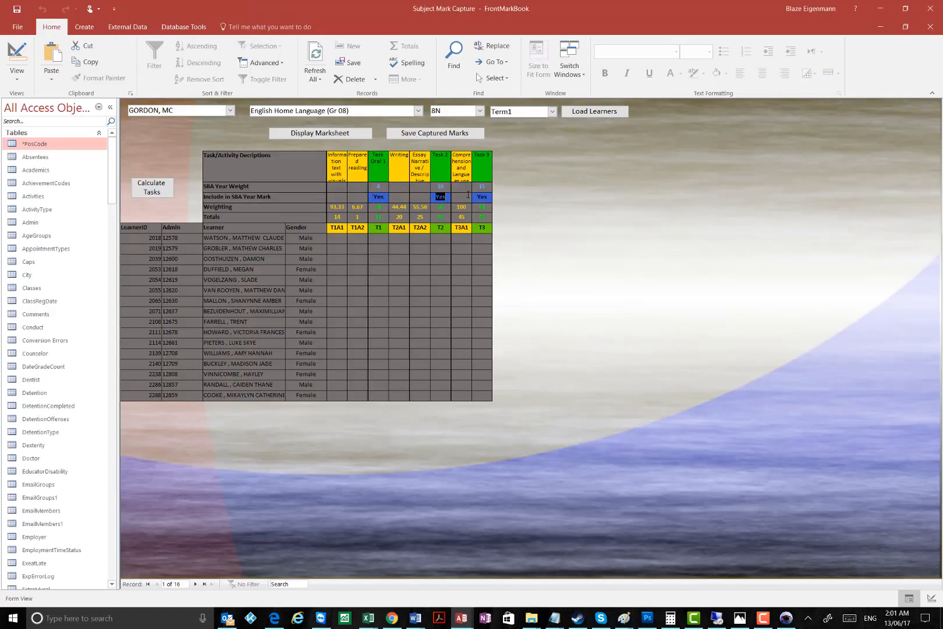
{"action": "left_click_drag", "start_coordinate": [293, 198], "coordinate": [203, 196]}
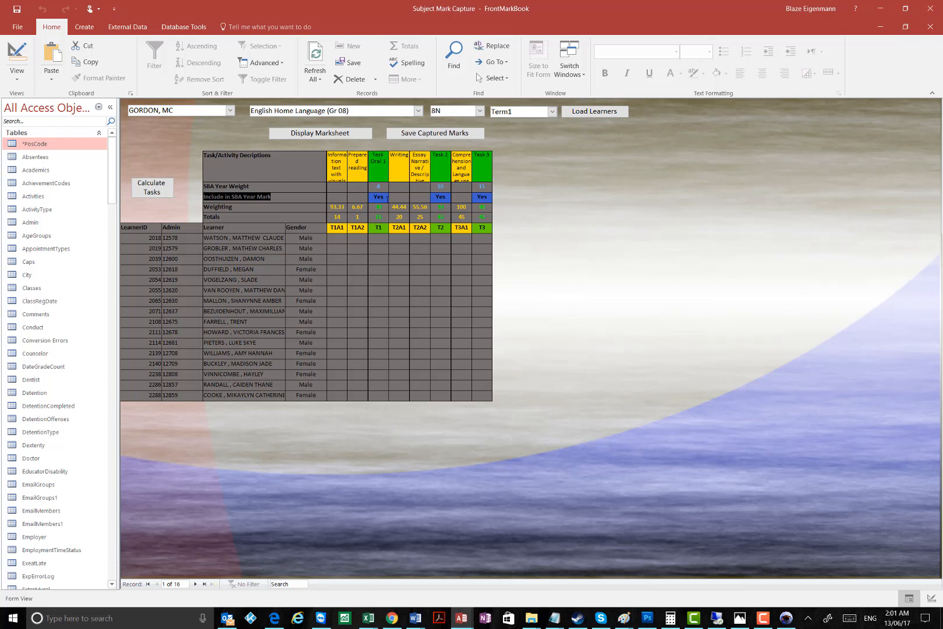
{"action": "double_click", "coordinate": [387, 198]}
{"action": "double_click", "coordinate": [441, 198]}
{"action": "double_click", "coordinate": [481, 197]}
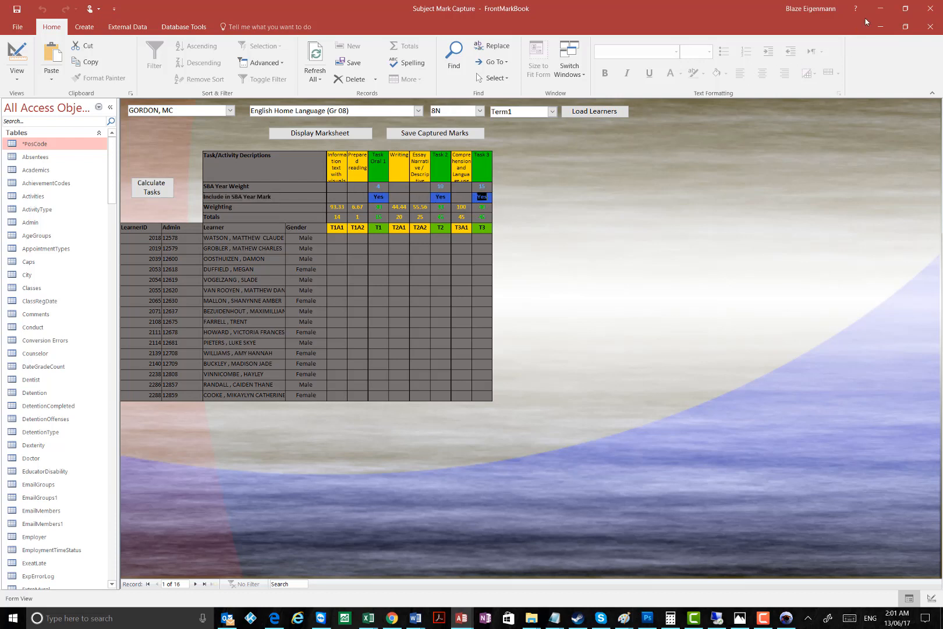
{"action": "double_click", "coordinate": [379, 229]}
{"action": "left_click", "coordinate": [381, 208]}
{"action": "left_click", "coordinate": [880, 9]}
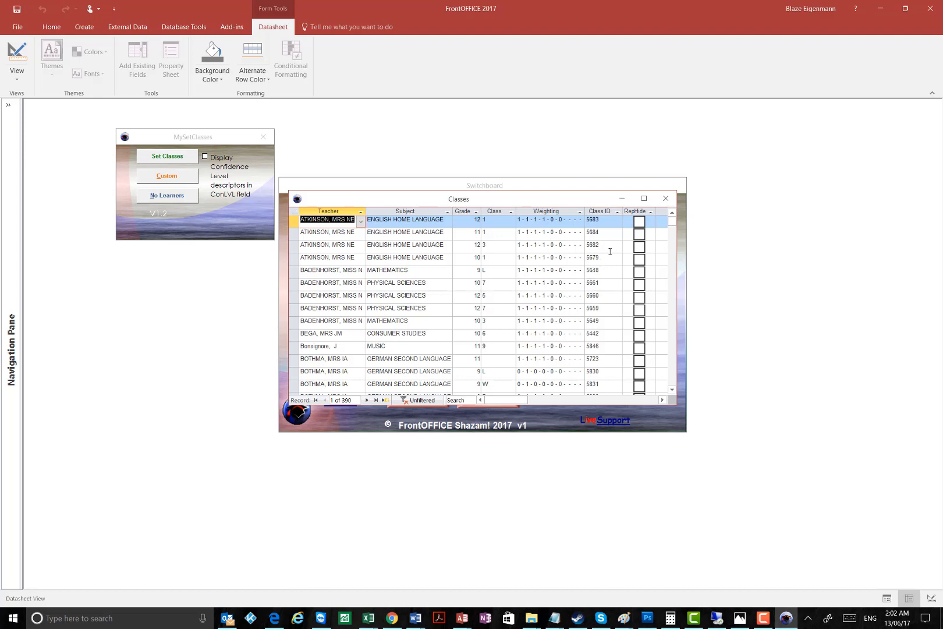
Step: Examine the term weighting of the first Grade 12 English Home Language class and its available options, and close the Classes list
{"action": "left_click", "coordinate": [584, 221]}
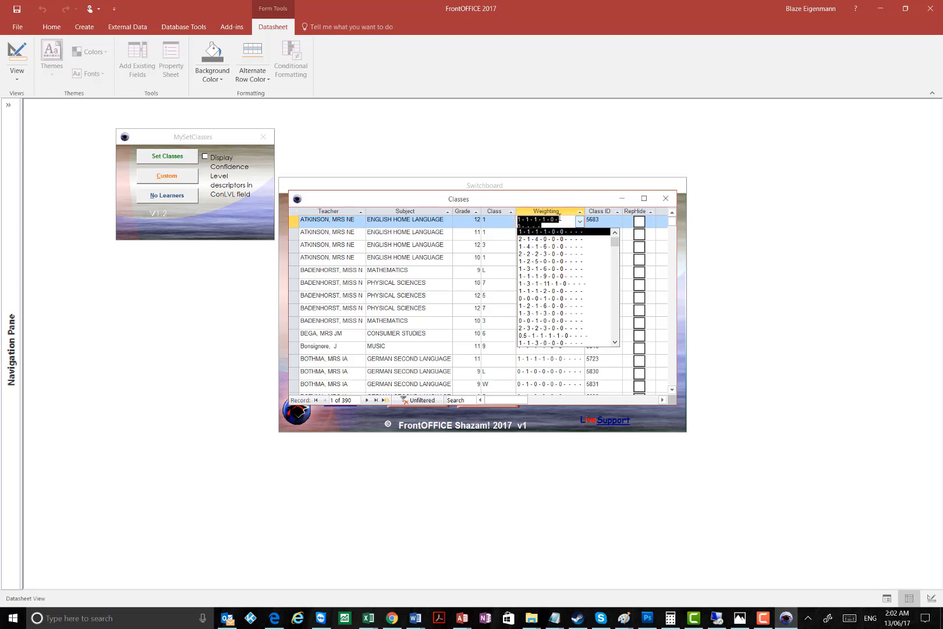
{"action": "left_click", "coordinate": [505, 221]}
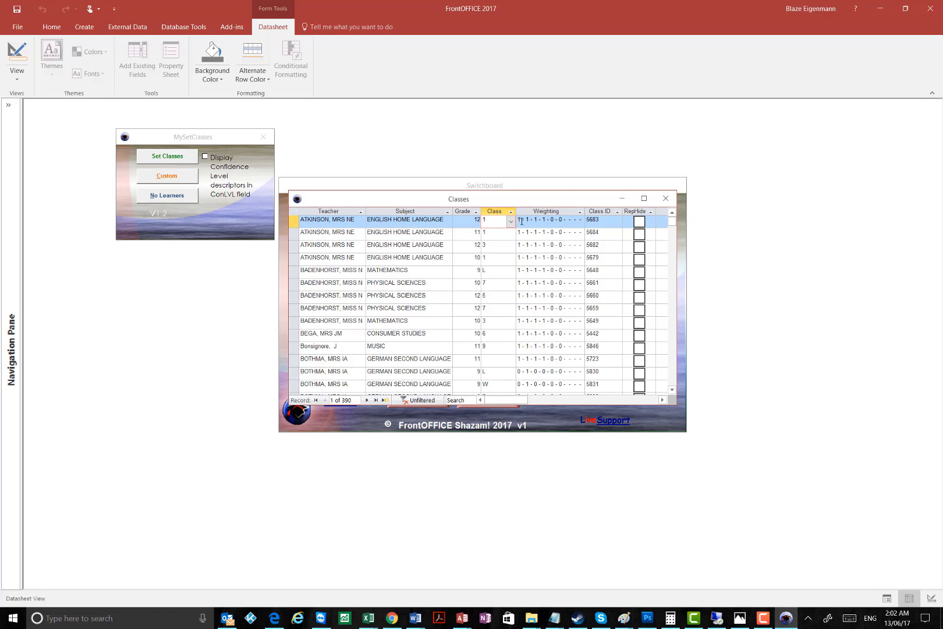
{"action": "left_click", "coordinate": [523, 221]}
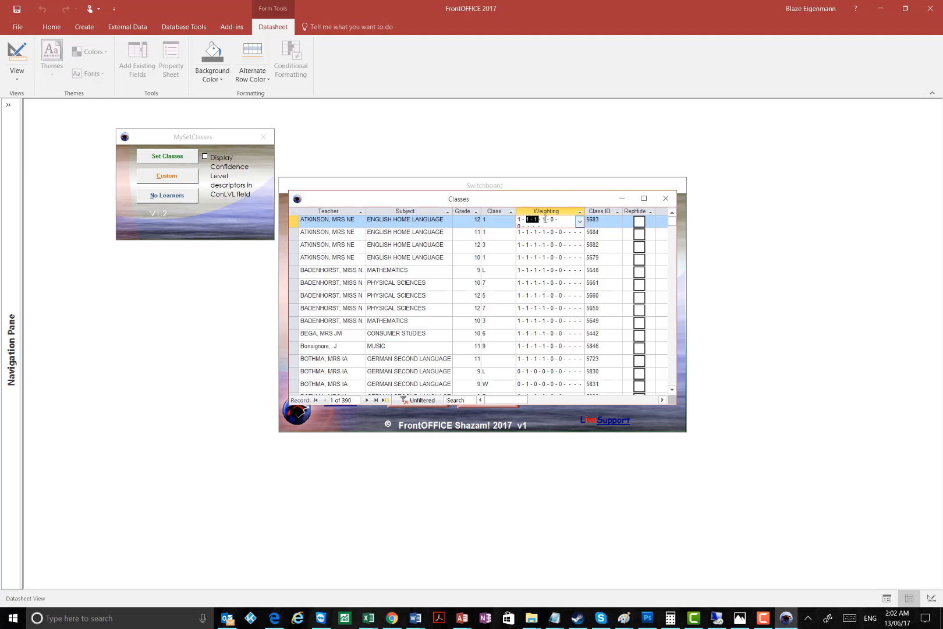
{"action": "left_click", "coordinate": [544, 219]}
{"action": "left_click_drag", "start_coordinate": [530, 219], "coordinate": [511, 220]}
{"action": "left_click", "coordinate": [550, 220]}
{"action": "left_click", "coordinate": [568, 232]}
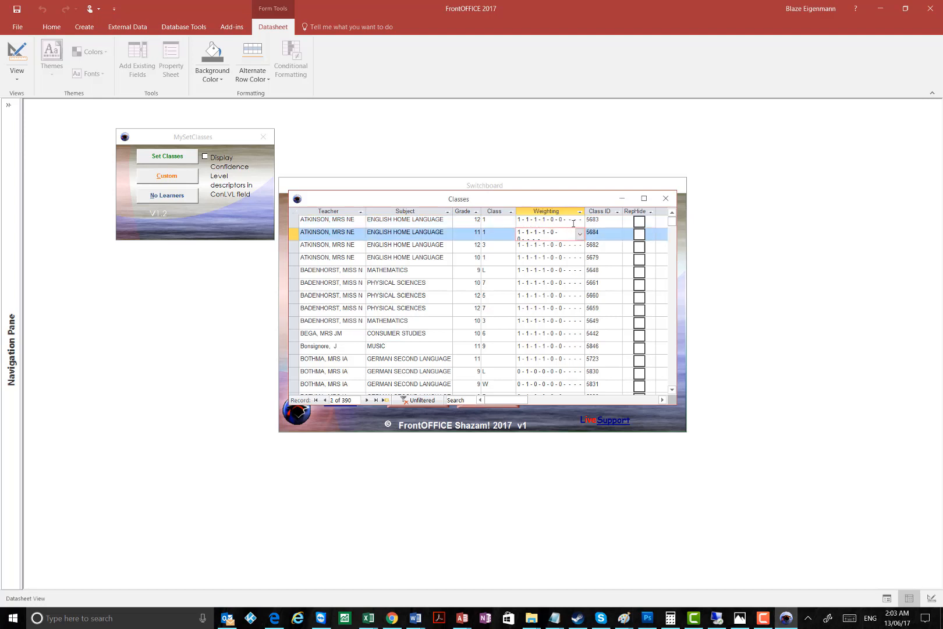
{"action": "left_click", "coordinate": [573, 224]}
{"action": "left_click", "coordinate": [558, 232]}
{"action": "left_click", "coordinate": [557, 221]}
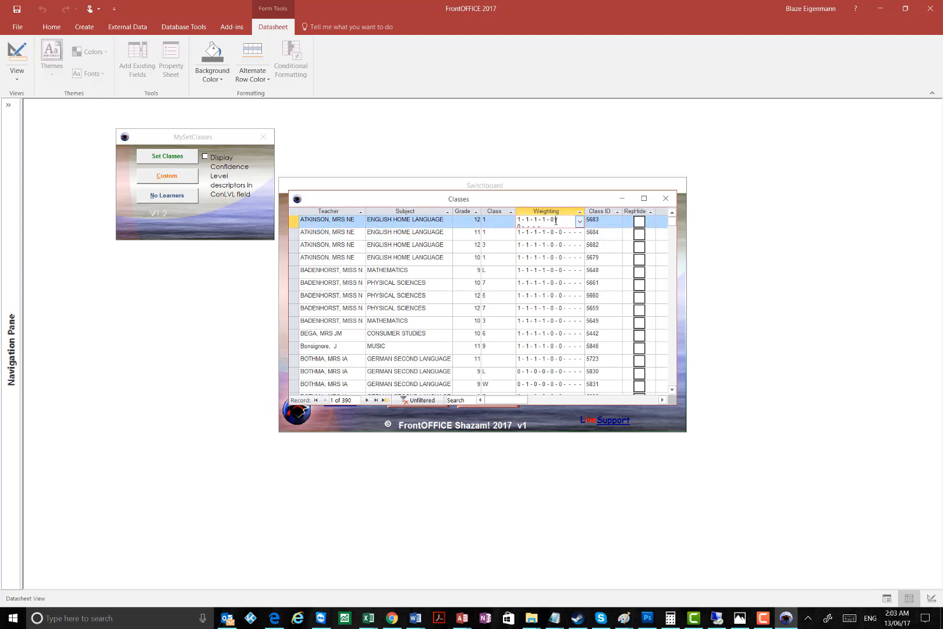
{"action": "left_click", "coordinate": [577, 222]}
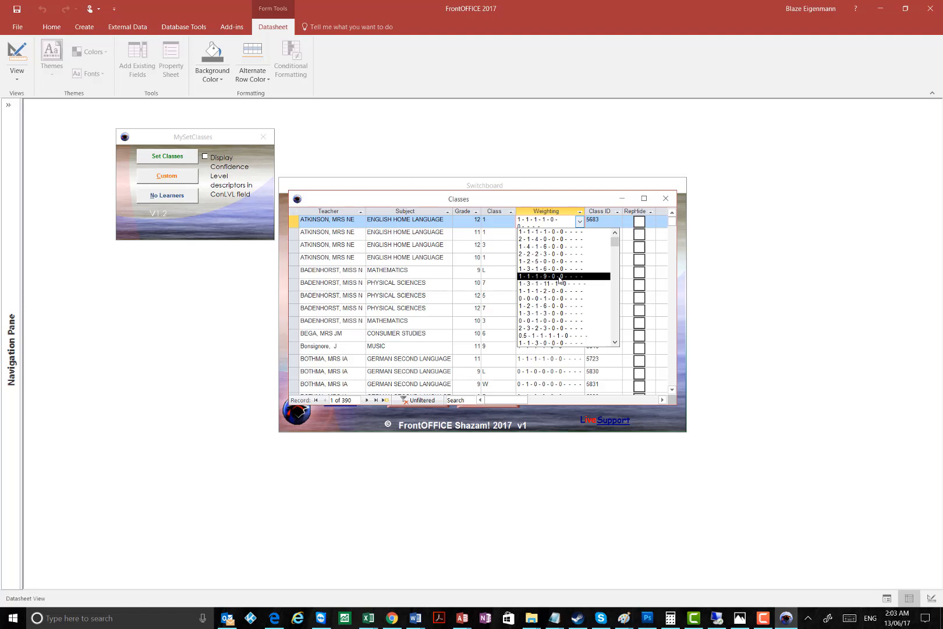
{"action": "left_click", "coordinate": [597, 206]}
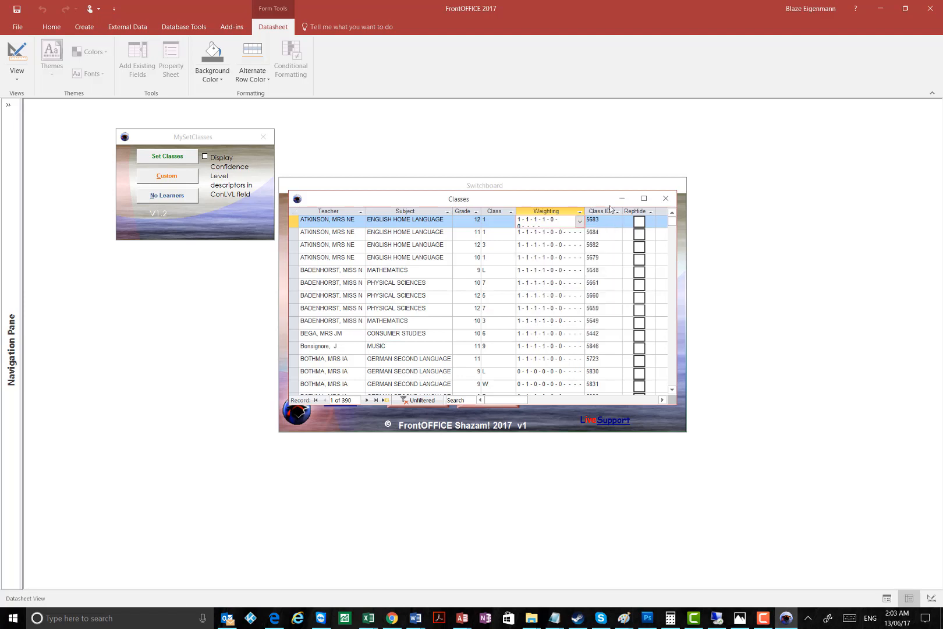
{"action": "left_click", "coordinate": [666, 198]}
Step: Add a weighting record under Data Editing with T2W 1, T5W 3 and all other terms 0, and close Data Editing
{"action": "left_click", "coordinate": [418, 399]}
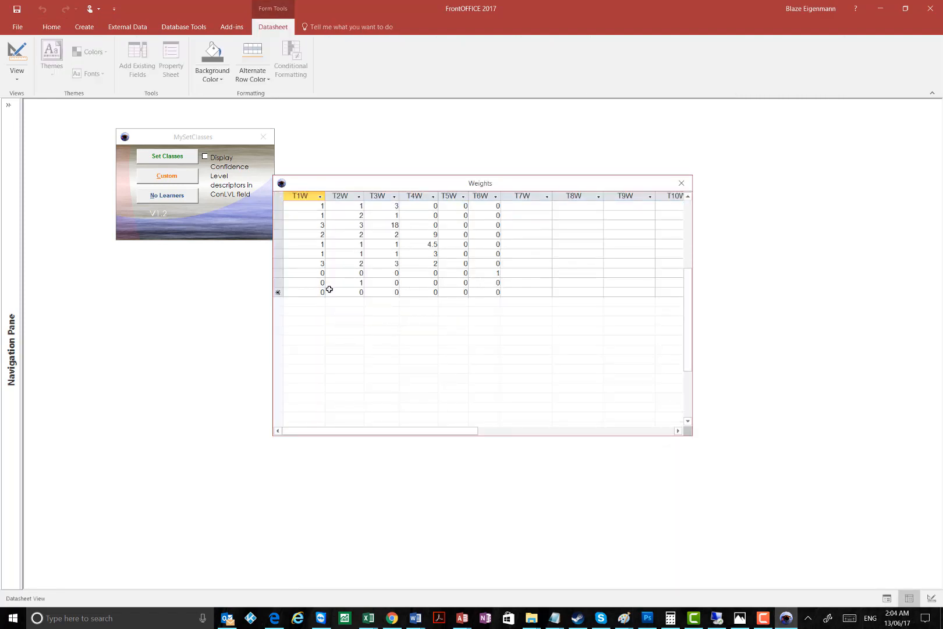
{"action": "left_click", "coordinate": [319, 292]}
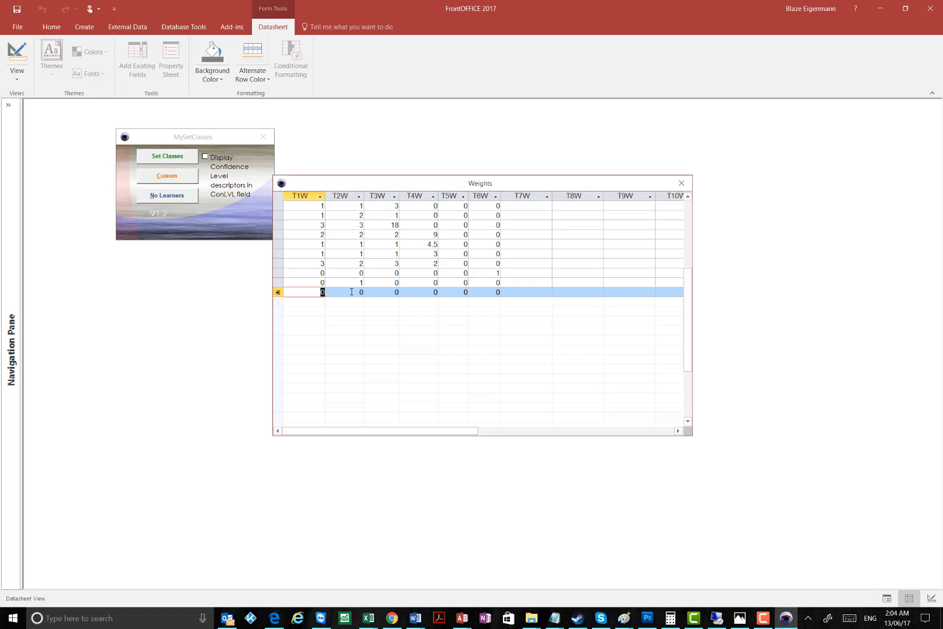
{"action": "type", "text": "0"}
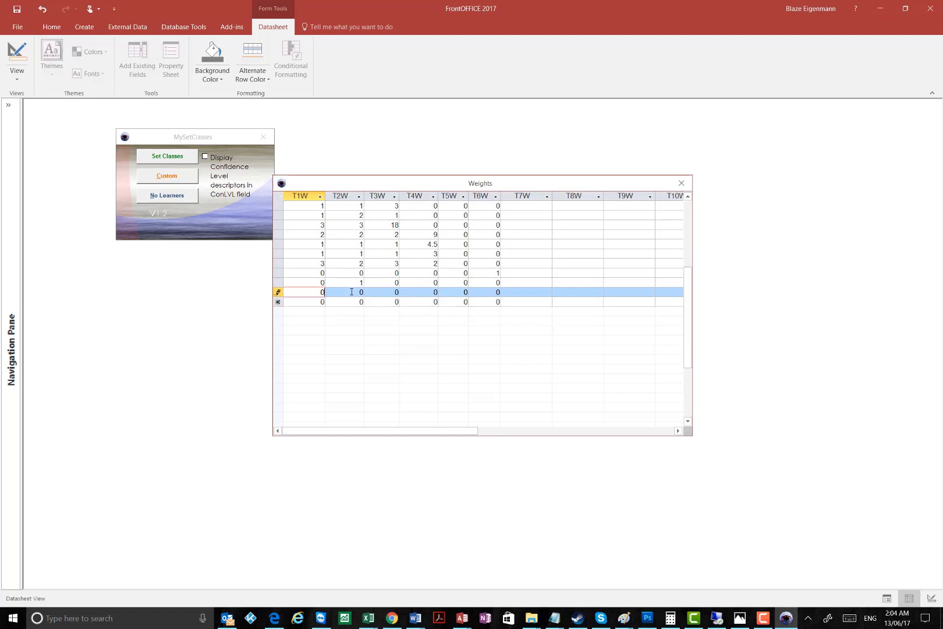
{"action": "key", "text": "Tab"}
{"action": "type", "text": "1"}
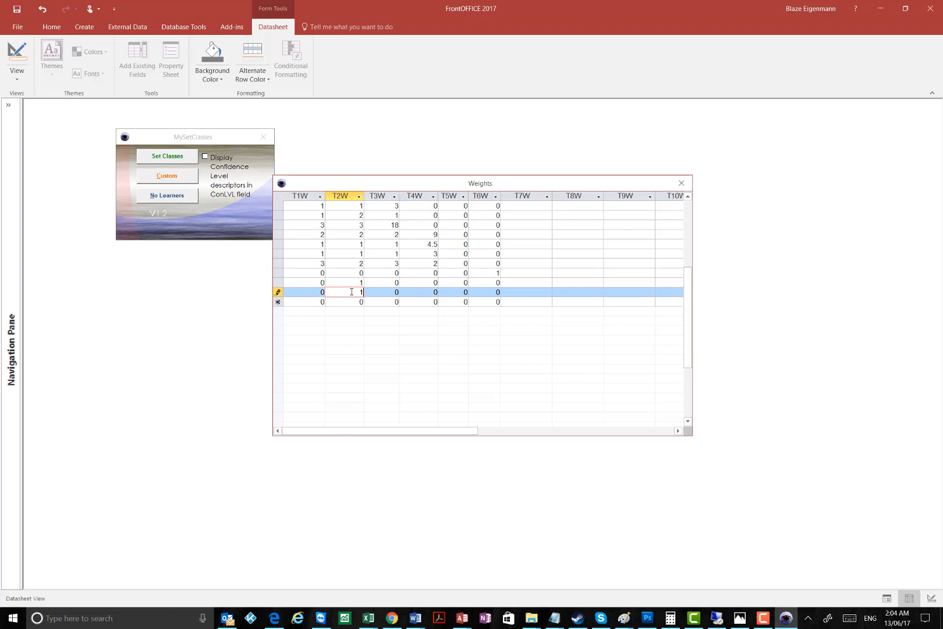
{"action": "key", "text": "Tab"}
{"action": "key", "text": "Tab"}
{"action": "key", "text": "Tab"}
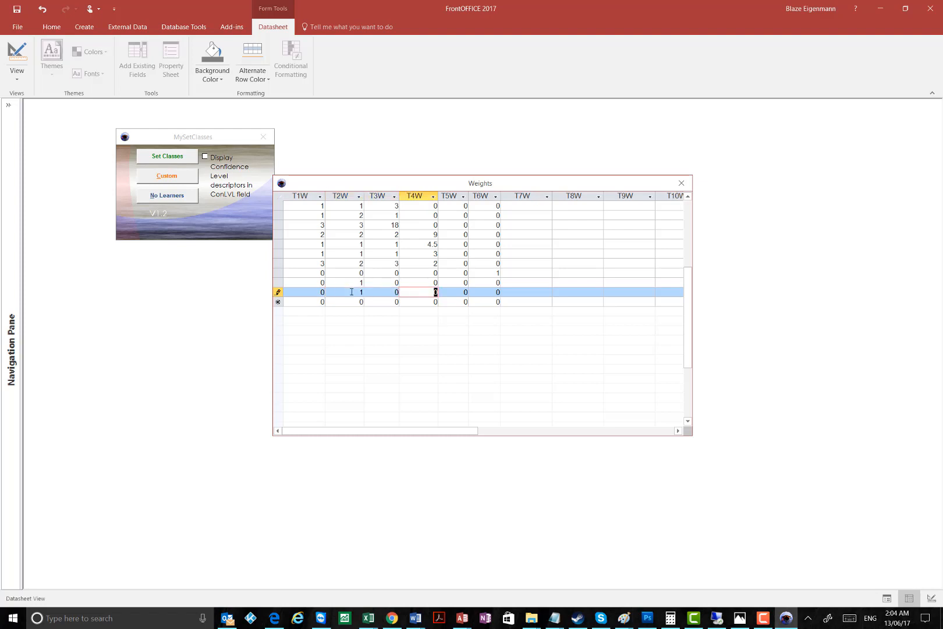
{"action": "type", "text": "3"}
{"action": "key", "text": "Tab"}
{"action": "left_click", "coordinate": [479, 283]}
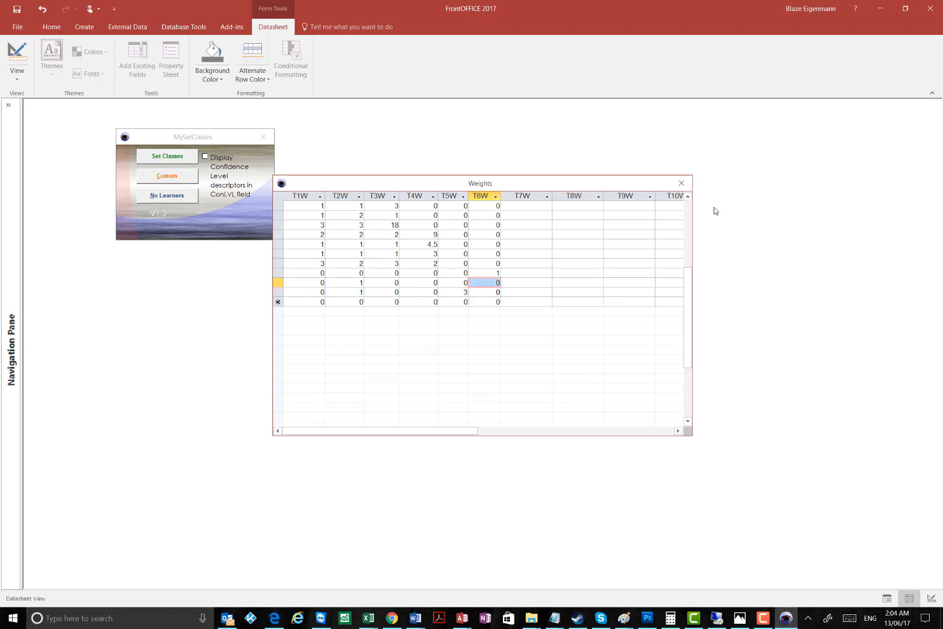
{"action": "left_click", "coordinate": [681, 182]}
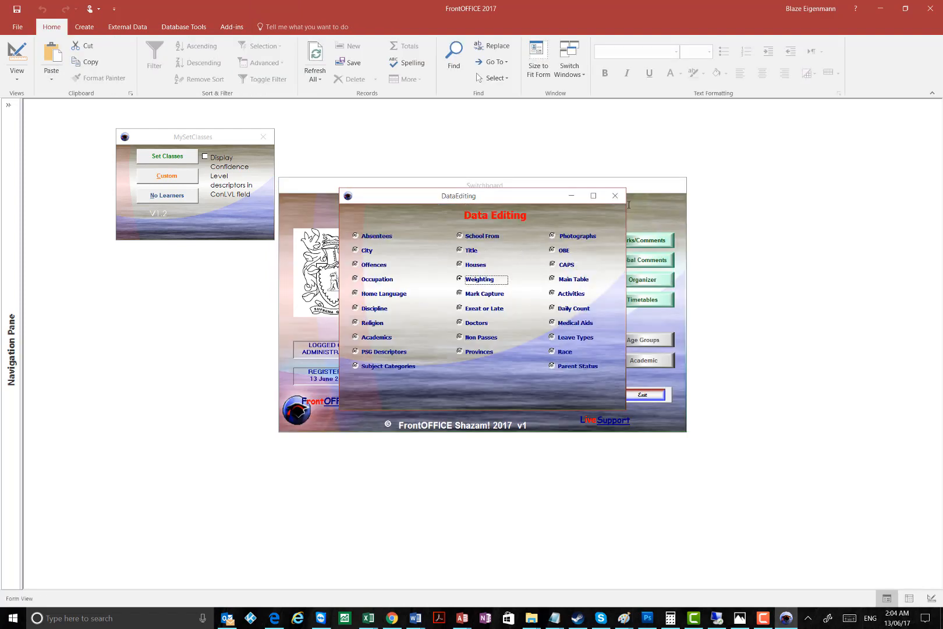
{"action": "left_click", "coordinate": [615, 196]}
Step: Reopen the Classes list, look through the first class's weighting options for the 0-1-0-0-3-0 combination, and close the list
{"action": "left_click", "coordinate": [228, 184]}
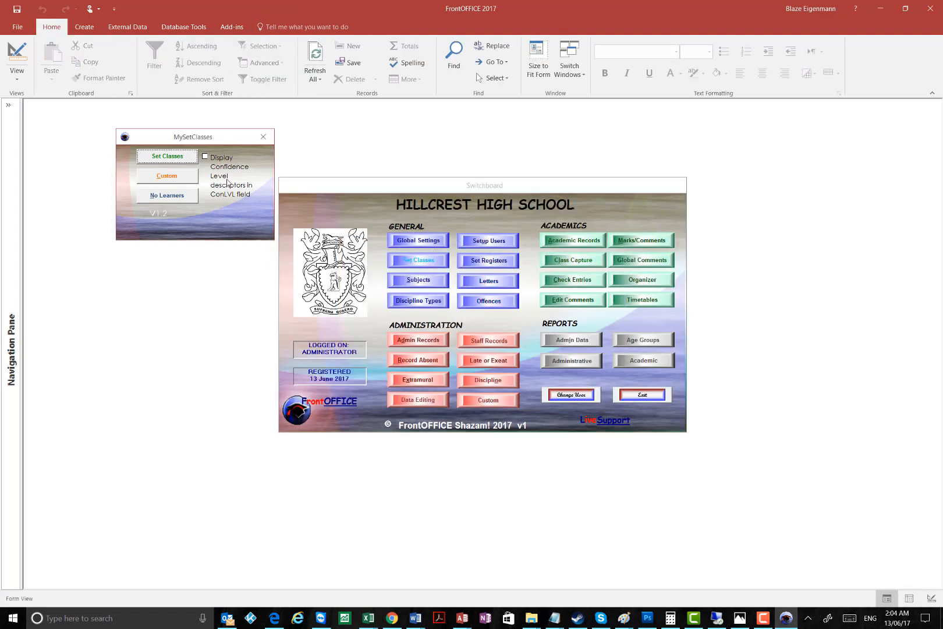
{"action": "left_click", "coordinate": [168, 156]}
{"action": "left_click", "coordinate": [578, 225]}
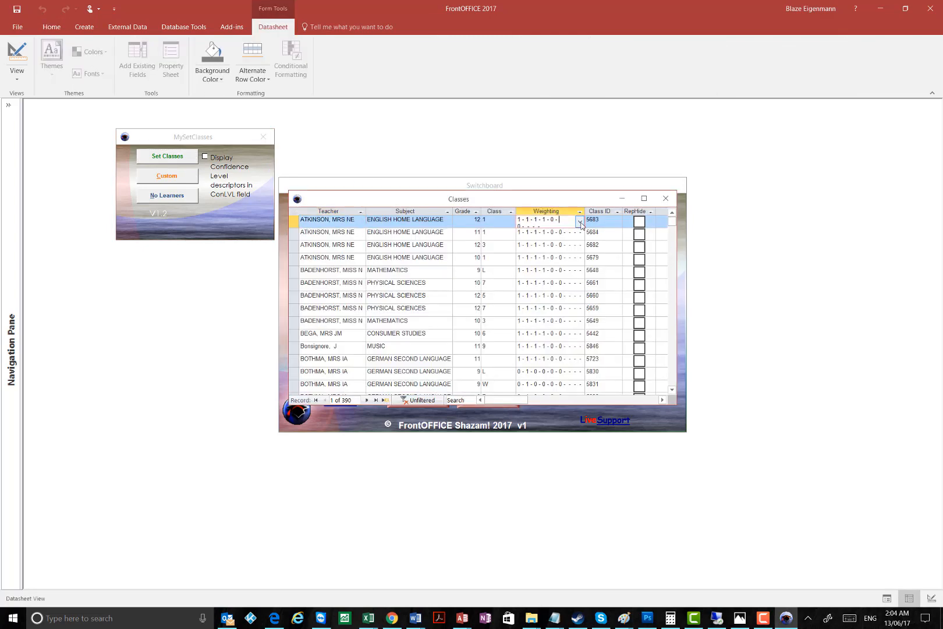
{"action": "left_click", "coordinate": [581, 222]}
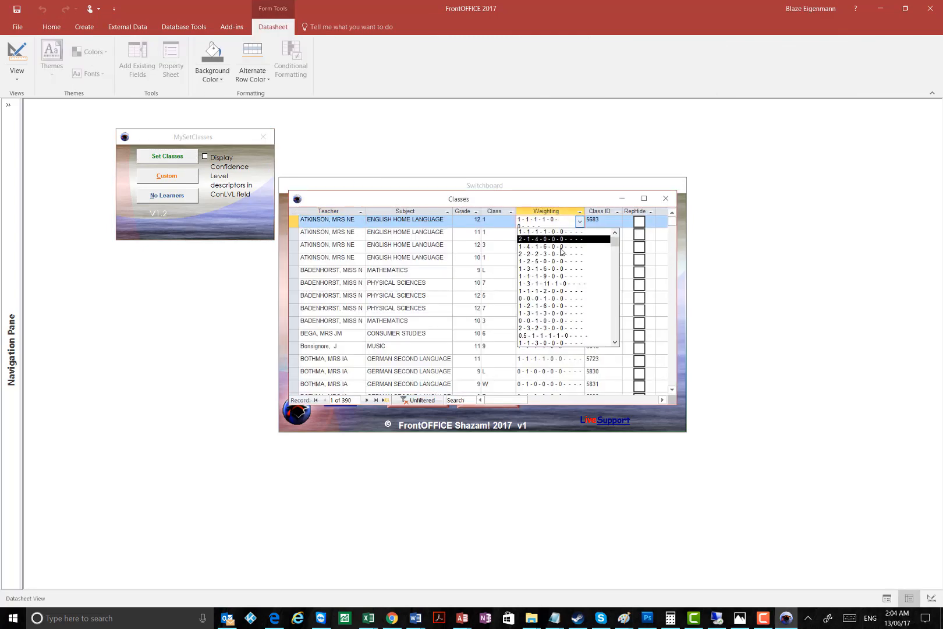
{"action": "scroll", "coordinate": [549, 341], "scroll_direction": "down", "scroll_amount": 2}
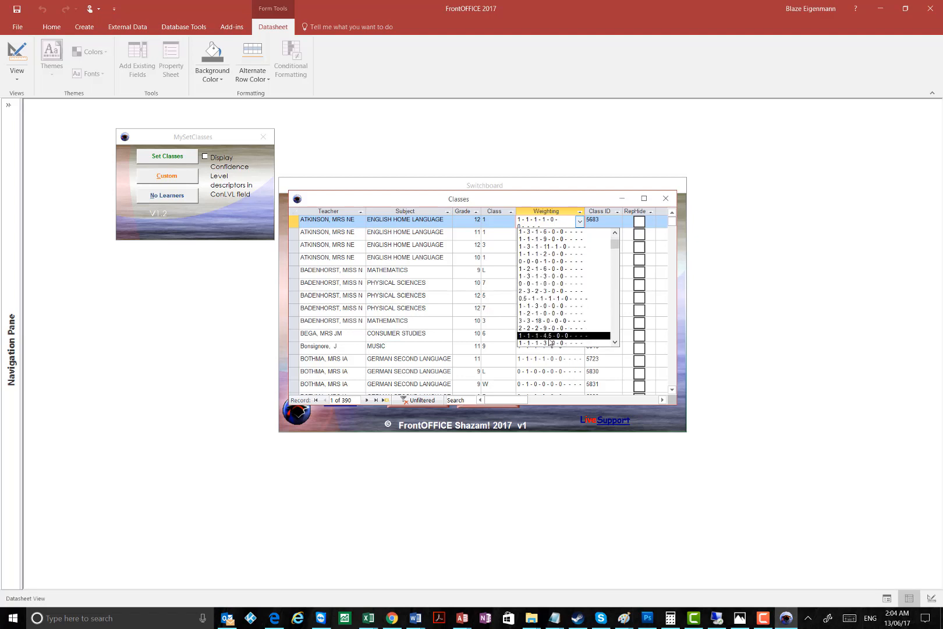
{"action": "left_click_drag", "start_coordinate": [616, 246], "coordinate": [615, 341]}
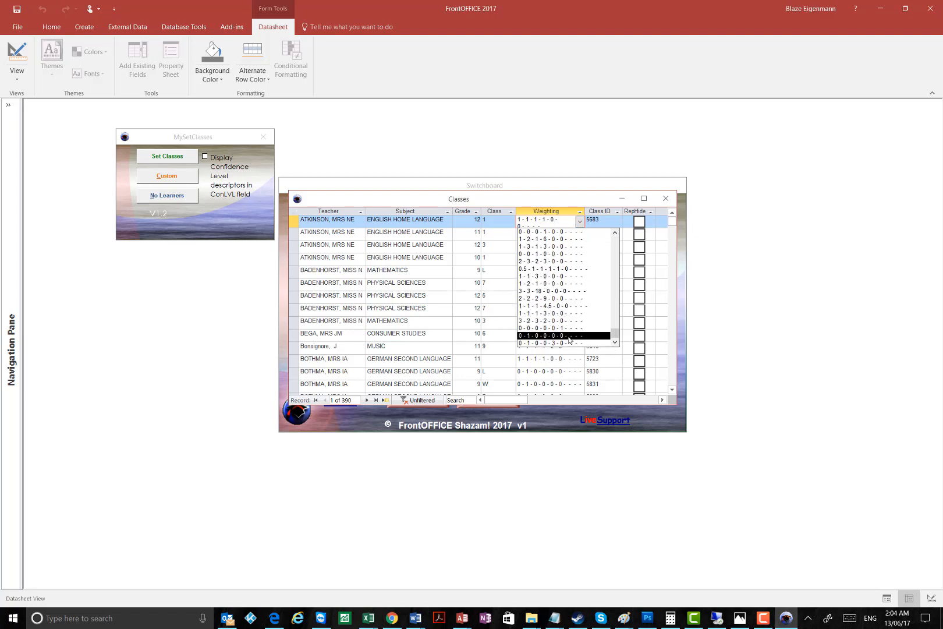
{"action": "left_click", "coordinate": [553, 212]}
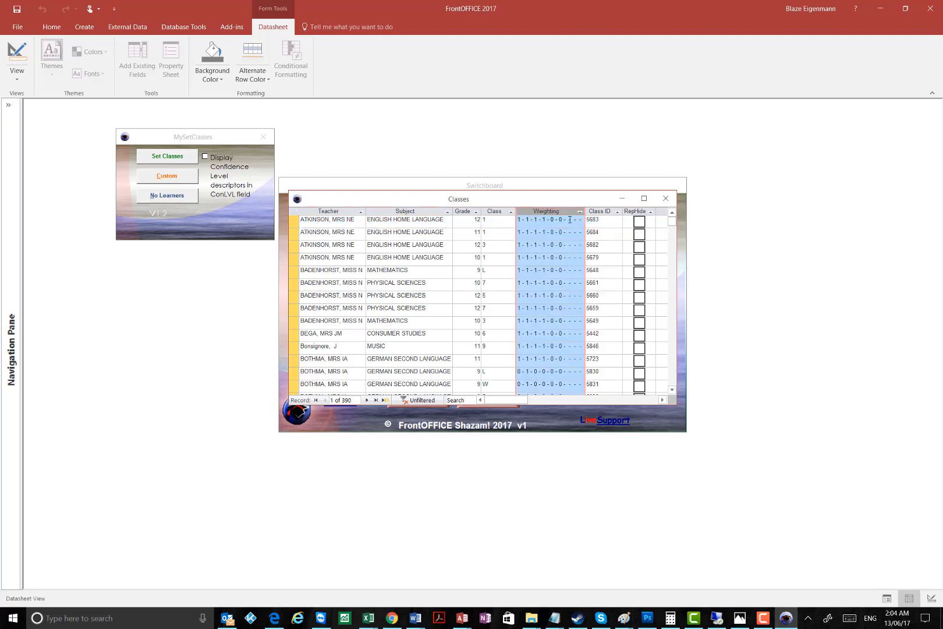
{"action": "scroll", "coordinate": [543, 262], "scroll_direction": "down", "scroll_amount": 4}
{"action": "scroll", "coordinate": [544, 262], "scroll_direction": "up", "scroll_amount": 4}
{"action": "left_click", "coordinate": [666, 198]}
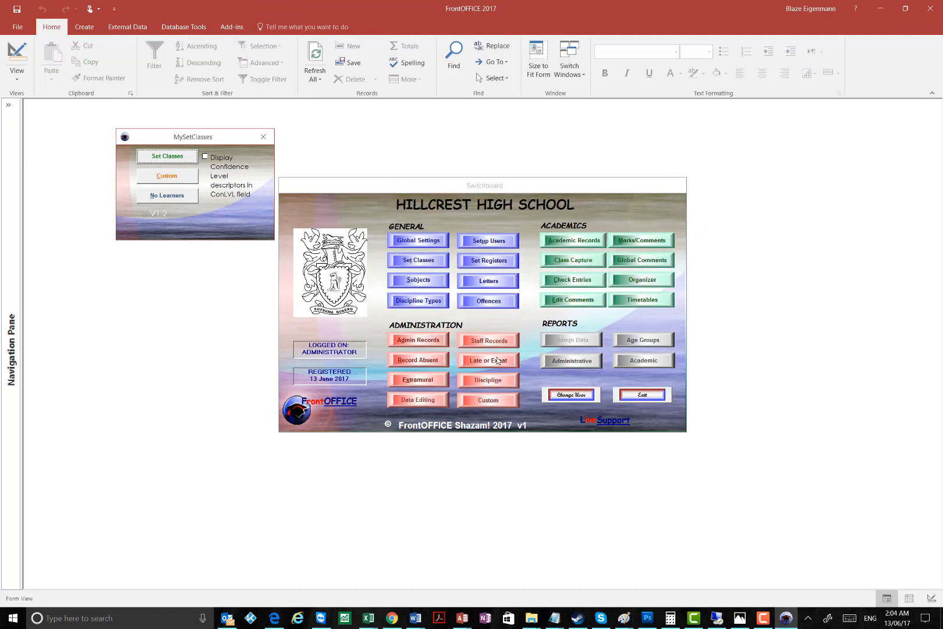
Step: Change the first Weights record under Data Editing to T1W 0, T3W 0, T4W 0 and T5W 3, and close Data Editing
{"action": "left_click", "coordinate": [428, 400]}
{"action": "left_click", "coordinate": [462, 280]}
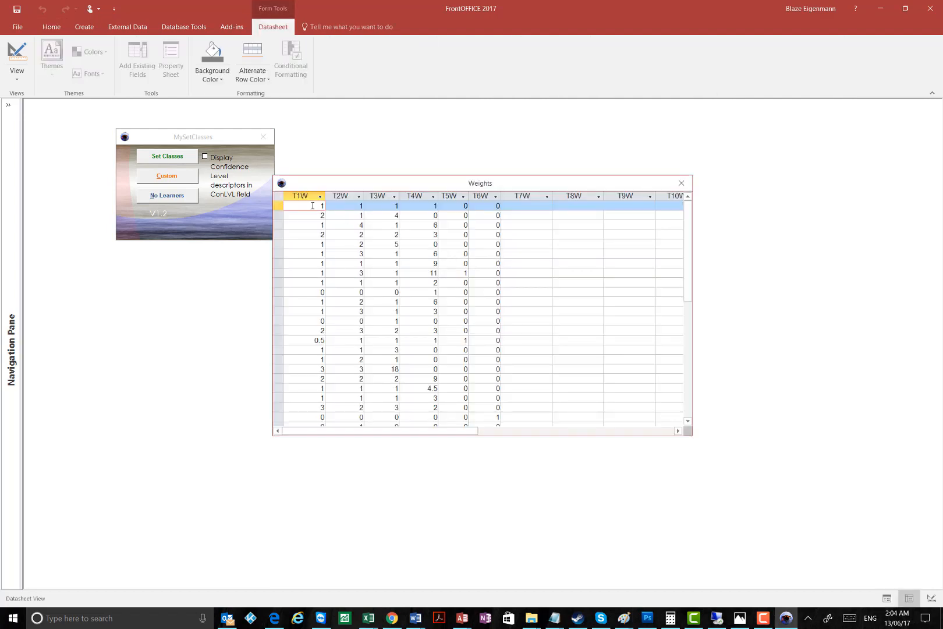
{"action": "double_click", "coordinate": [319, 206]}
{"action": "type", "text": "0"}
{"action": "key", "text": "Tab"}
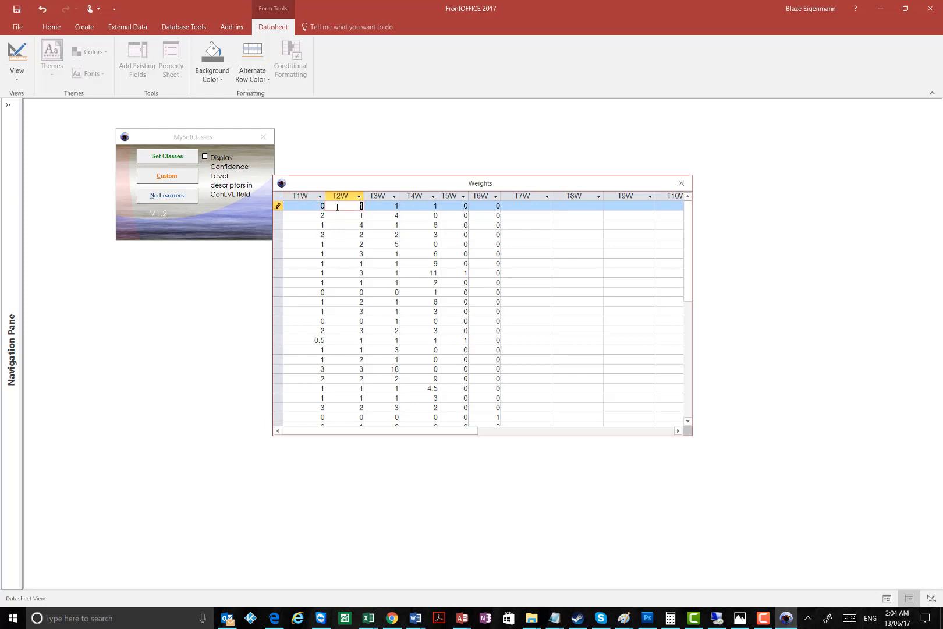
{"action": "key", "text": "Tab"}
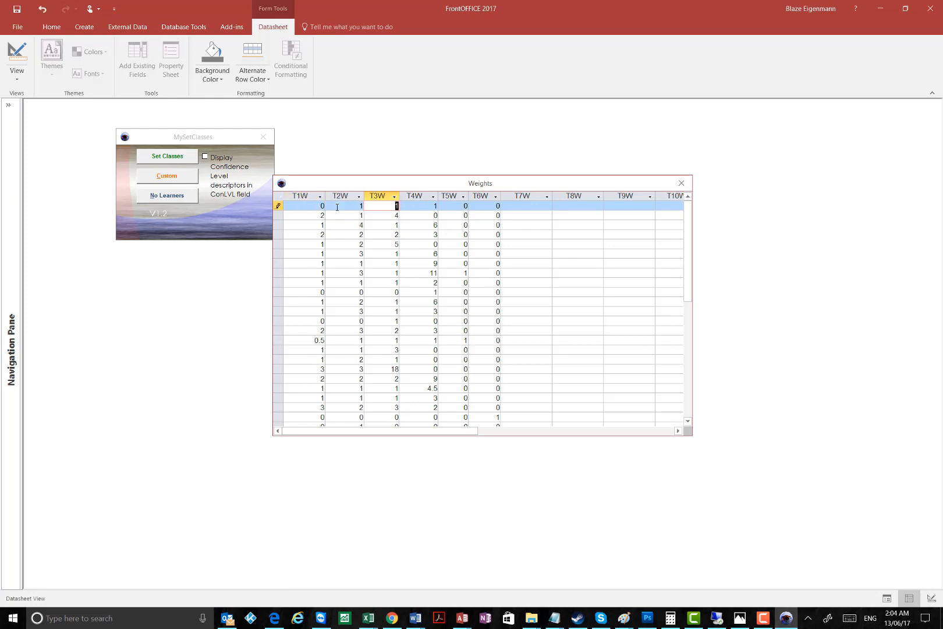
{"action": "type", "text": "0"}
{"action": "key", "text": "Tab"}
{"action": "type", "text": "0"}
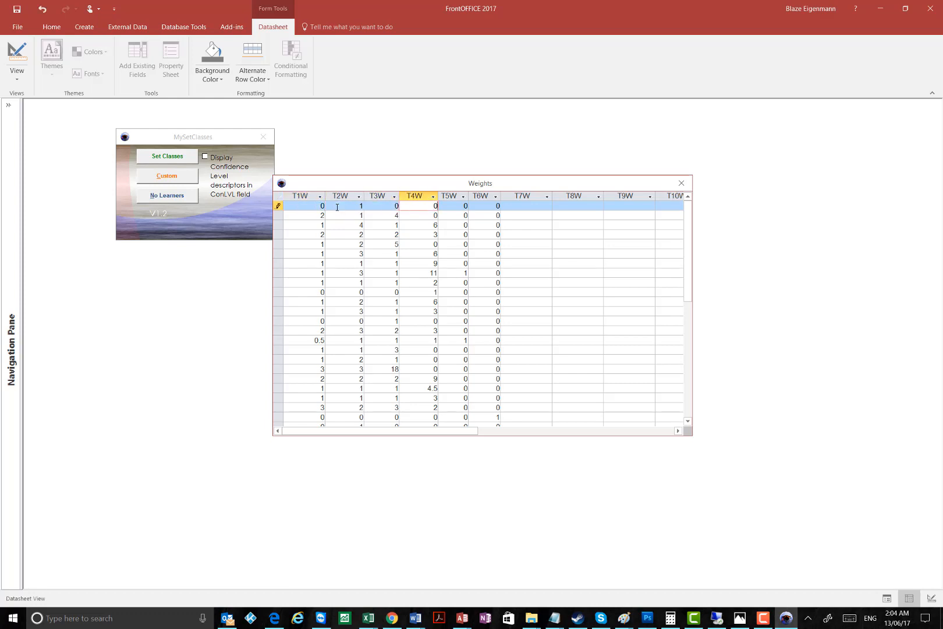
{"action": "key", "text": "Tab"}
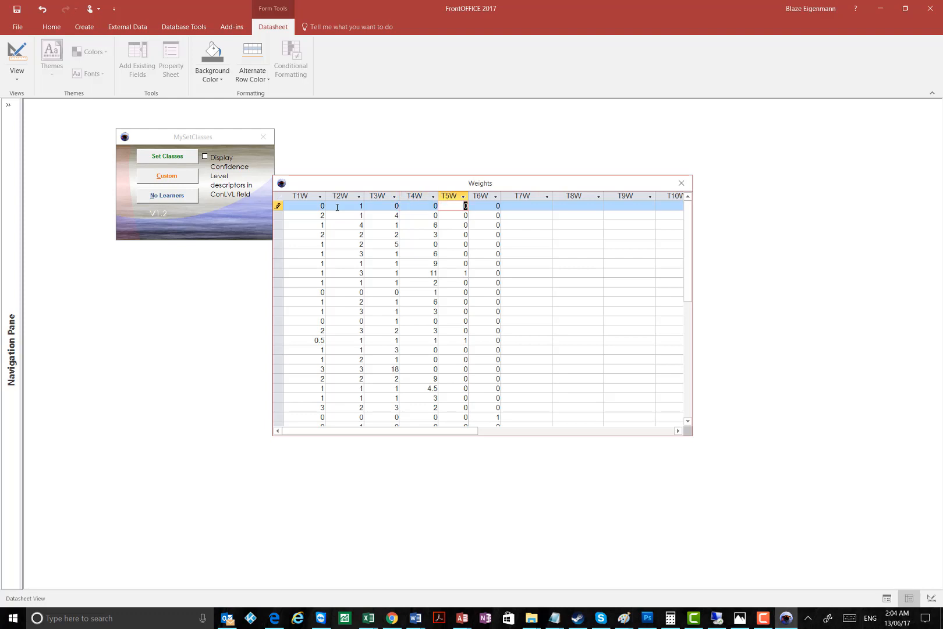
{"action": "type", "text": "3"}
{"action": "key", "text": "Down"}
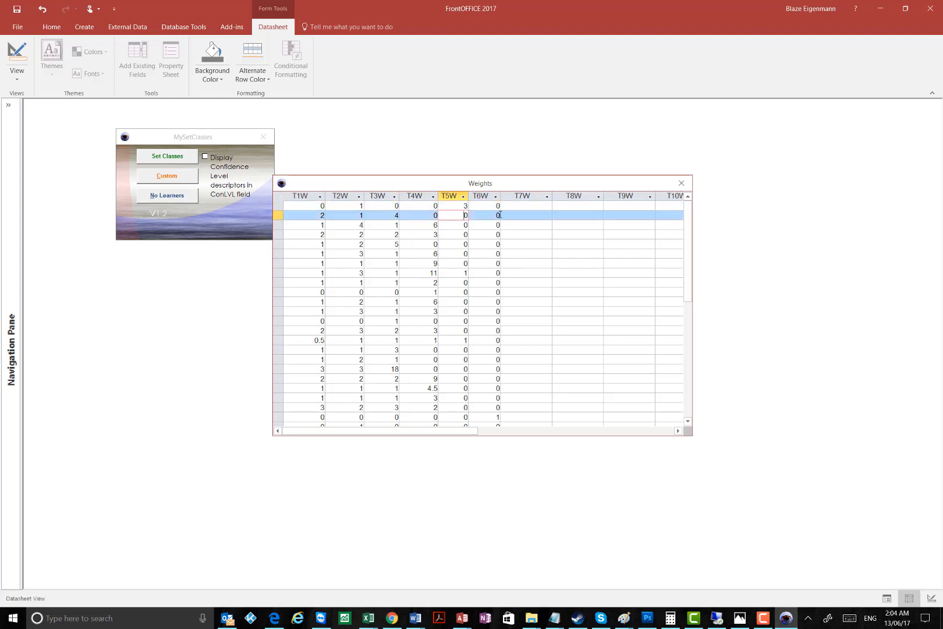
{"action": "left_click", "coordinate": [681, 183]}
{"action": "left_click", "coordinate": [615, 195]}
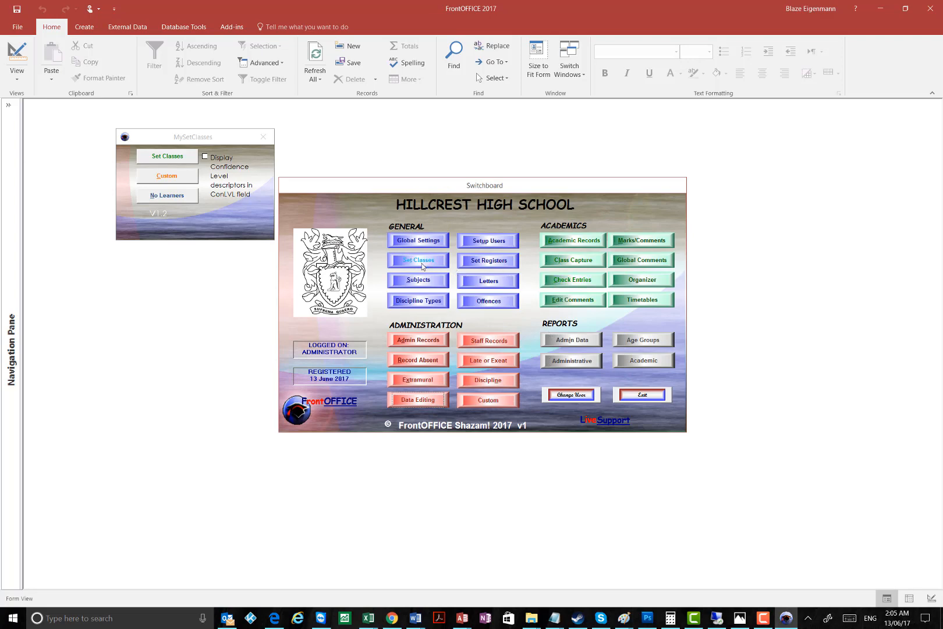
Step: Reopen the Classes list, examine the term weighting of the first Grade 12 English Home Language class, and close the list and MySetClasses
{"action": "left_click", "coordinate": [169, 161]}
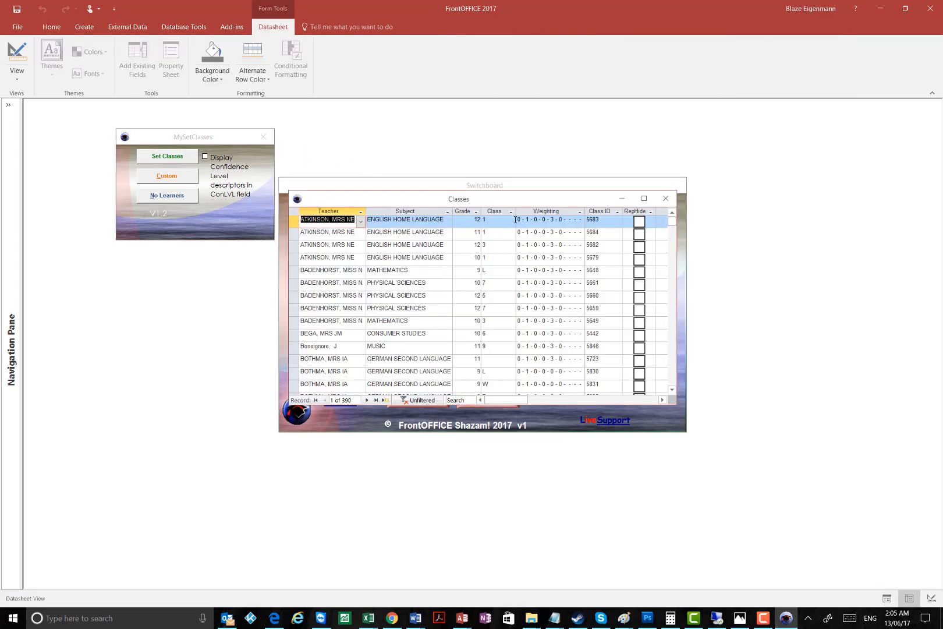
{"action": "left_click", "coordinate": [518, 219]}
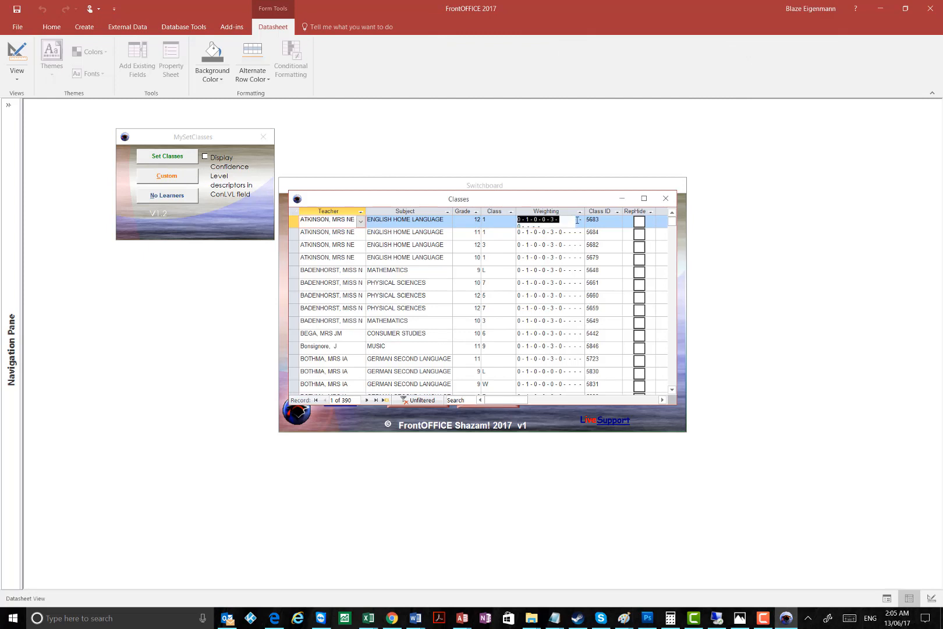
{"action": "scroll", "coordinate": [557, 289], "scroll_direction": "down", "scroll_amount": 6}
{"action": "scroll", "coordinate": [558, 289], "scroll_direction": "up", "scroll_amount": 6}
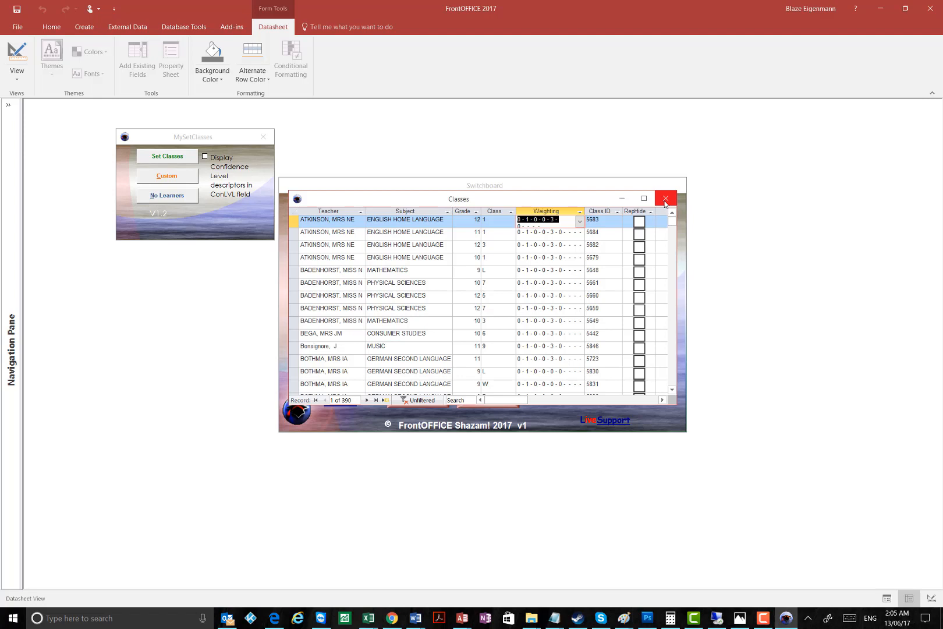
{"action": "left_click", "coordinate": [530, 221]}
{"action": "left_click_drag", "start_coordinate": [530, 222], "coordinate": [525, 221]}
{"action": "double_click", "coordinate": [553, 220]}
{"action": "left_click_drag", "start_coordinate": [531, 222], "coordinate": [527, 222]}
{"action": "double_click", "coordinate": [554, 220]}
{"action": "left_click", "coordinate": [564, 222]}
{"action": "left_click", "coordinate": [665, 198]}
{"action": "left_click", "coordinate": [265, 137]}
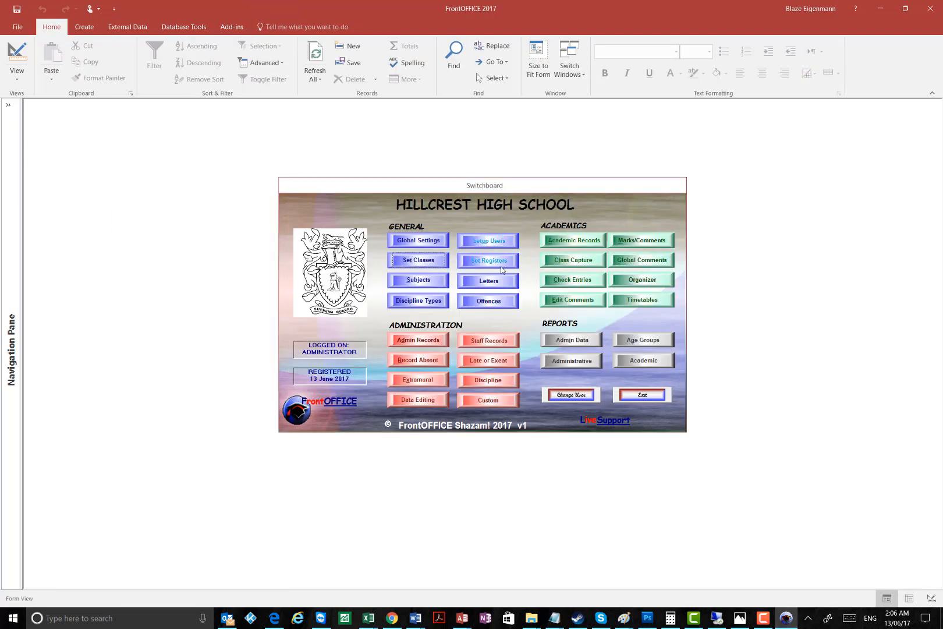
Step: Minimise FrontOFFICE and switch to the Notepad notes that list the numbered requirements for staff machines
{"action": "left_click", "coordinate": [763, 621]}
{"action": "left_click", "coordinate": [763, 621]}
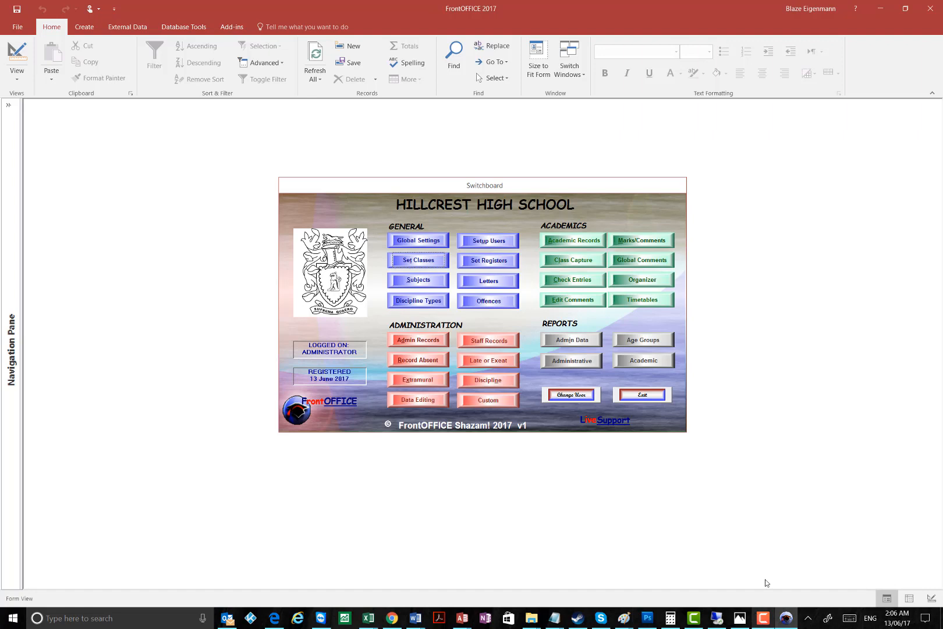
{"action": "left_click", "coordinate": [885, 18]}
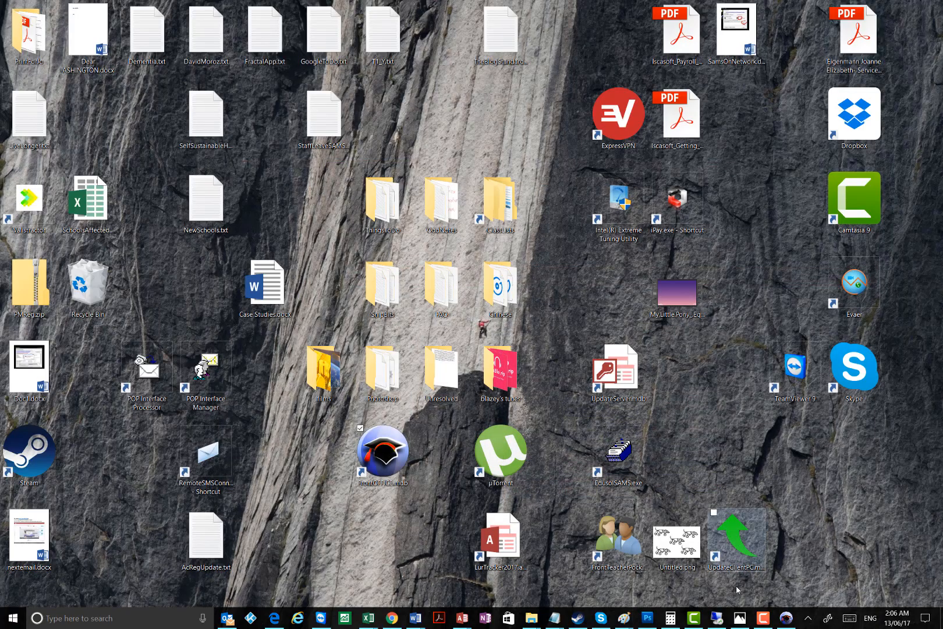
{"action": "mouse_move", "coordinate": [698, 622]}
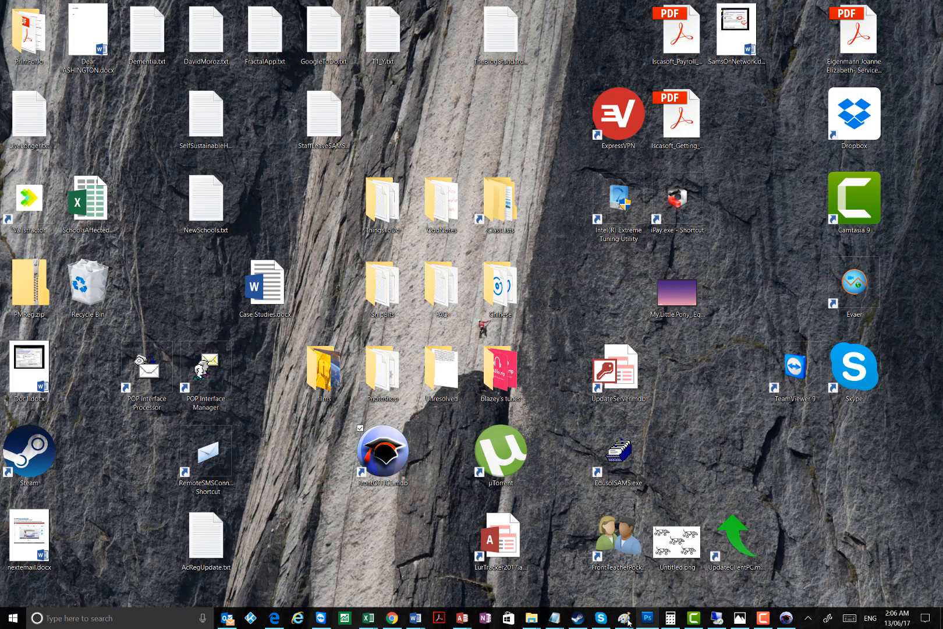
{"action": "mouse_move", "coordinate": [554, 620]}
{"action": "left_click", "coordinate": [589, 568]}
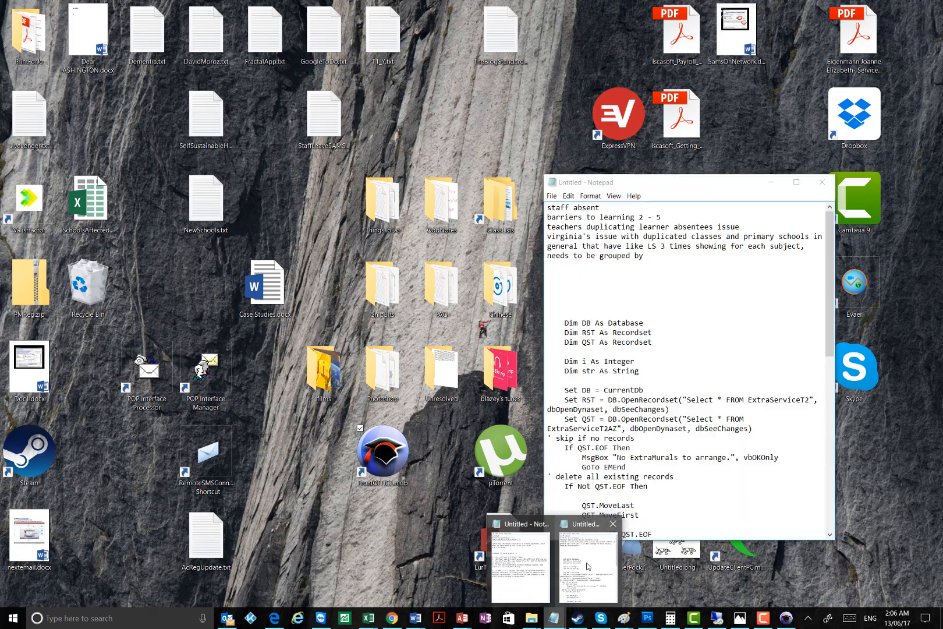
{"action": "mouse_move", "coordinate": [554, 623]}
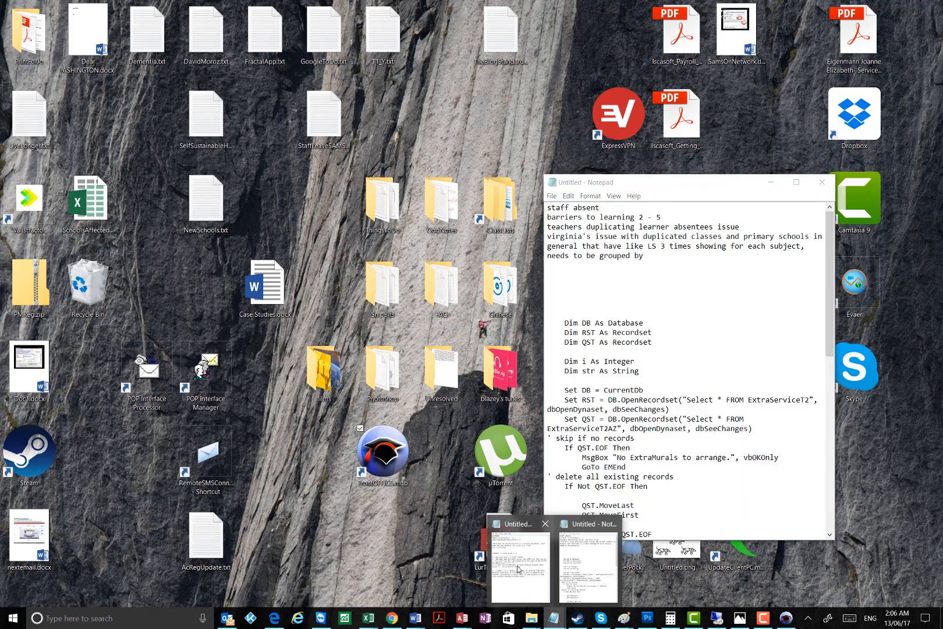
{"action": "left_click", "coordinate": [520, 568]}
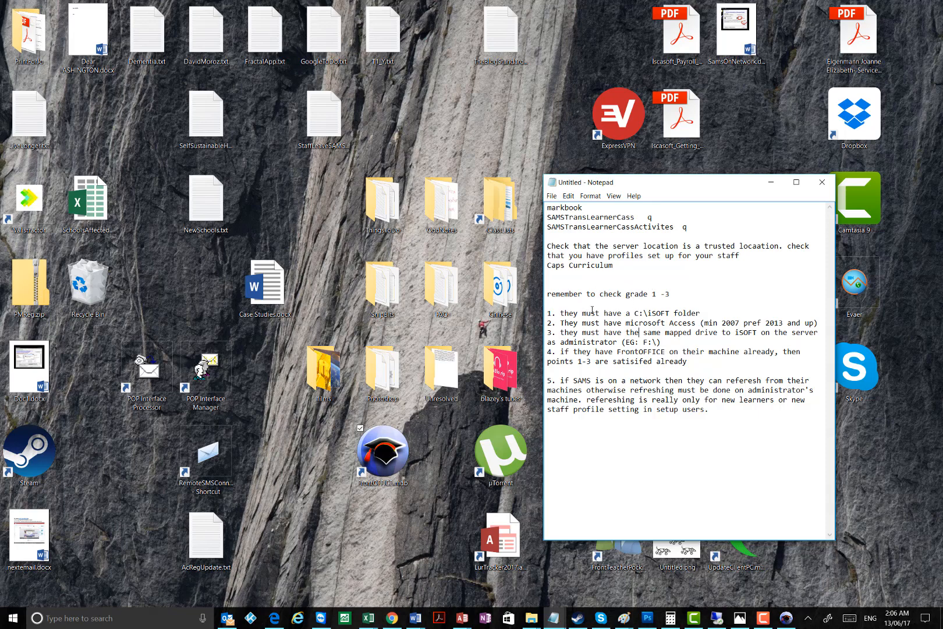
Step: Review the notes on the iSOFT folder, Microsoft Access version, mapped drive and SAMS refreshing, and minimise Notepad
{"action": "left_click_drag", "start_coordinate": [547, 313], "coordinate": [803, 323]}
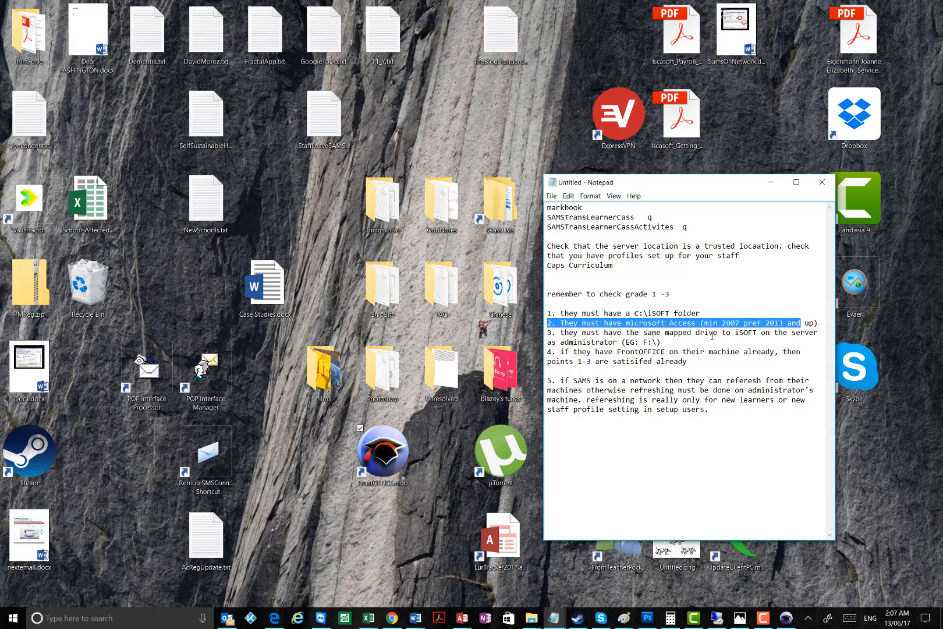
{"action": "left_click_drag", "start_coordinate": [548, 333], "coordinate": [804, 333]}
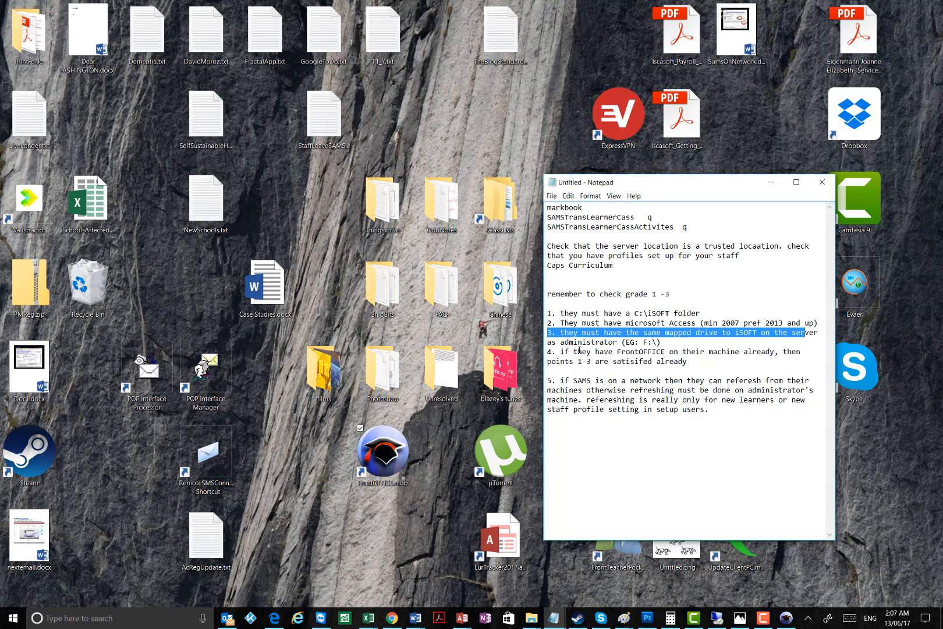
{"action": "left_click_drag", "start_coordinate": [662, 343], "coordinate": [546, 331]}
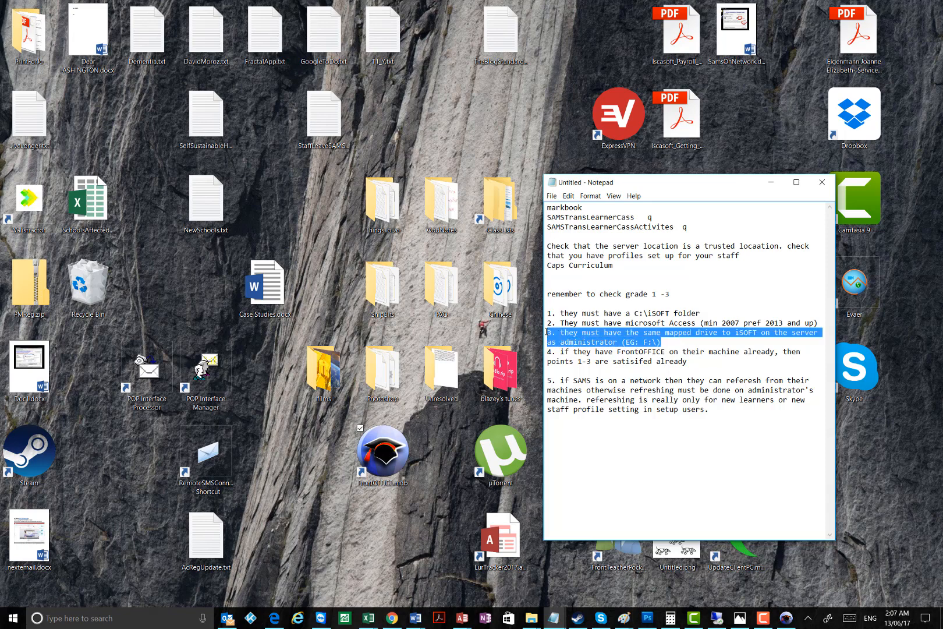
{"action": "left_click", "coordinate": [672, 343]}
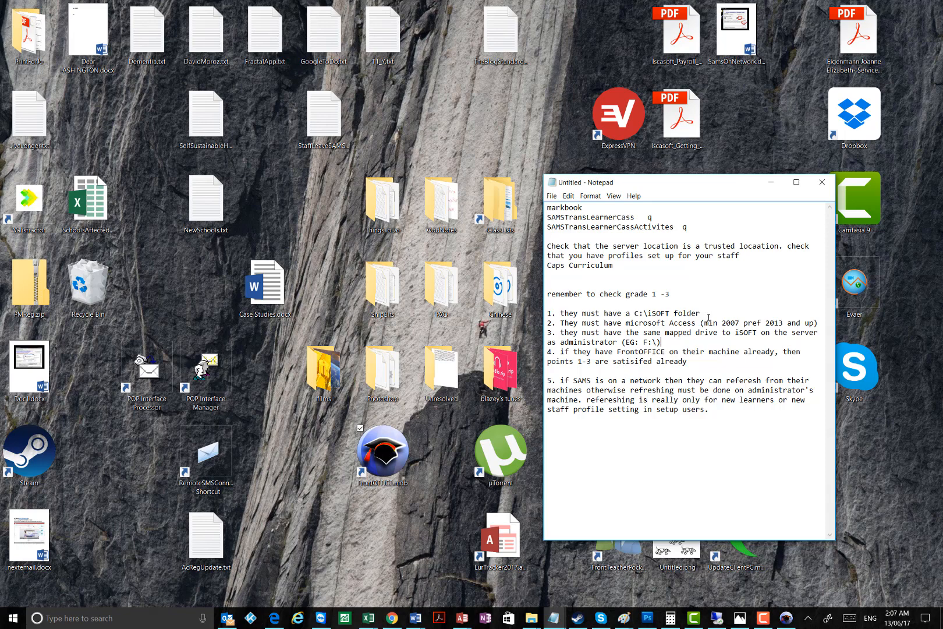
{"action": "left_click_drag", "start_coordinate": [709, 410], "coordinate": [549, 377]}
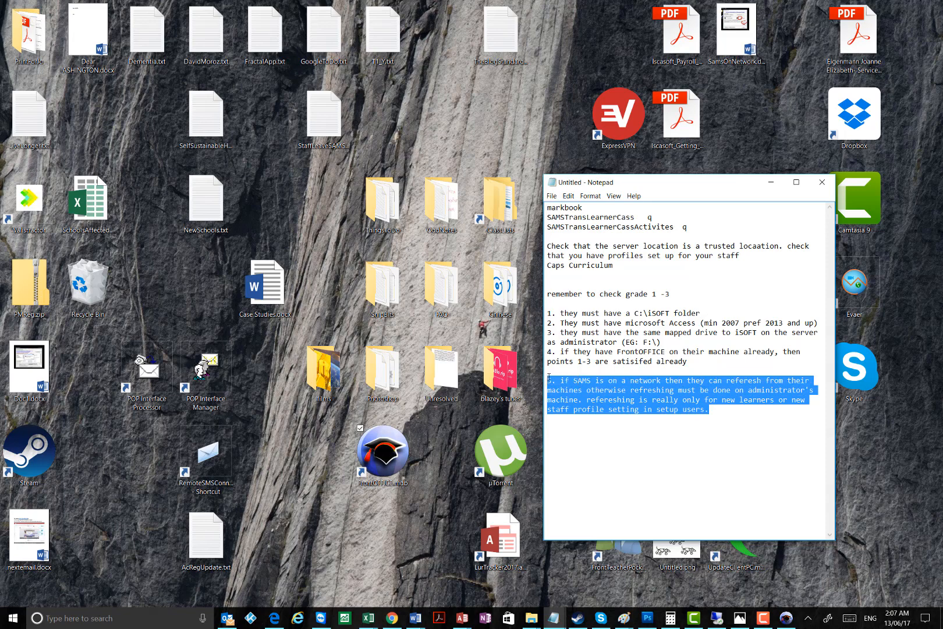
{"action": "left_click", "coordinate": [558, 380]}
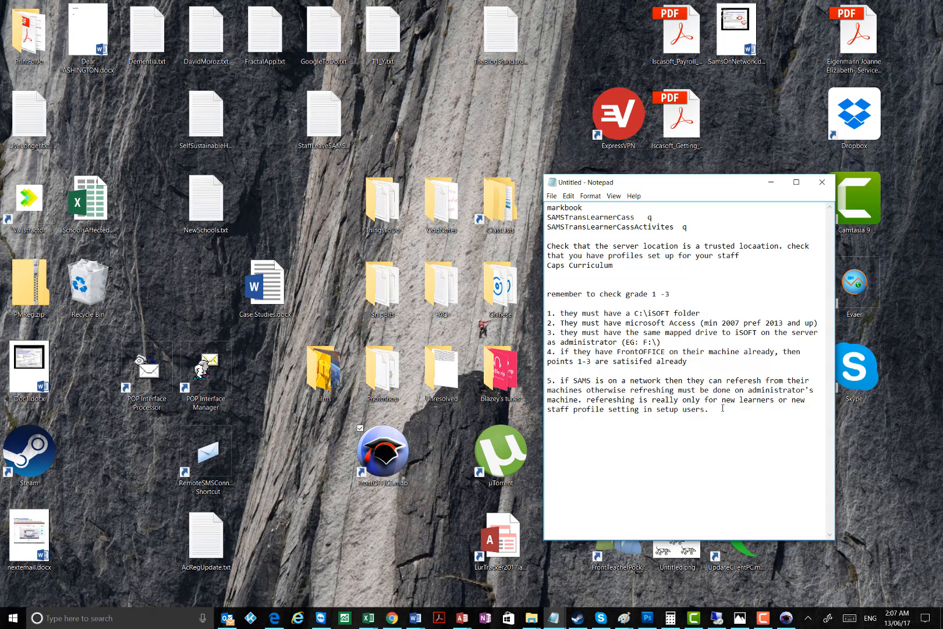
{"action": "left_click_drag", "start_coordinate": [722, 408], "coordinate": [587, 400]}
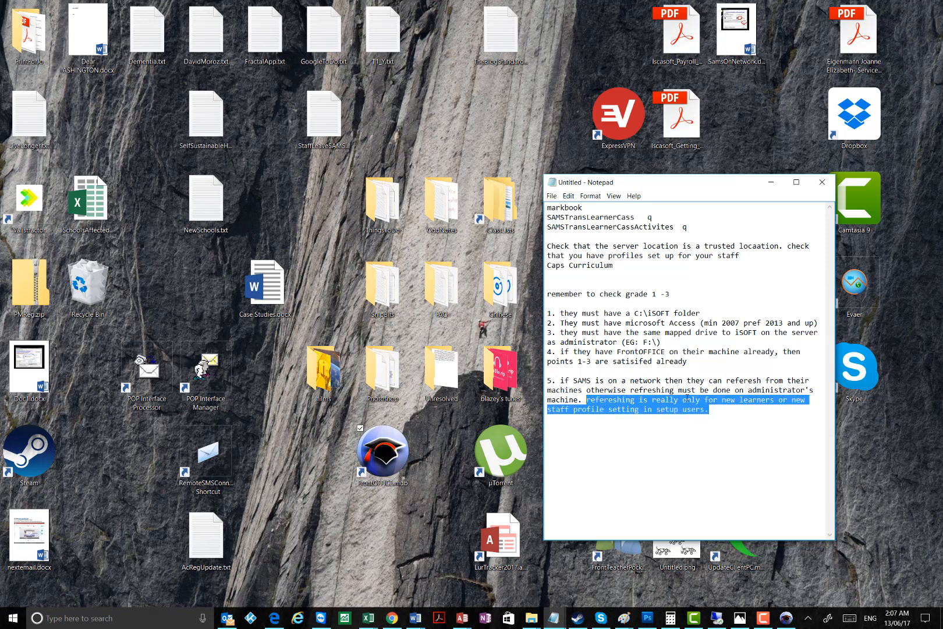
{"action": "left_click", "coordinate": [721, 412]}
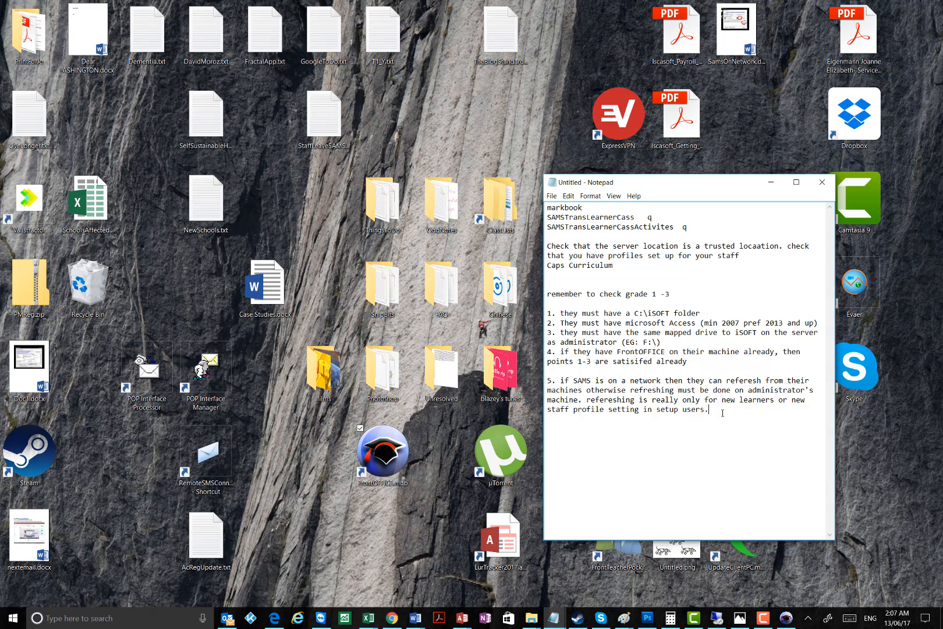
{"action": "left_click", "coordinate": [771, 181]}
Step: Examine FrontMarkBook.mdb in the local C:\iSOFT folder and the contents of the mapped iSOFTMaster (F:) drive, and minimise File Explorer
{"action": "mouse_move", "coordinate": [530, 620]}
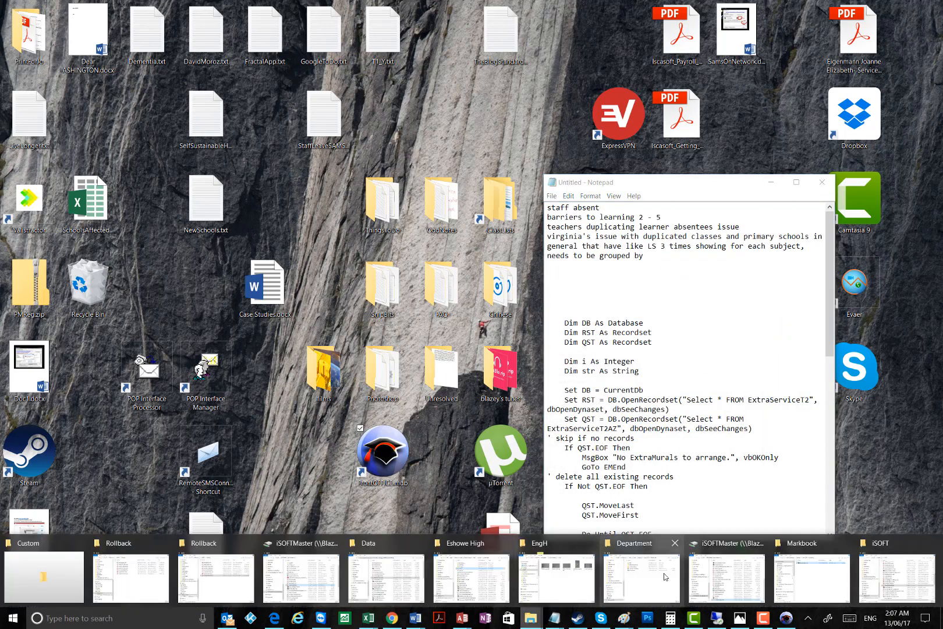
{"action": "left_click", "coordinate": [842, 578]}
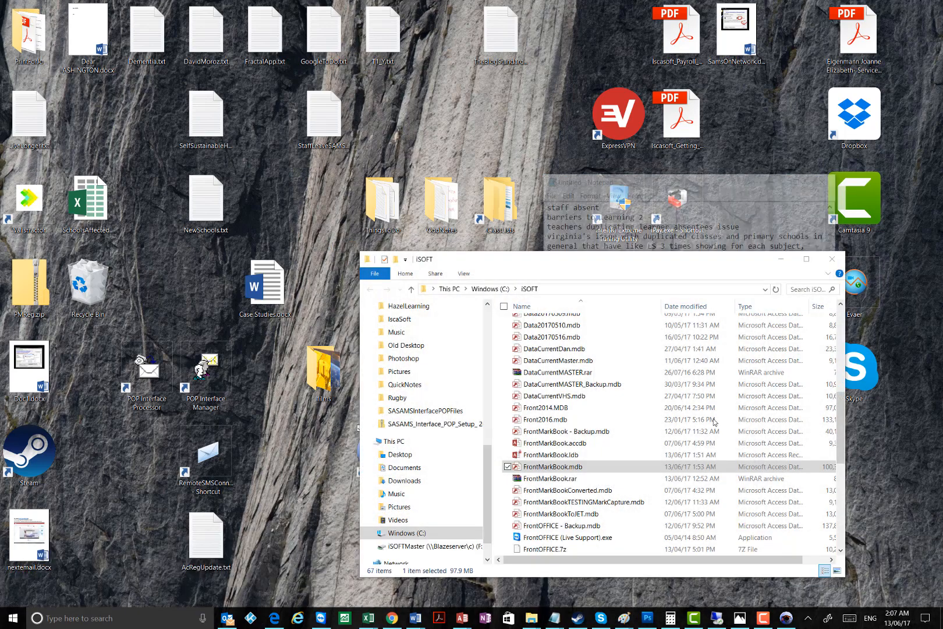
{"action": "right_click", "coordinate": [562, 471]}
{"action": "key", "text": "Escape"}
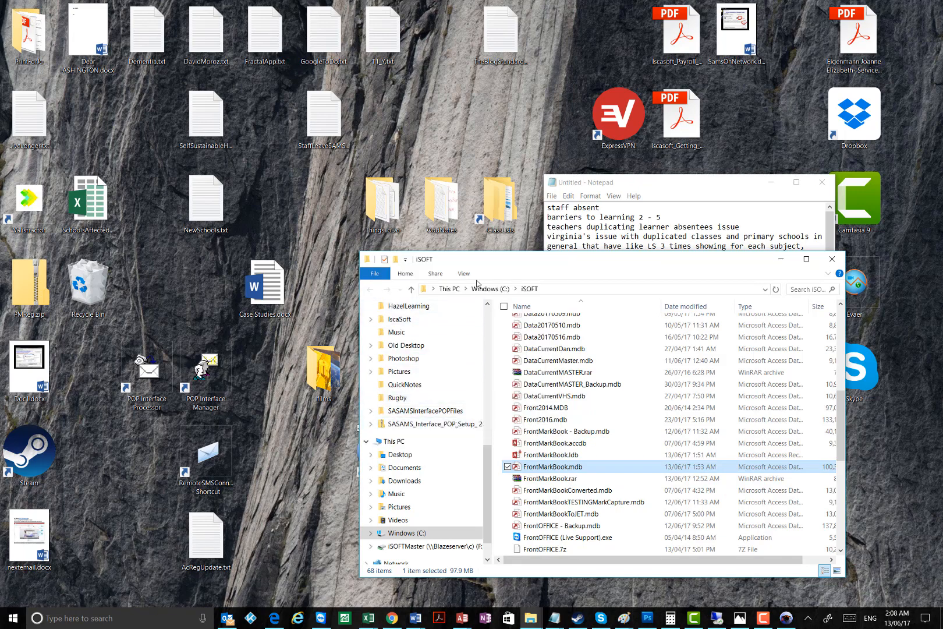
{"action": "left_click", "coordinate": [444, 546]}
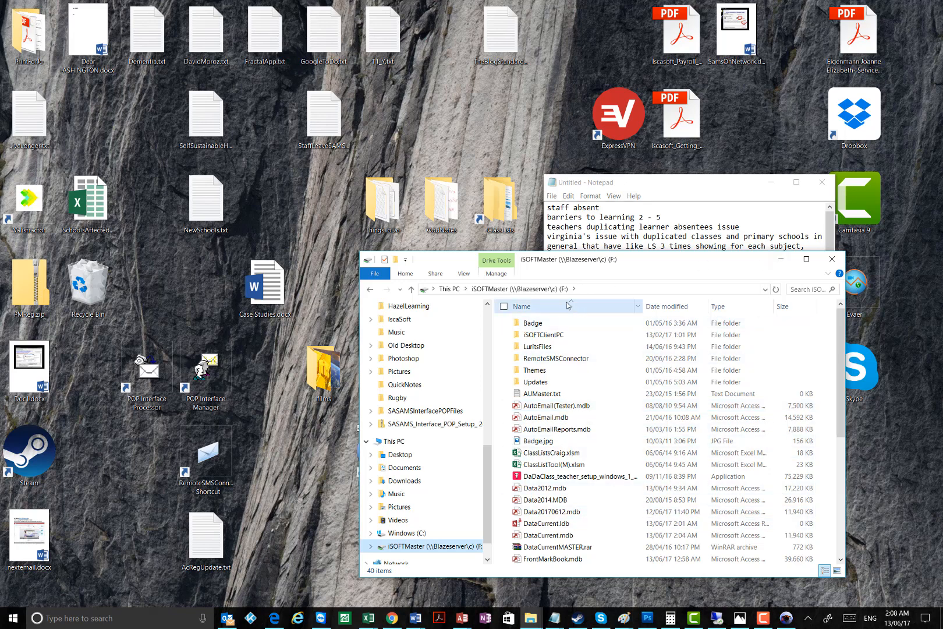
{"action": "left_click", "coordinate": [779, 264]}
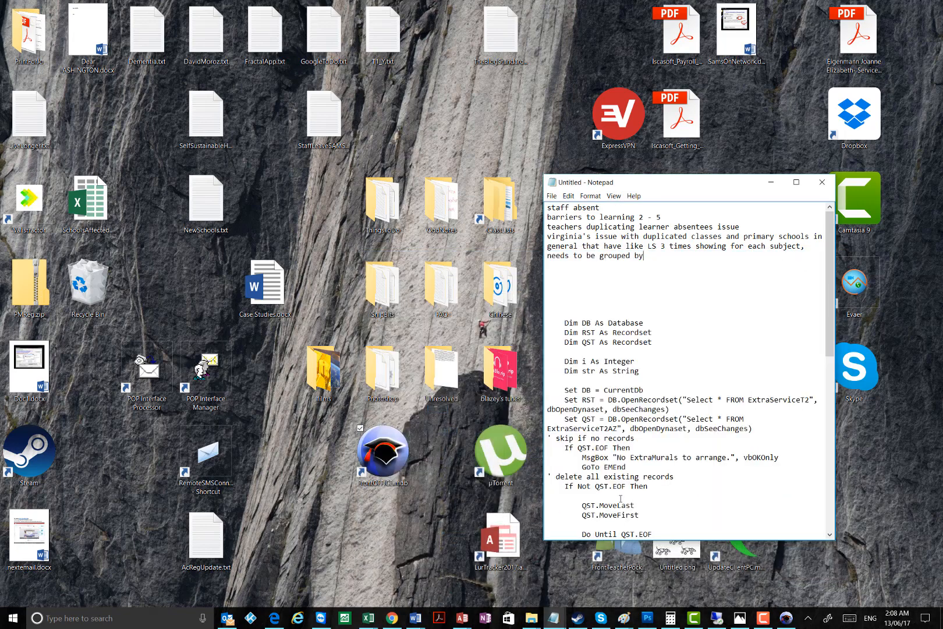
Step: Switch to the blazeserver remote session and close the mark capture form and FrontMarkBook
{"action": "left_click", "coordinate": [716, 618]}
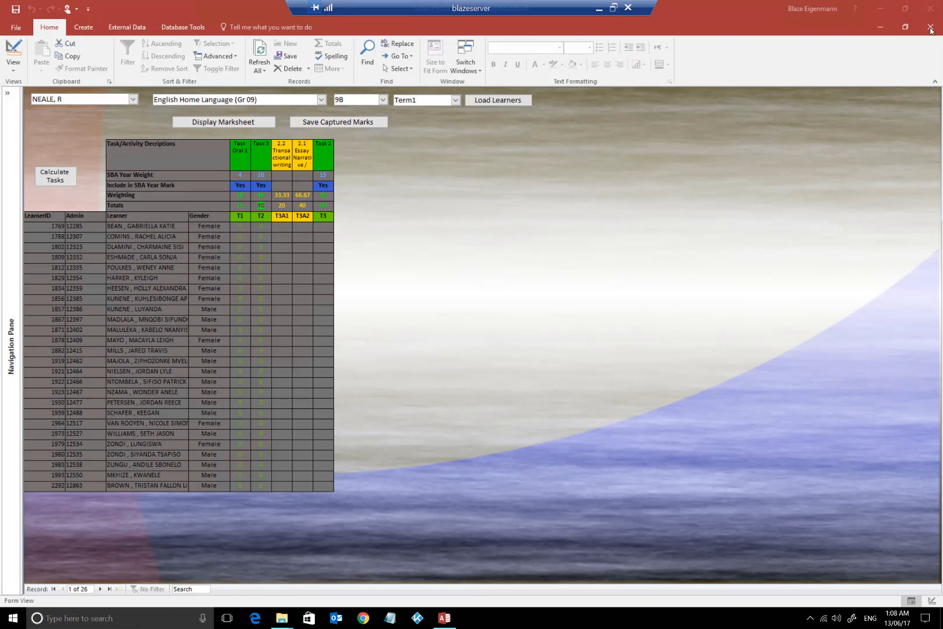
{"action": "left_click", "coordinate": [930, 29]}
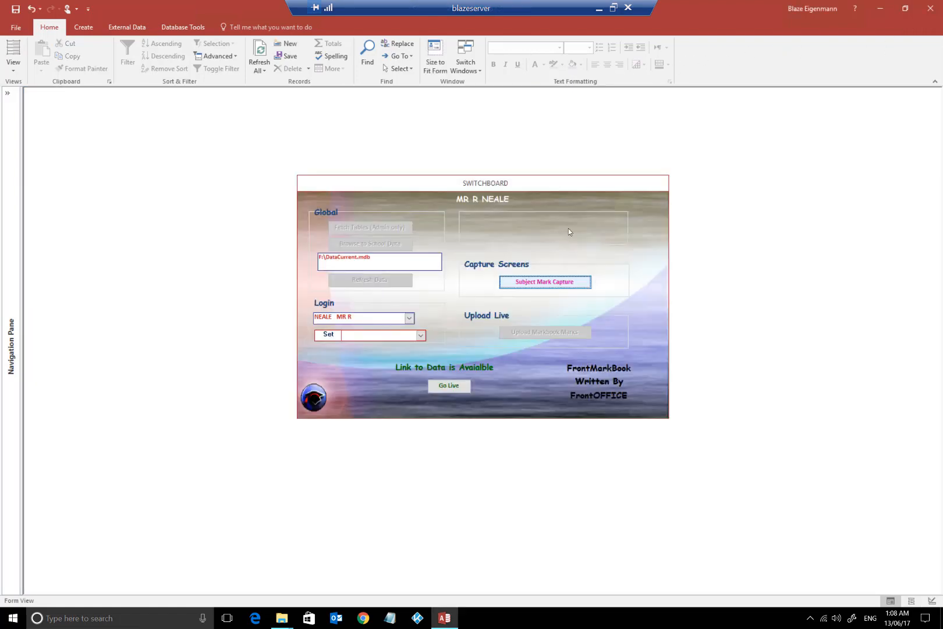
{"action": "left_click", "coordinate": [930, 8]}
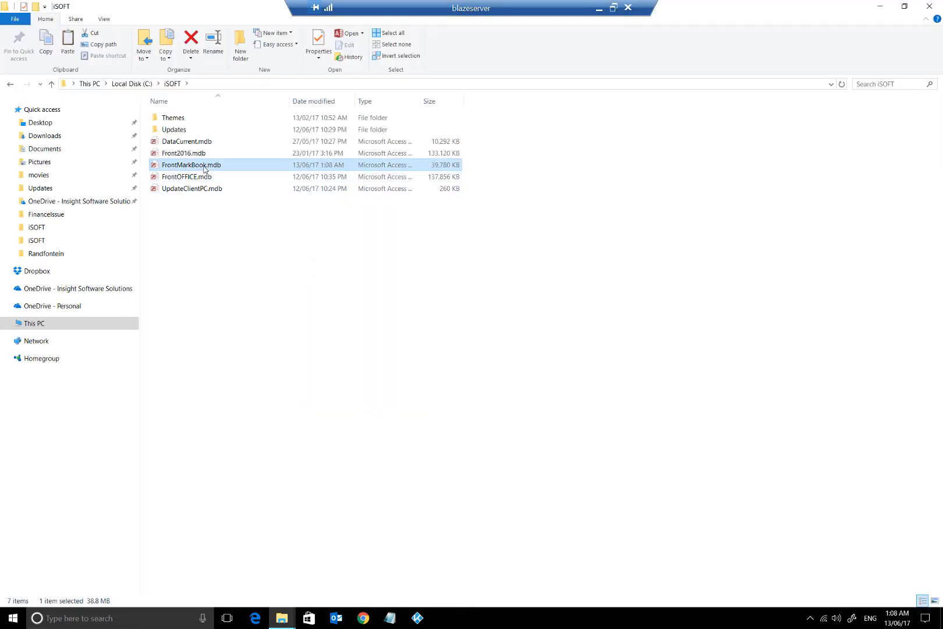
Step: Create a desktop shortcut to FrontMarkBook.mdb from the C:\iSOFT folder and minimise the folder window
{"action": "right_click", "coordinate": [204, 168]}
{"action": "mouse_move", "coordinate": [295, 300]}
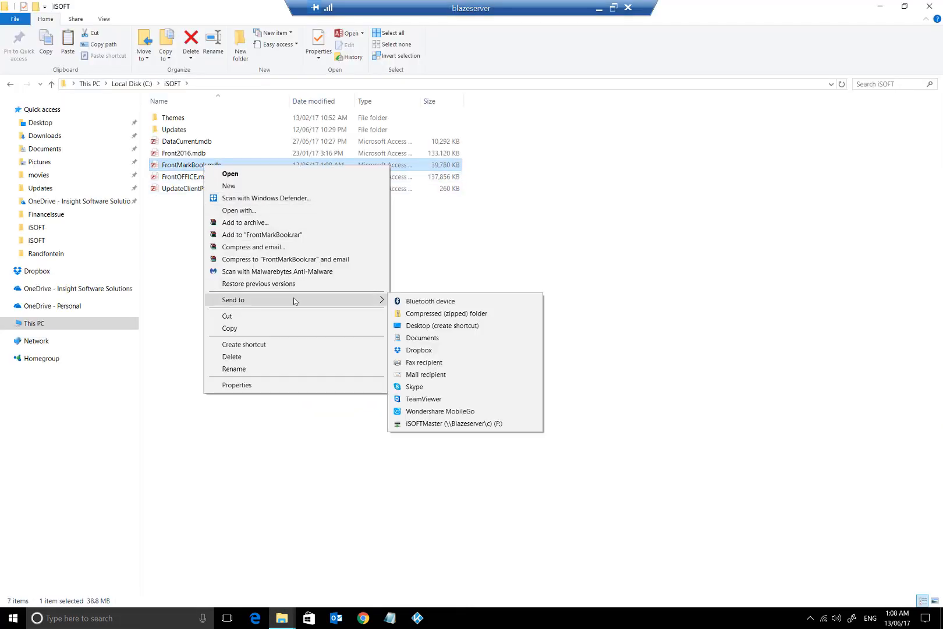
{"action": "left_click", "coordinate": [443, 325]}
{"action": "left_click", "coordinate": [879, 6]}
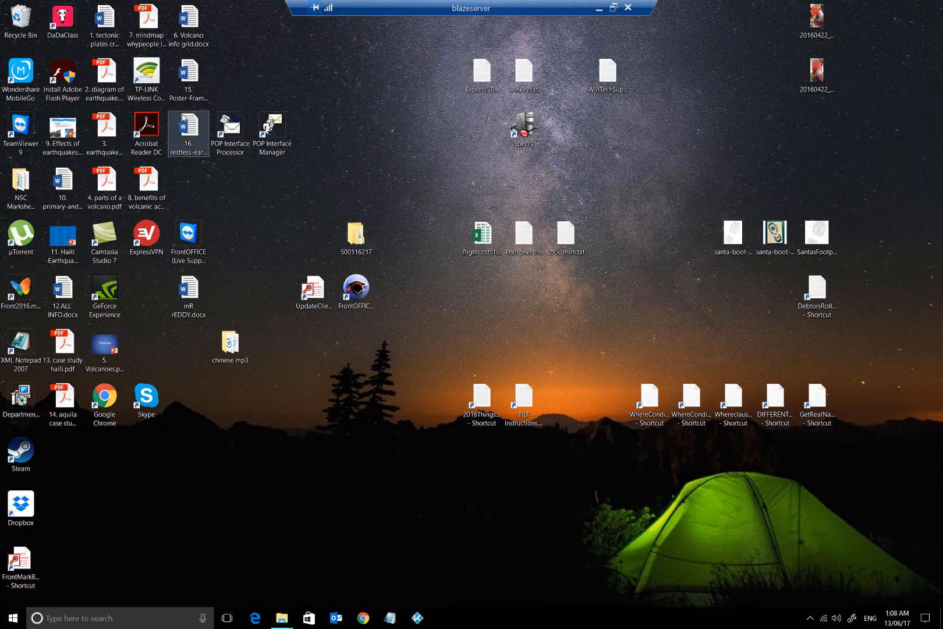
Step: Move the FrontMarkBook.mdb shortcut to the middle of the desktop, and view its available icons before closing its properties without changes
{"action": "left_click_drag", "start_coordinate": [430, 438], "coordinate": [534, 310]}
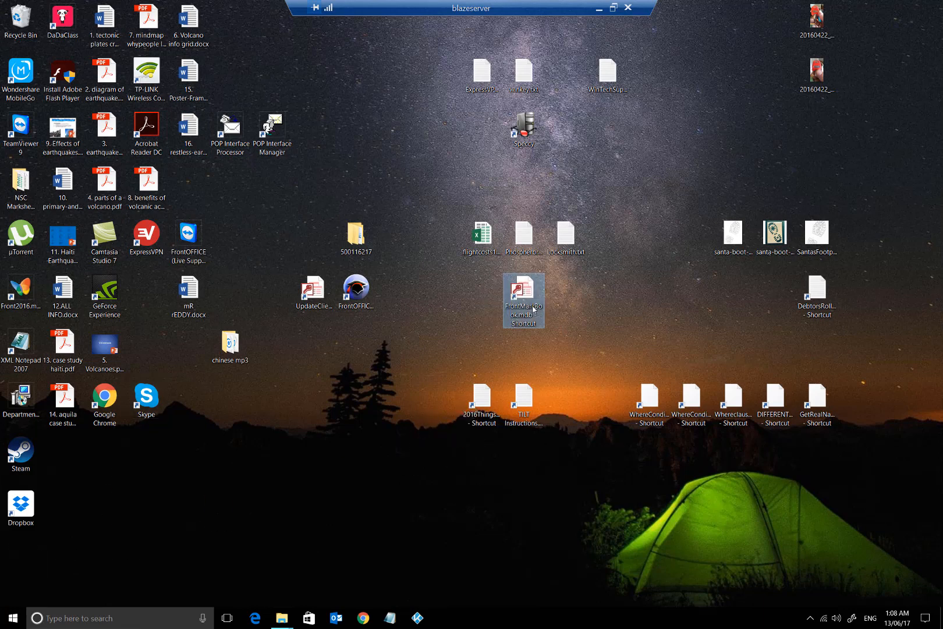
{"action": "right_click", "coordinate": [531, 303]}
{"action": "left_click", "coordinate": [574, 540]}
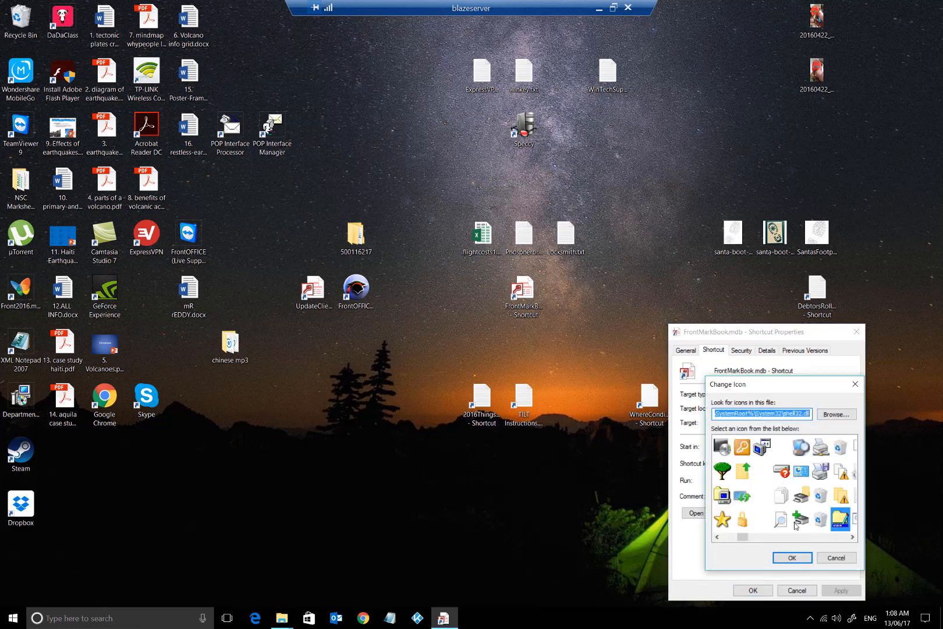
{"action": "left_click", "coordinate": [855, 384]}
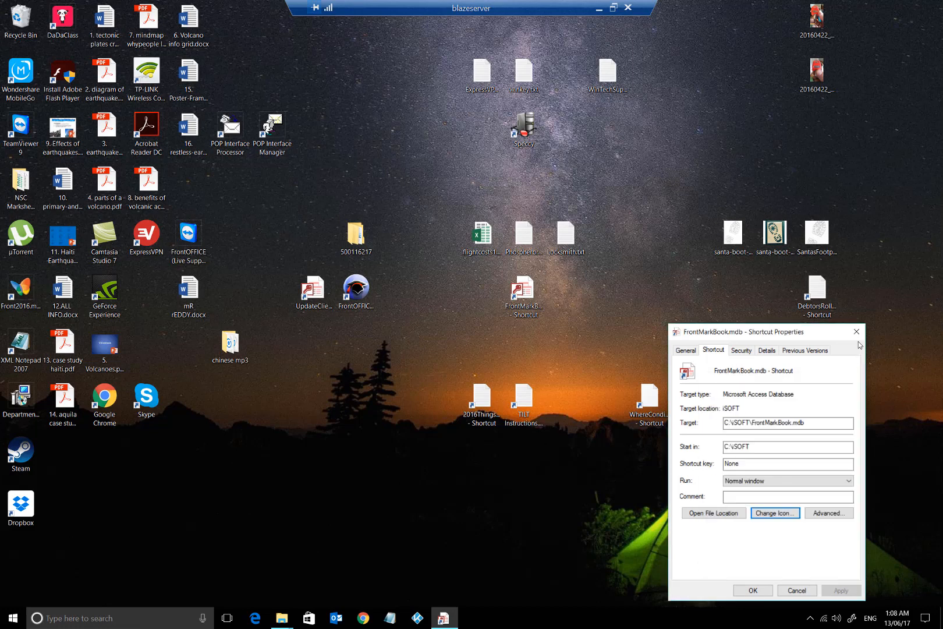
{"action": "left_click", "coordinate": [857, 331]}
{"action": "left_click", "coordinate": [540, 309]}
{"action": "left_click", "coordinate": [614, 176]}
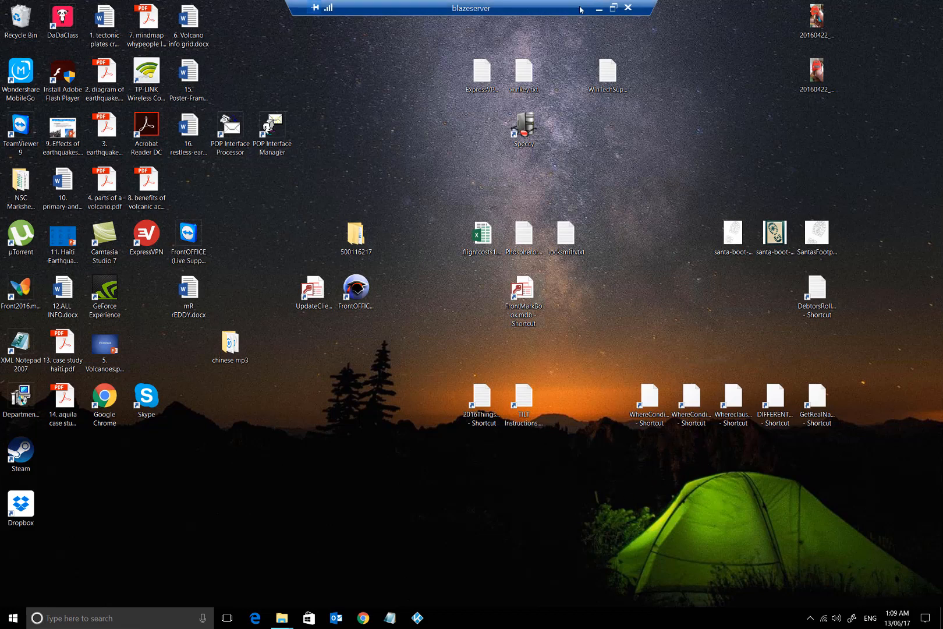
Step: Minimise the blazeserver remote session and bring up the screen recorder's controls on the local desktop
{"action": "left_click", "coordinate": [598, 8]}
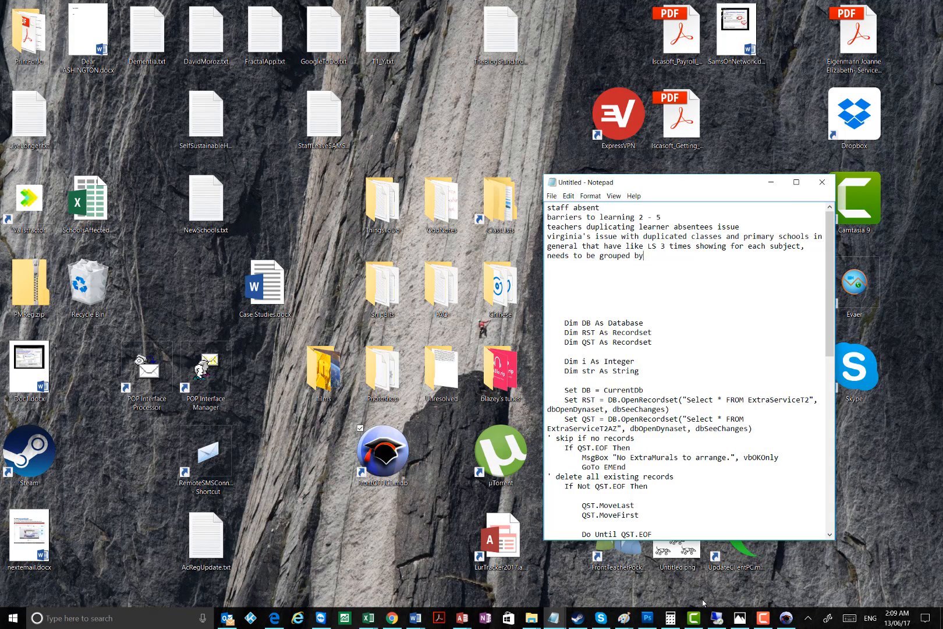
{"action": "left_click", "coordinate": [763, 622]}
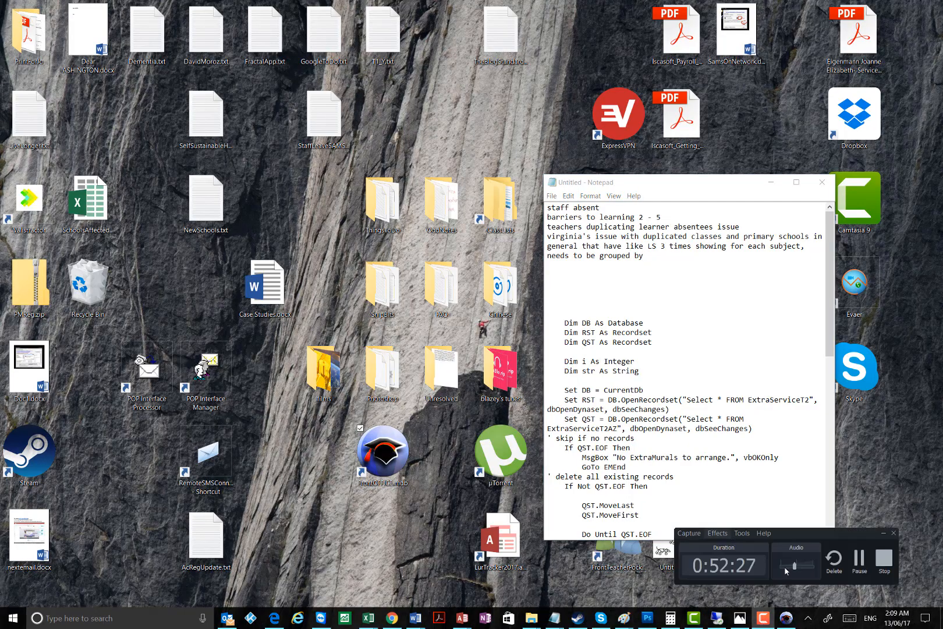